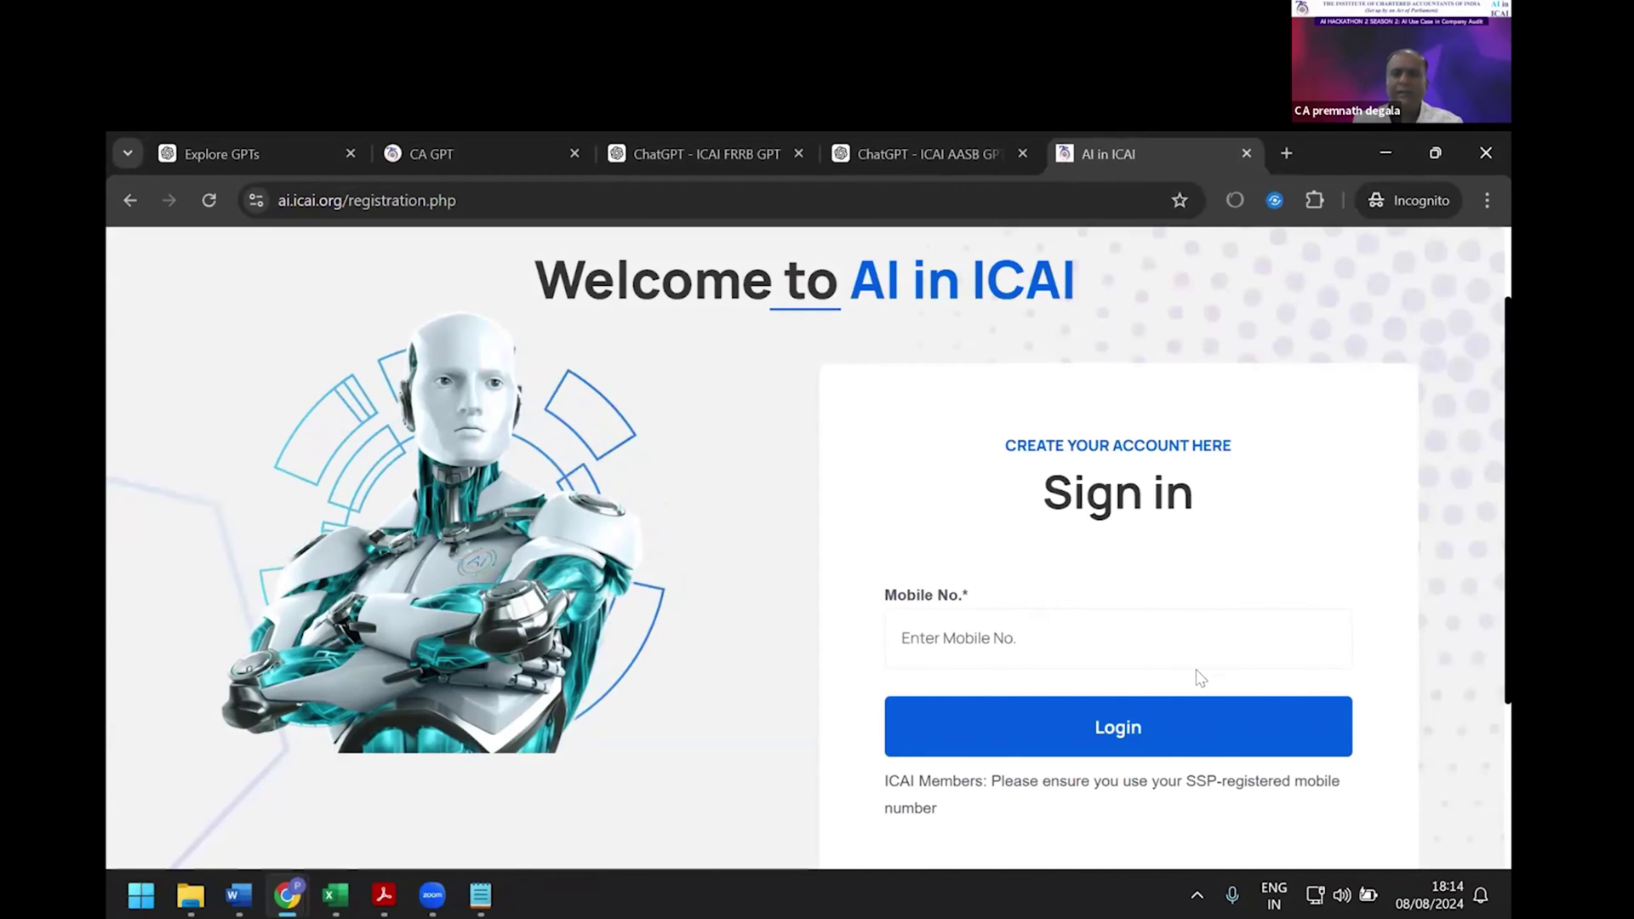
Browse the ICAI CA GPT list of official board GPTs, then go back to the ICAI AASB GPT chat.
{"action": "left_click", "coordinate": [942, 153]}
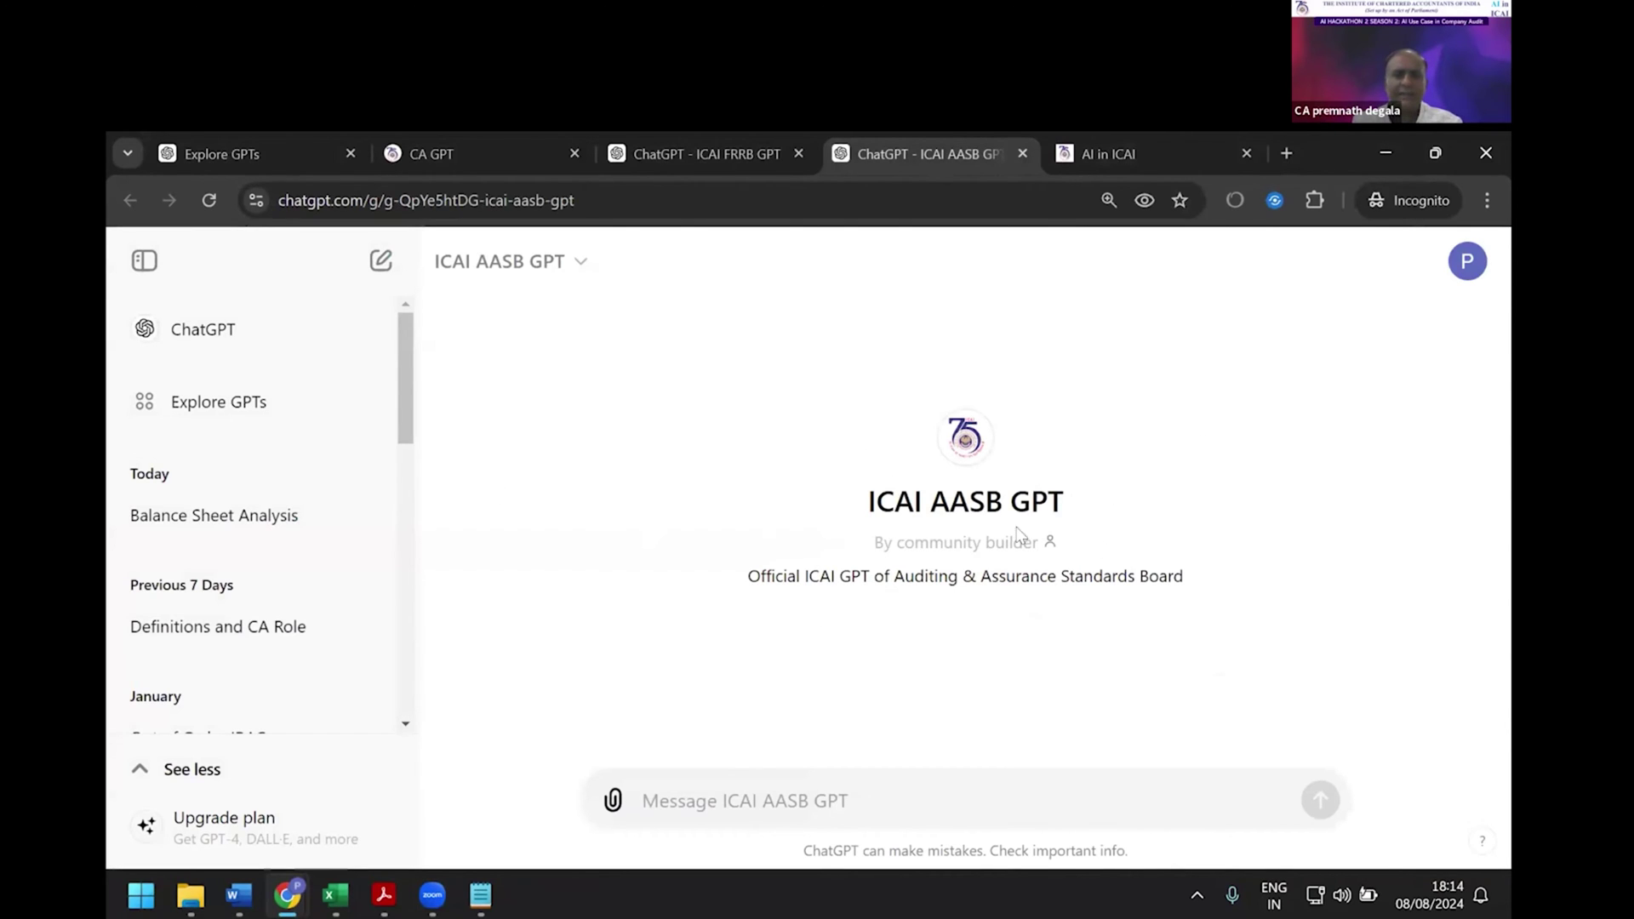
{"action": "left_click", "coordinate": [222, 153]}
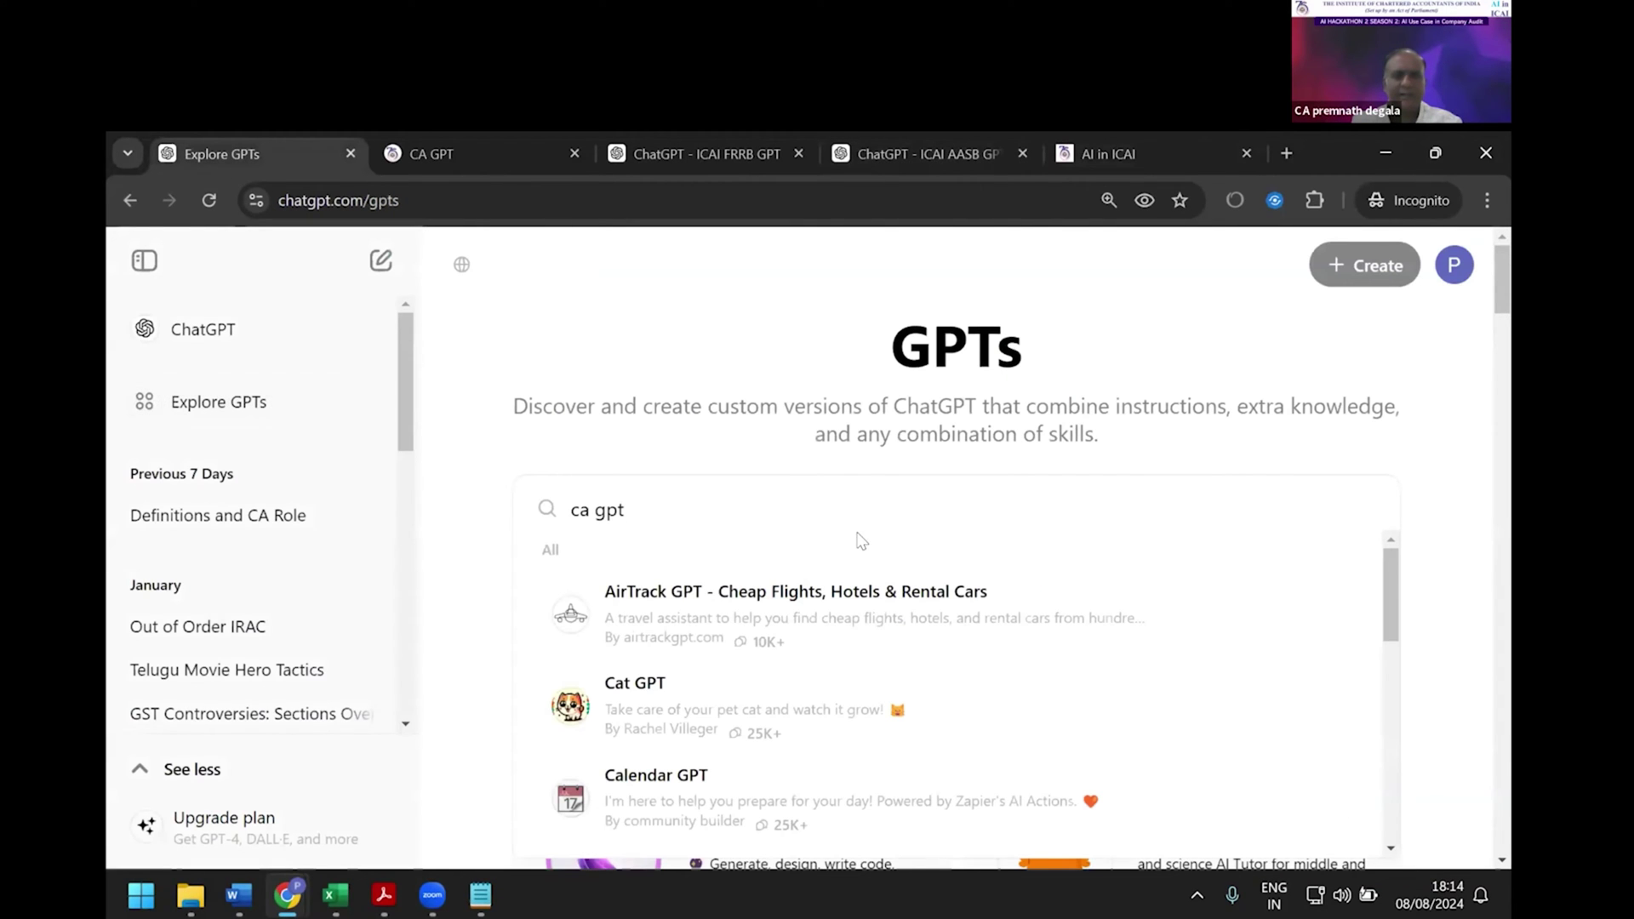
{"action": "left_click", "coordinate": [442, 146]}
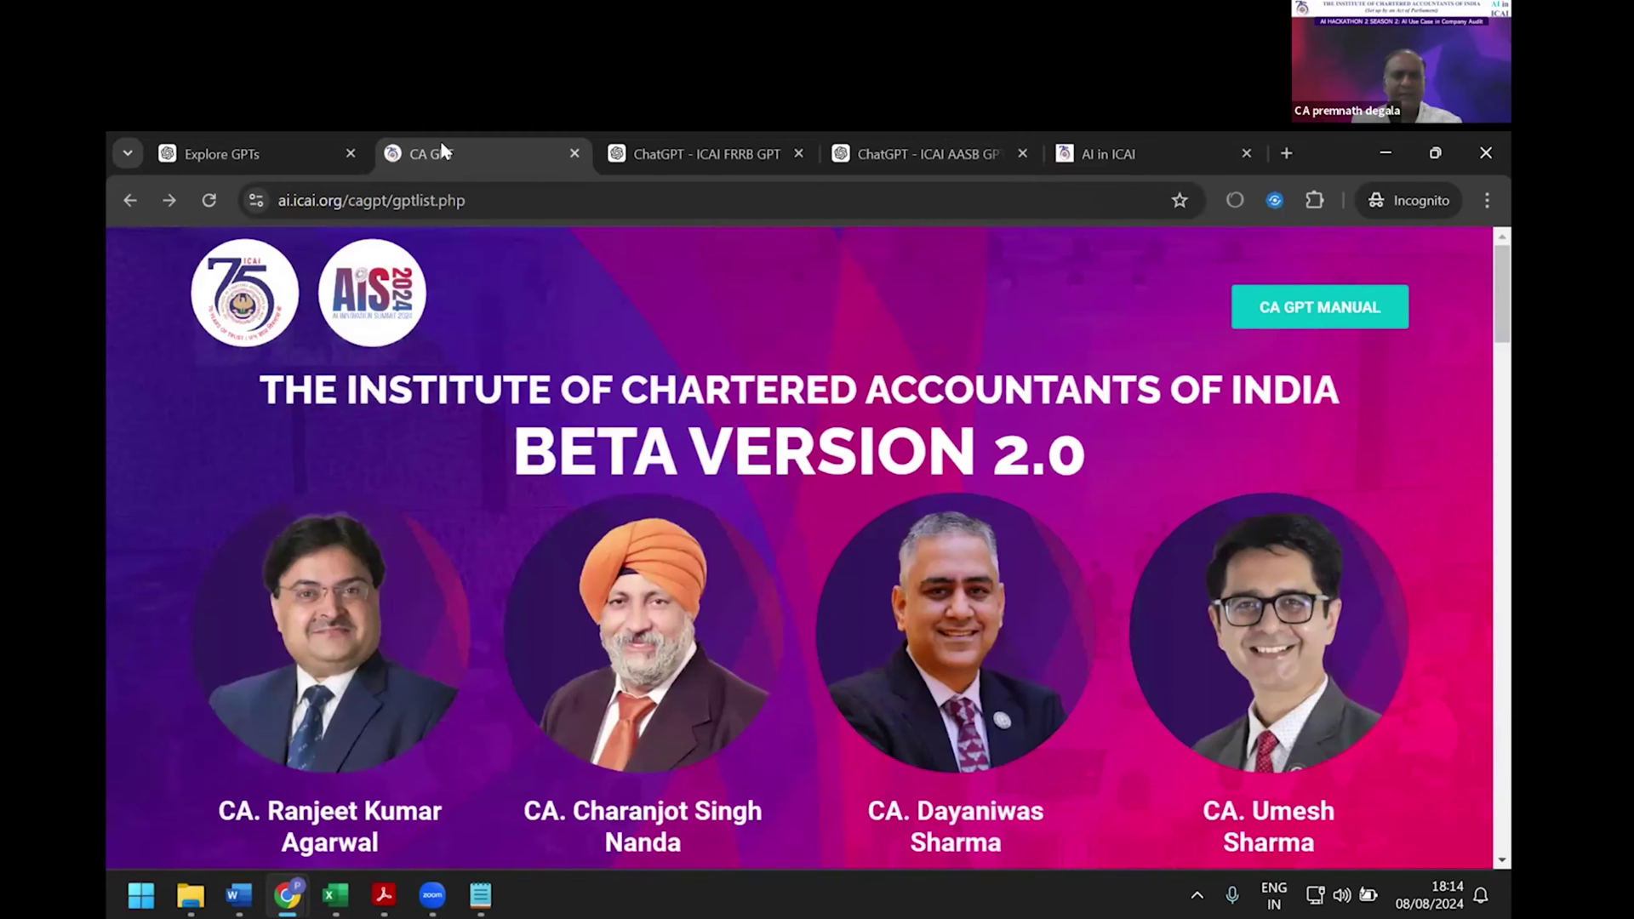
{"action": "scroll", "coordinate": [899, 558], "scroll_direction": "down", "scroll_amount": 10}
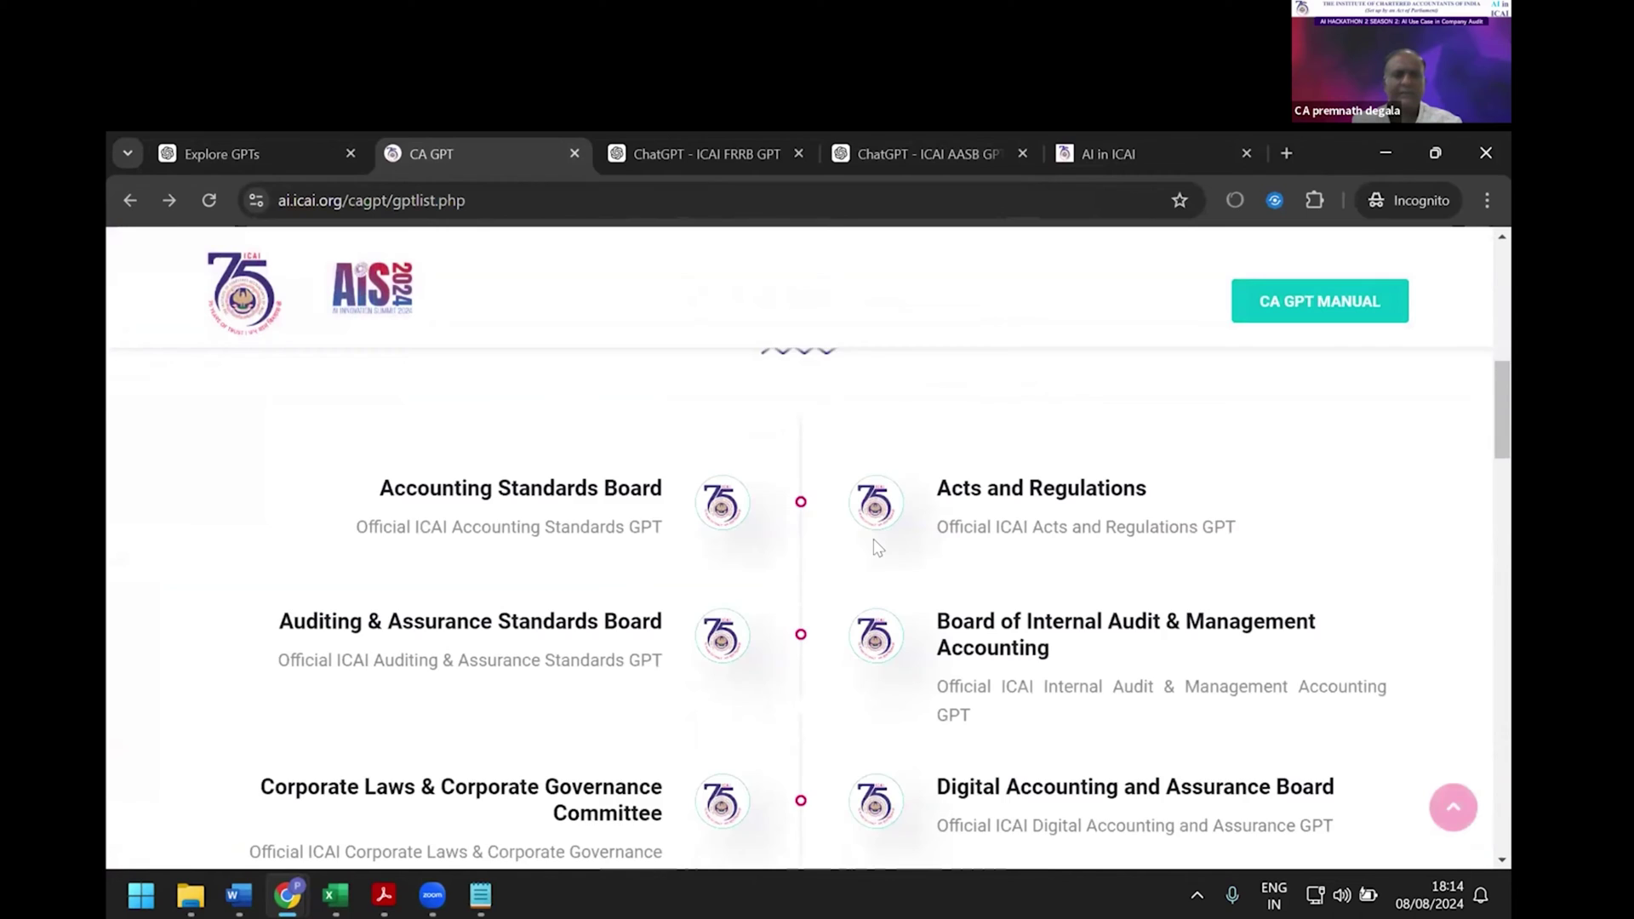
{"action": "scroll", "coordinate": [894, 627], "scroll_direction": "down", "scroll_amount": 3}
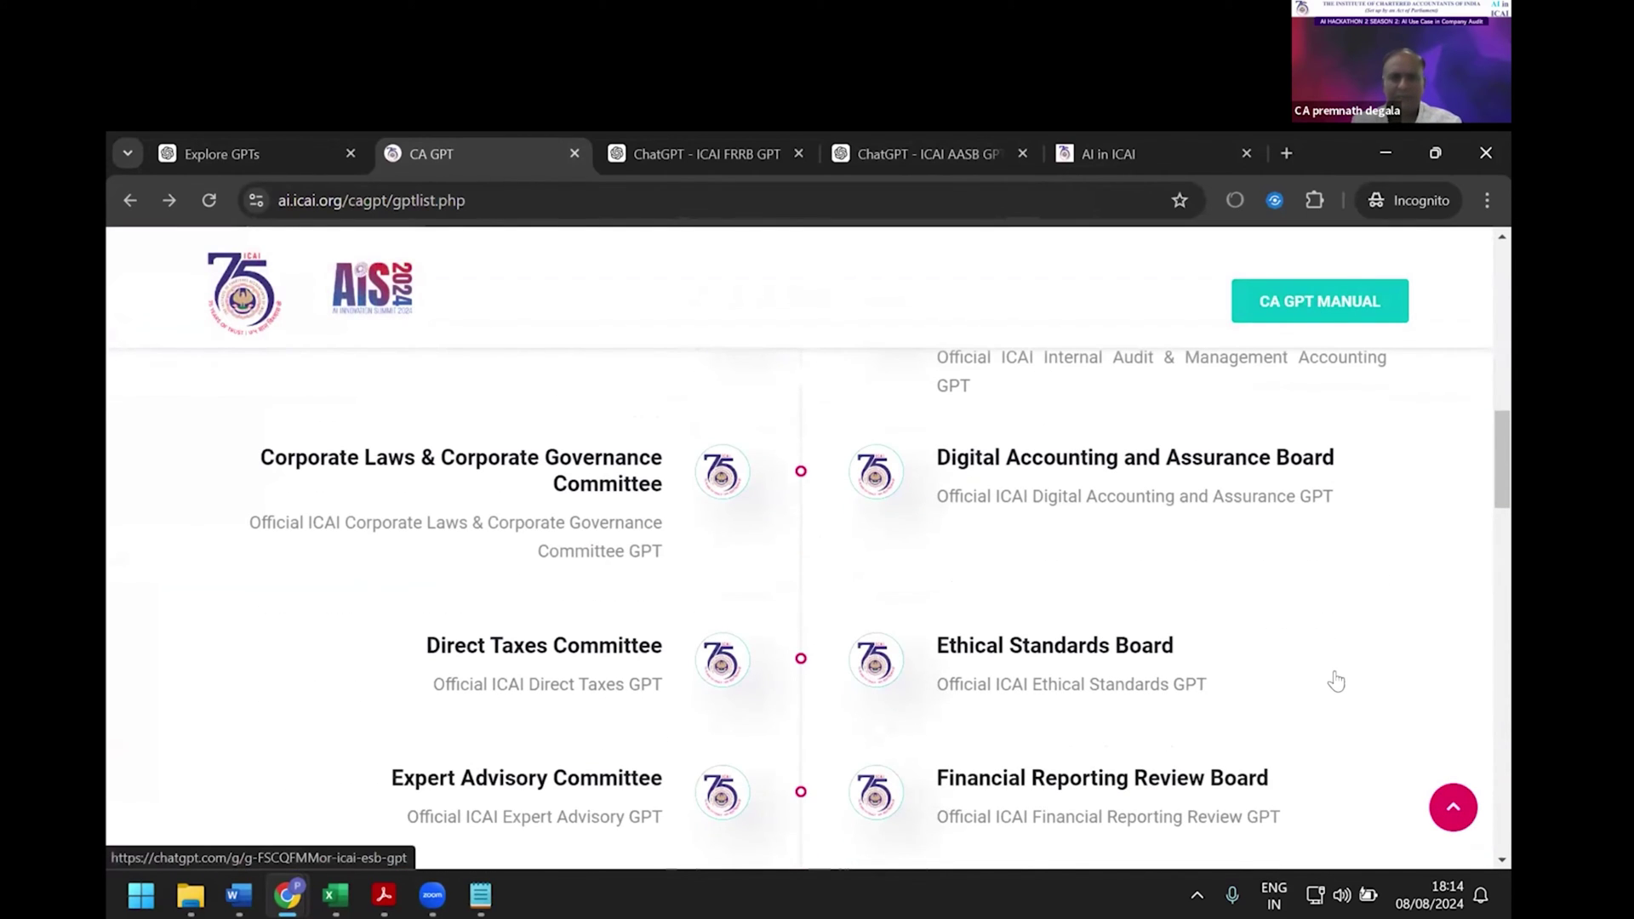
{"action": "scroll", "coordinate": [1336, 681], "scroll_direction": "down", "scroll_amount": 1}
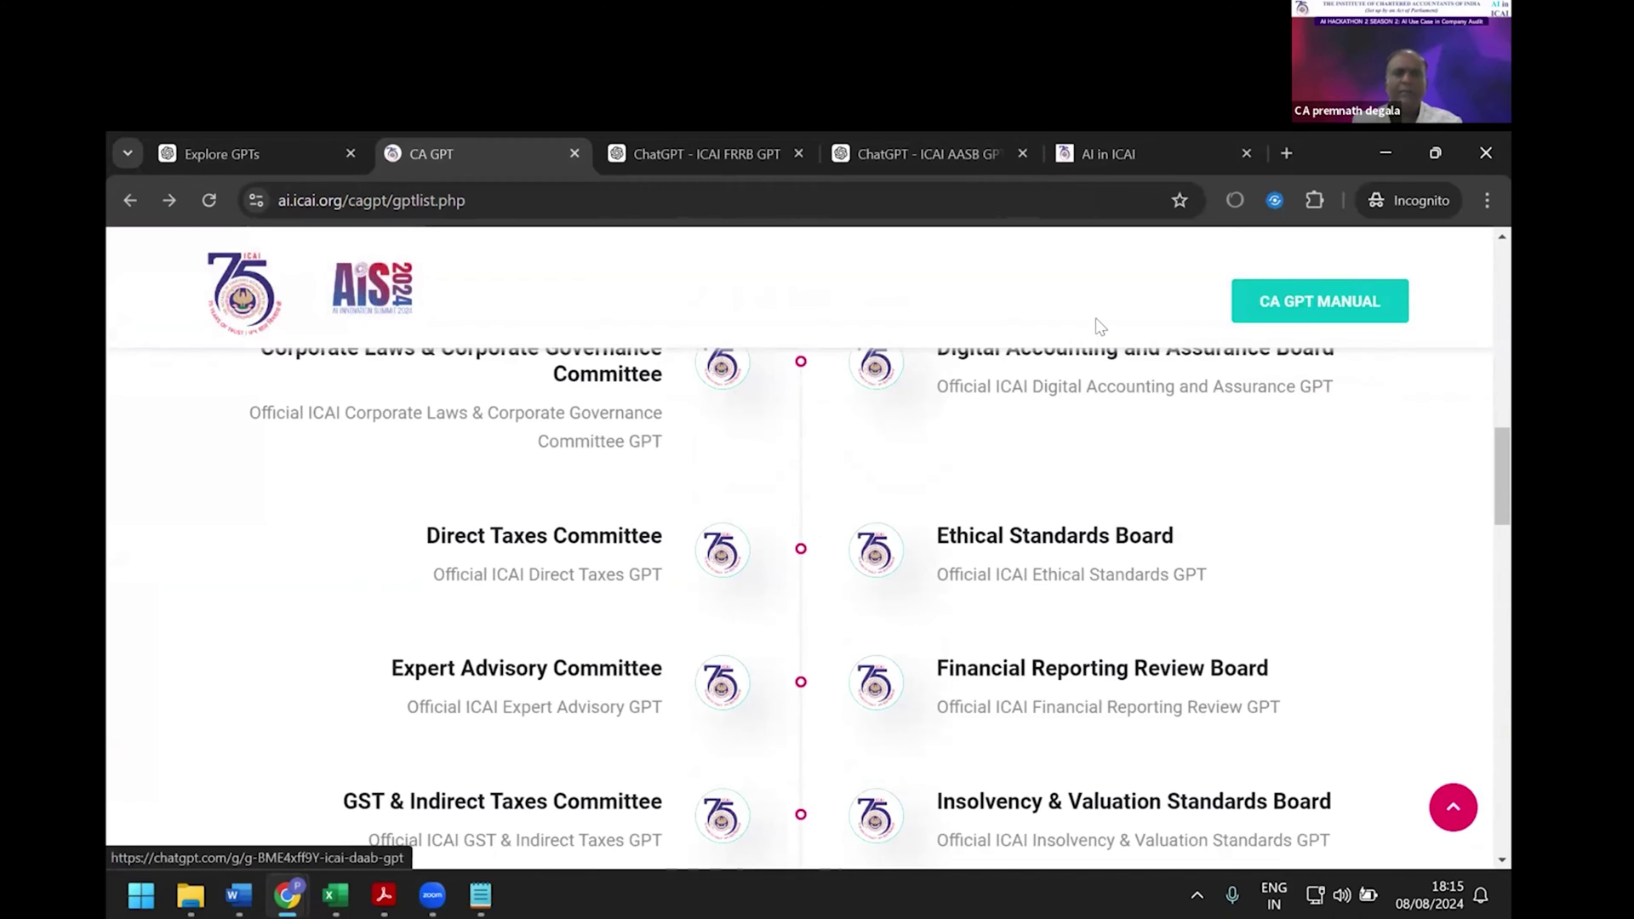
{"action": "left_click", "coordinate": [932, 162]}
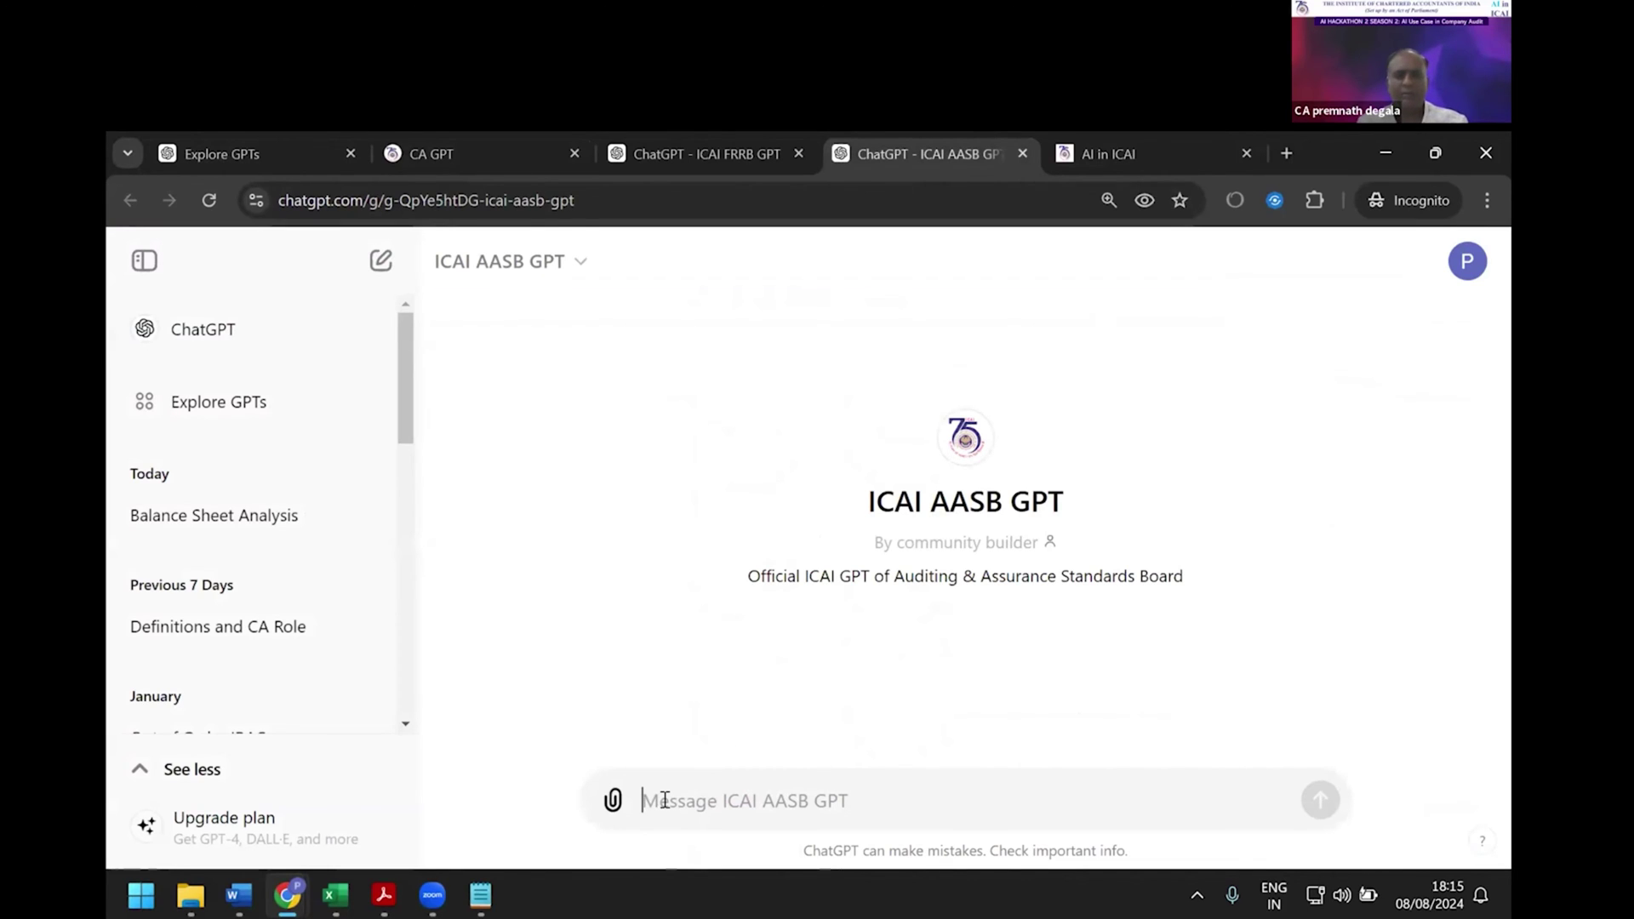
Ask ICAI AASB GPT for a CARO checklist to fill in and submit, and dismiss the GPT mentions tip.
{"action": "type", "text": "c"}
{"action": "key", "text": "BackSpace"}
{"action": "type", "text": "can"}
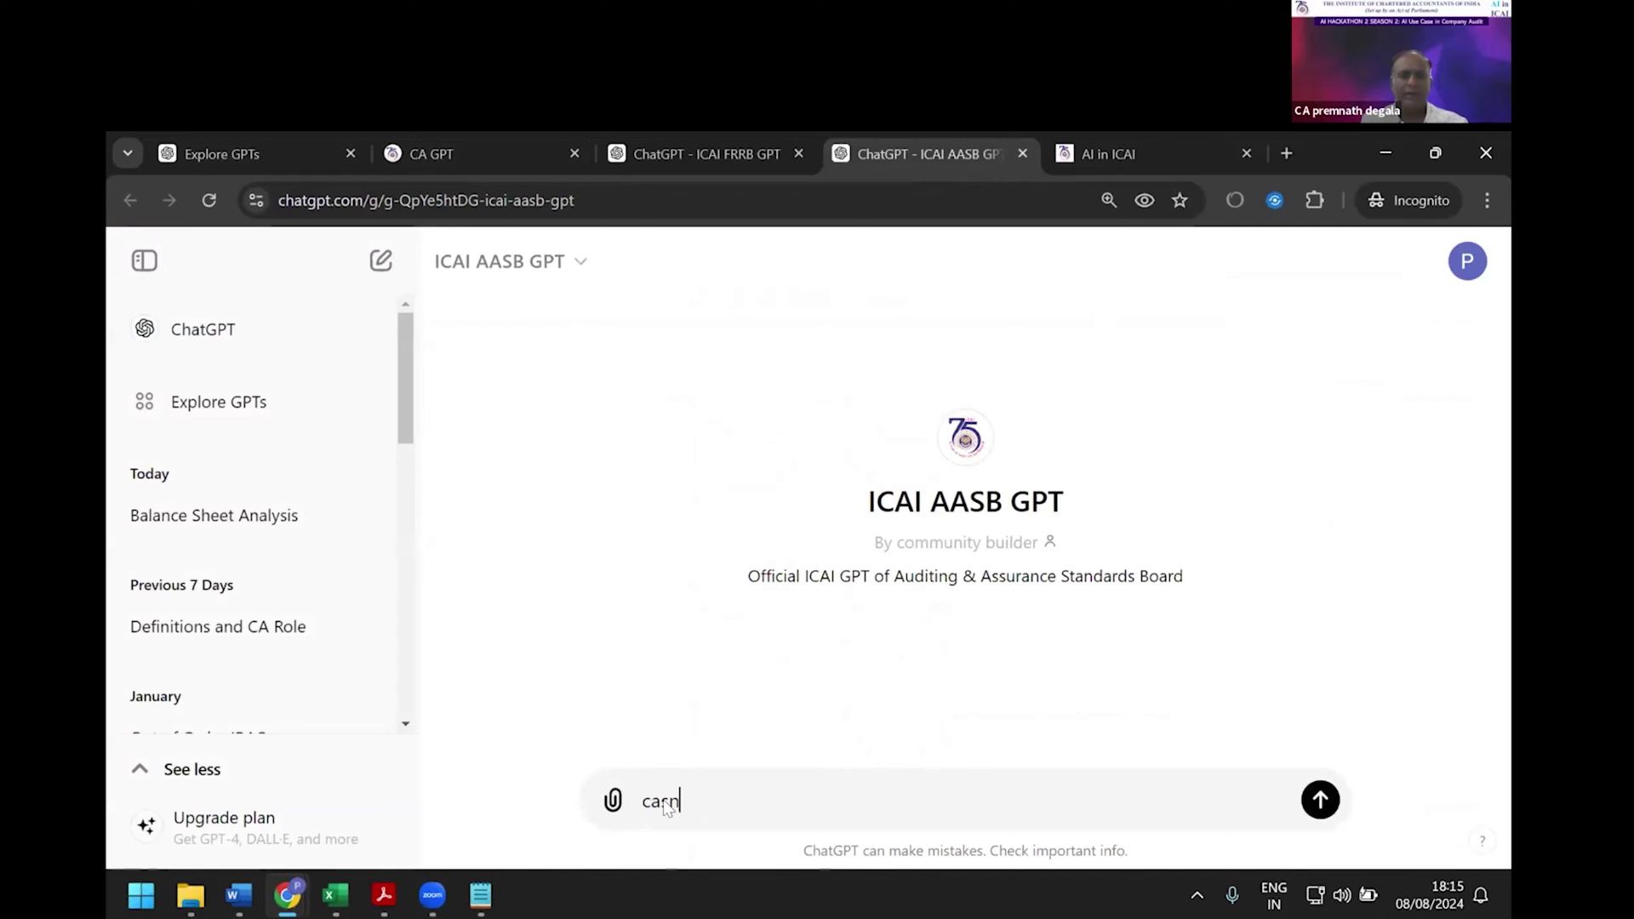
{"action": "key", "text": "BackSpace"}
{"action": "key", "text": "BackSpace"}
{"action": "type", "text": "kindly give CARO "}
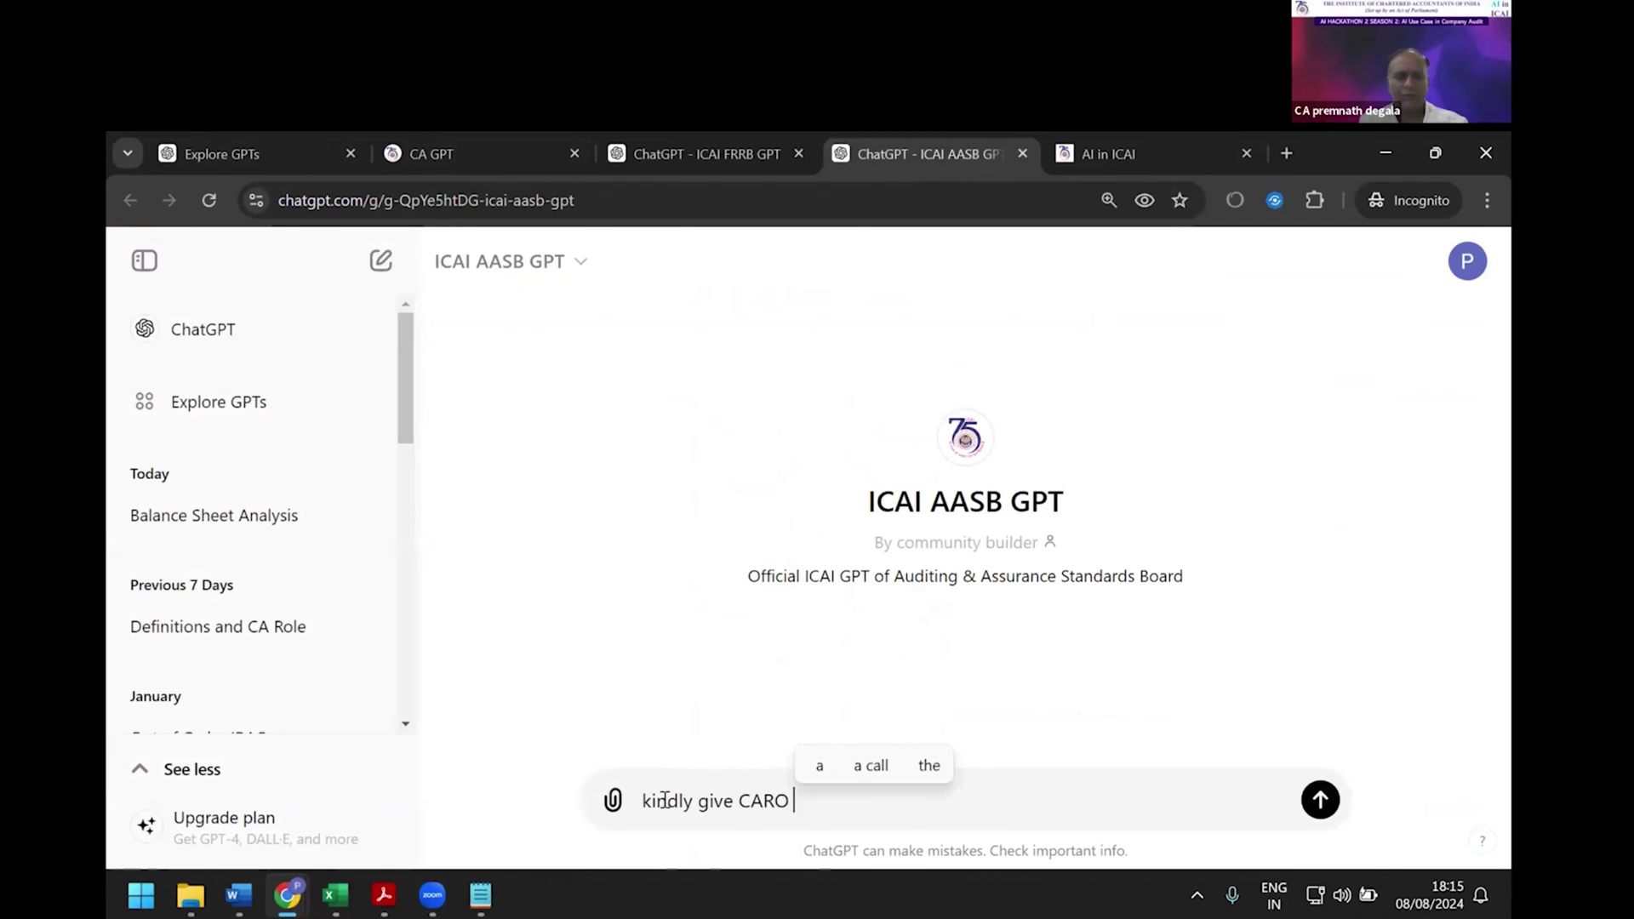
{"action": "type", "text": "checklist s"}
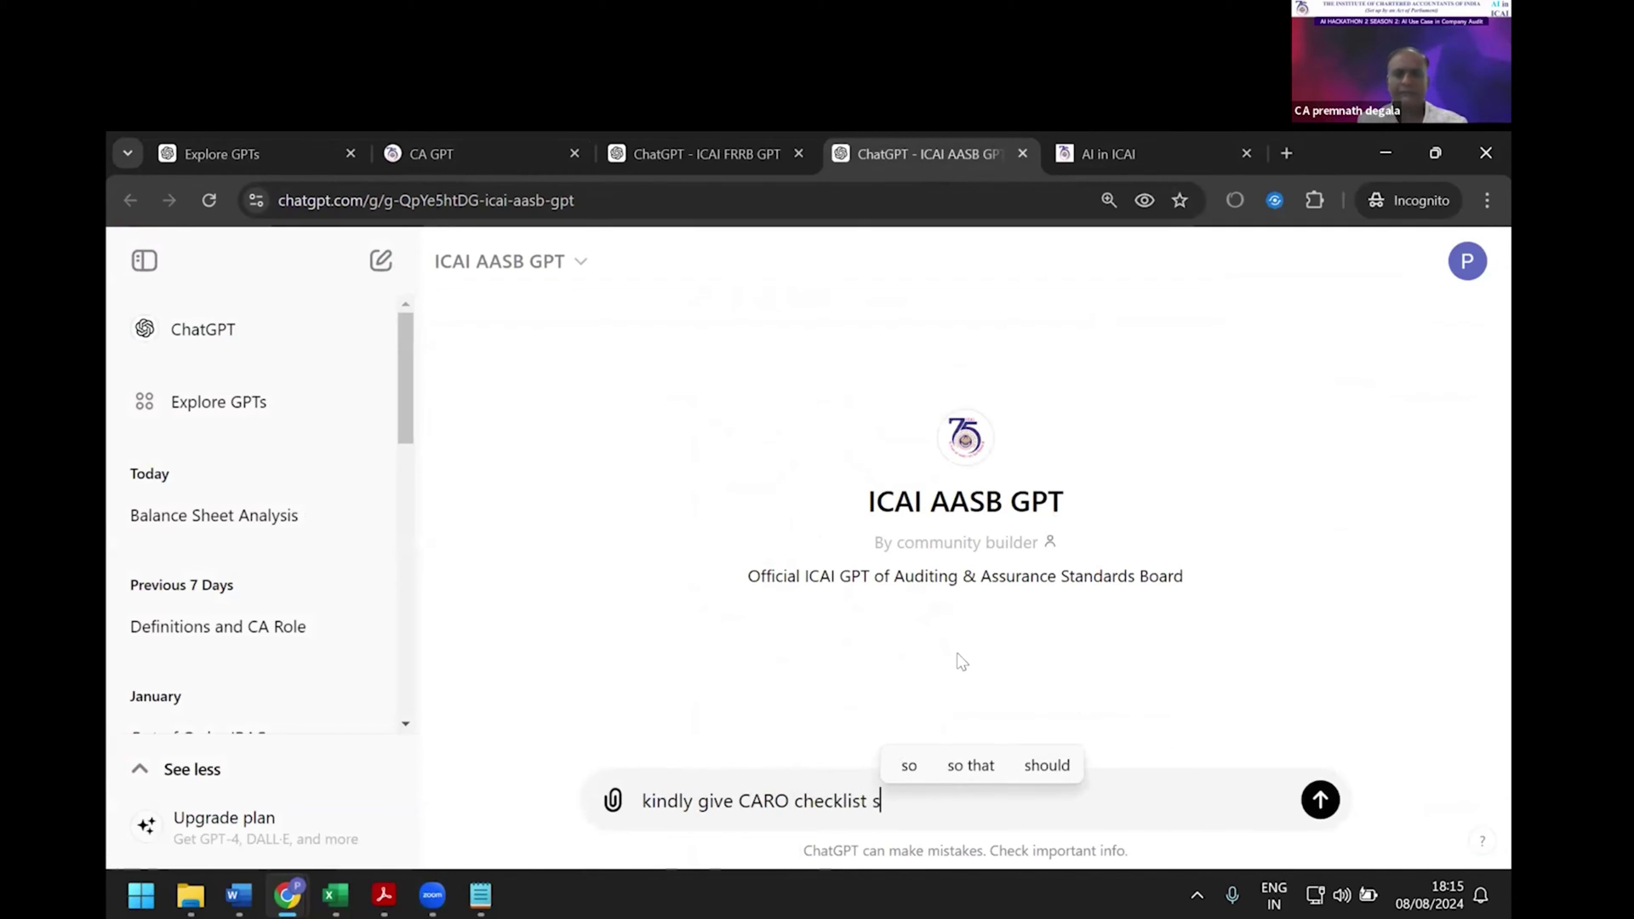
{"action": "type", "text": "o as i"}
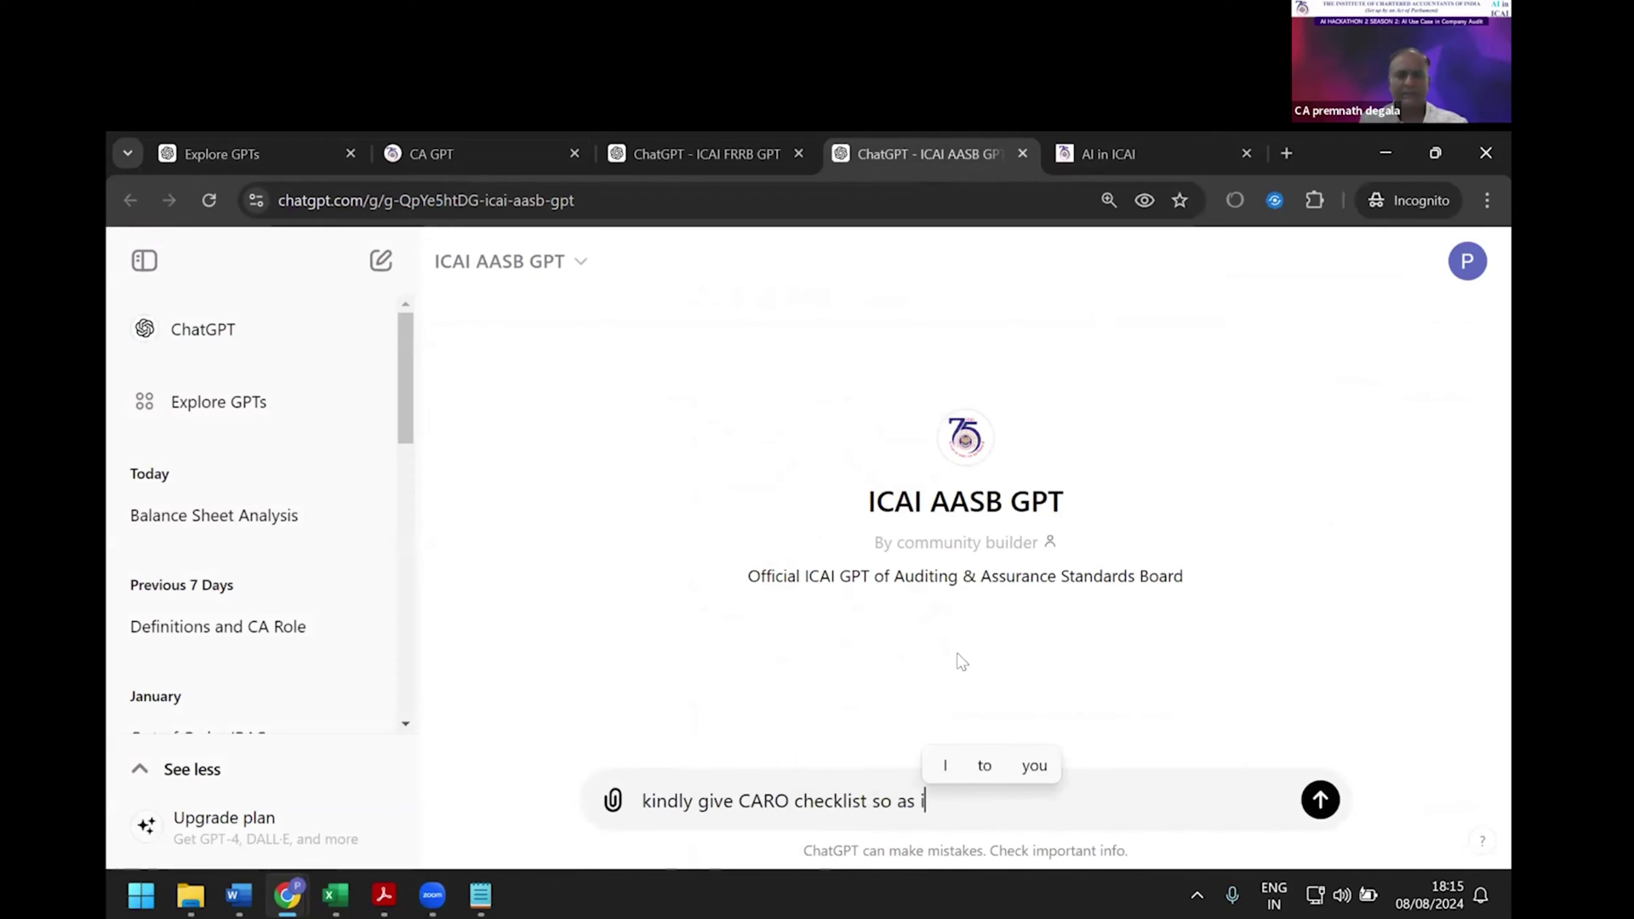
{"action": "type", "text": " can fill and"}
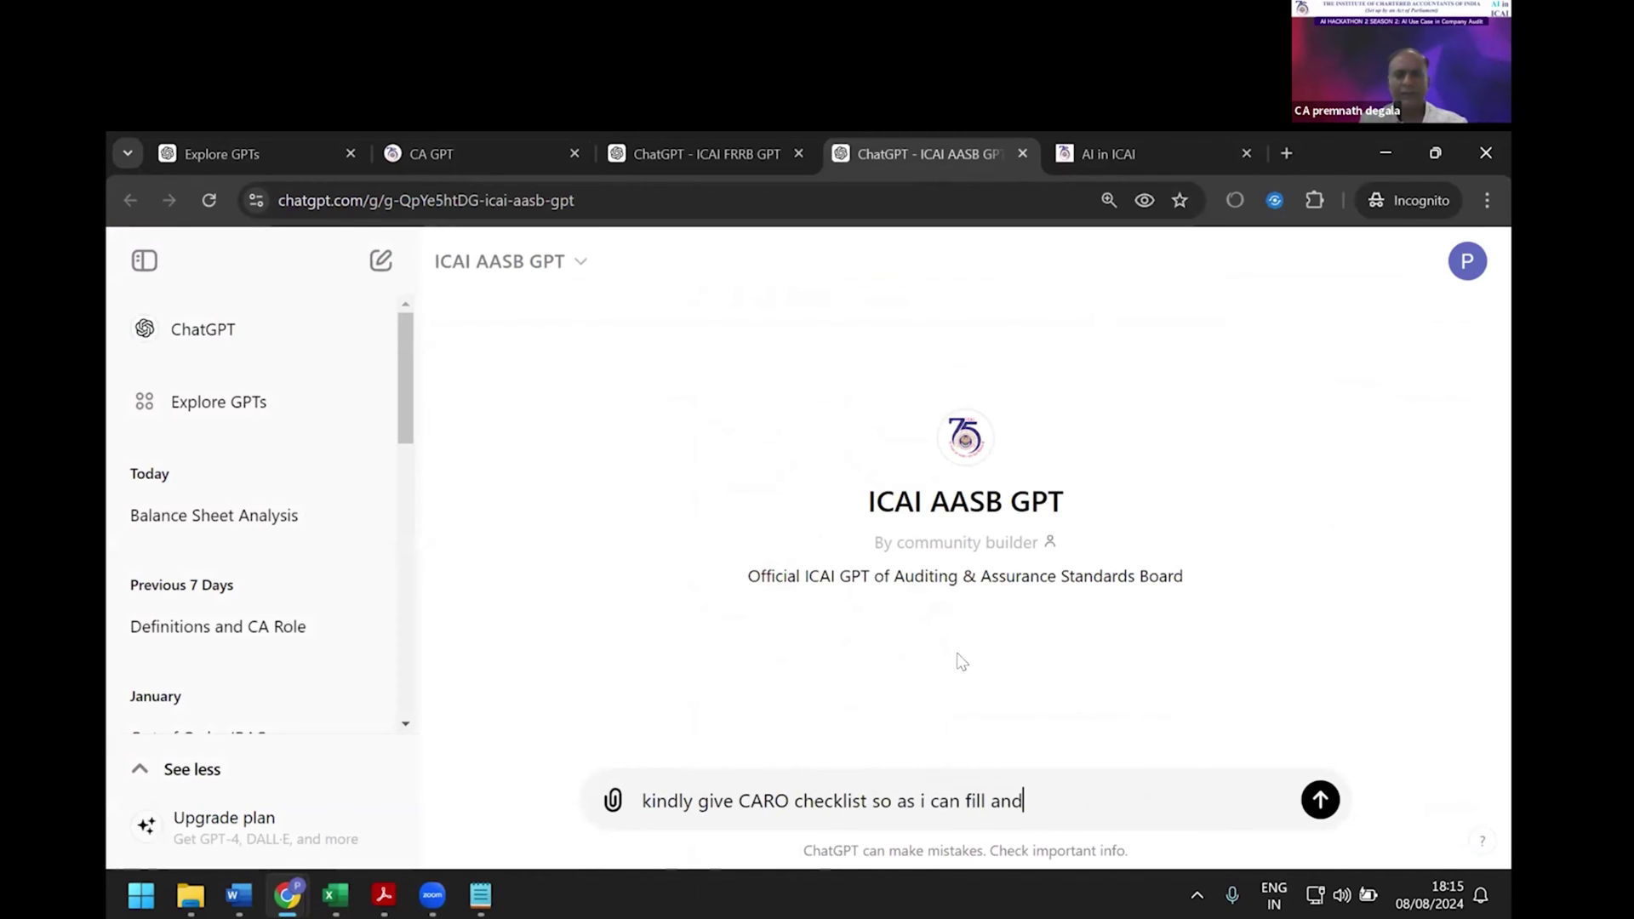
{"action": "type", "text": " submit"}
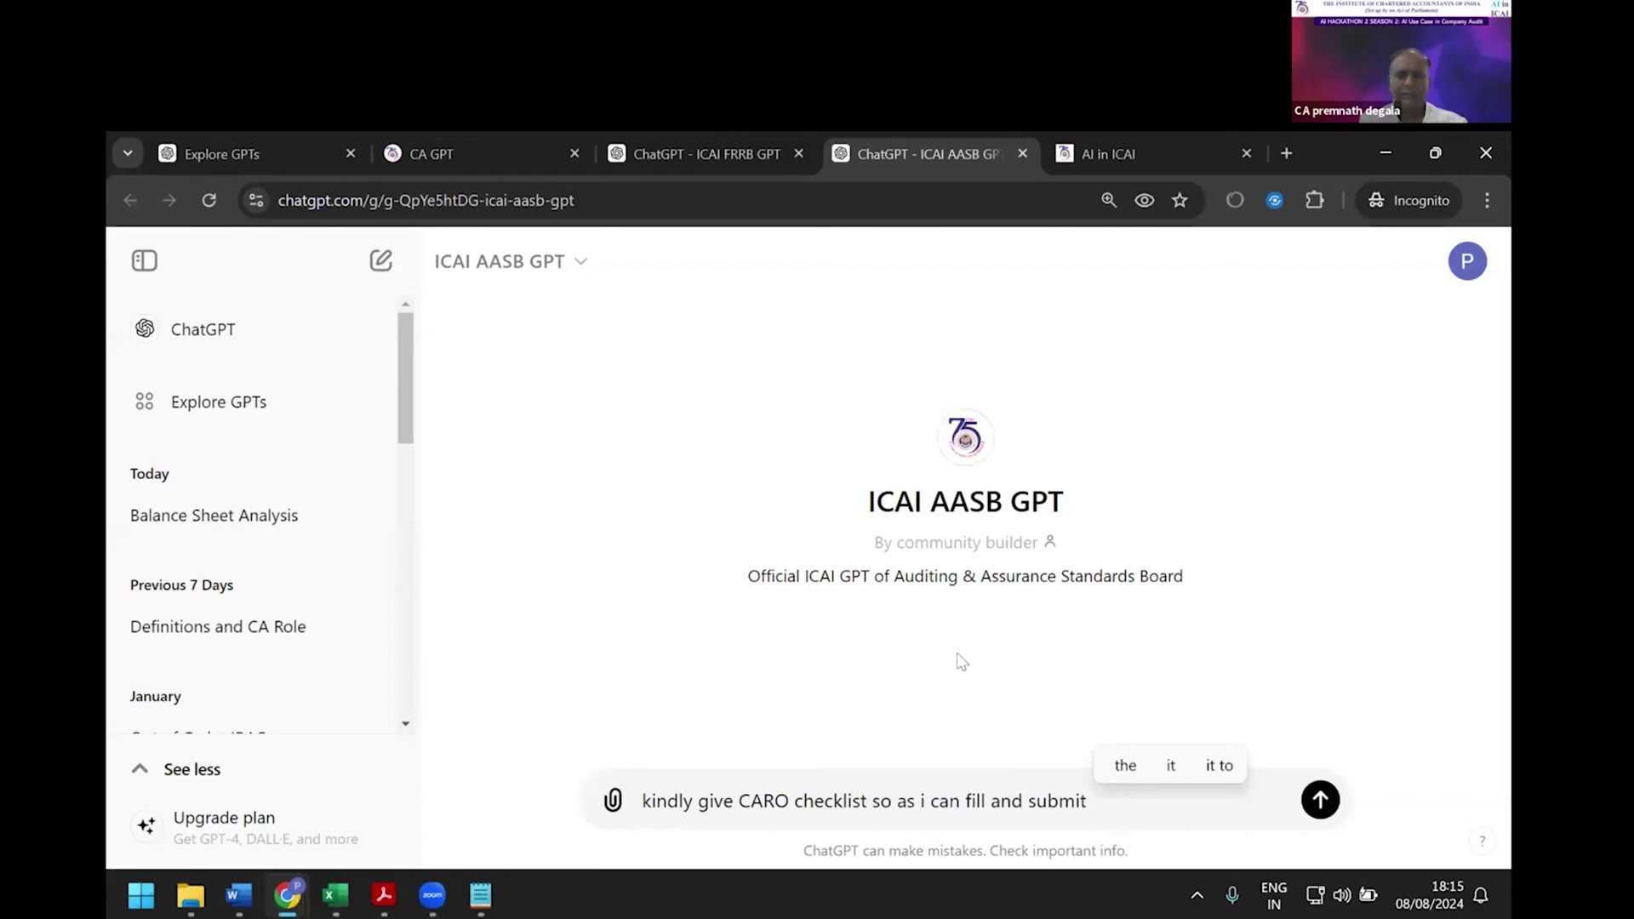
{"action": "type", "text": " you have gen"}
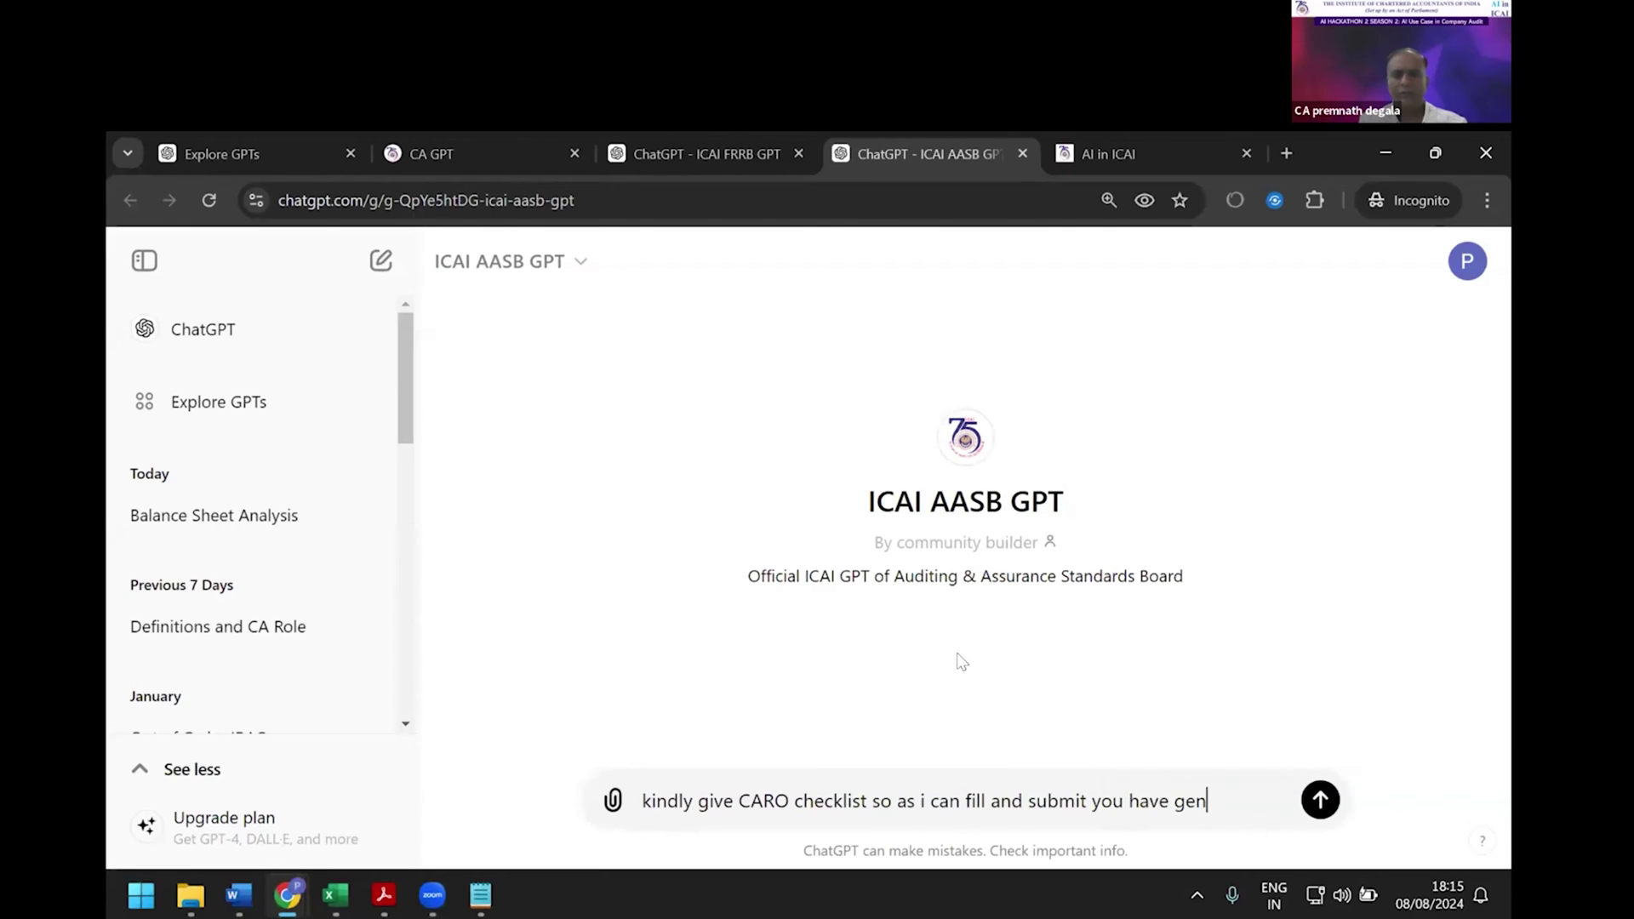
{"action": "type", "text": "erate a CARO r"}
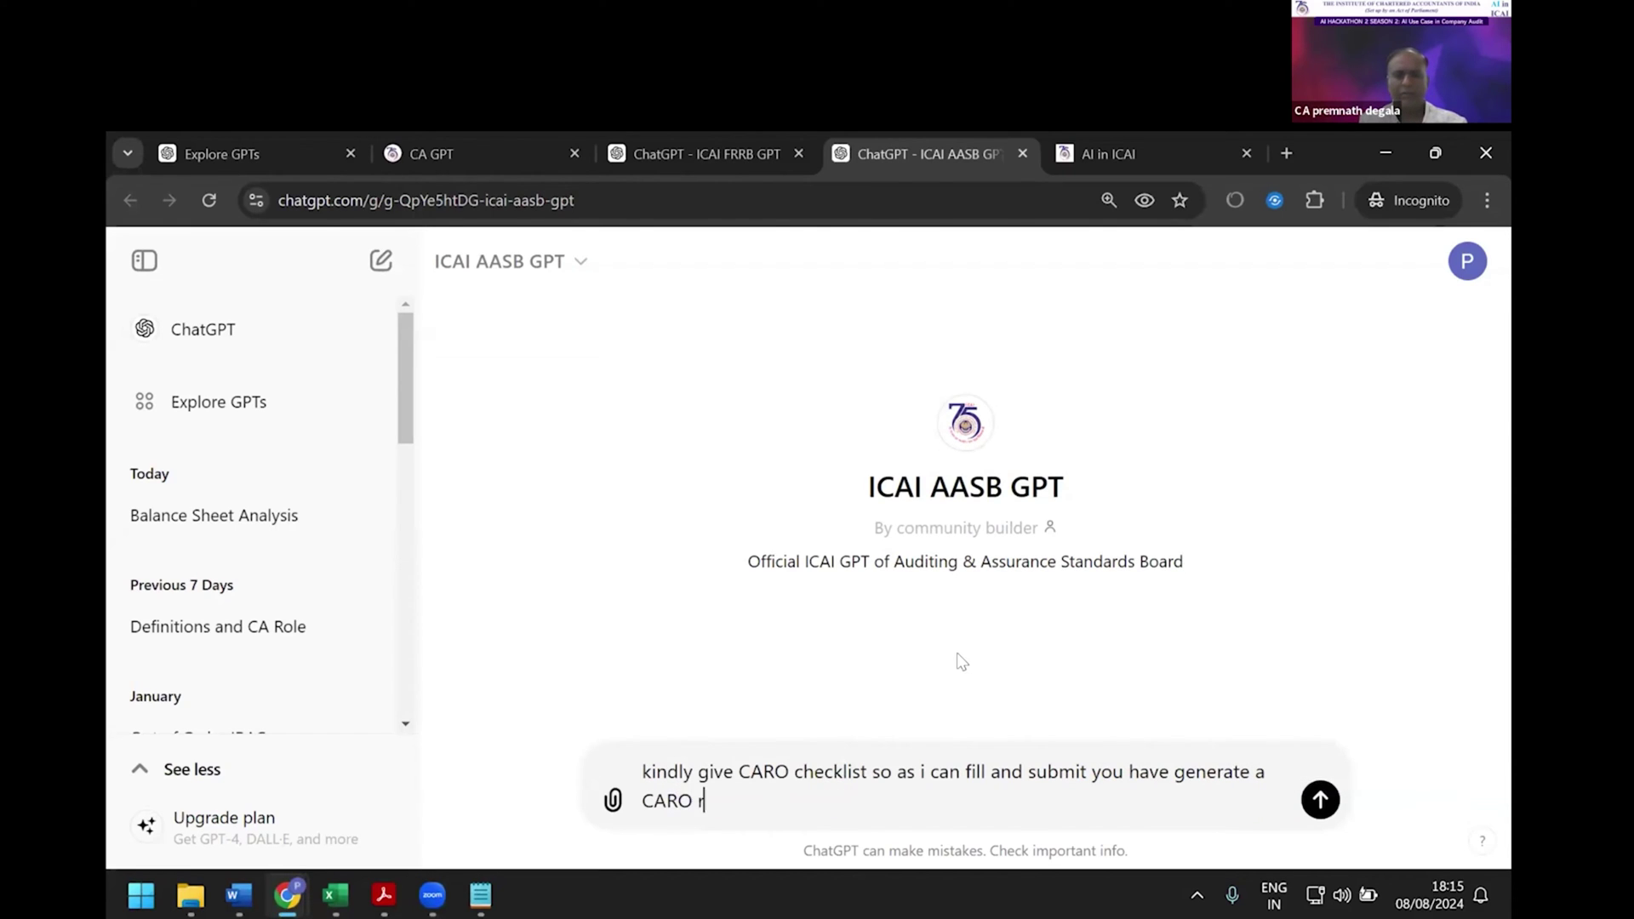
{"action": "type", "text": "eport"}
{"action": "key", "text": "Return"}
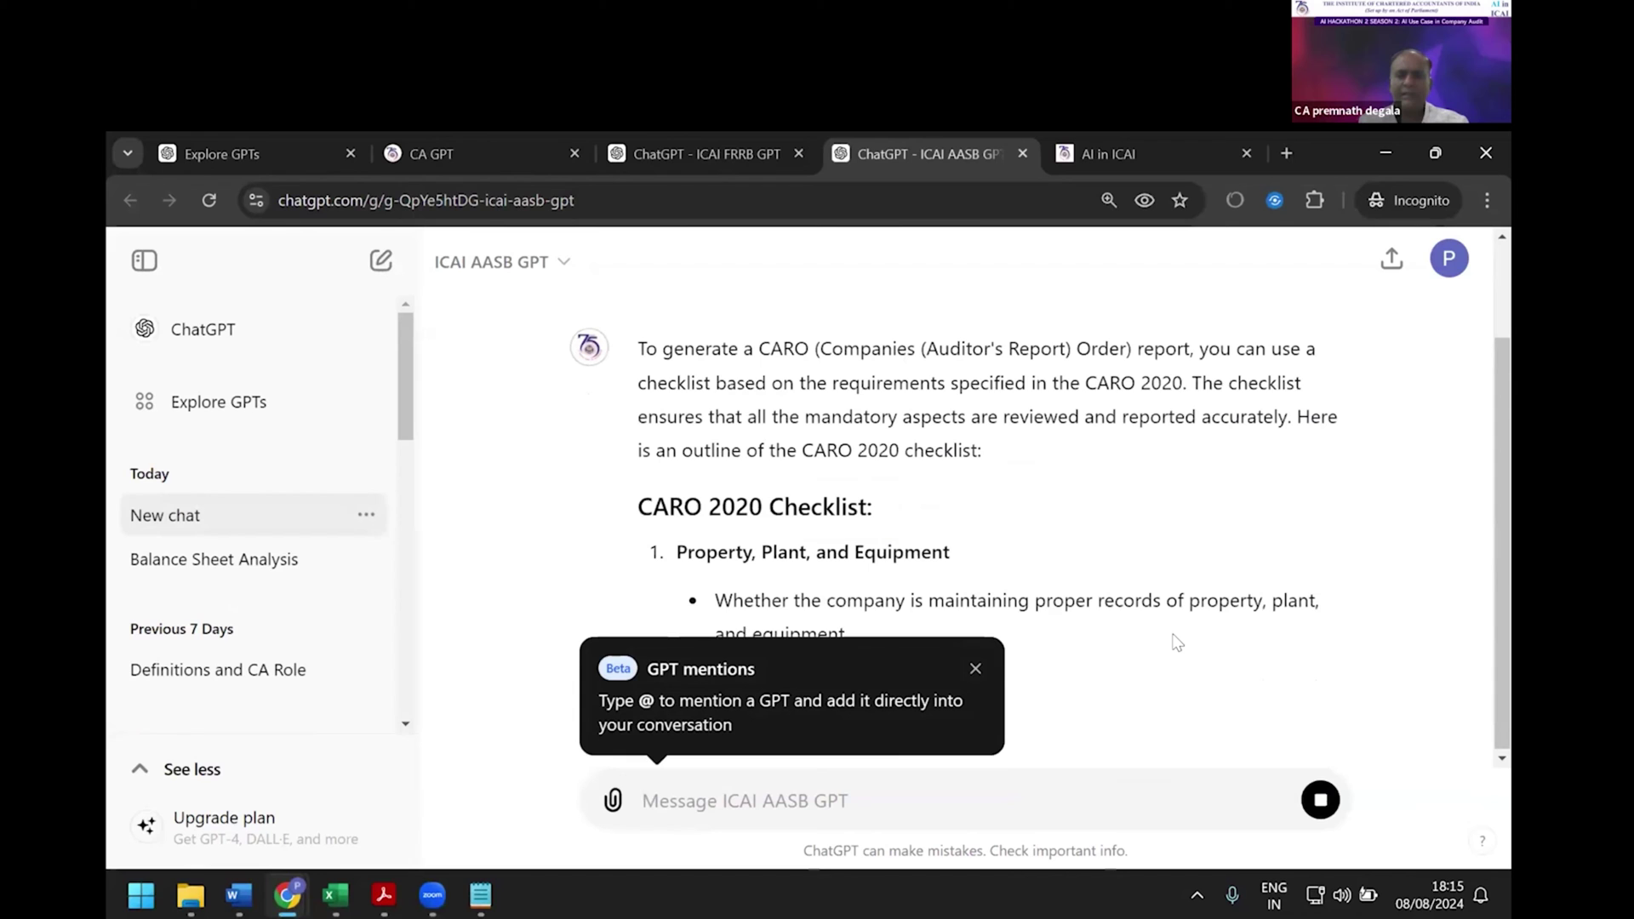
{"action": "left_click", "coordinate": [976, 669]}
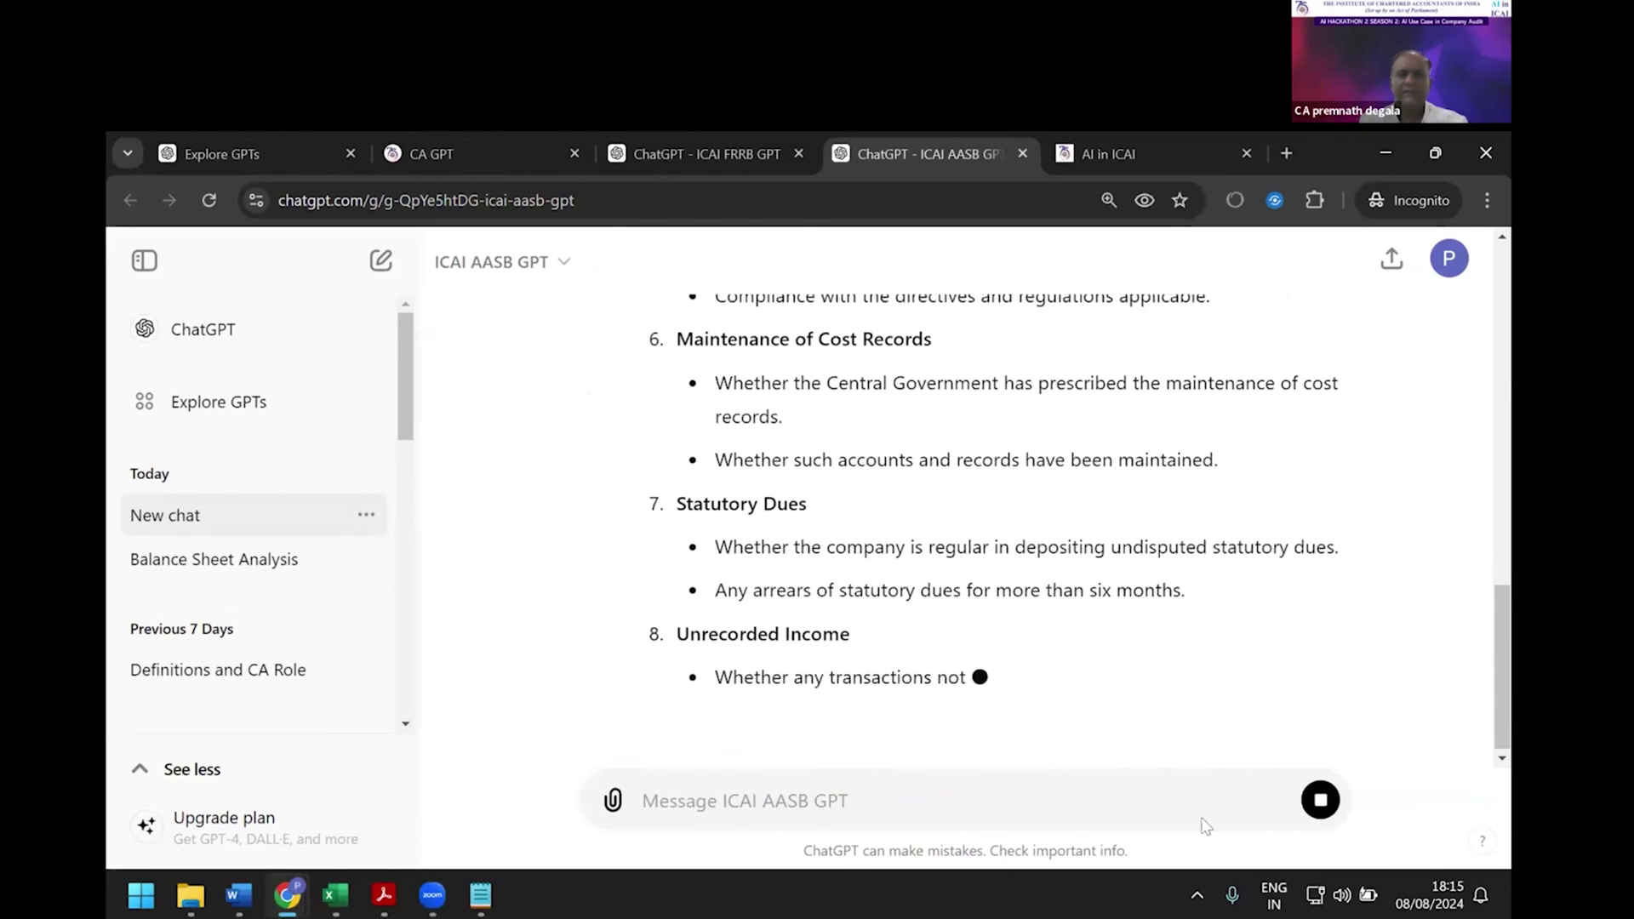
Stop the reply and request the checklist in Yes/No/NA Word format for filling and submitting.
{"action": "left_click", "coordinate": [1320, 800]}
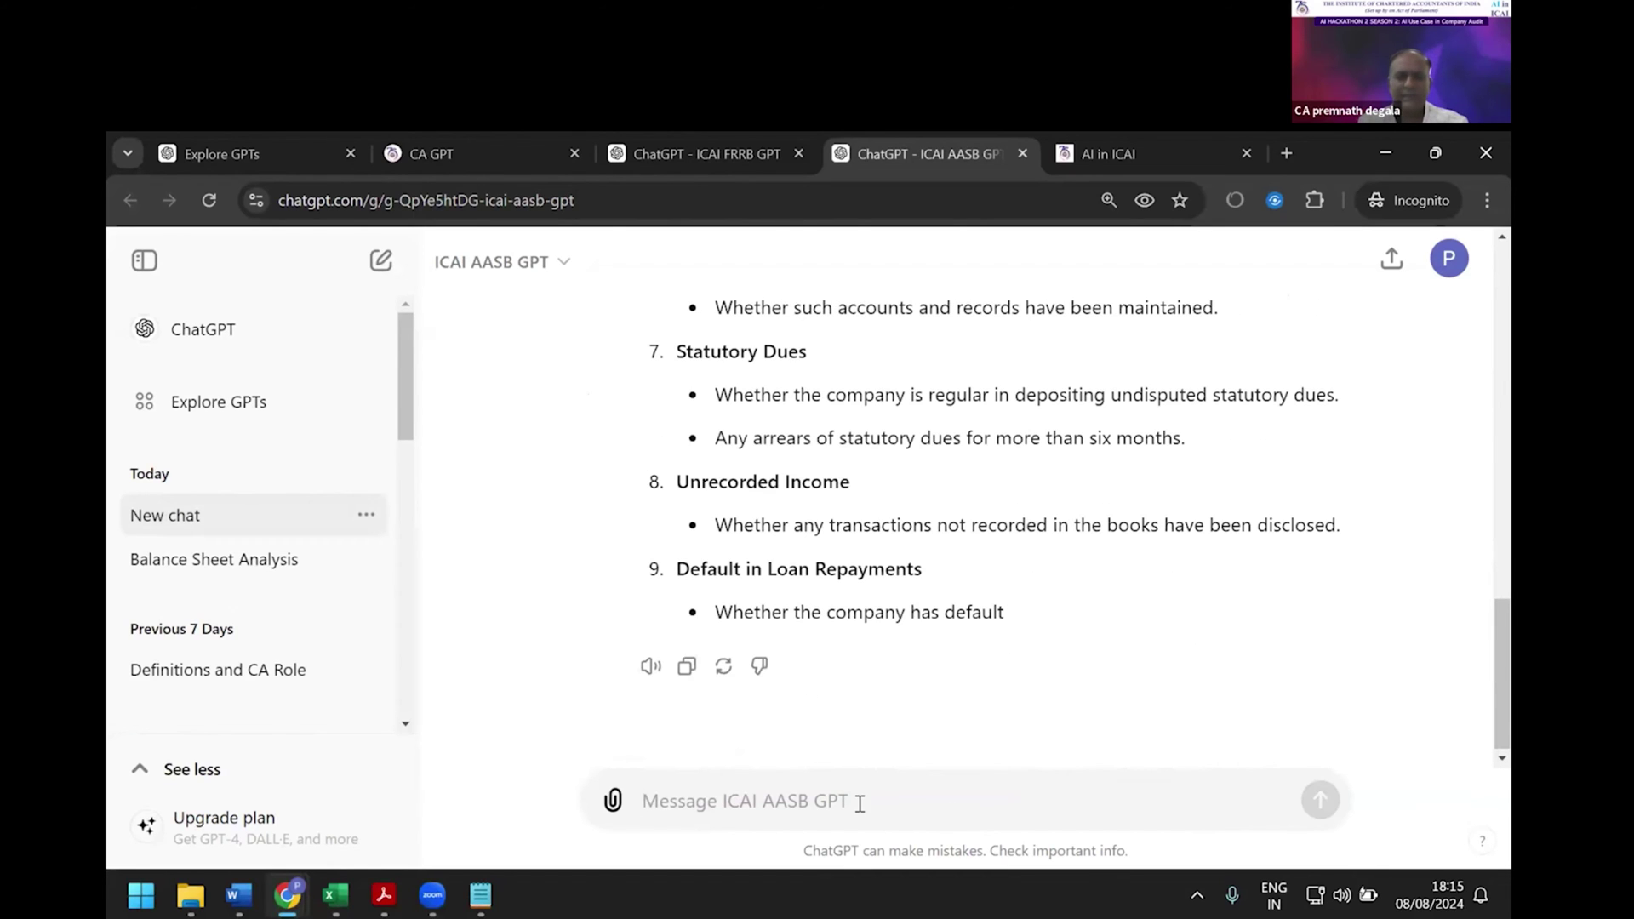
{"action": "type", "text": "give "}
{"action": "type", "text": "this in"}
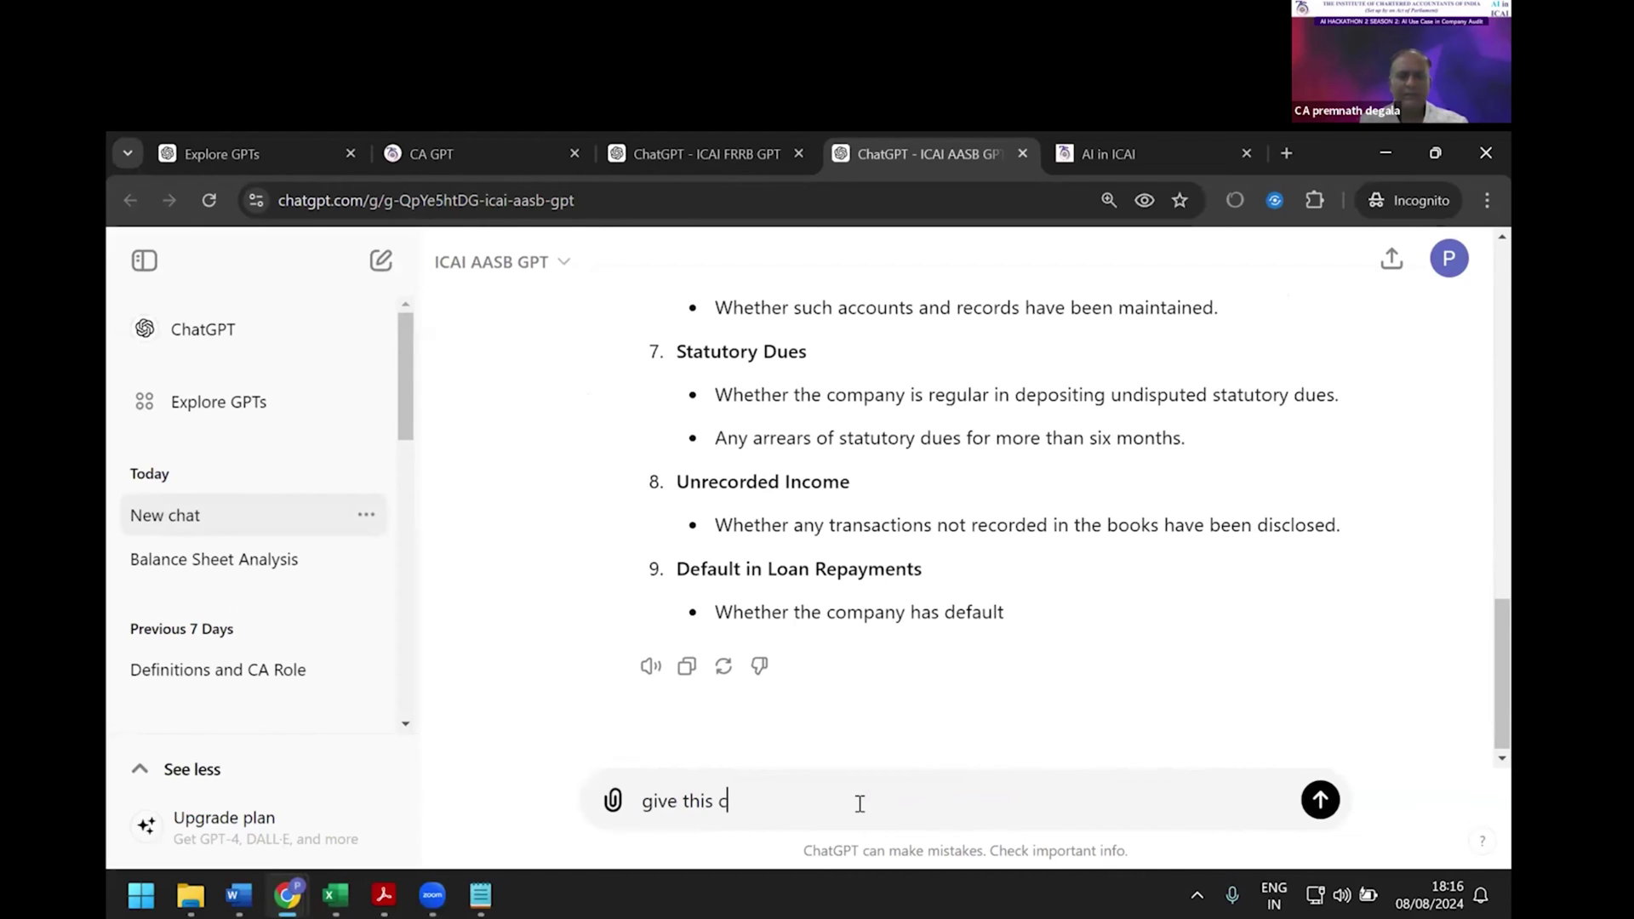
{"action": "type", "text": "hecklist"}
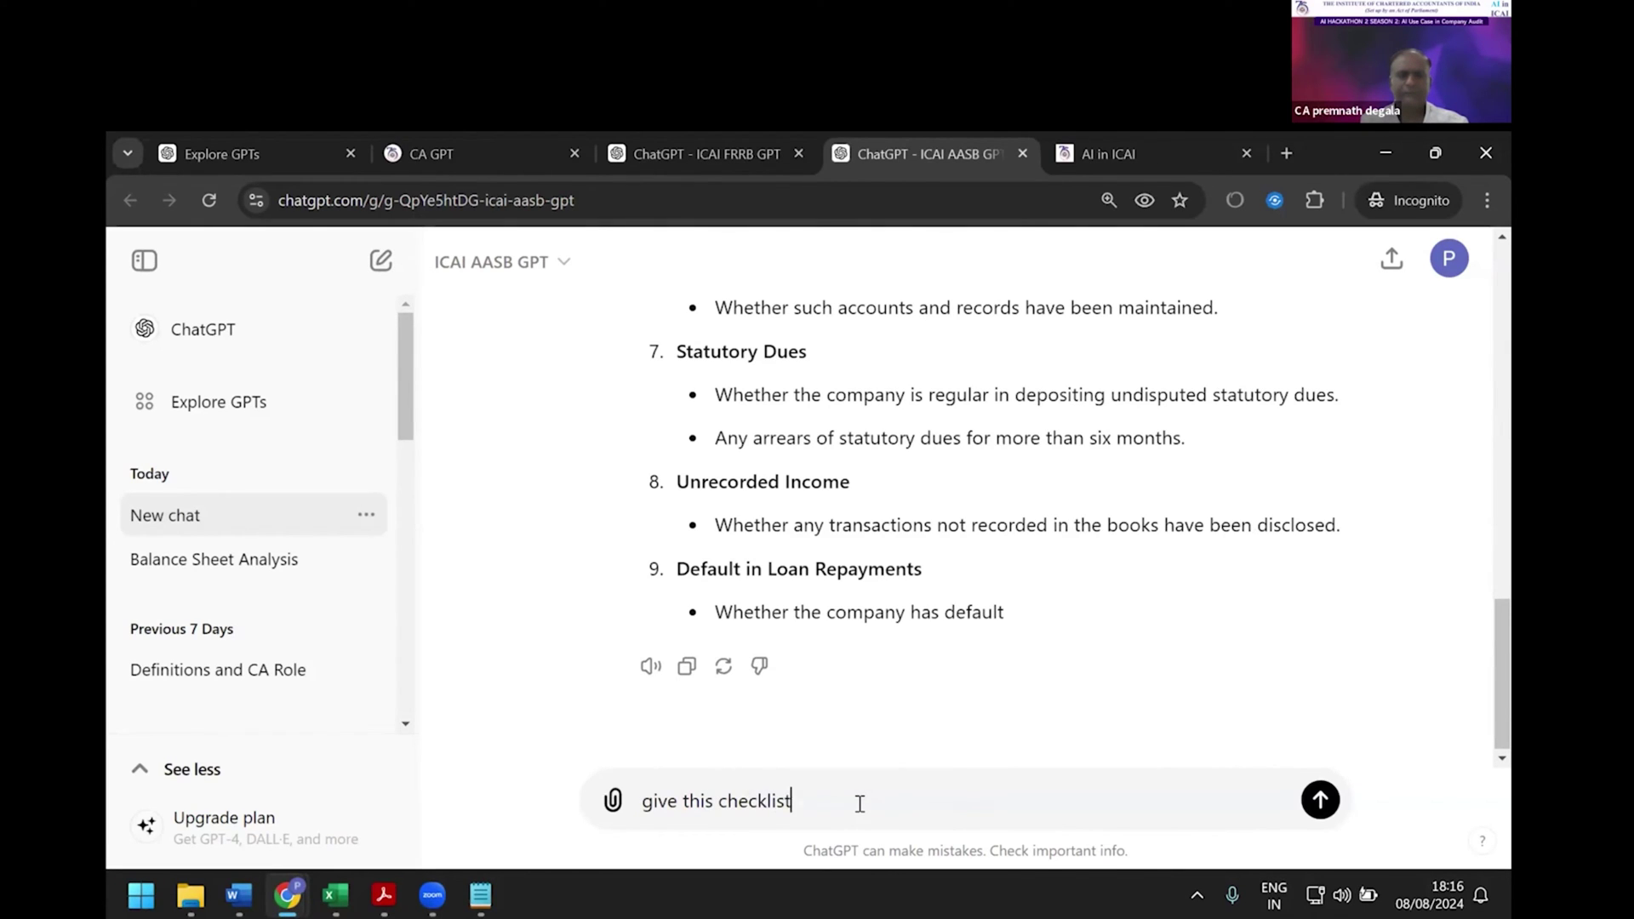
{"action": "type", "text": " in ye"}
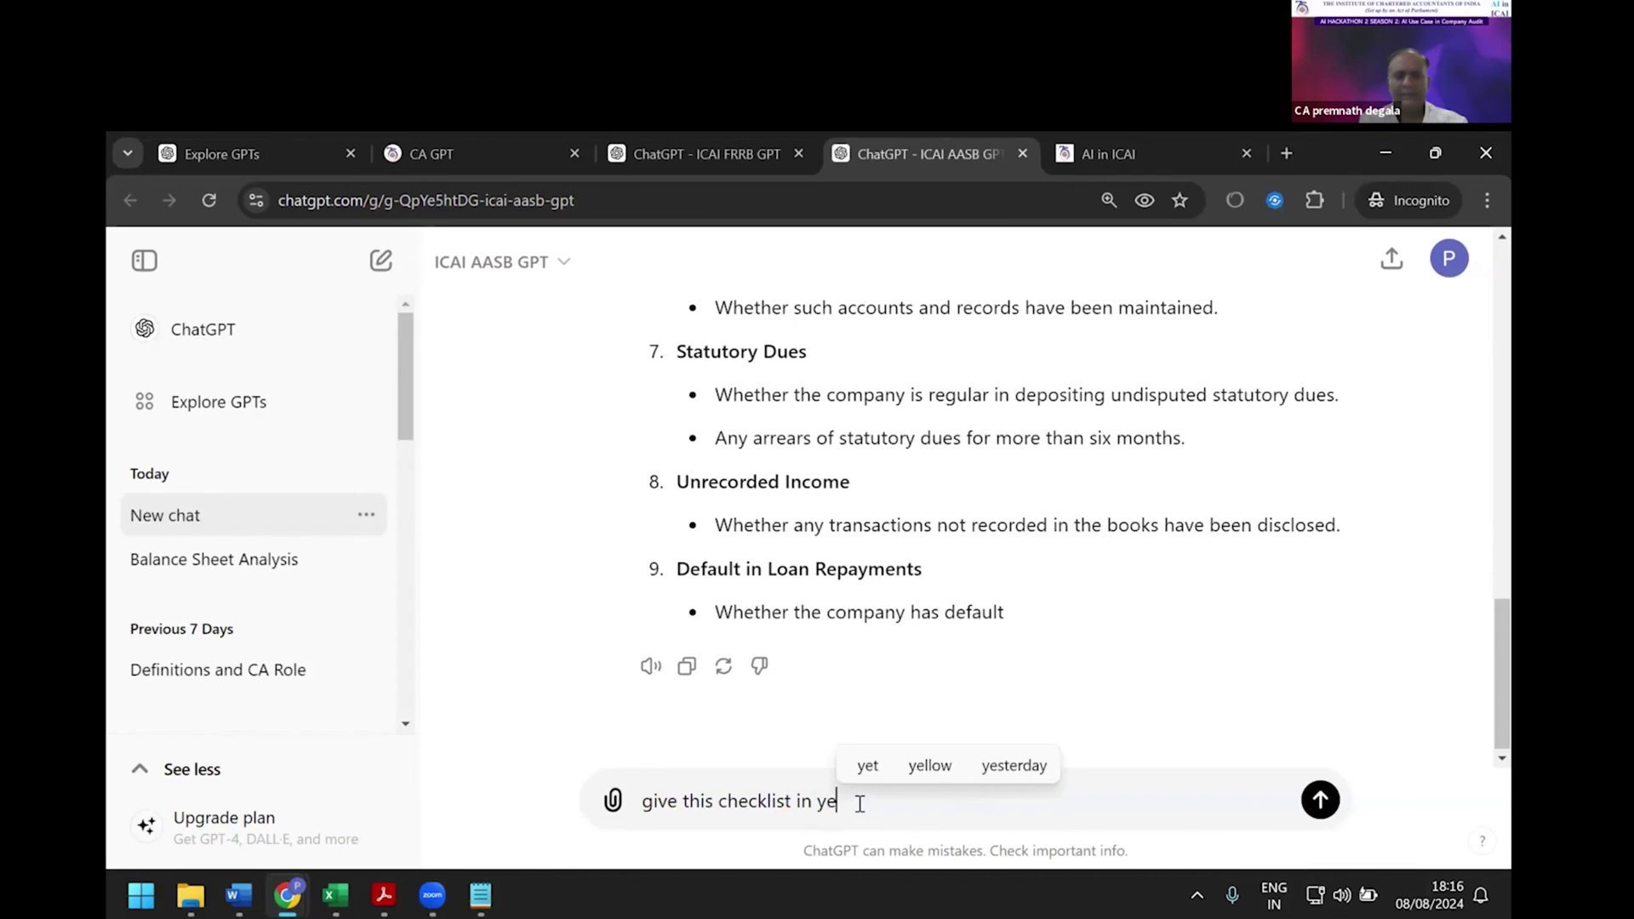
{"action": "type", "text": "s no na"}
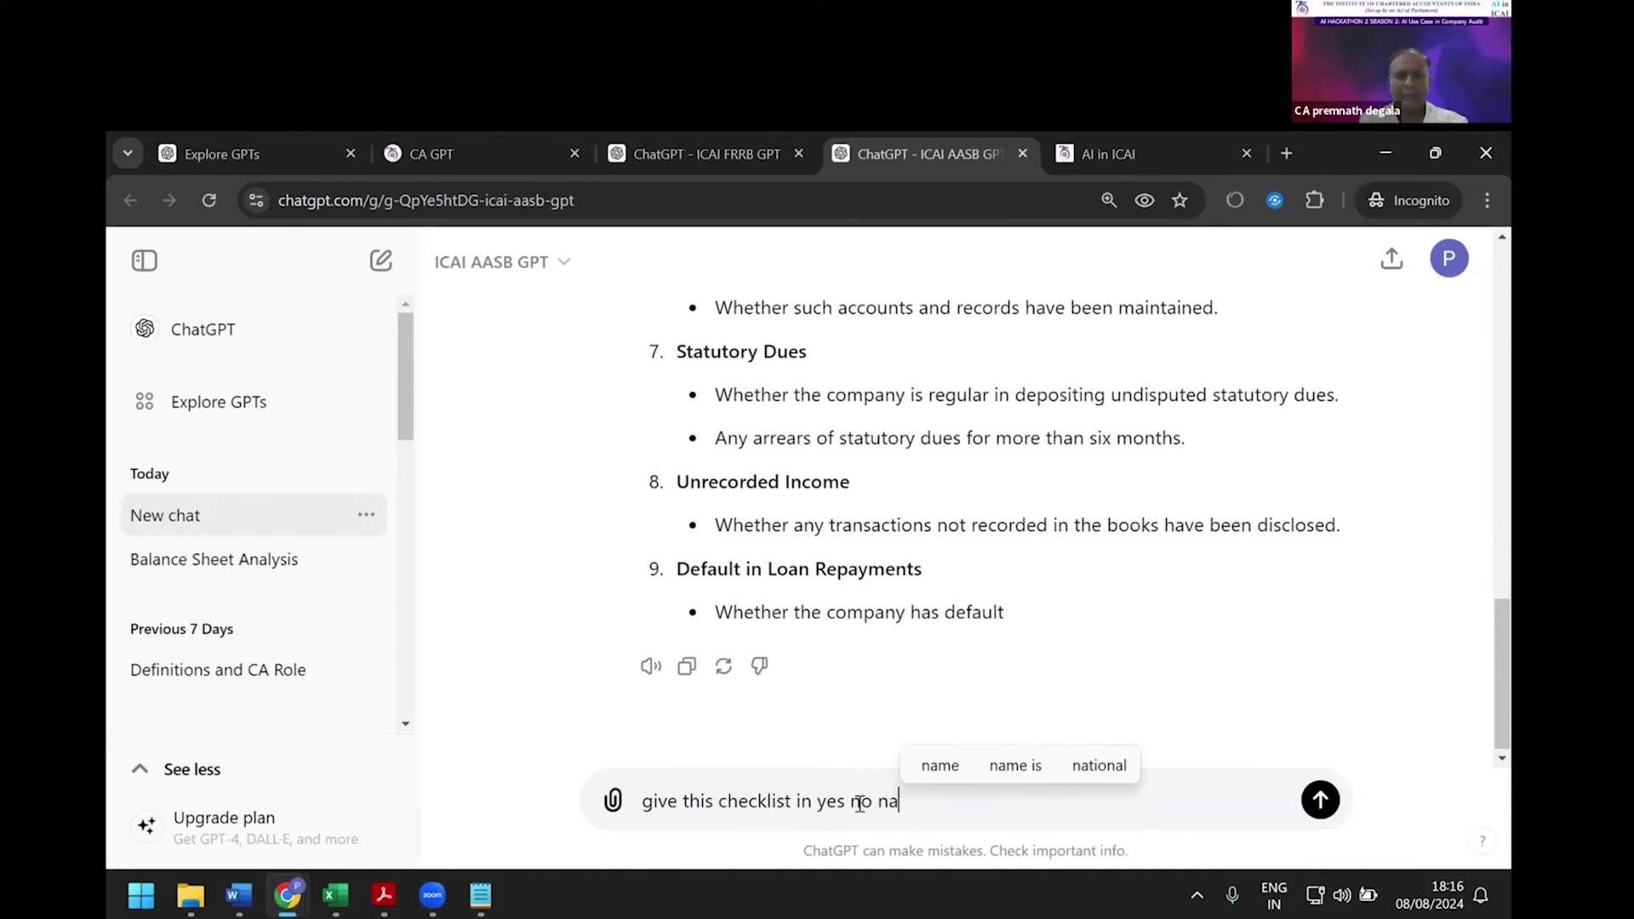
{"action": "type", "text": " format in "}
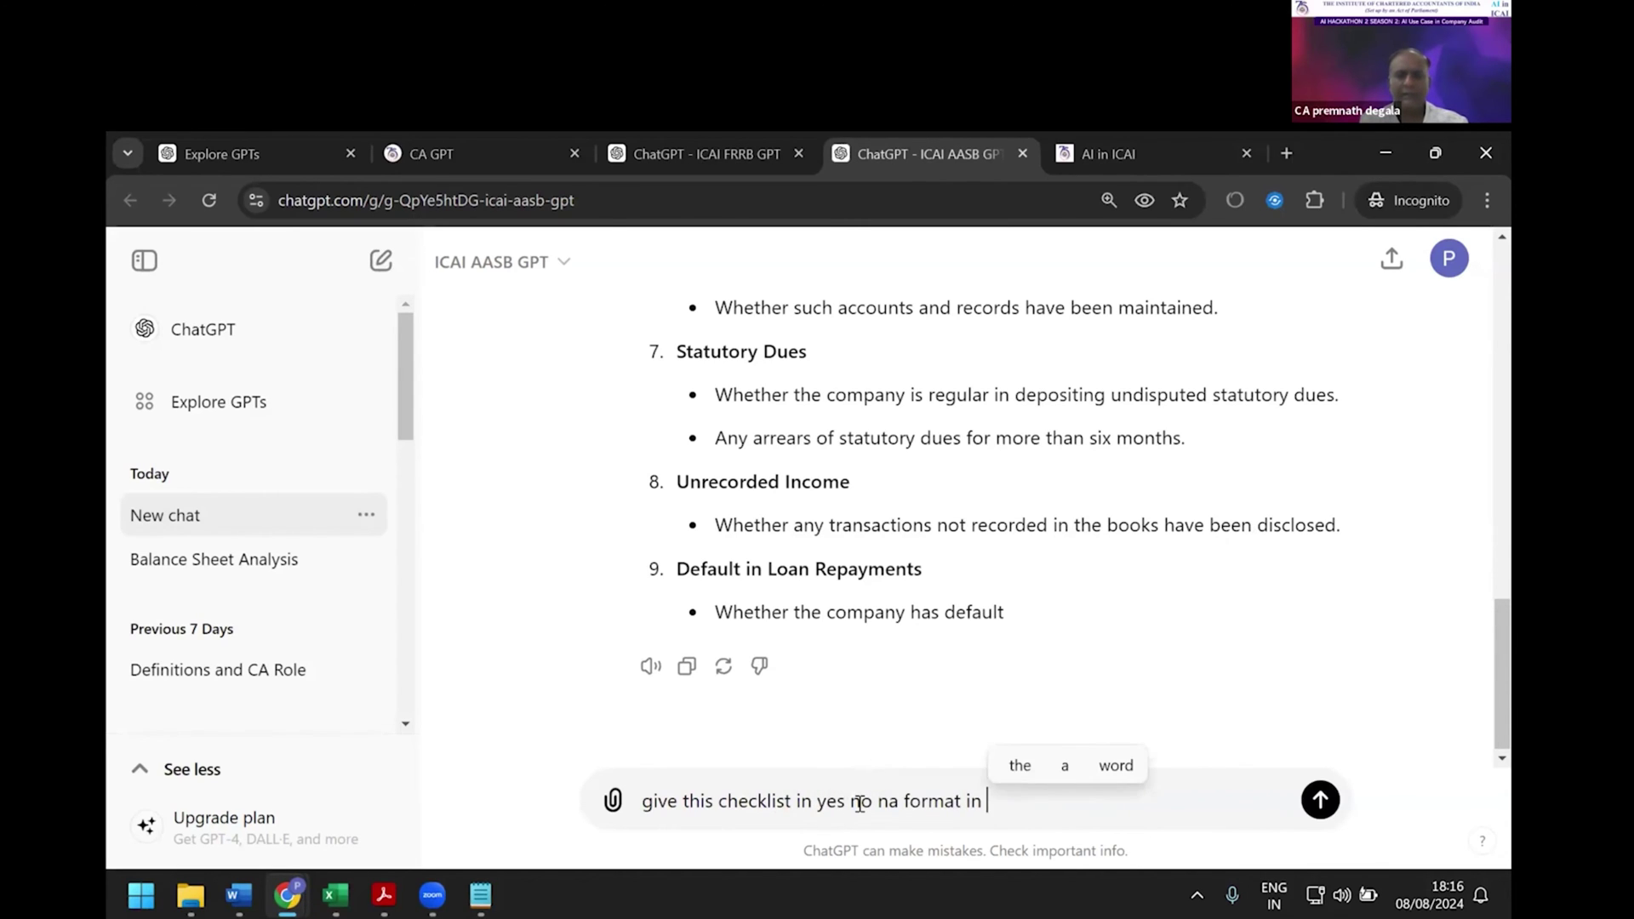
{"action": "type", "text": "word s"}
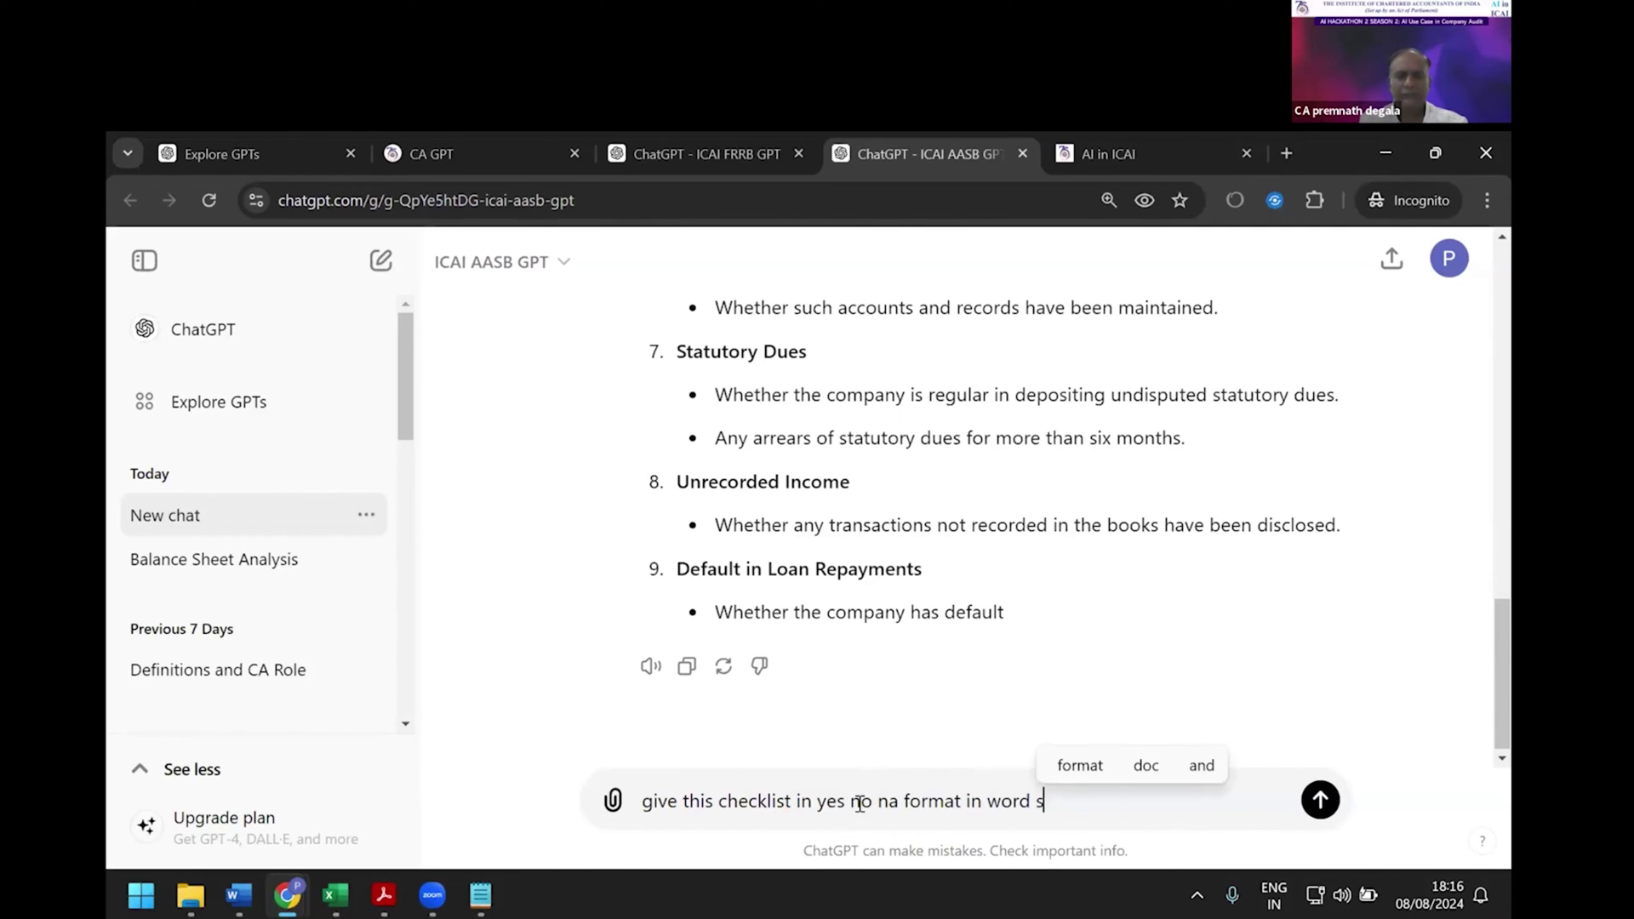
{"action": "type", "text": "o that i "}
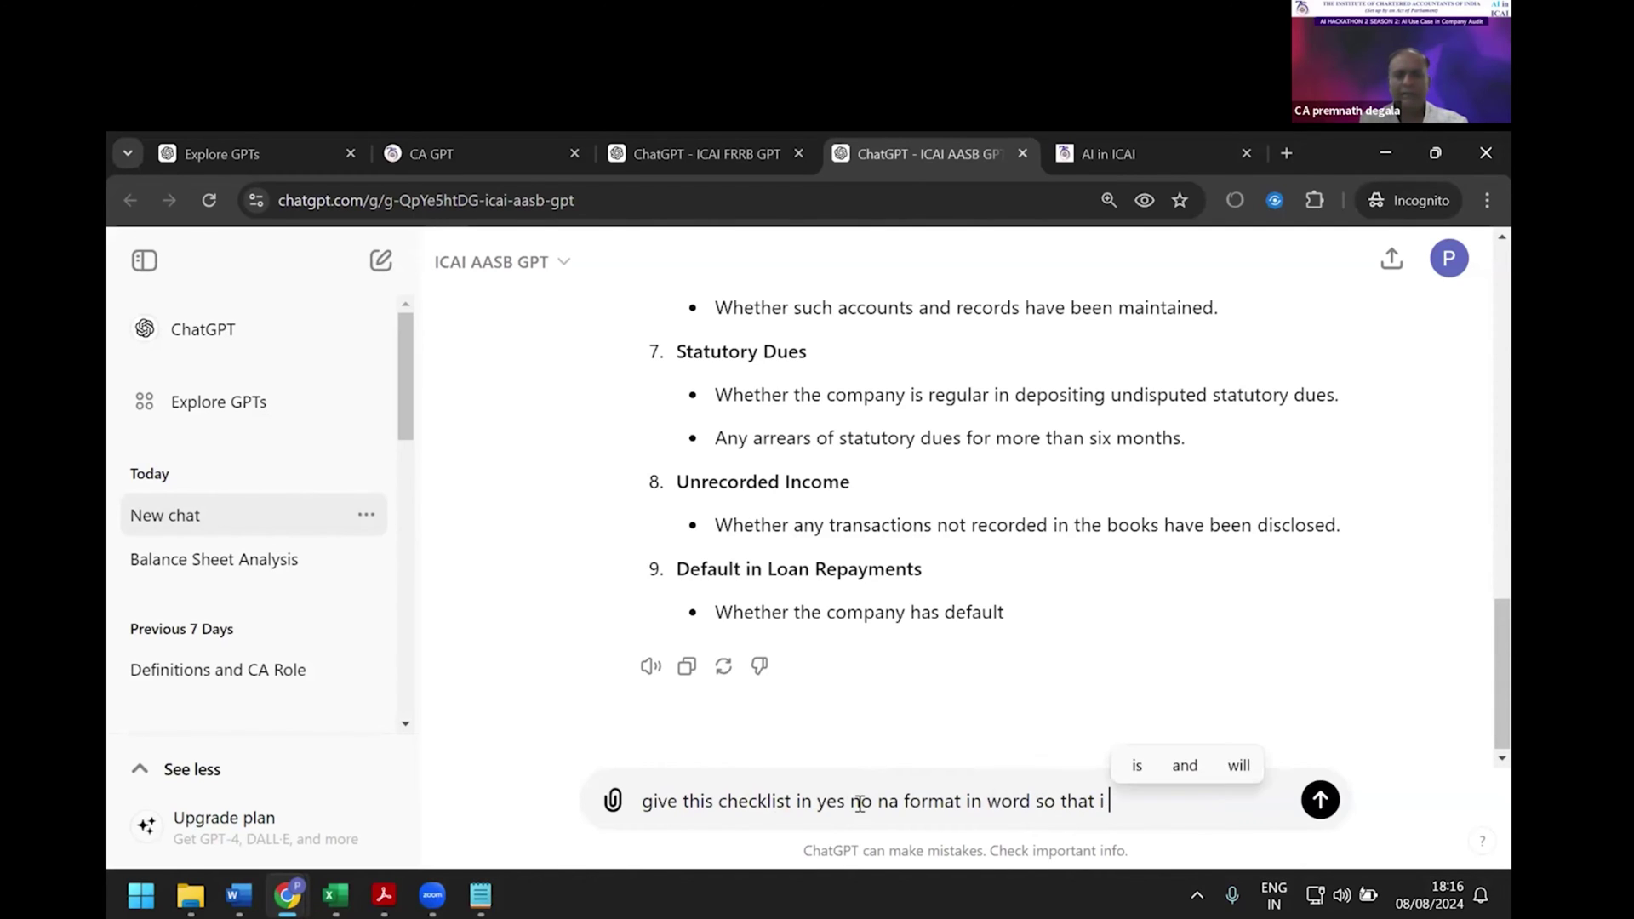
{"action": "type", "text": "can fill se"}
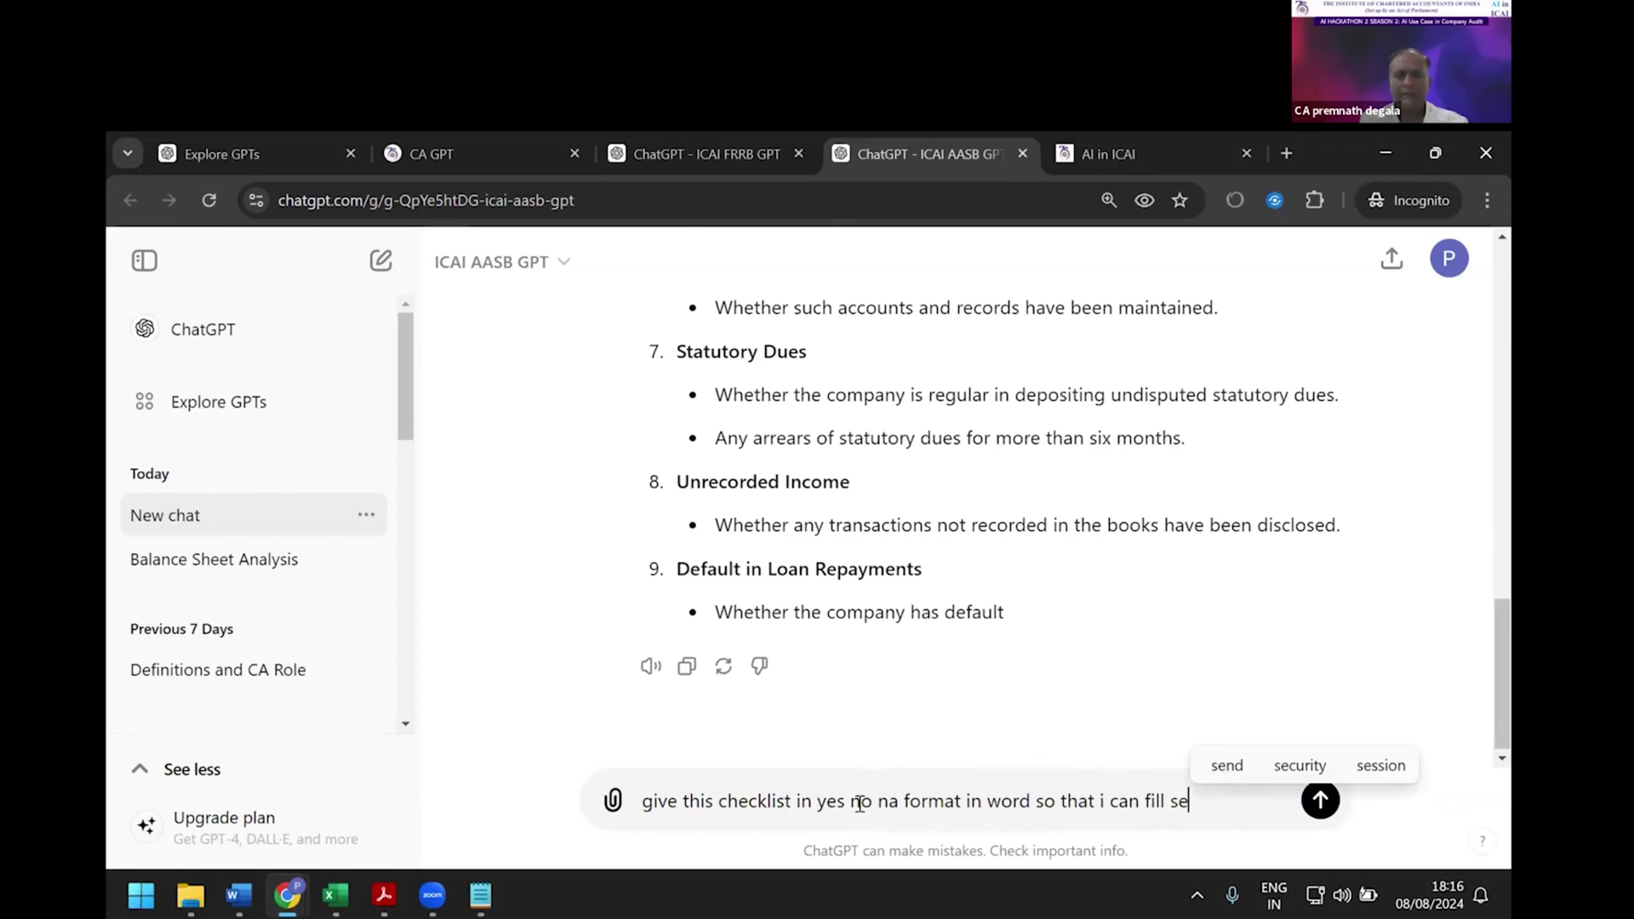
{"action": "key", "text": "BackSpace"}
{"action": "type", "text": "ubmit"}
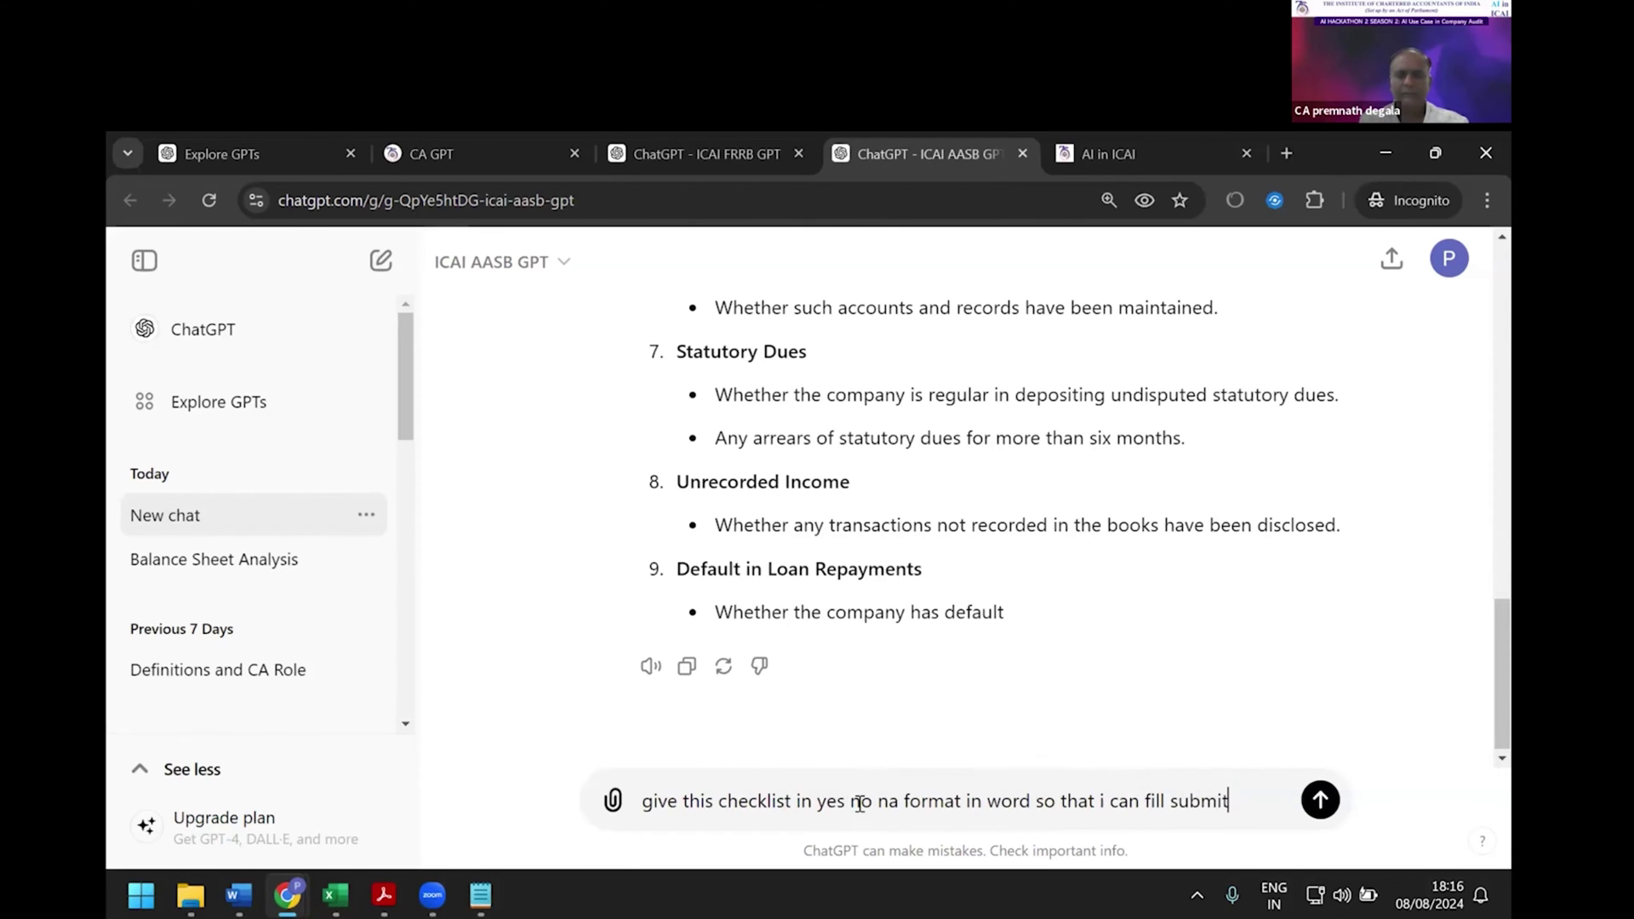
{"action": "key", "text": "Return"}
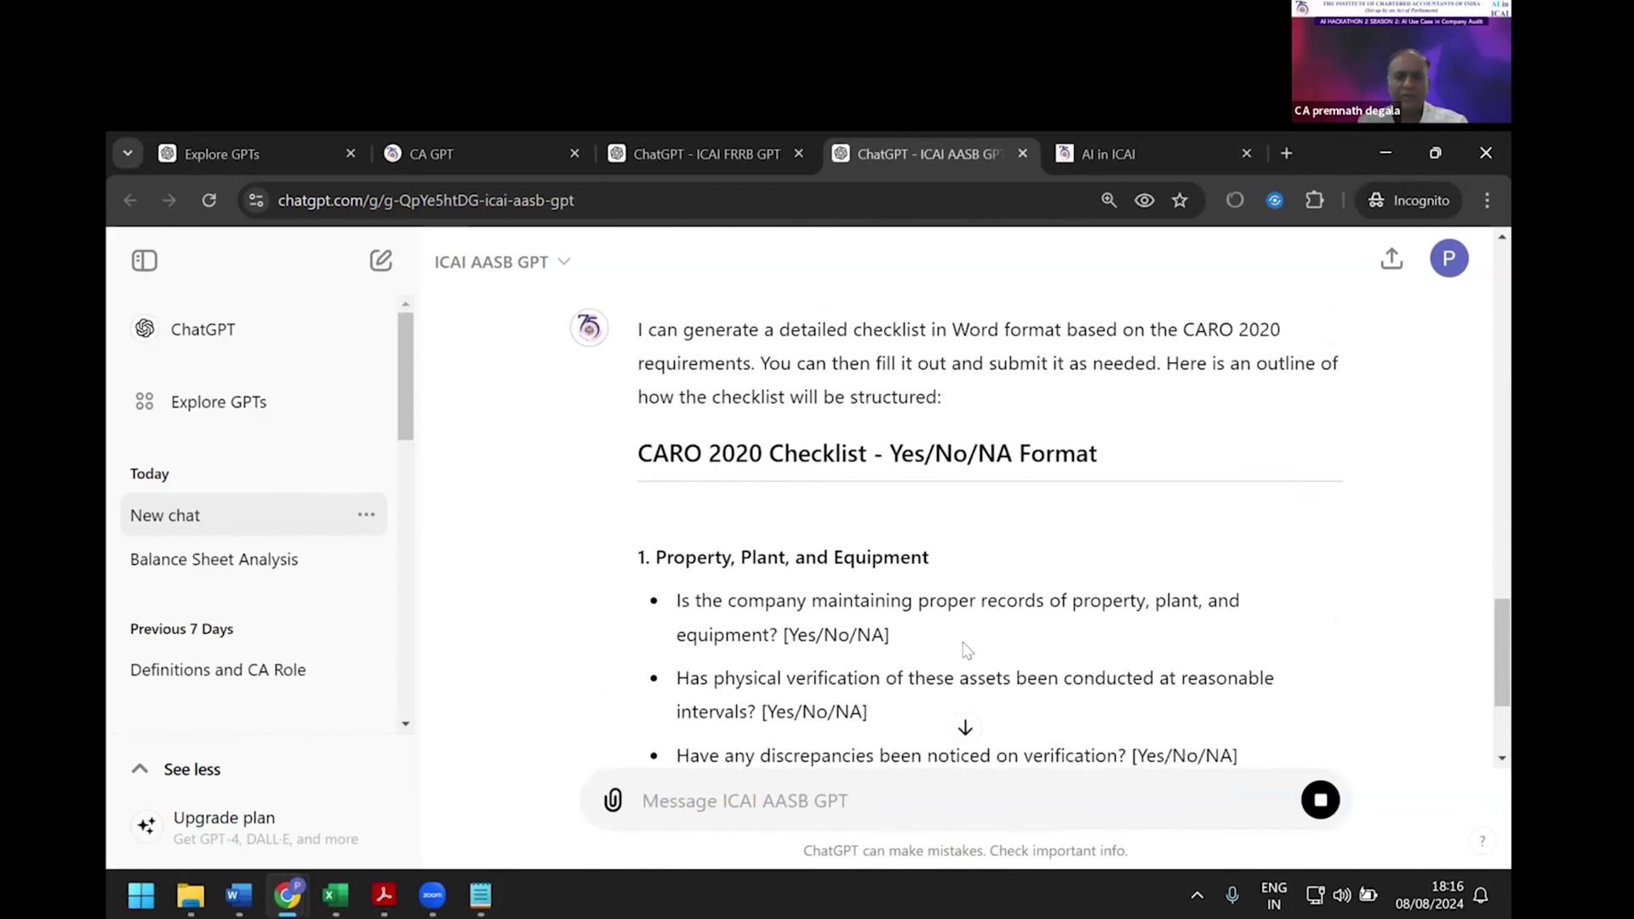
Bring up CARO 2020 Reporting Checklist.docx, review its Yes/No/NA answers and select all its text.
{"action": "left_click", "coordinate": [239, 896]}
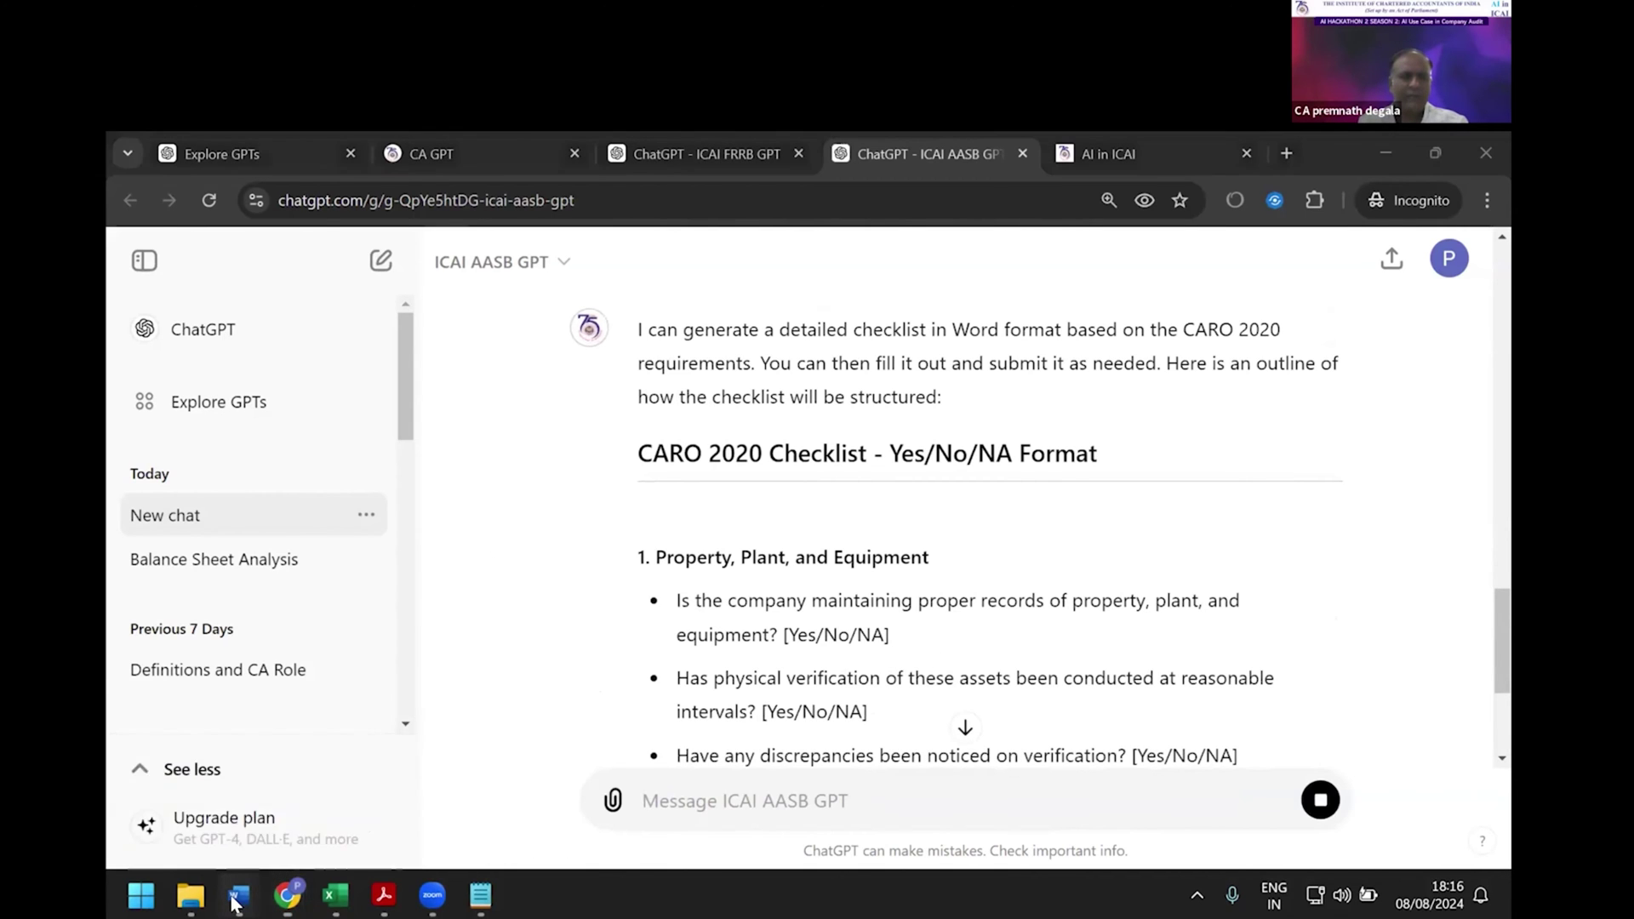
{"action": "left_click", "coordinate": [414, 837]}
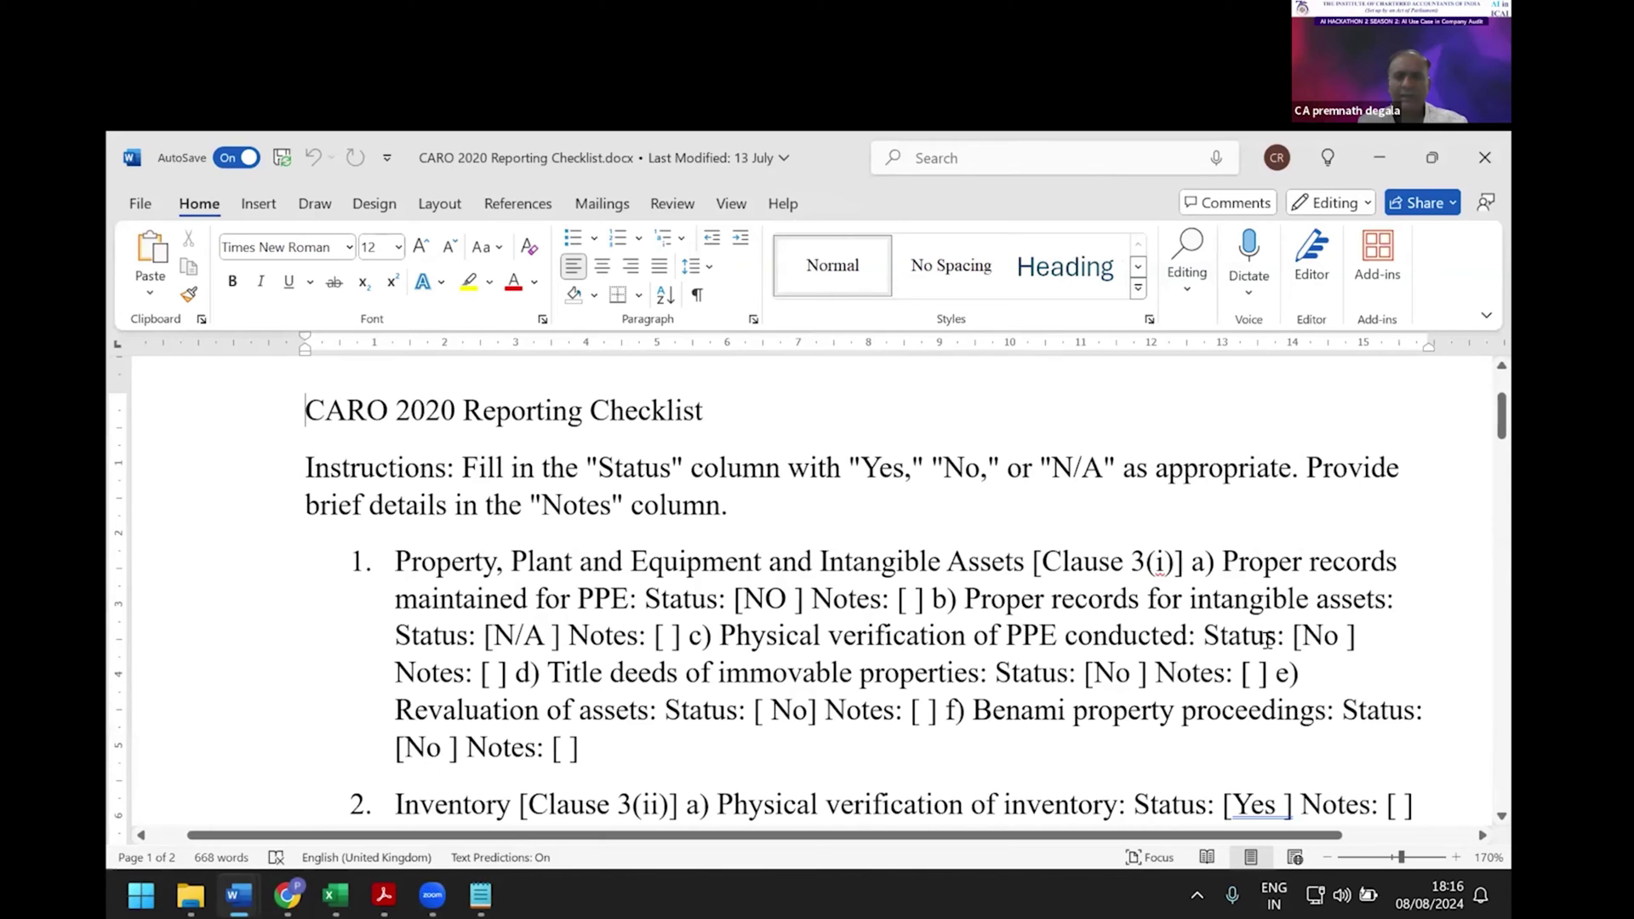
{"action": "scroll", "coordinate": [1283, 641], "scroll_direction": "down", "scroll_amount": 5}
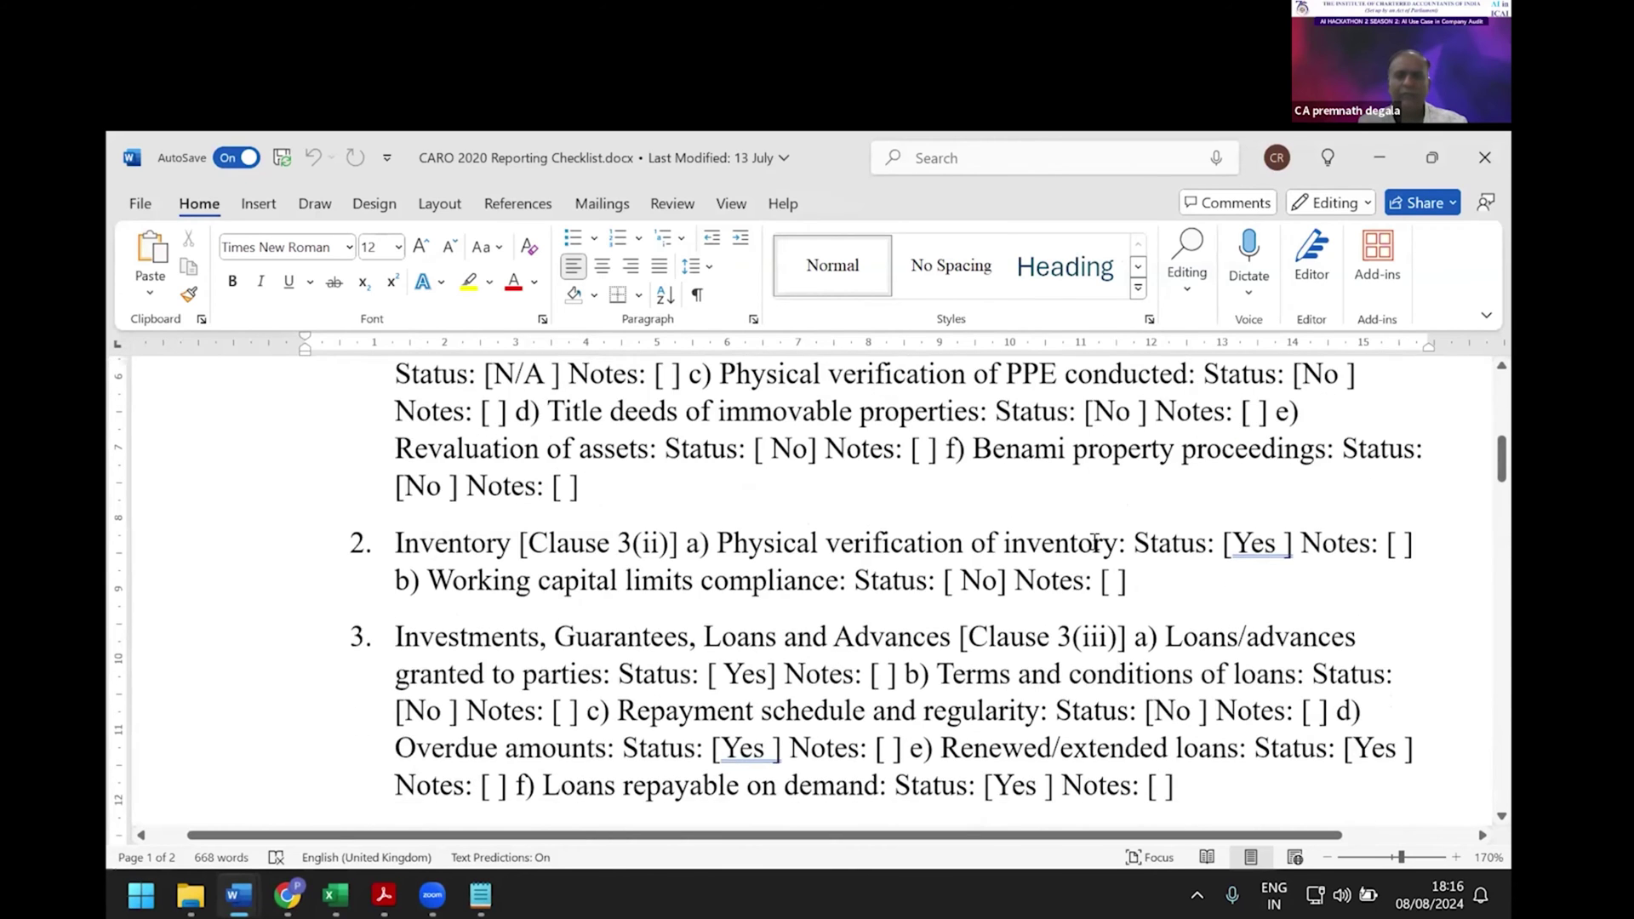
{"action": "scroll", "coordinate": [1021, 564], "scroll_direction": "down", "scroll_amount": 12}
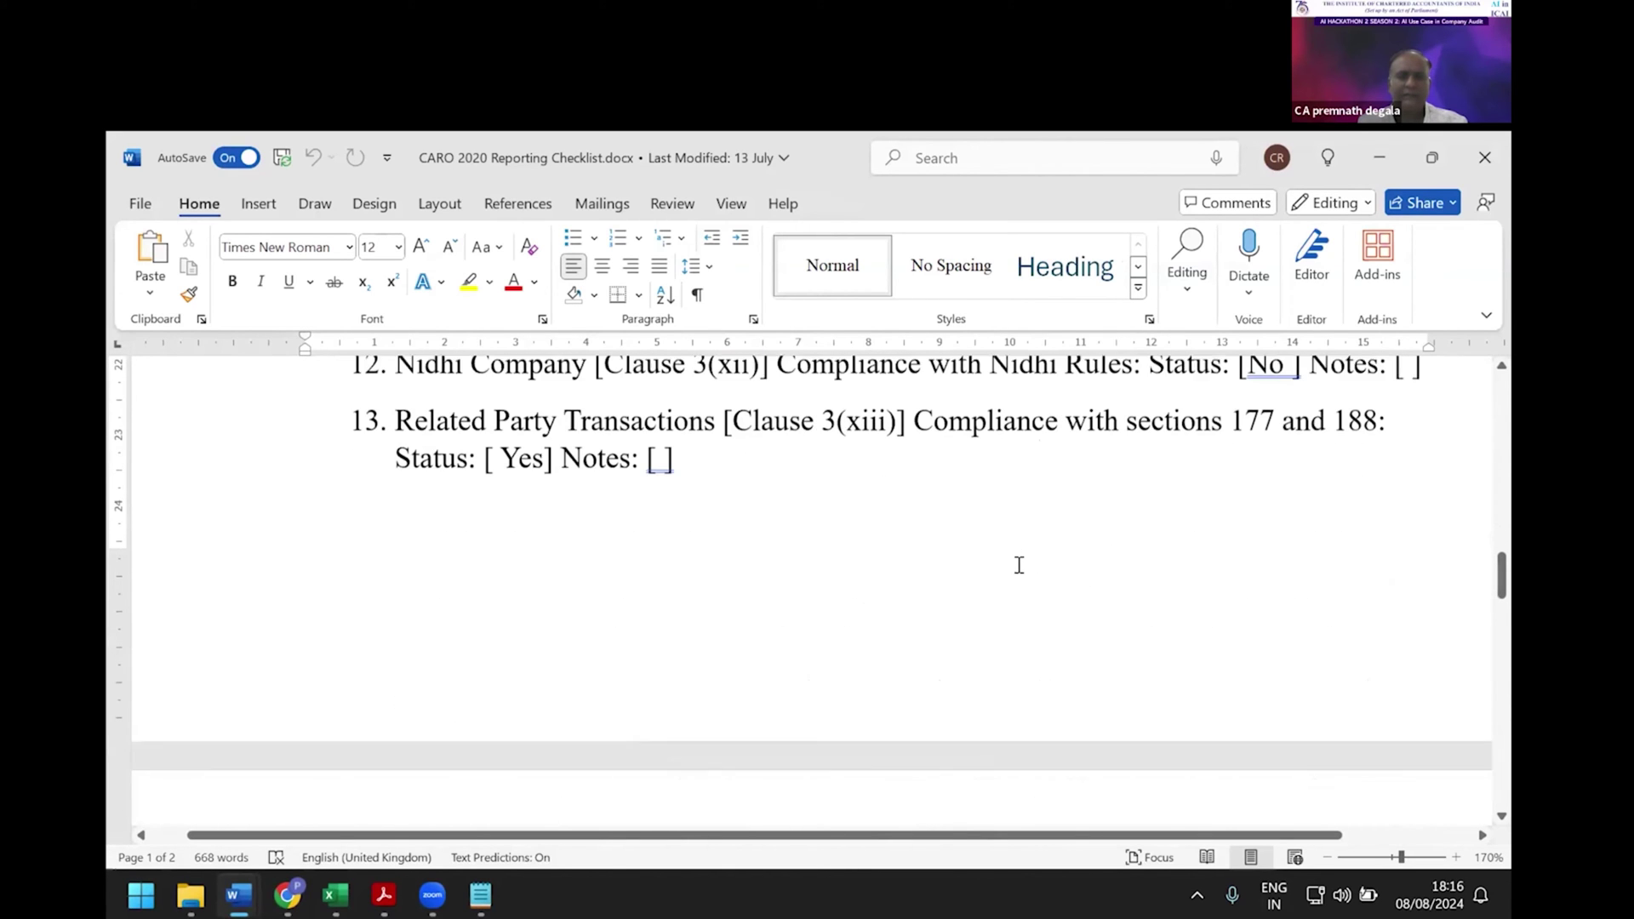
{"action": "scroll", "coordinate": [718, 651], "scroll_direction": "down", "scroll_amount": 15}
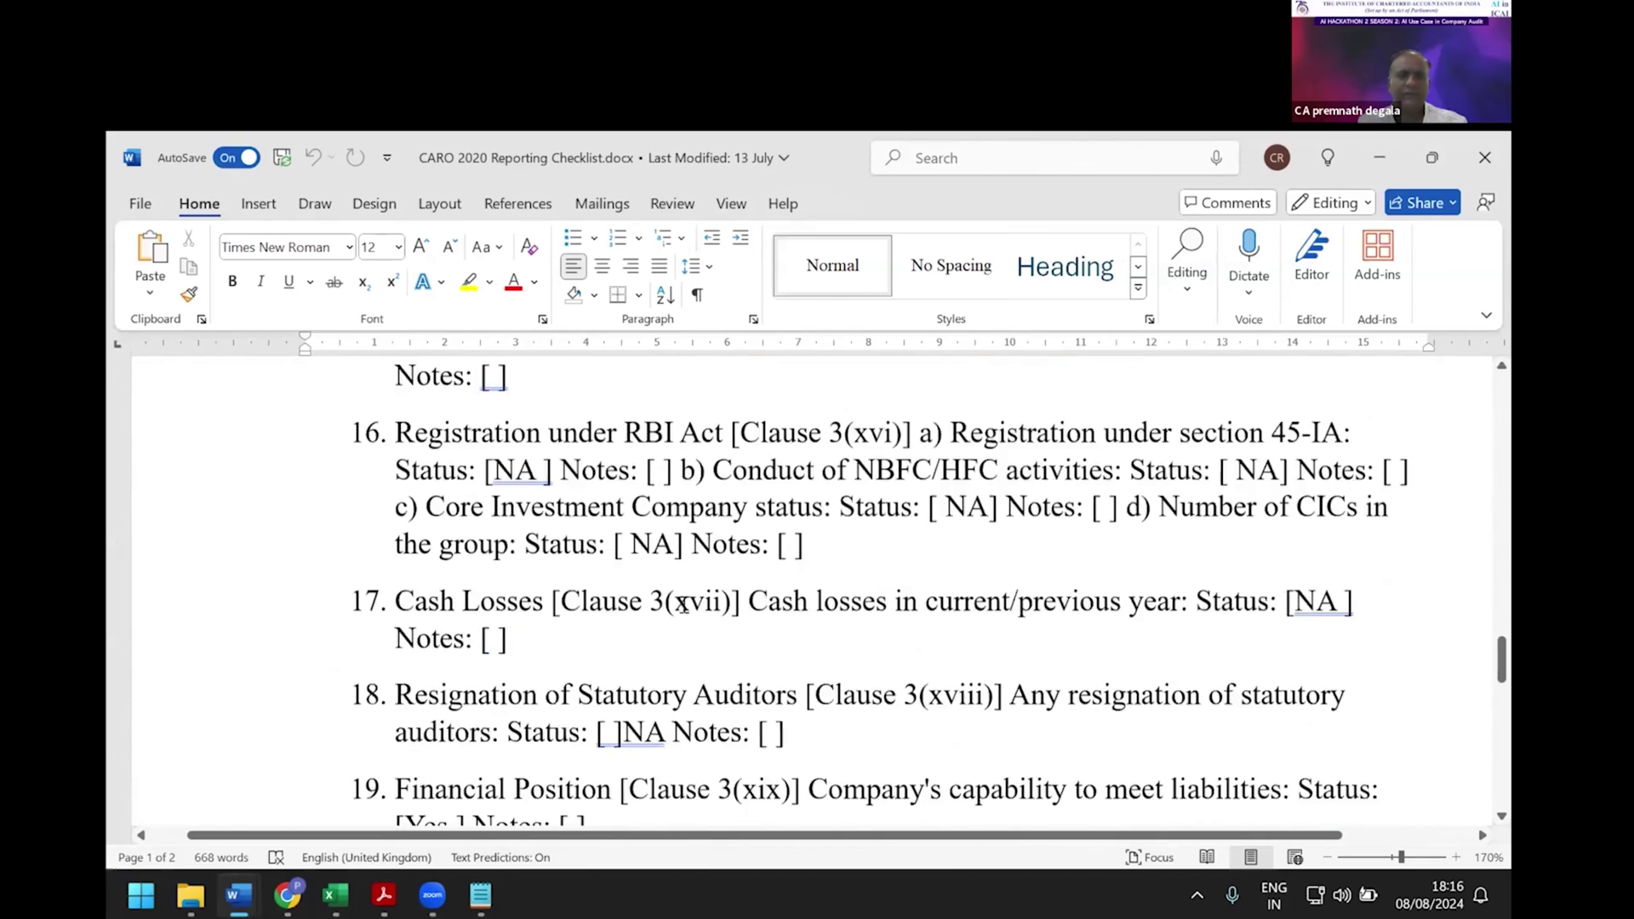
{"action": "scroll", "coordinate": [668, 587], "scroll_direction": "down", "scroll_amount": 8}
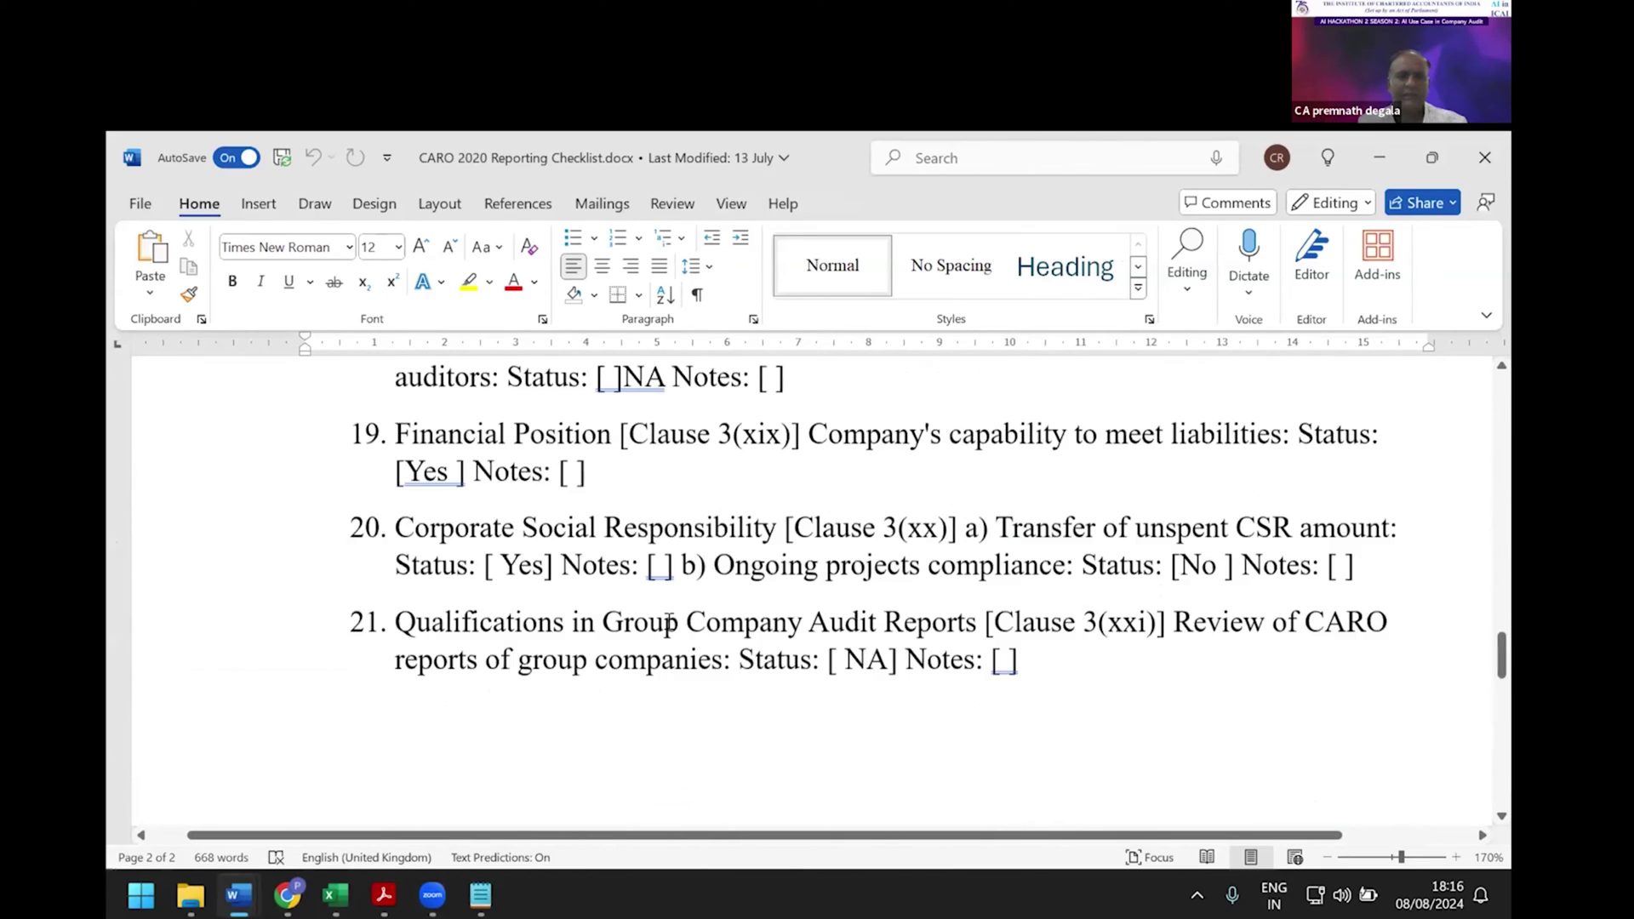
{"action": "scroll", "coordinate": [670, 622], "scroll_direction": "up", "scroll_amount": 15}
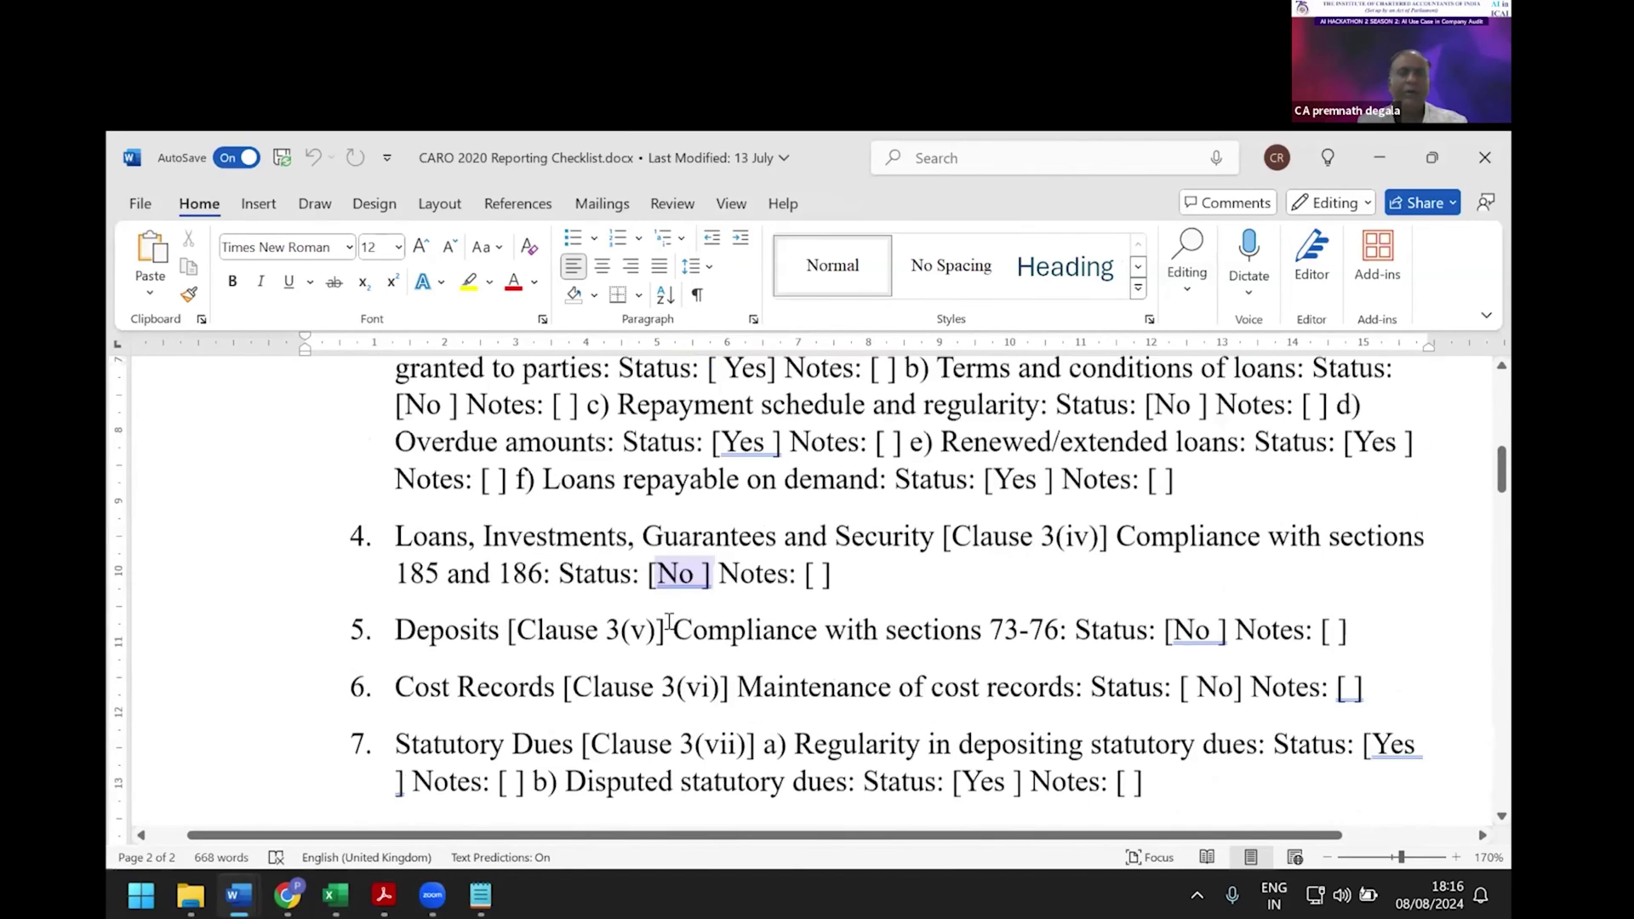
{"action": "scroll", "coordinate": [670, 622], "scroll_direction": "up", "scroll_amount": 8}
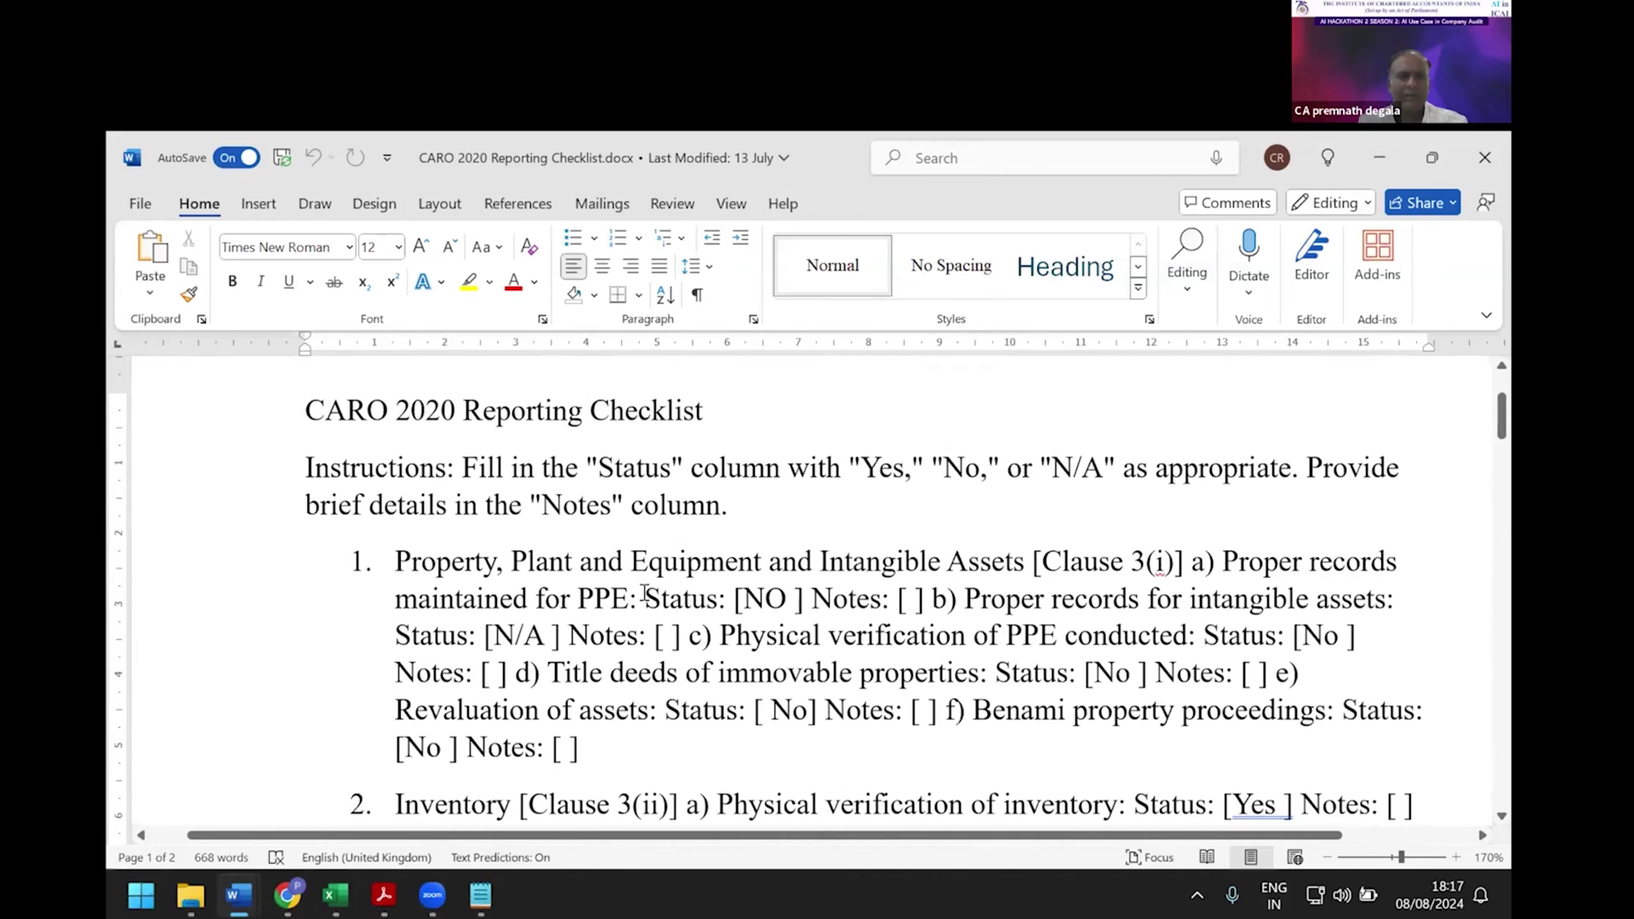
{"action": "key", "text": "ctrl+a"}
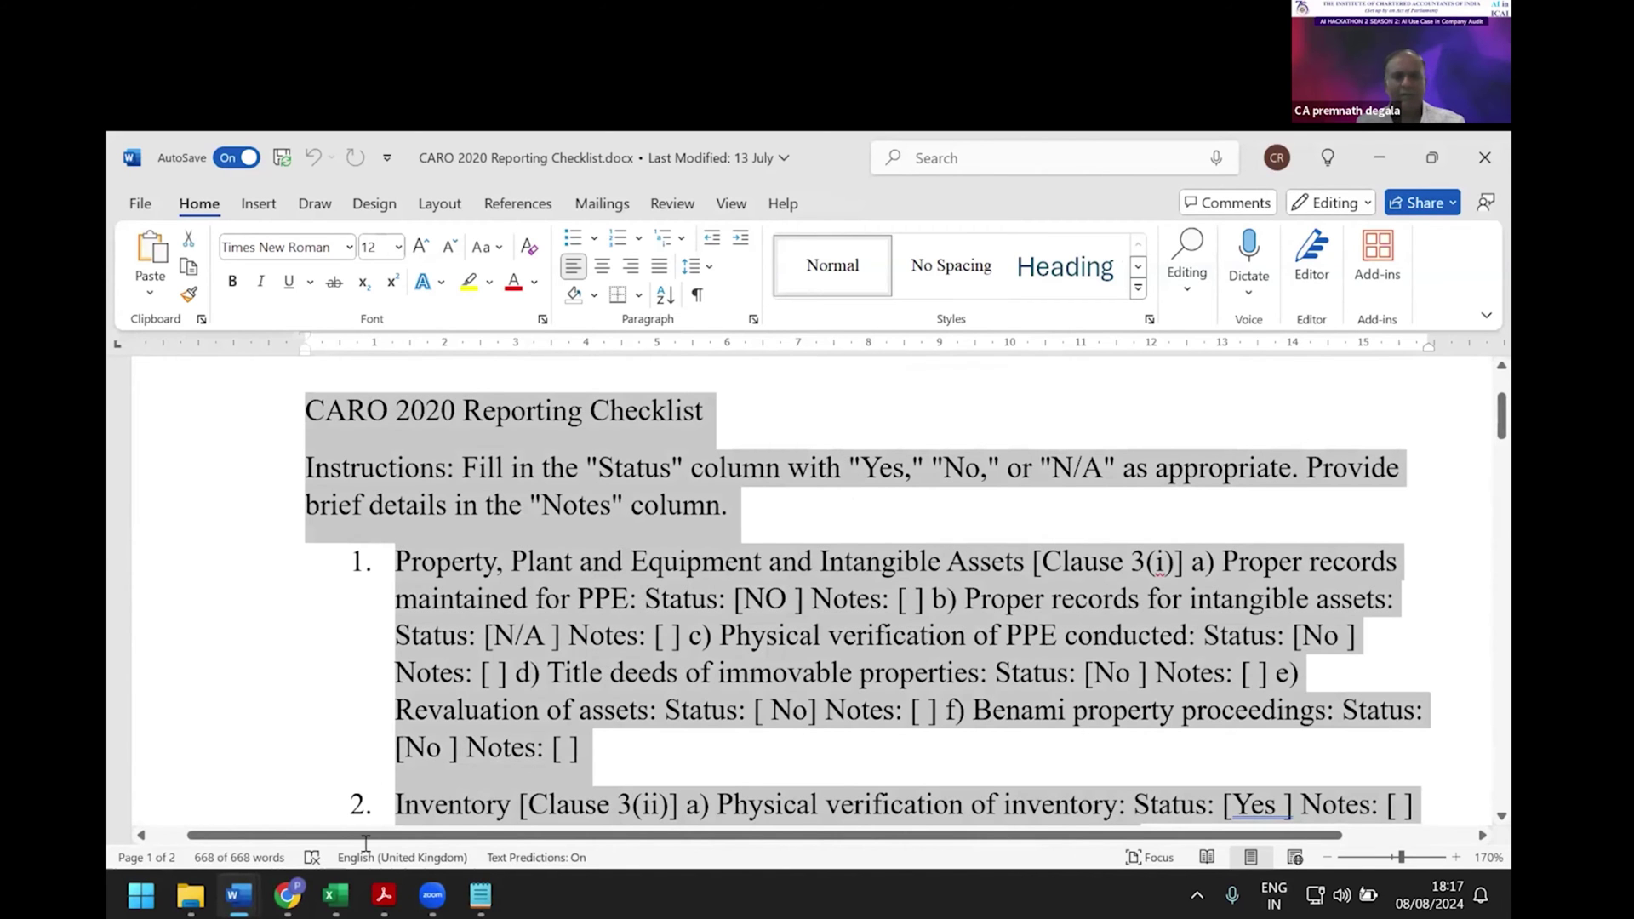
Paste the filled checklist into ICAI AASB GPT and ask it to generate the CARO report.
{"action": "left_click", "coordinate": [288, 894]}
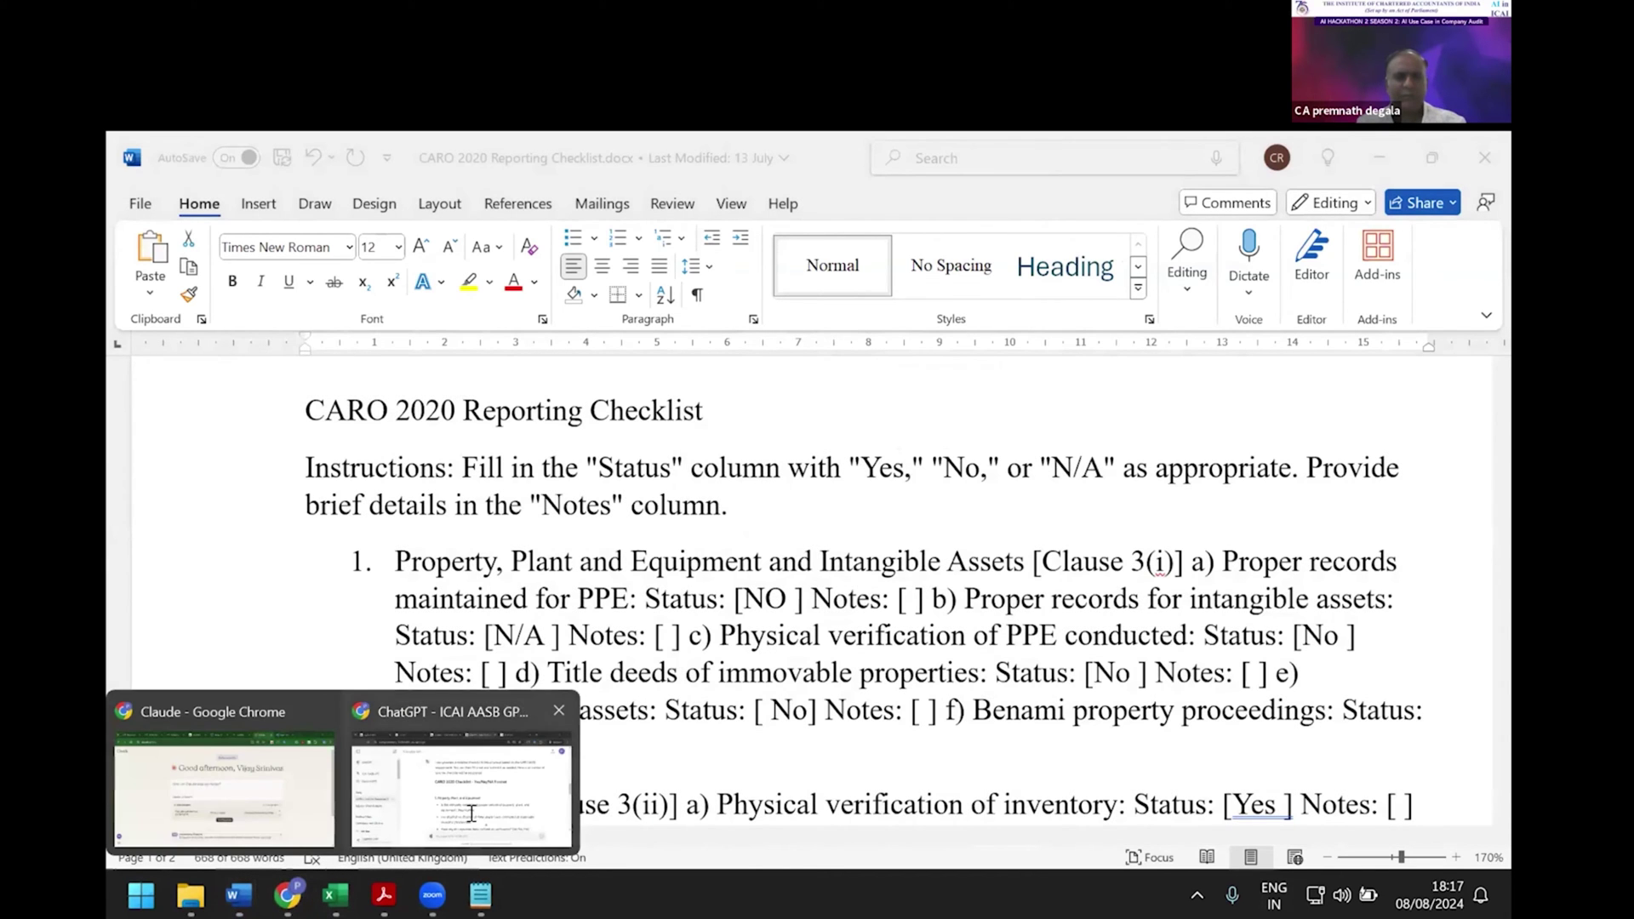
{"action": "left_click", "coordinate": [471, 809]}
{"action": "key", "text": "ctrl+v"}
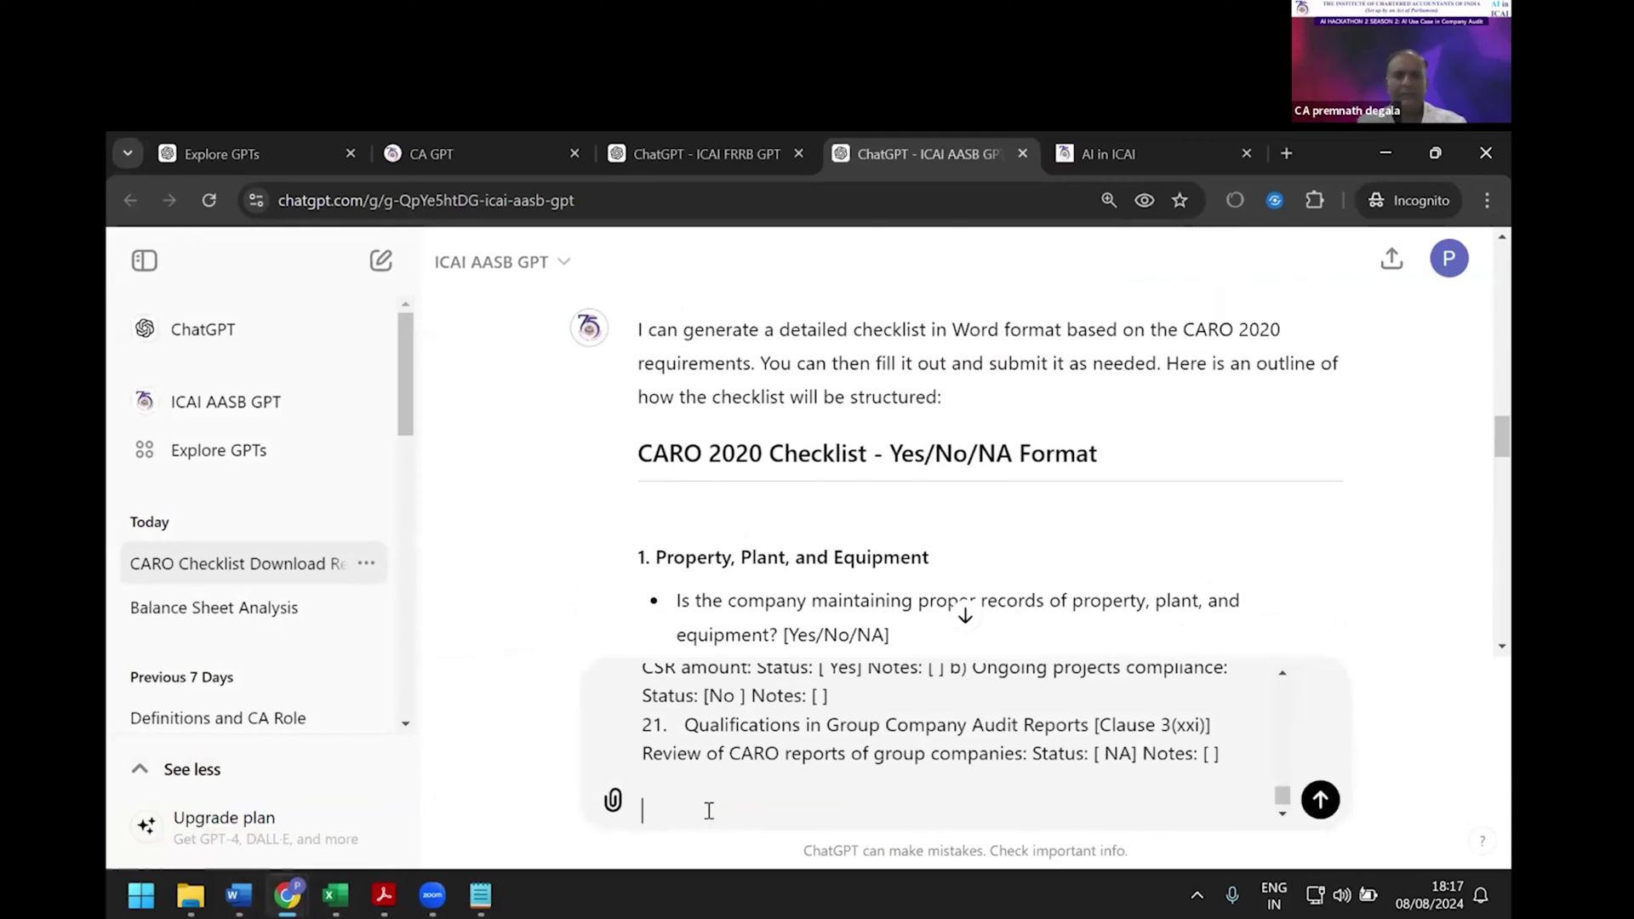
{"action": "type", "text": "kinldy"}
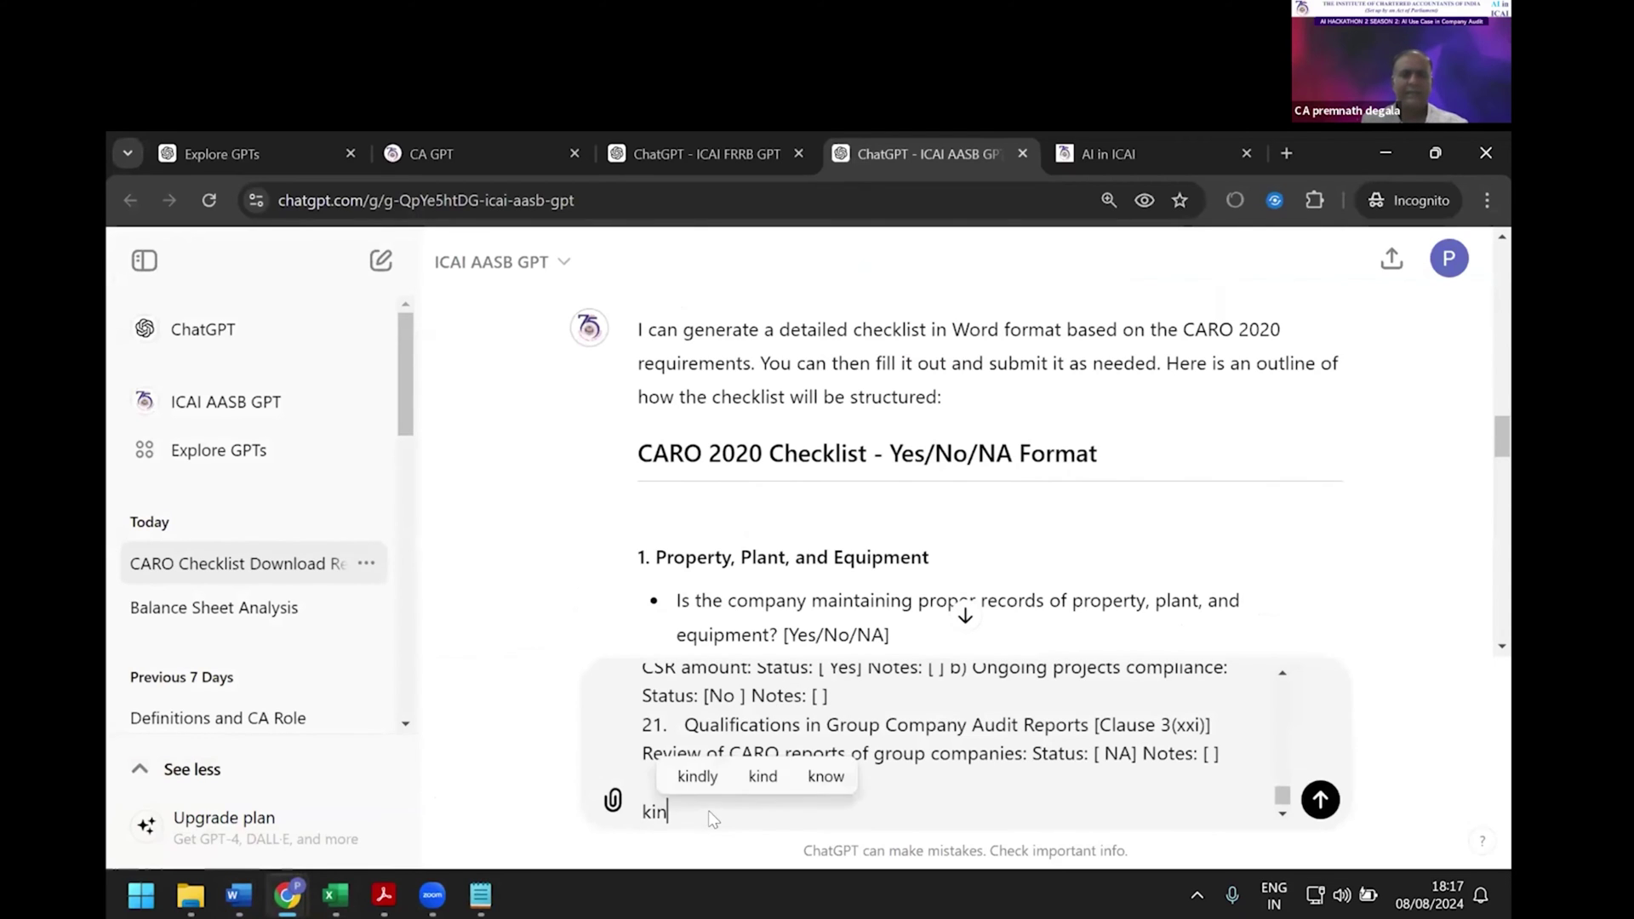
{"action": "key", "text": "BackSpace"}
{"action": "key", "text": "BackSpace"}
{"action": "key", "text": "BackSpace"}
{"action": "key", "text": "BackSpace"}
{"action": "key", "text": "BackSpace"}
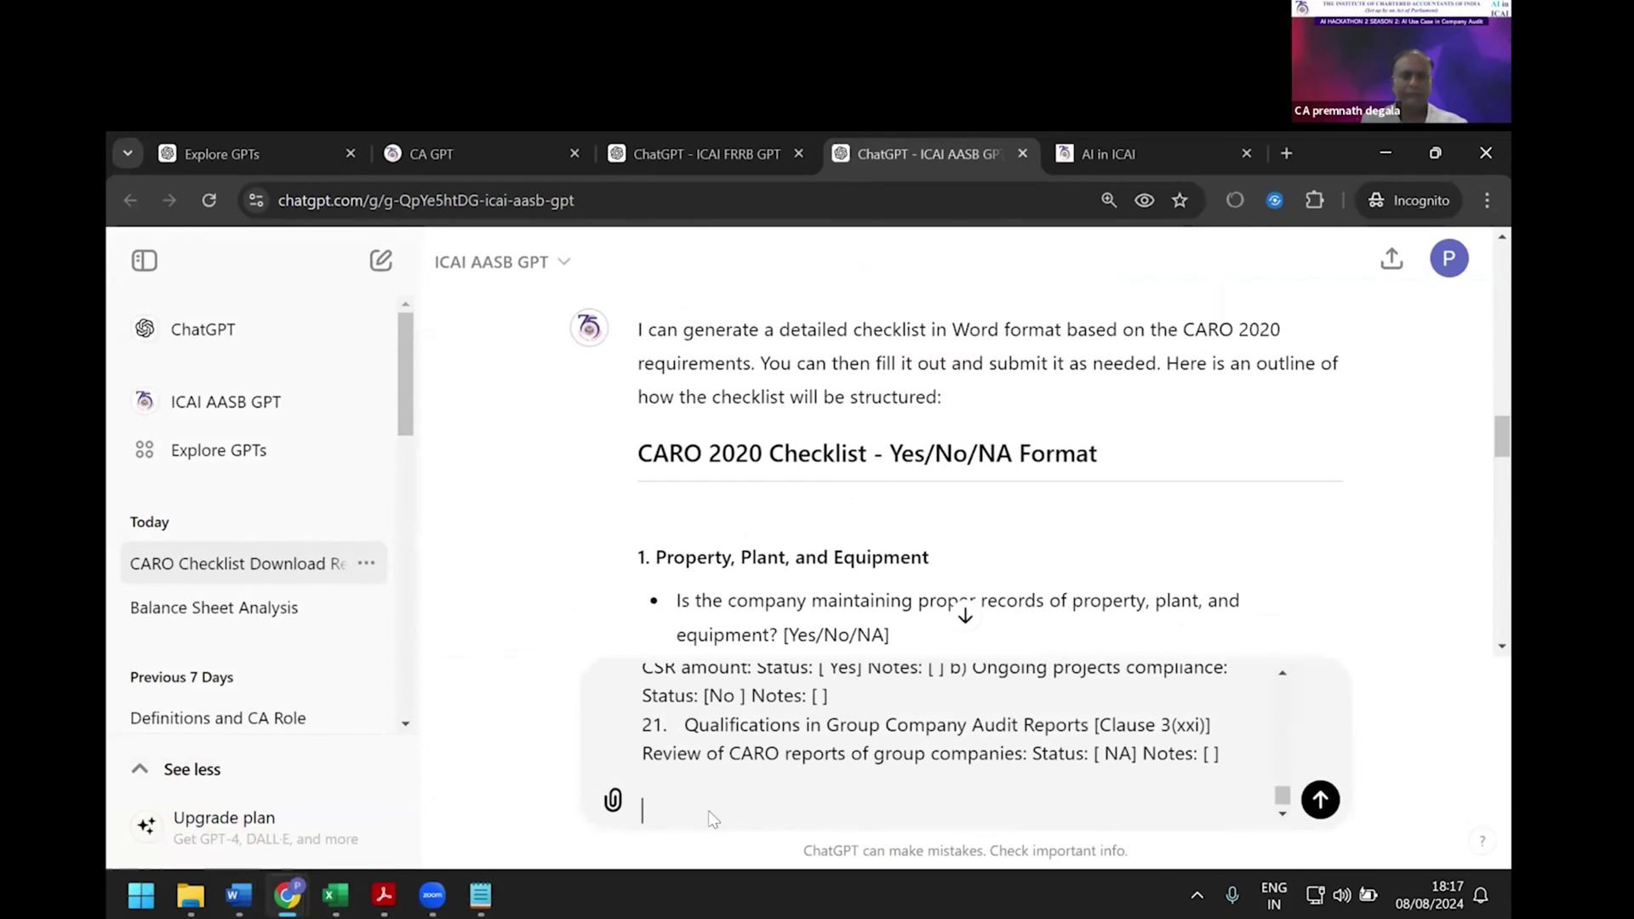
{"action": "type", "text": "i have"}
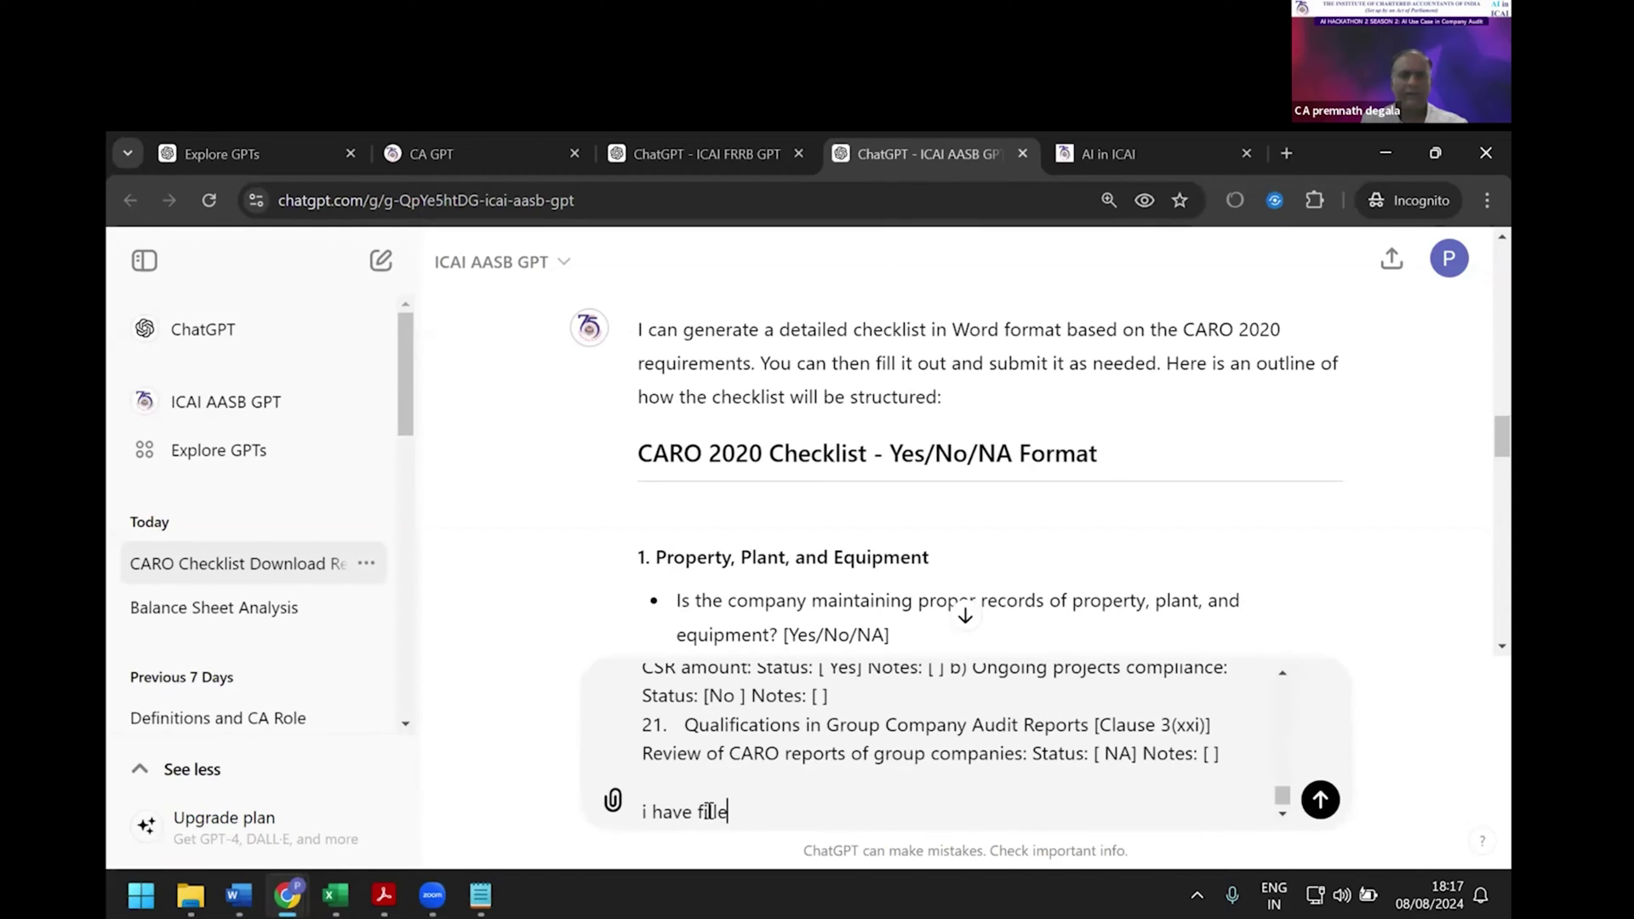
{"action": "type", "text": " filed in "}
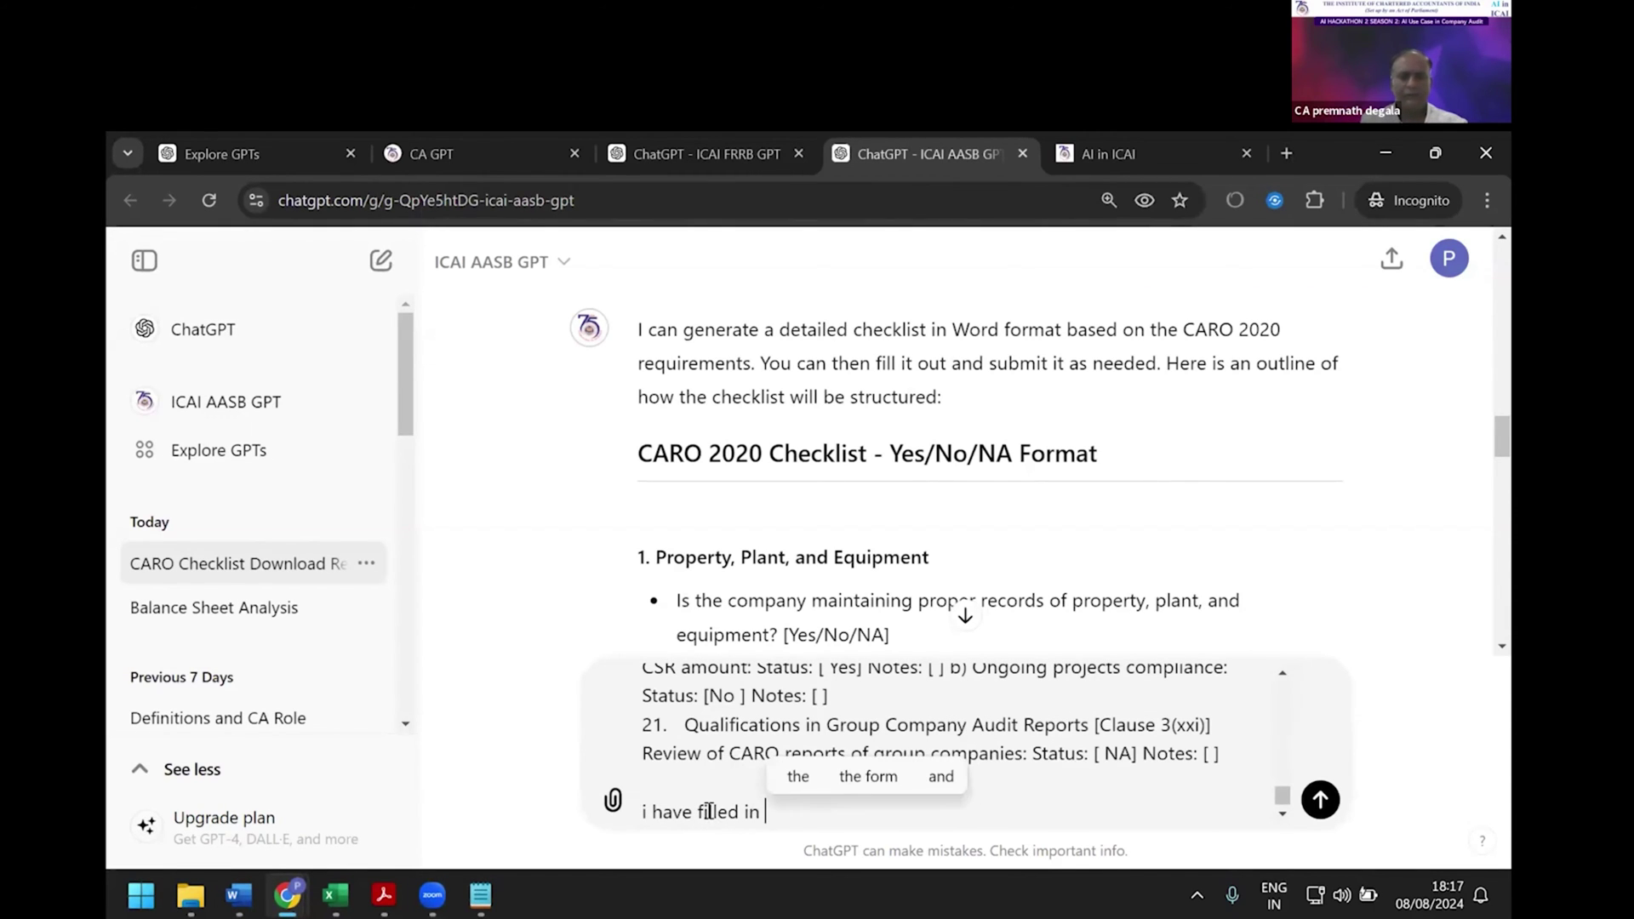
{"action": "type", "text": "CARO checklist "}
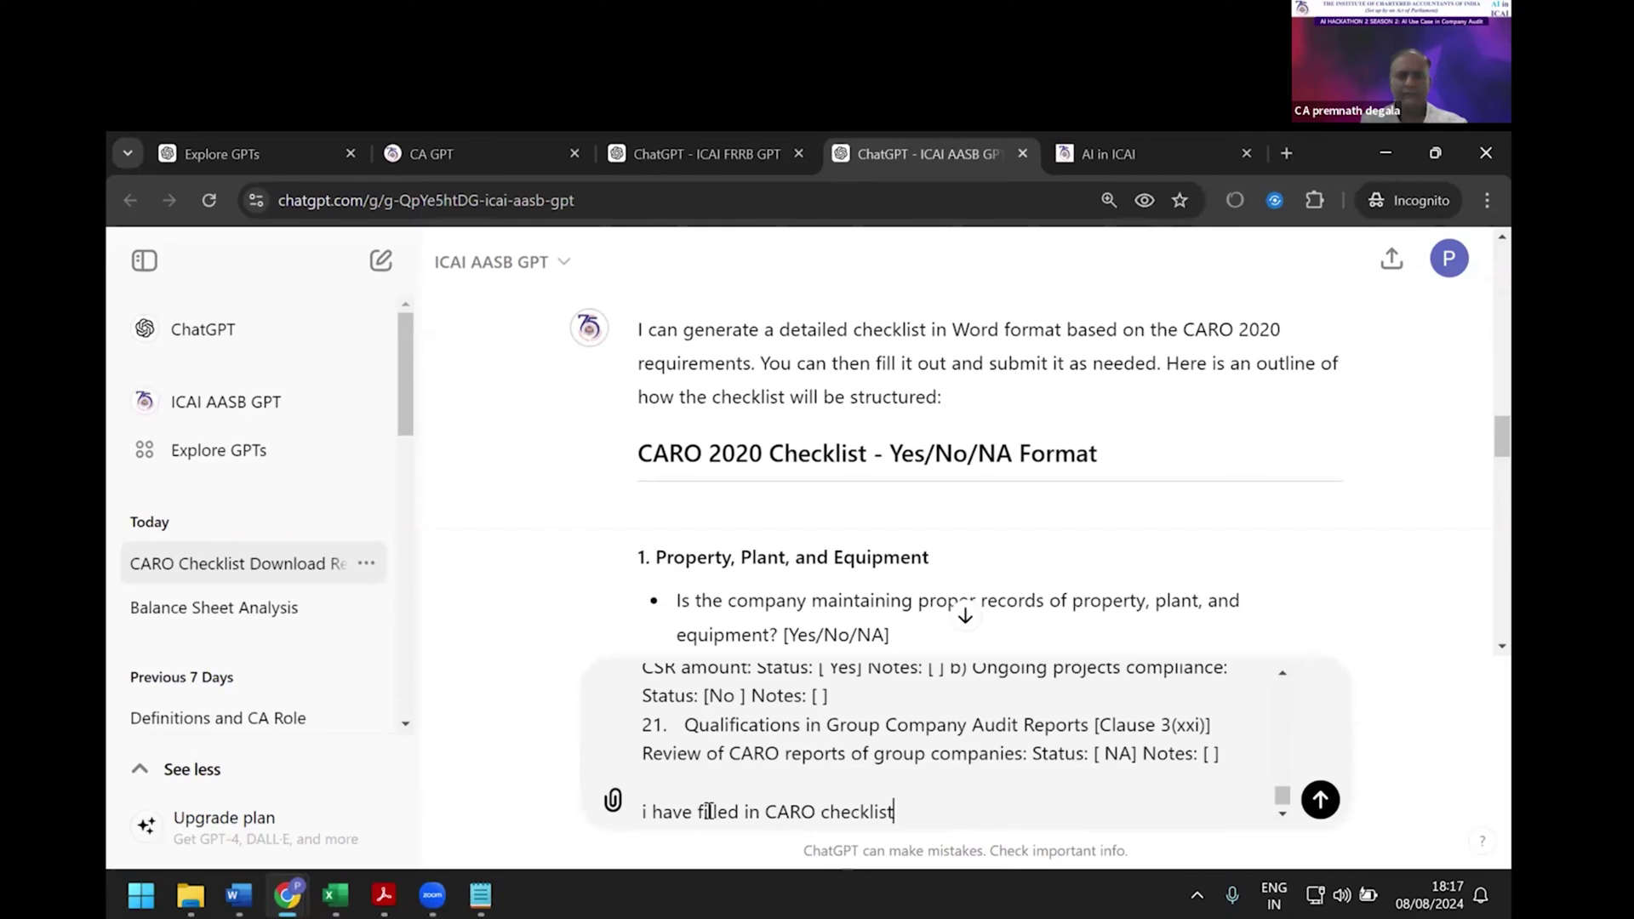
{"action": "type", "text": "kinldy gener"}
{"action": "type", "text": "e"}
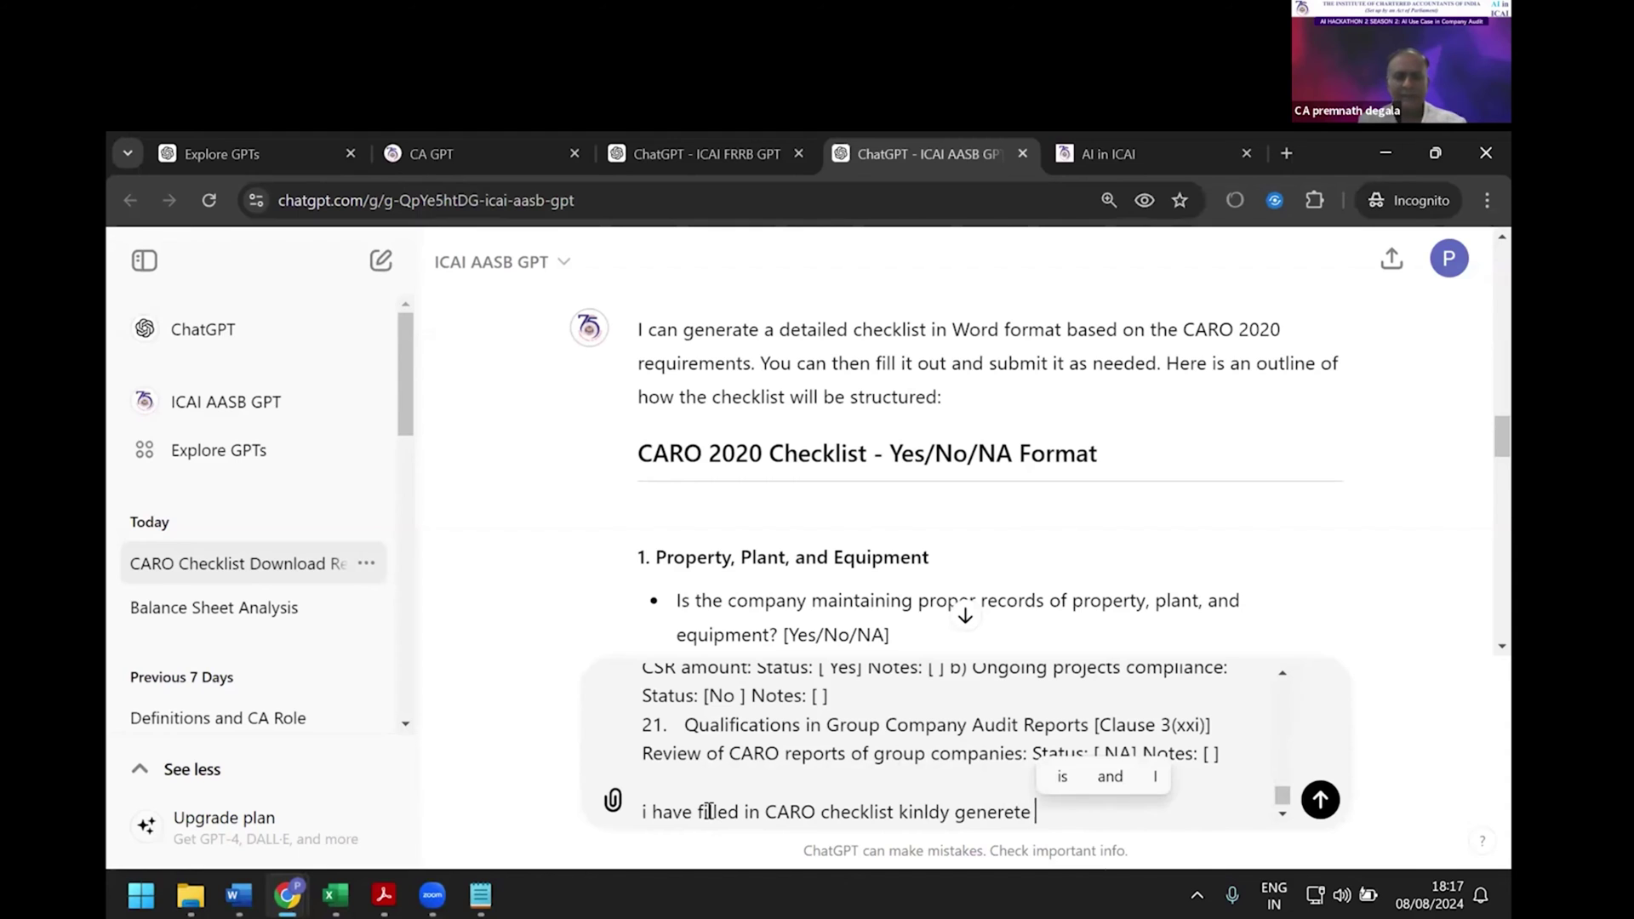
{"action": "type", "text": "ta CARO report"}
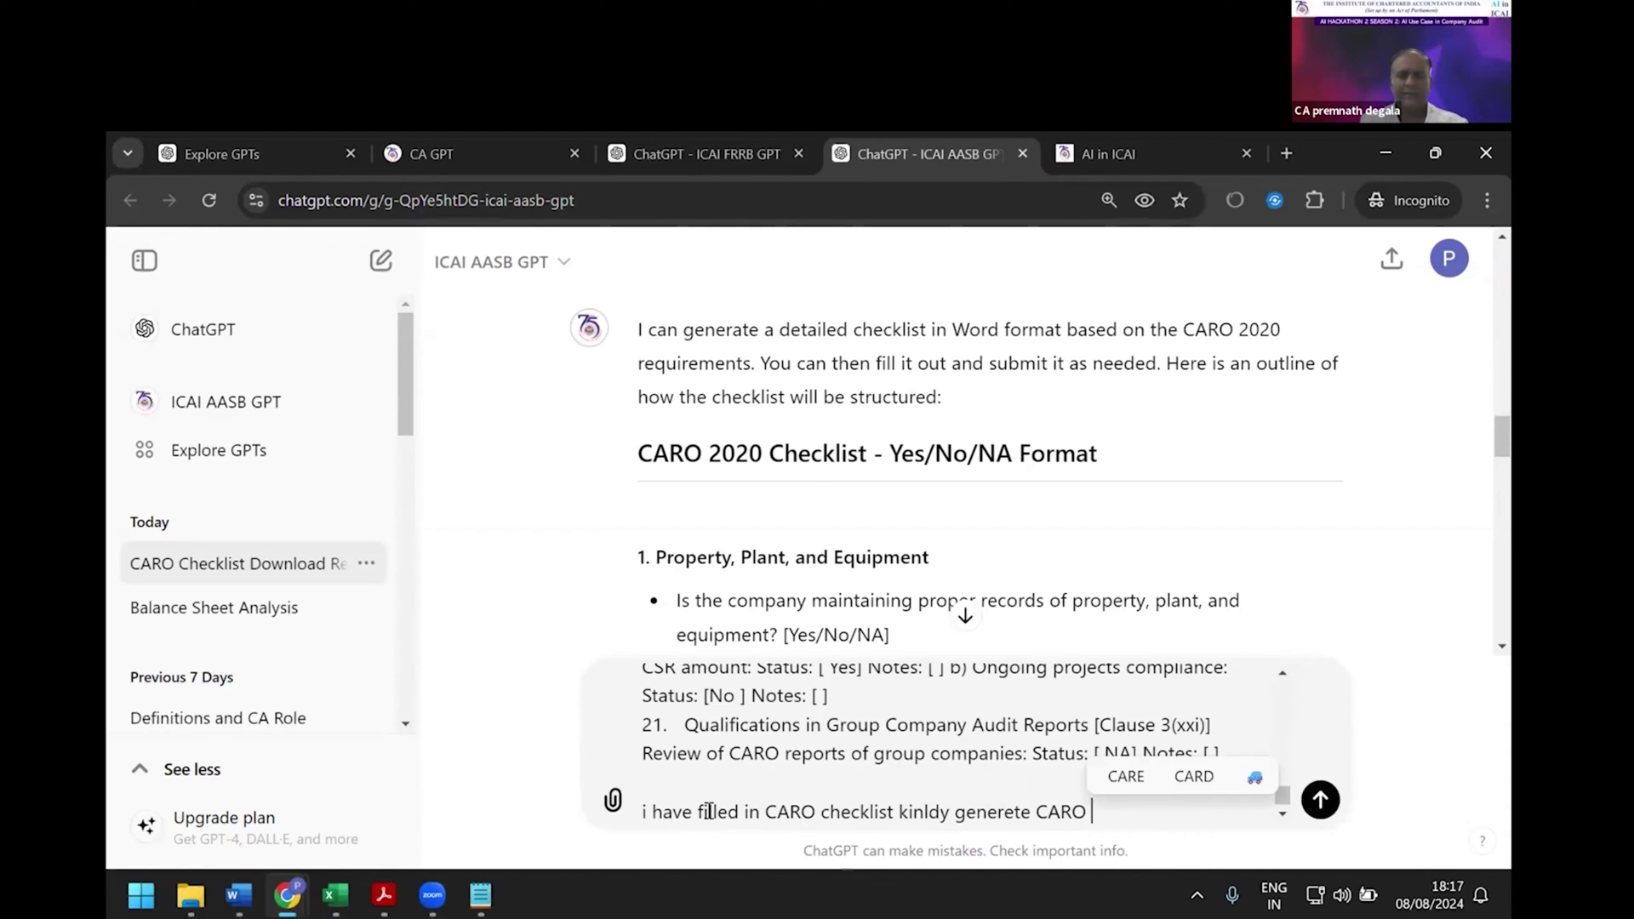
{"action": "key", "text": "Return"}
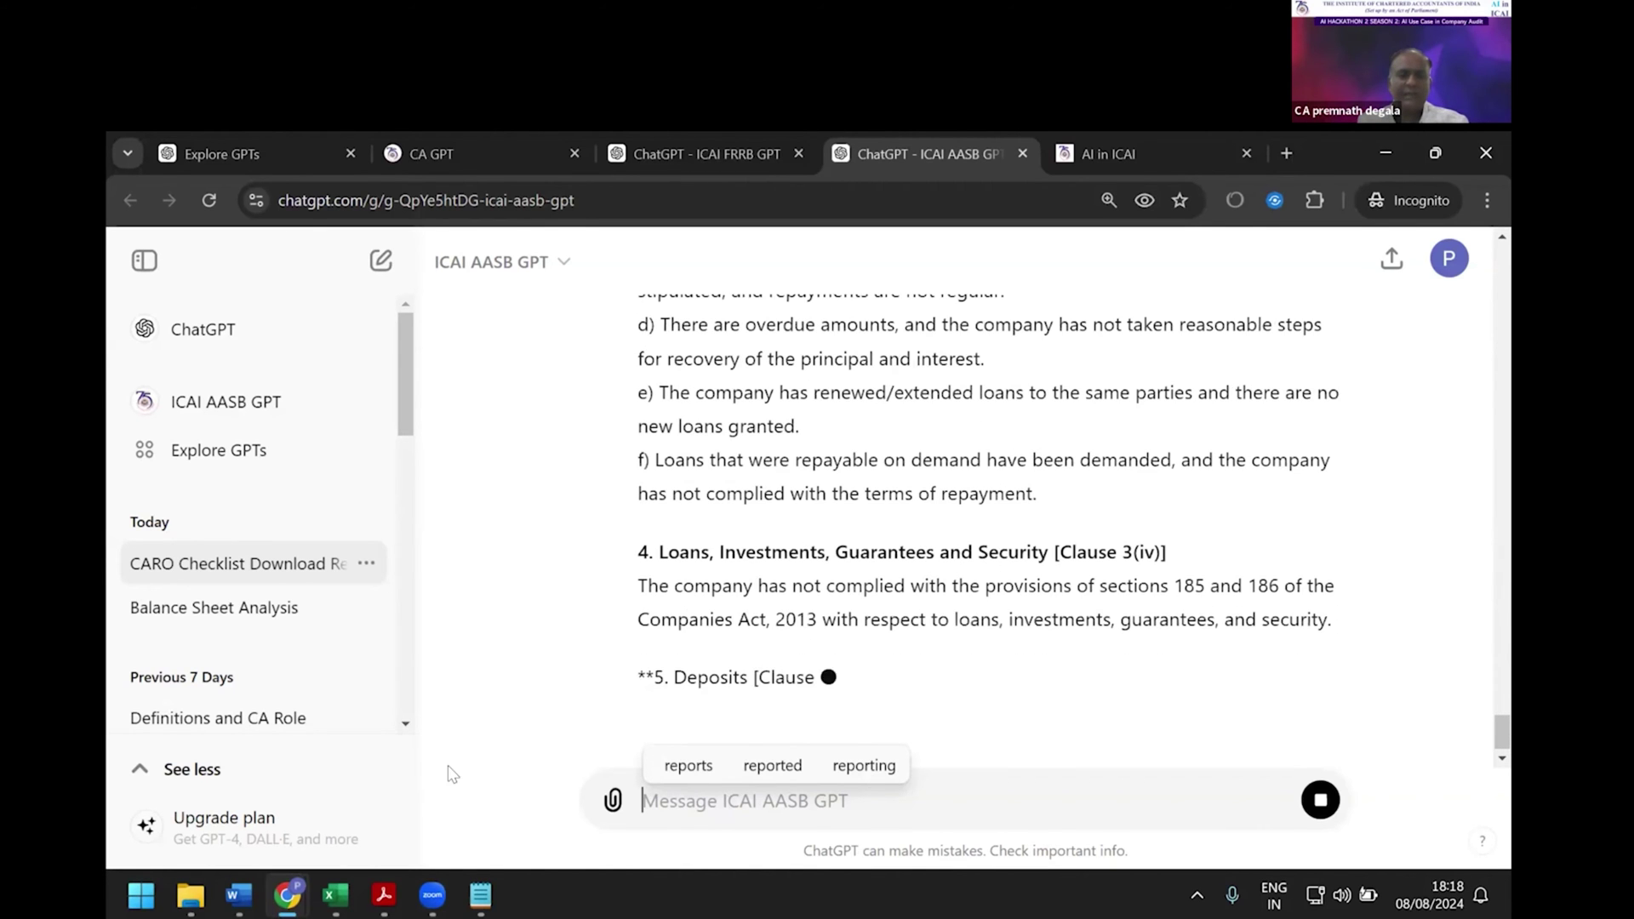
Glance back at the CARO checklist document, then return to the streaming CARO report reply.
{"action": "mouse_move", "coordinate": [239, 895]}
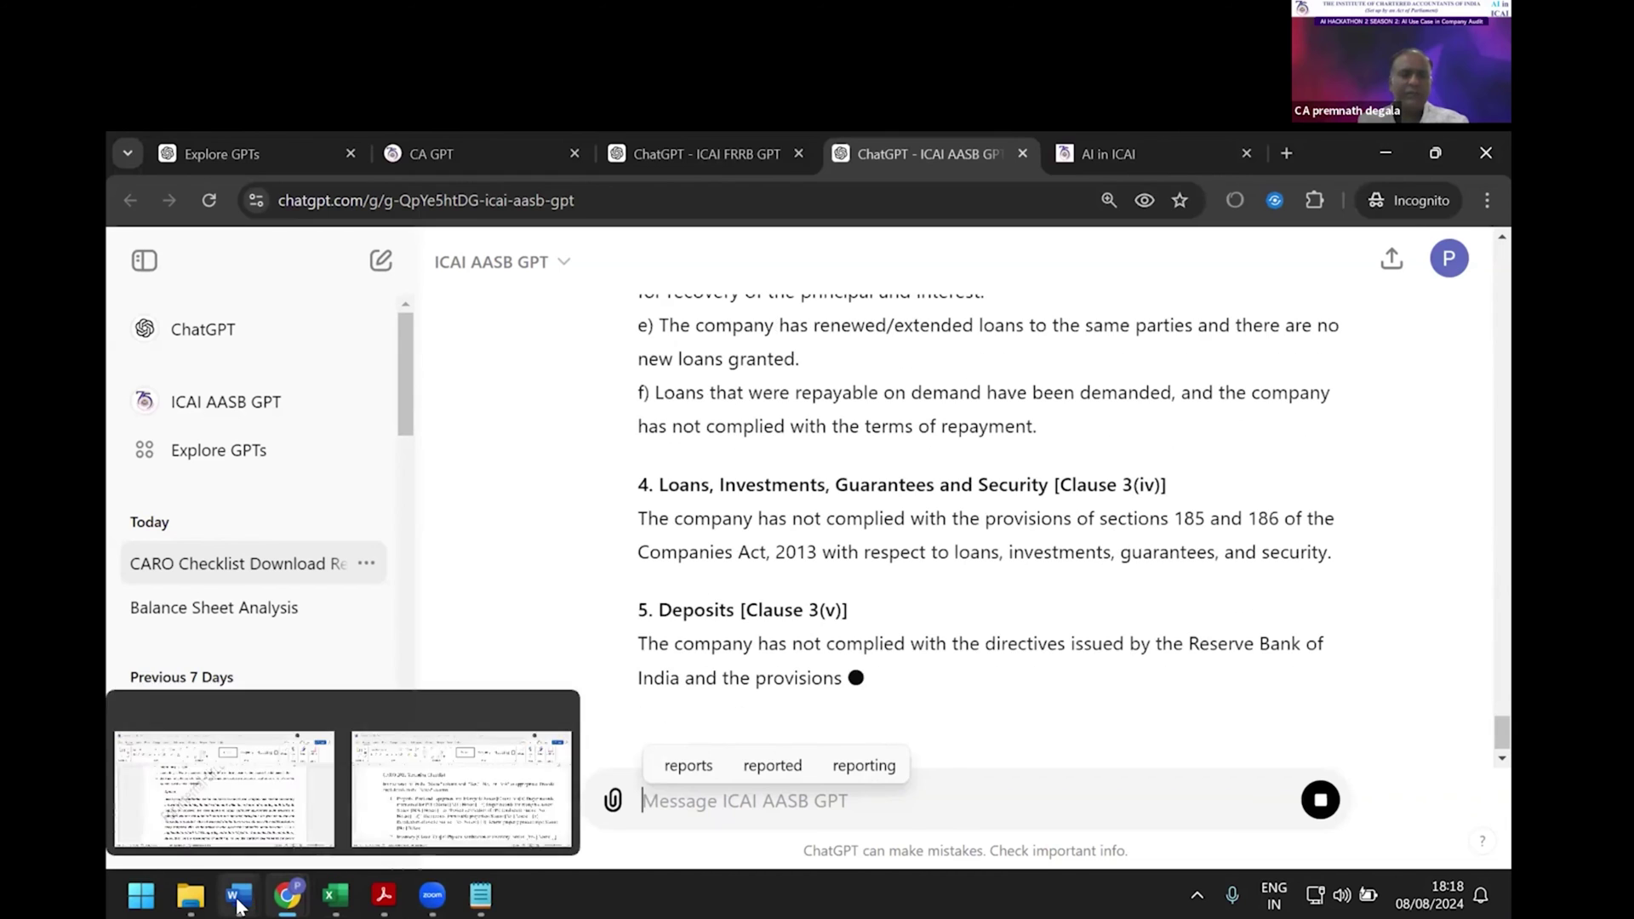
{"action": "left_click", "coordinate": [474, 777]}
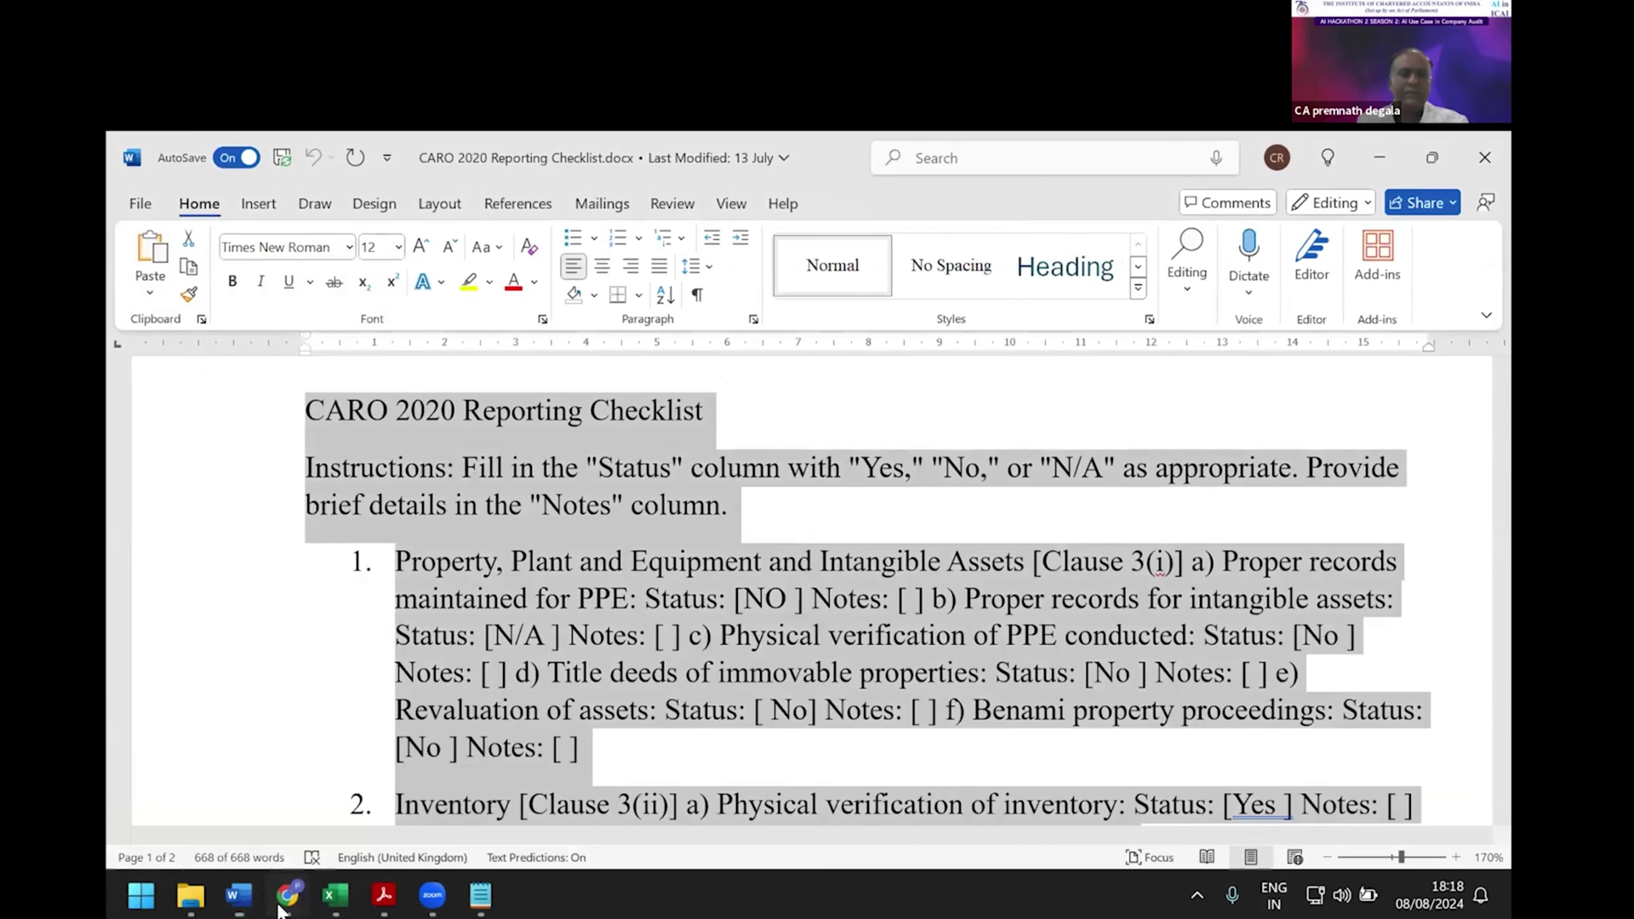
{"action": "mouse_move", "coordinate": [288, 896]}
{"action": "left_click", "coordinate": [454, 816]}
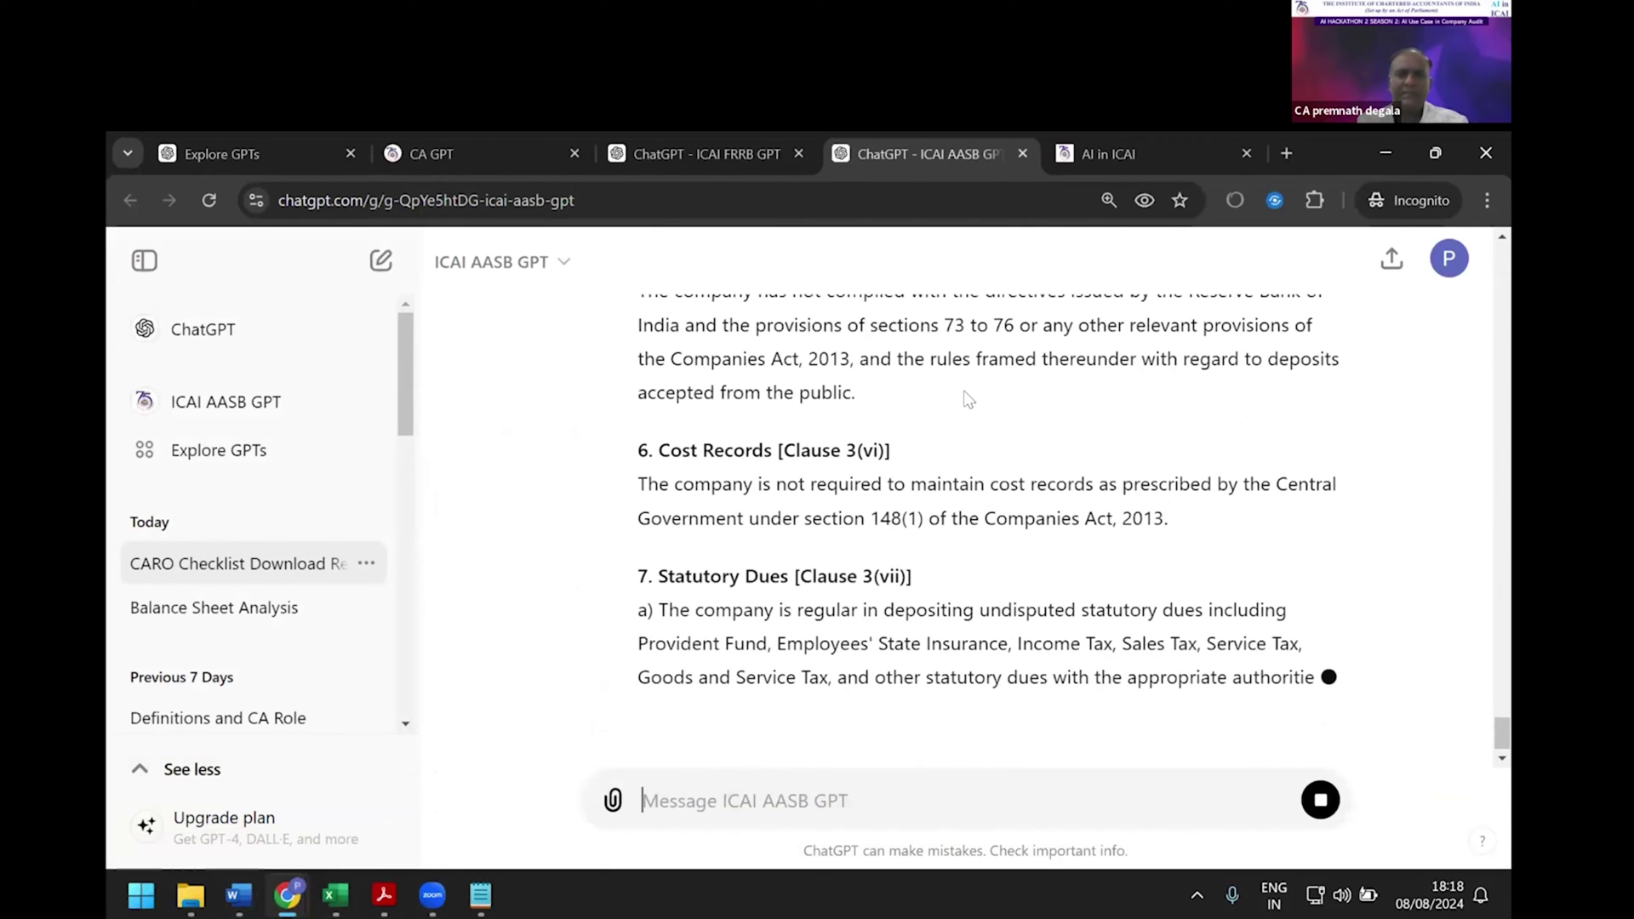
Review the IND AS non-compliance table in the ICAI FRRB GPT Balance Sheet Analysis chat.
{"action": "left_click", "coordinate": [693, 153]}
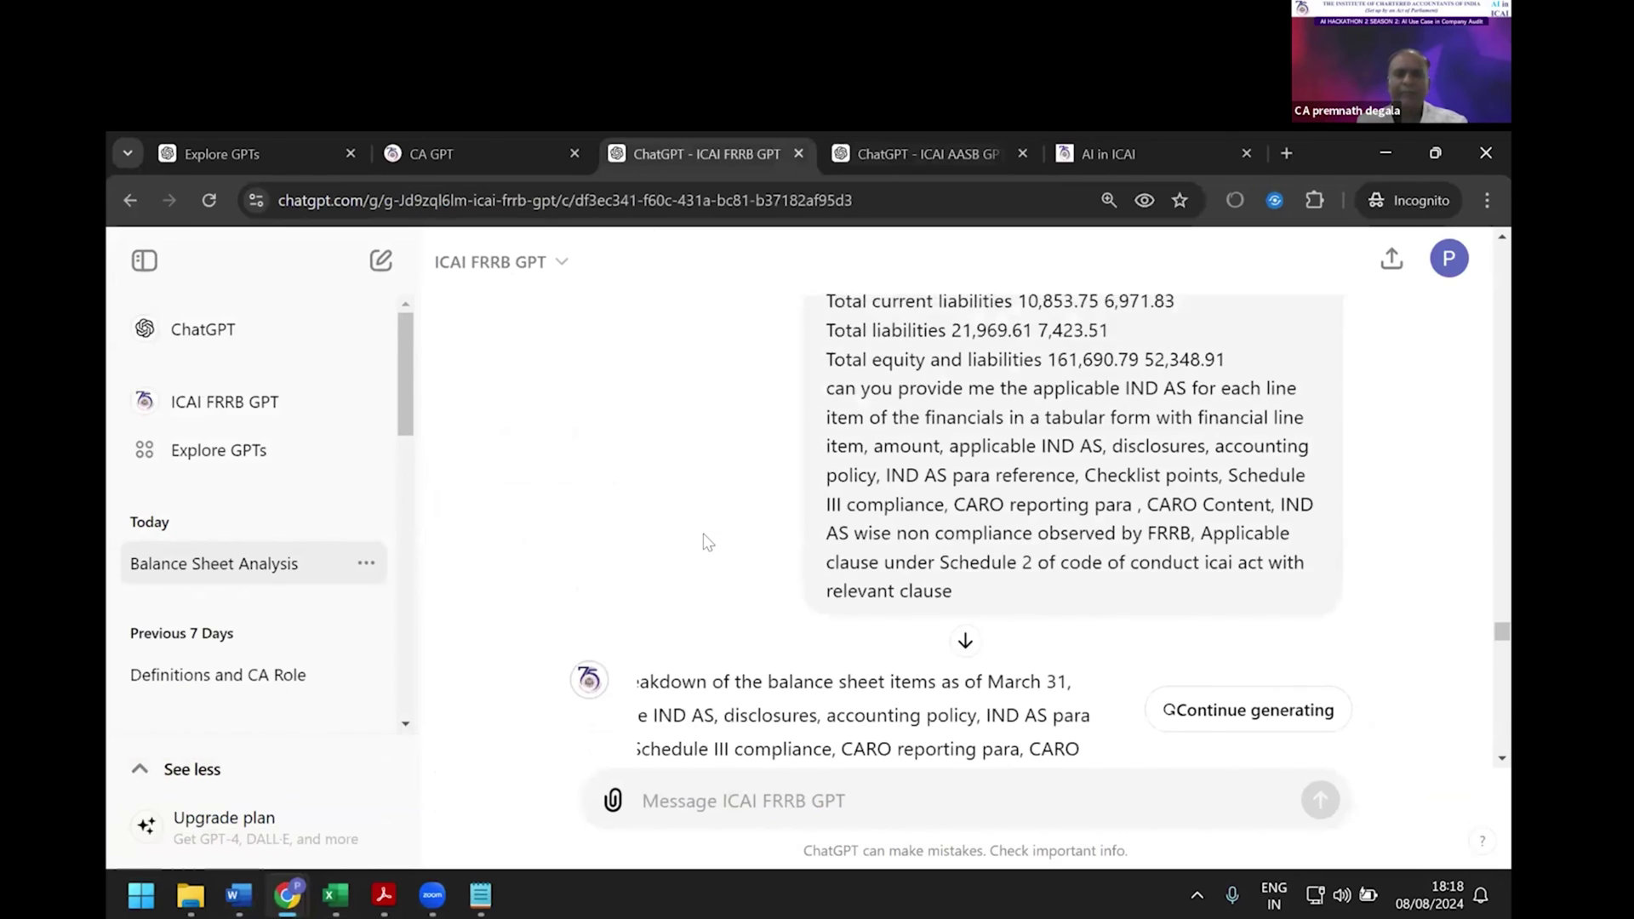
{"action": "scroll", "coordinate": [704, 543], "scroll_direction": "up", "scroll_amount": 15}
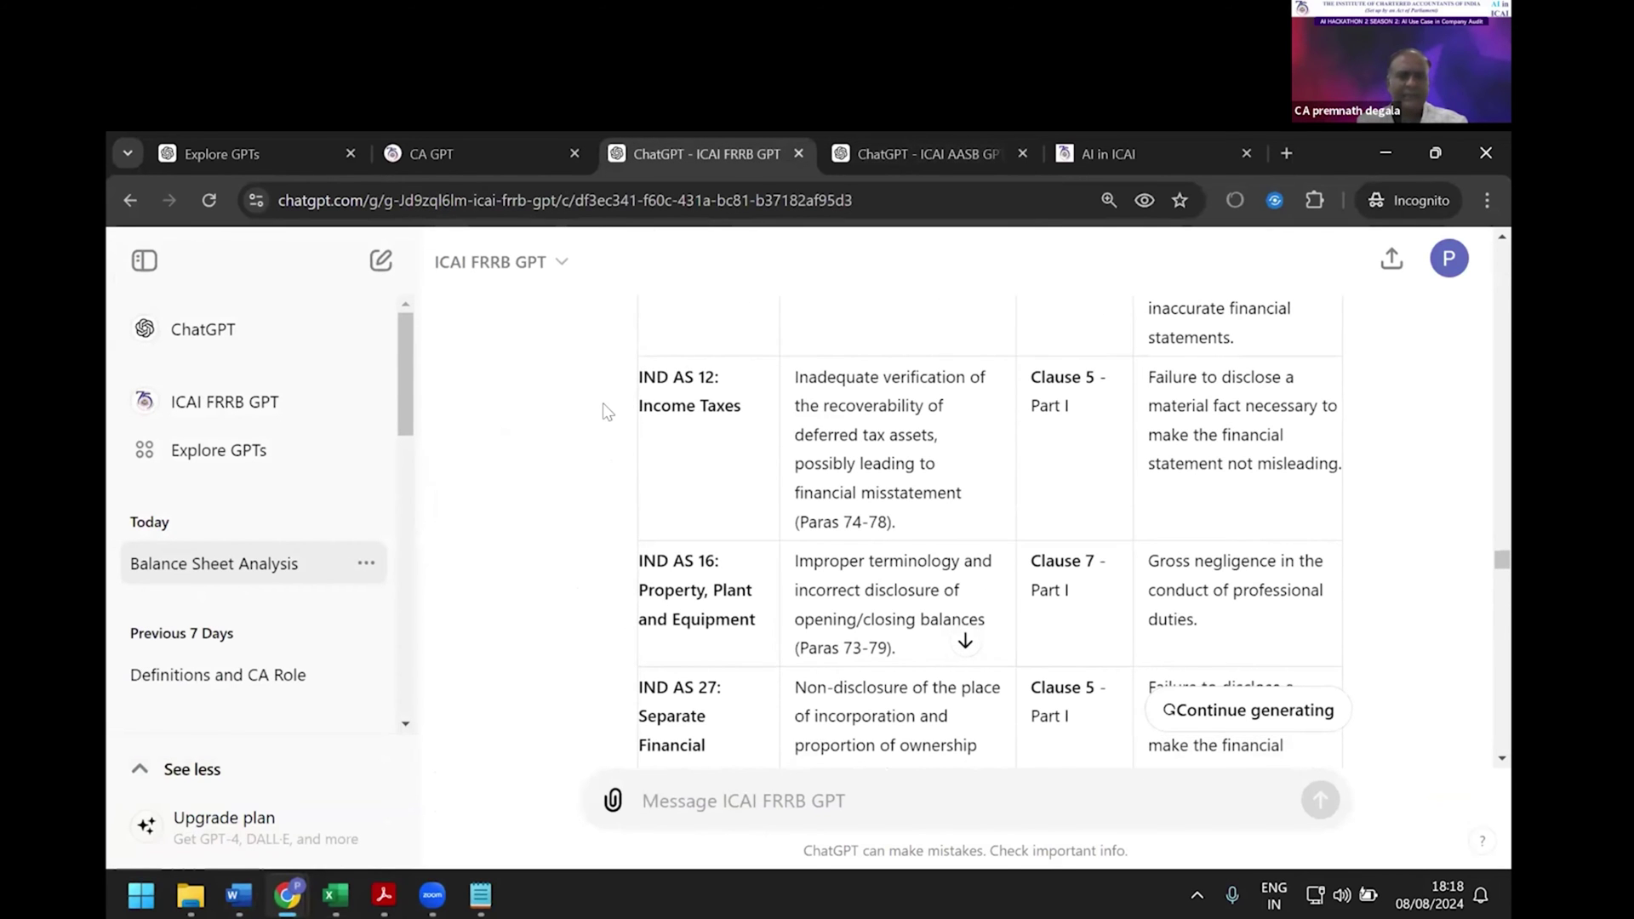
{"action": "key", "text": "ctrl+shift+Tab"}
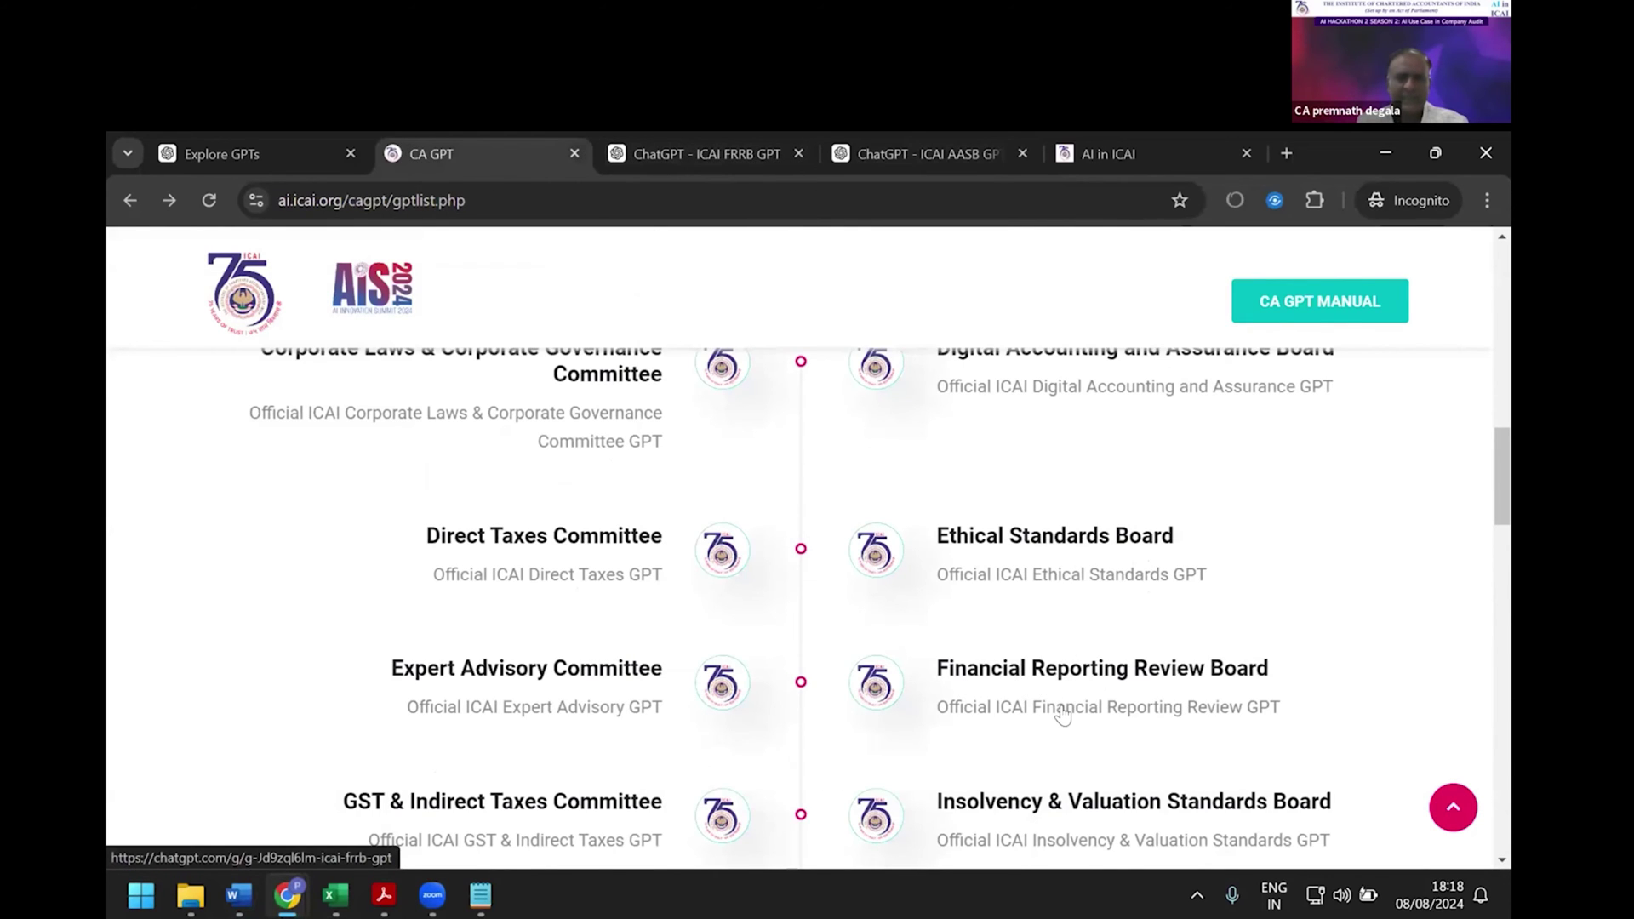
{"action": "left_click", "coordinate": [715, 168]}
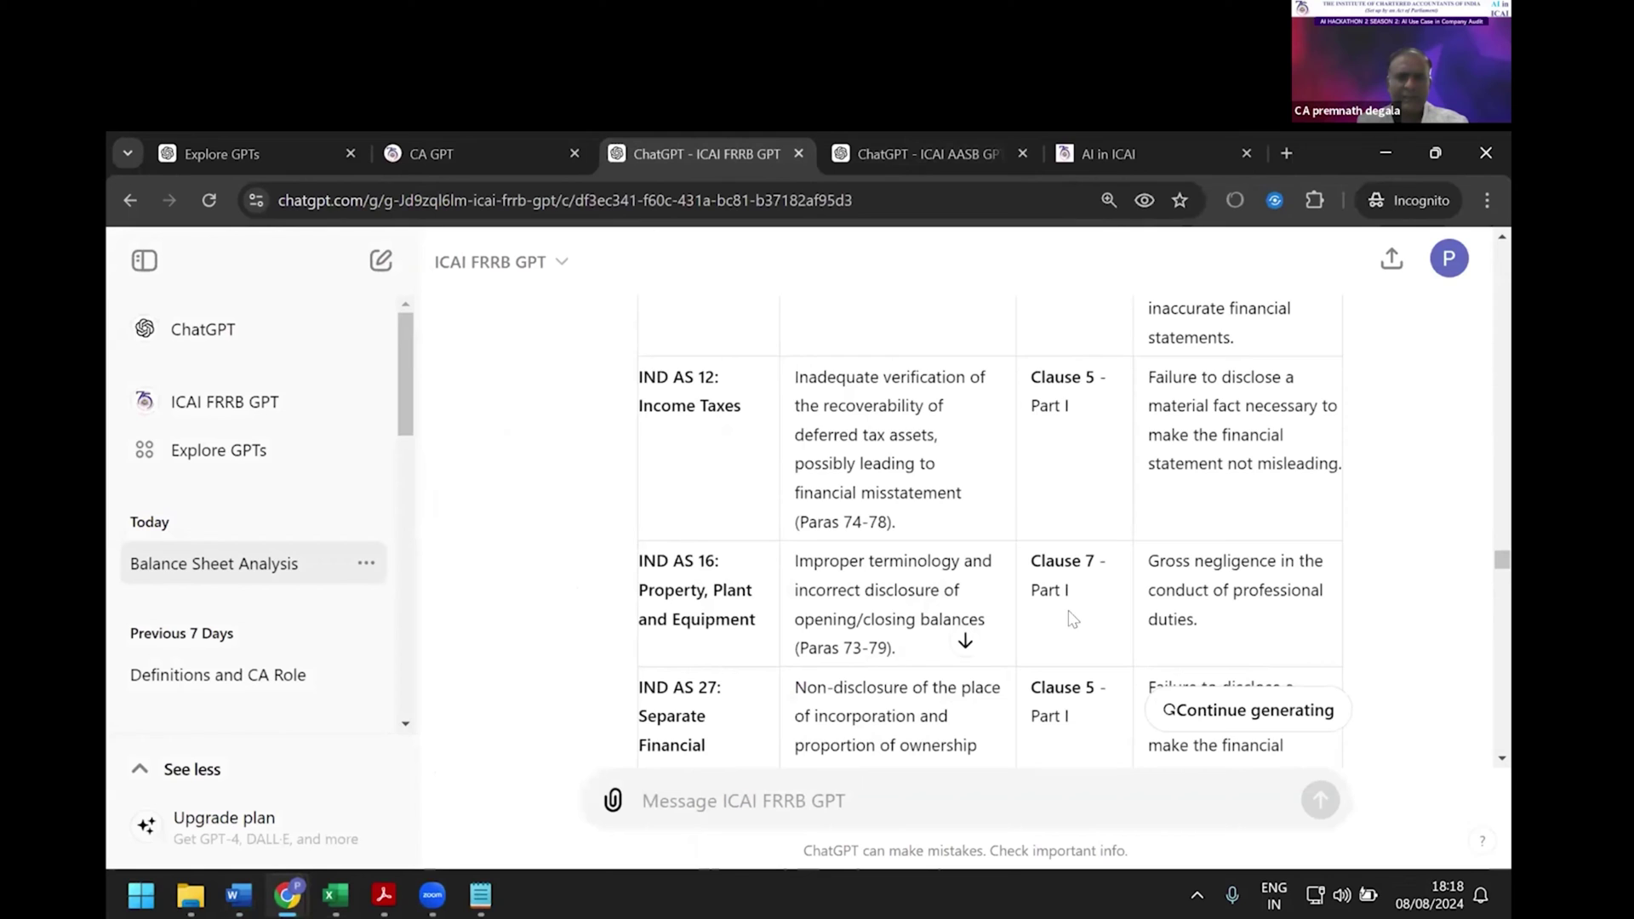
{"action": "scroll", "coordinate": [1053, 625], "scroll_direction": "down", "scroll_amount": 10}
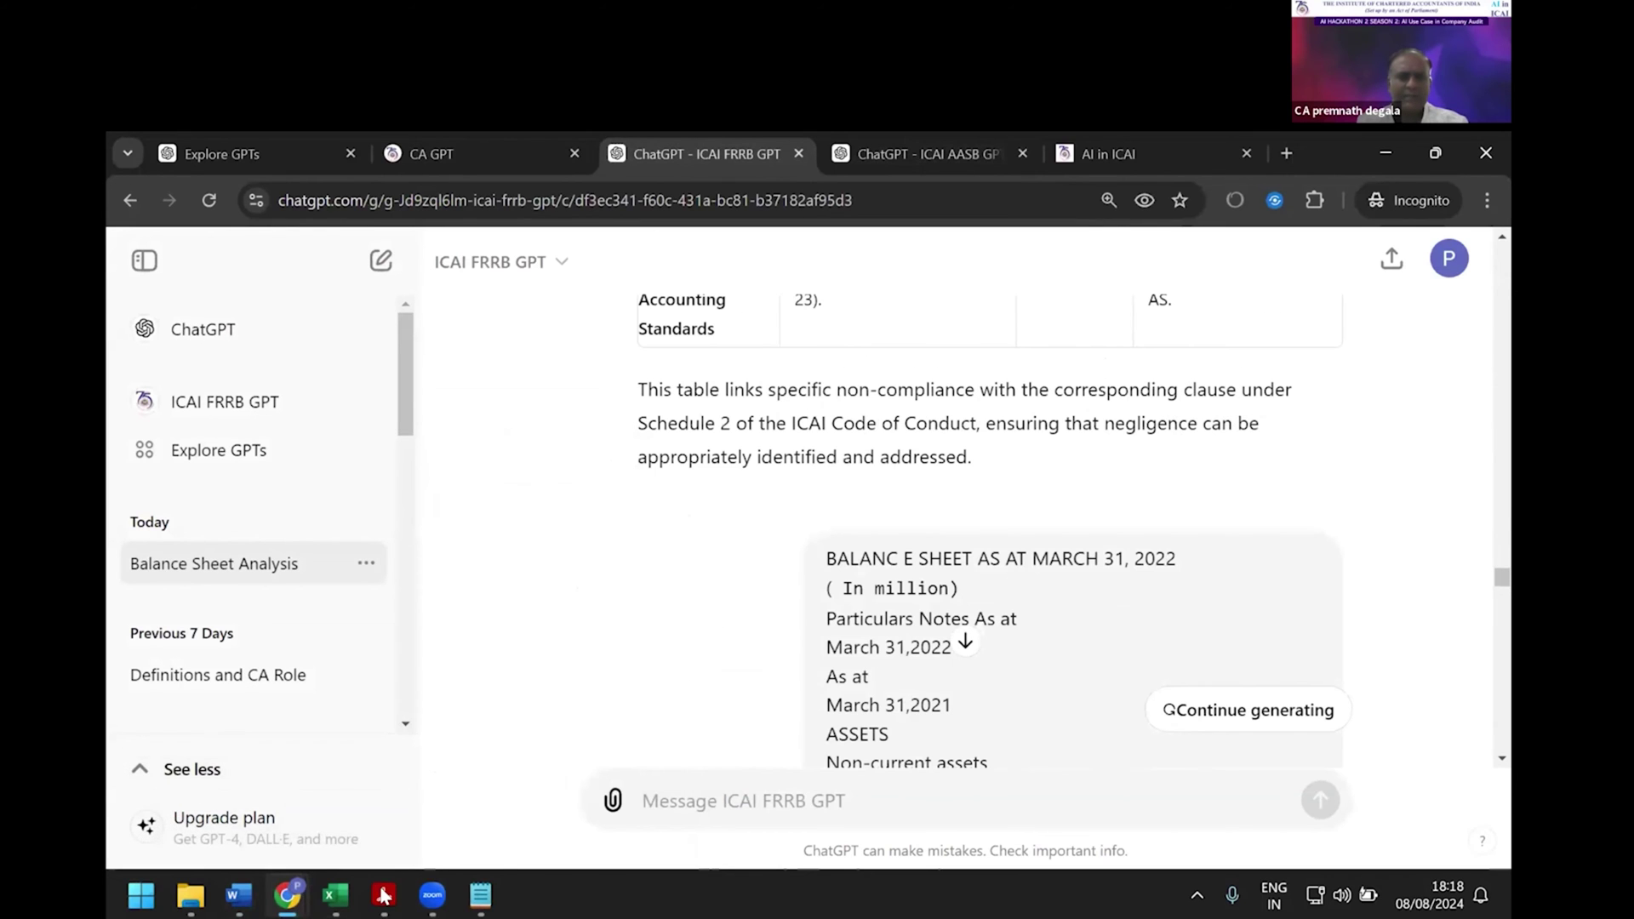
Page through the annual report notes to section 2.5 Foreign currency translations, then show the Notepad balance sheet.
{"action": "left_click", "coordinate": [384, 895]}
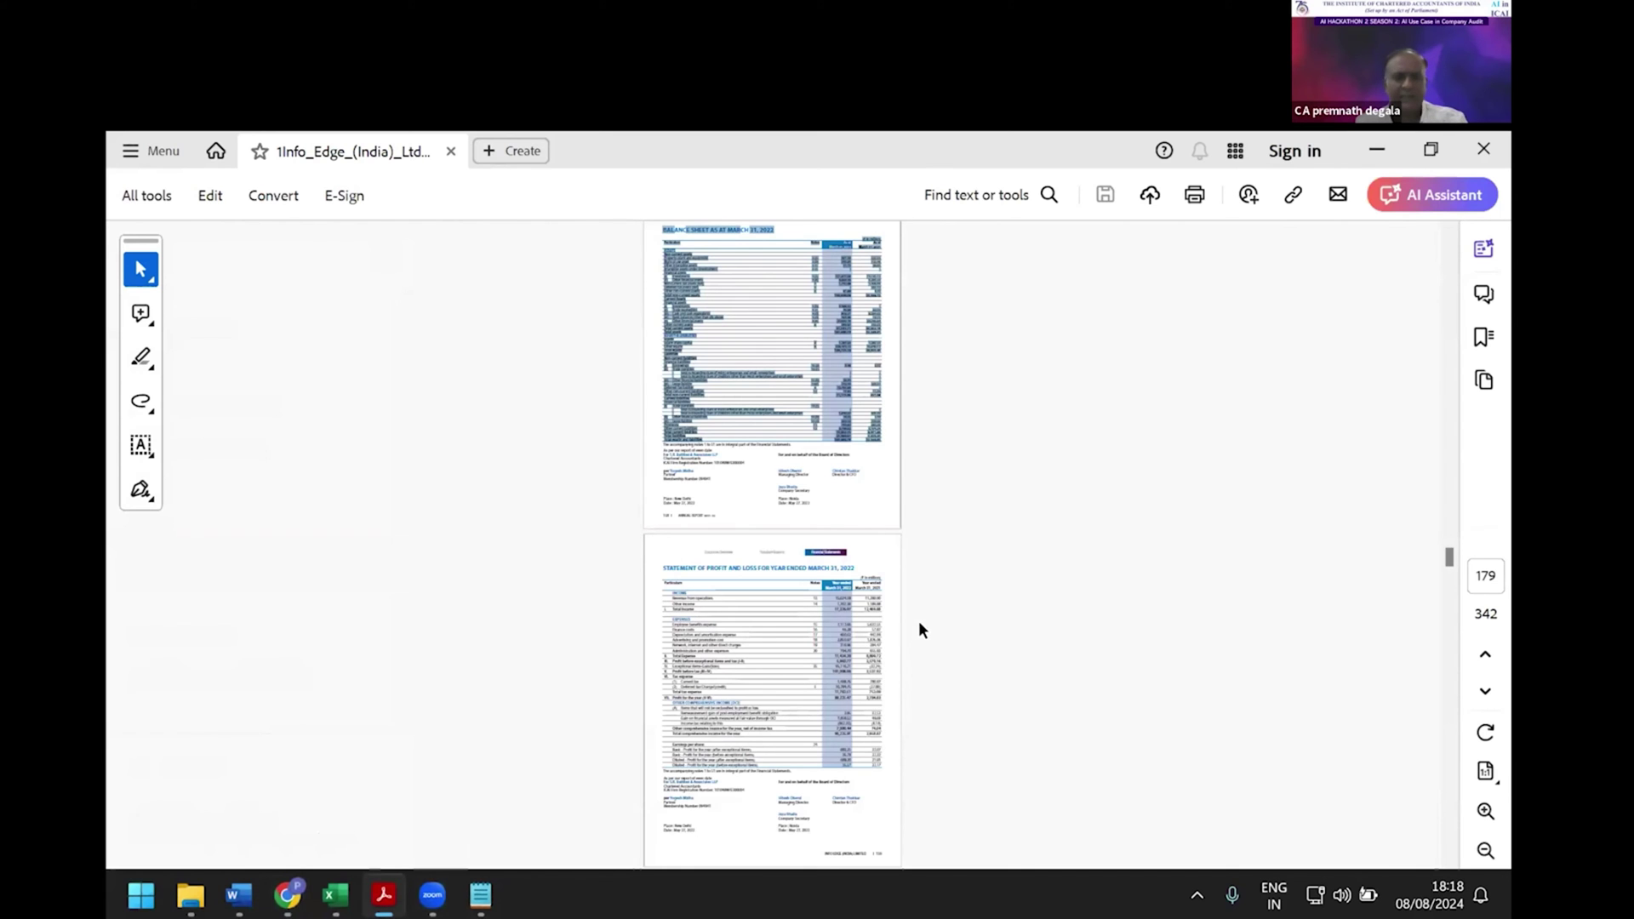
{"action": "scroll", "coordinate": [943, 604], "scroll_direction": "up", "scroll_amount": 5, "text": "ctrl"}
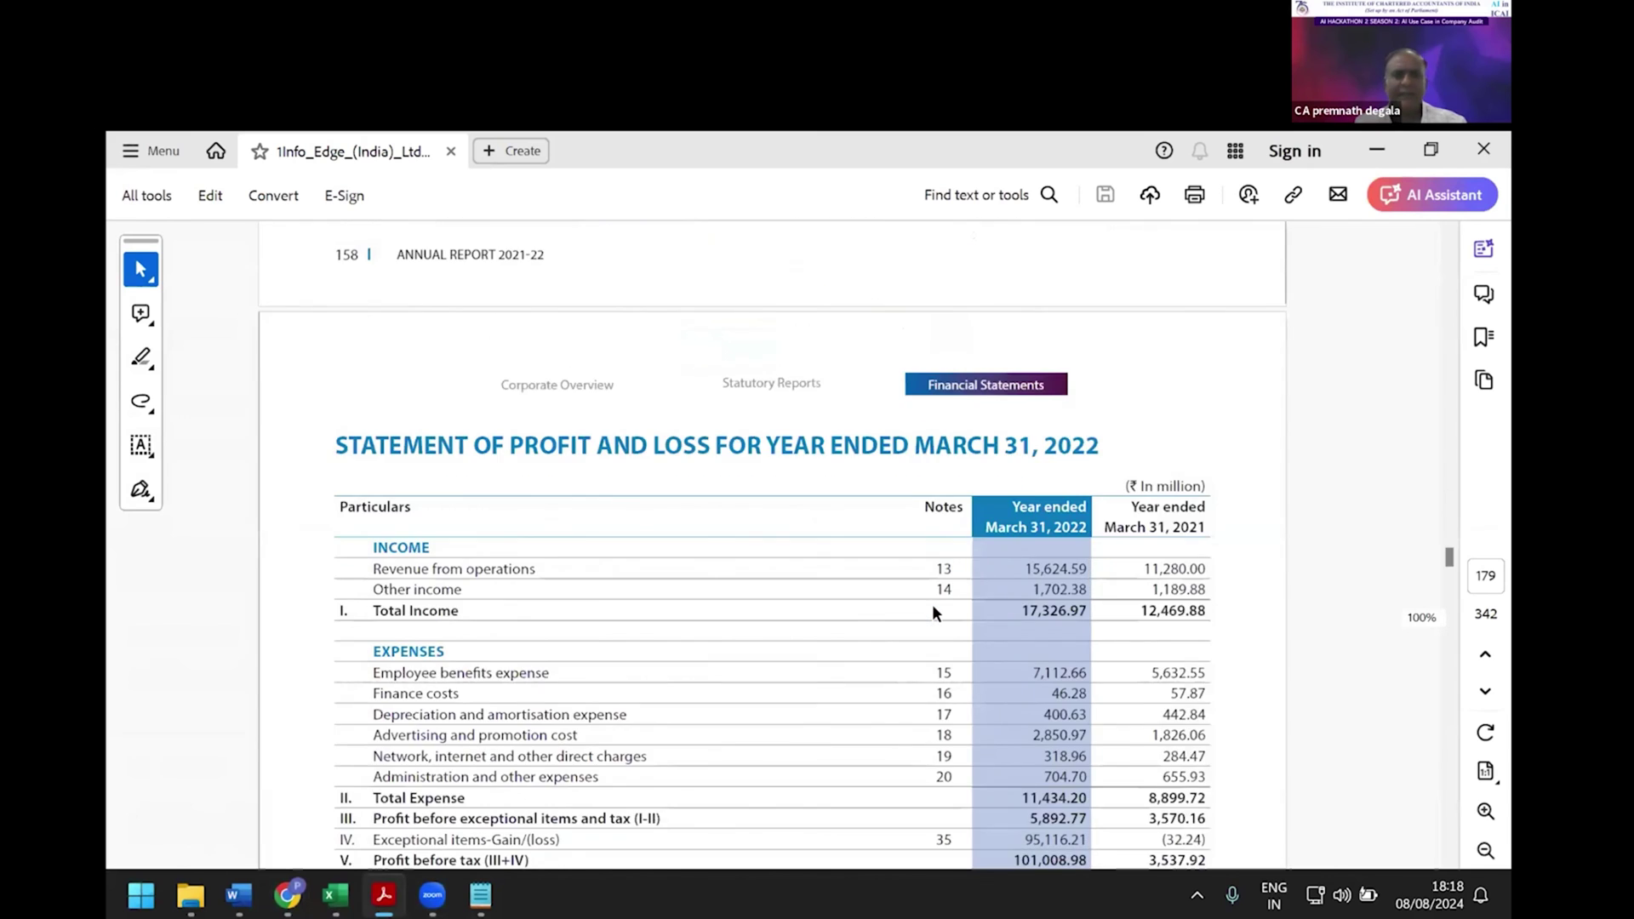
{"action": "scroll", "coordinate": [932, 604], "scroll_direction": "down", "scroll_amount": 5, "text": "ctrl"}
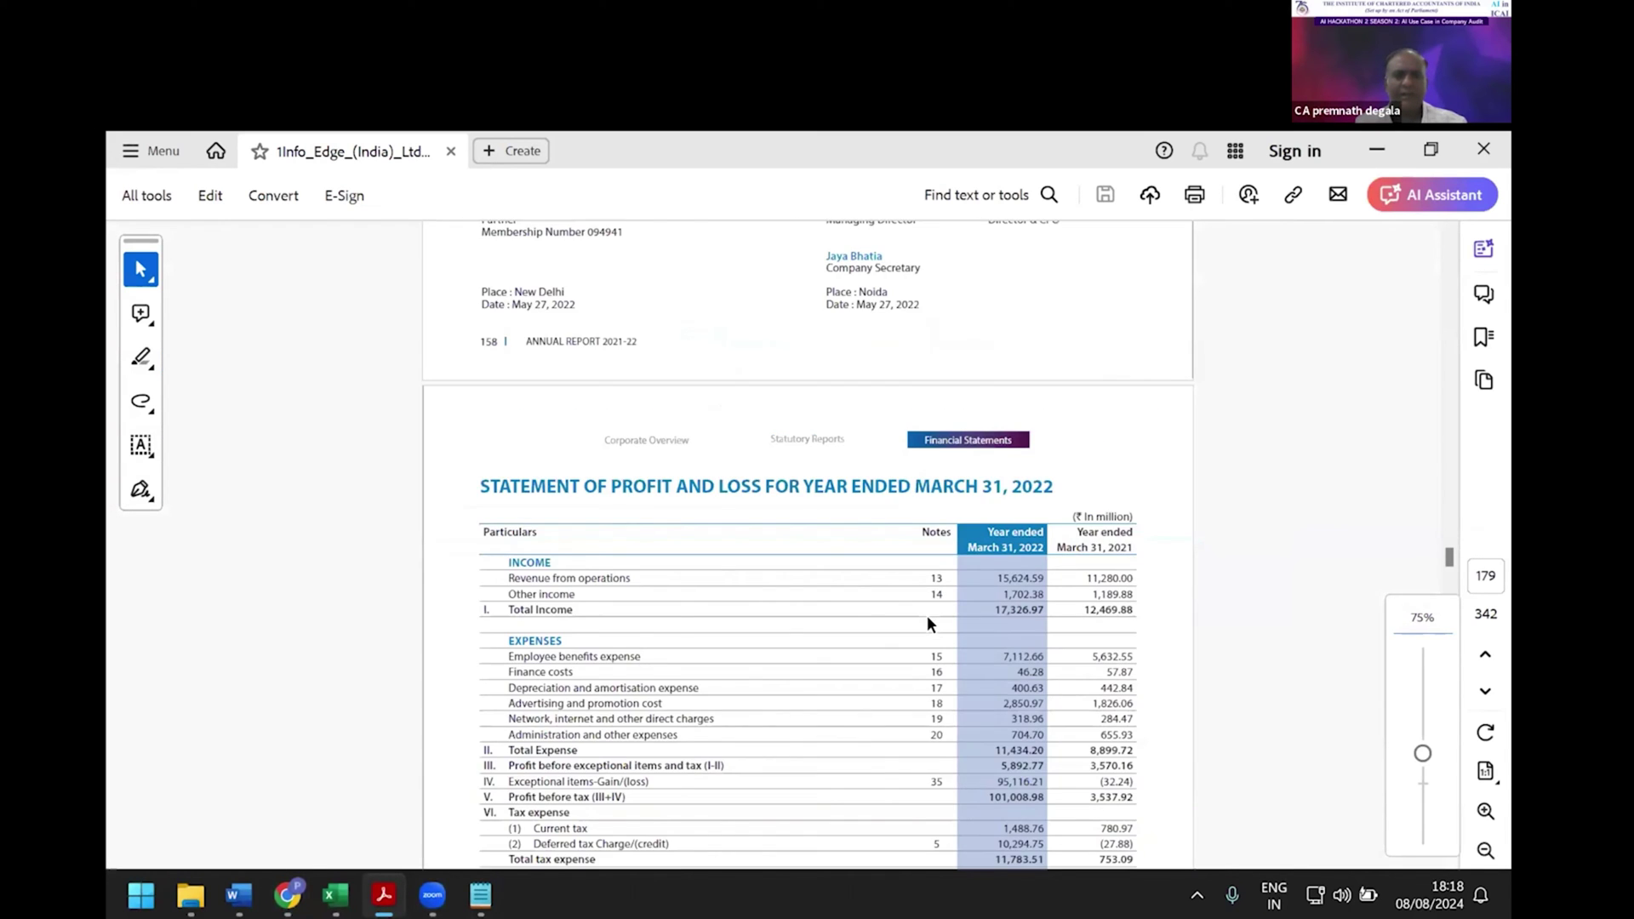
{"action": "scroll", "coordinate": [930, 624], "scroll_direction": "down", "scroll_amount": 4, "text": "ctrl"}
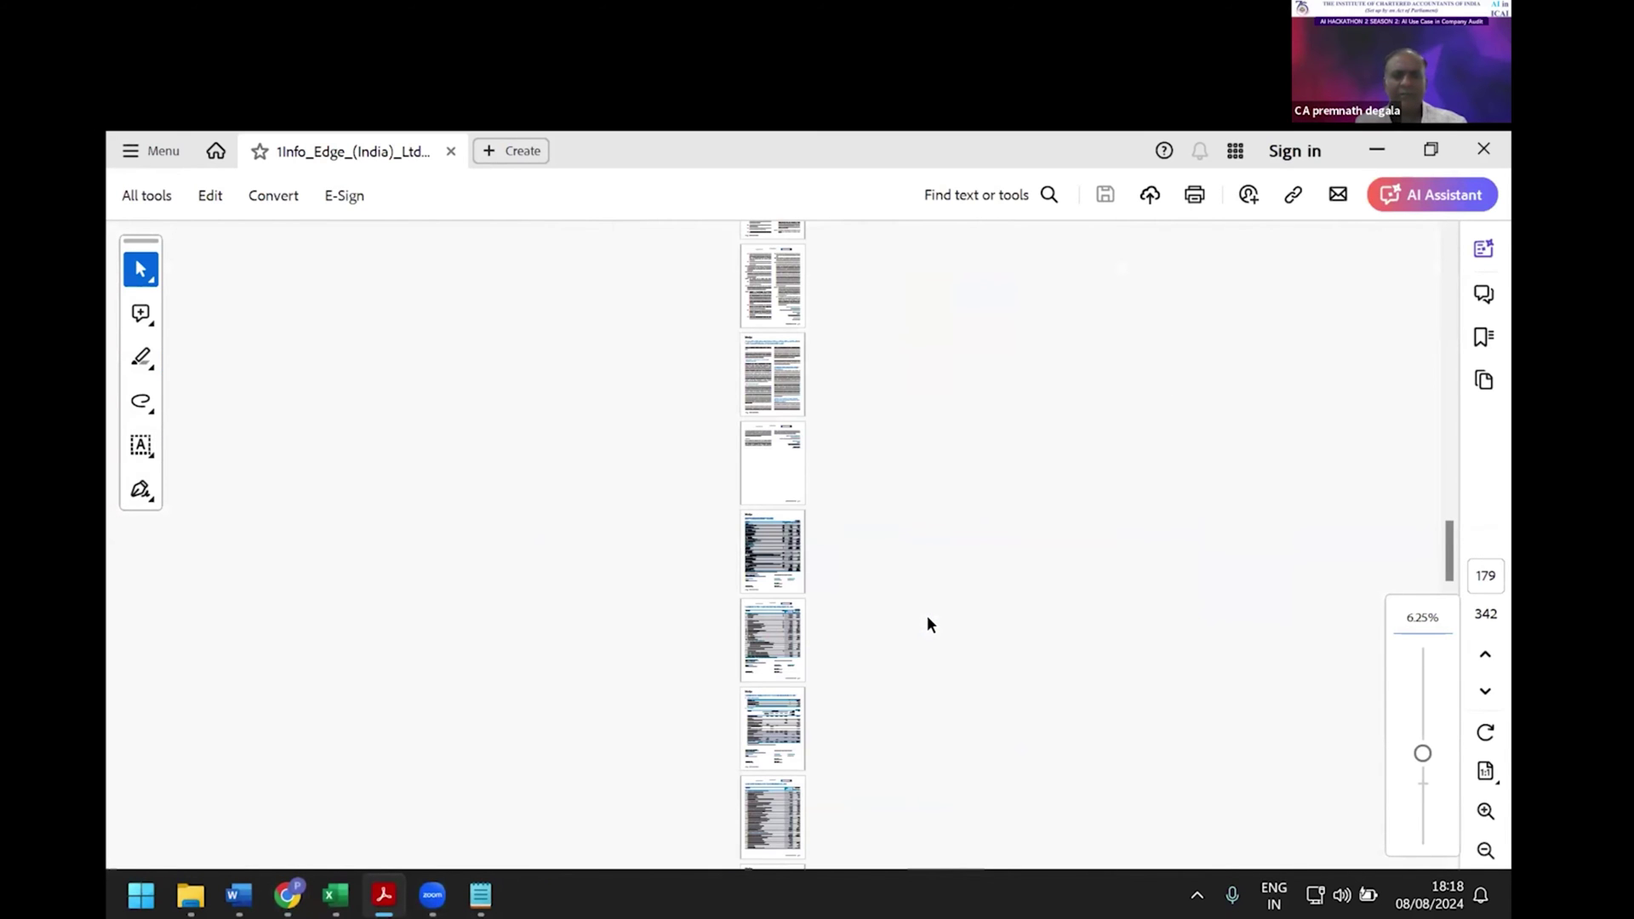
{"action": "scroll", "coordinate": [929, 625], "scroll_direction": "down", "scroll_amount": 2, "text": "ctrl"}
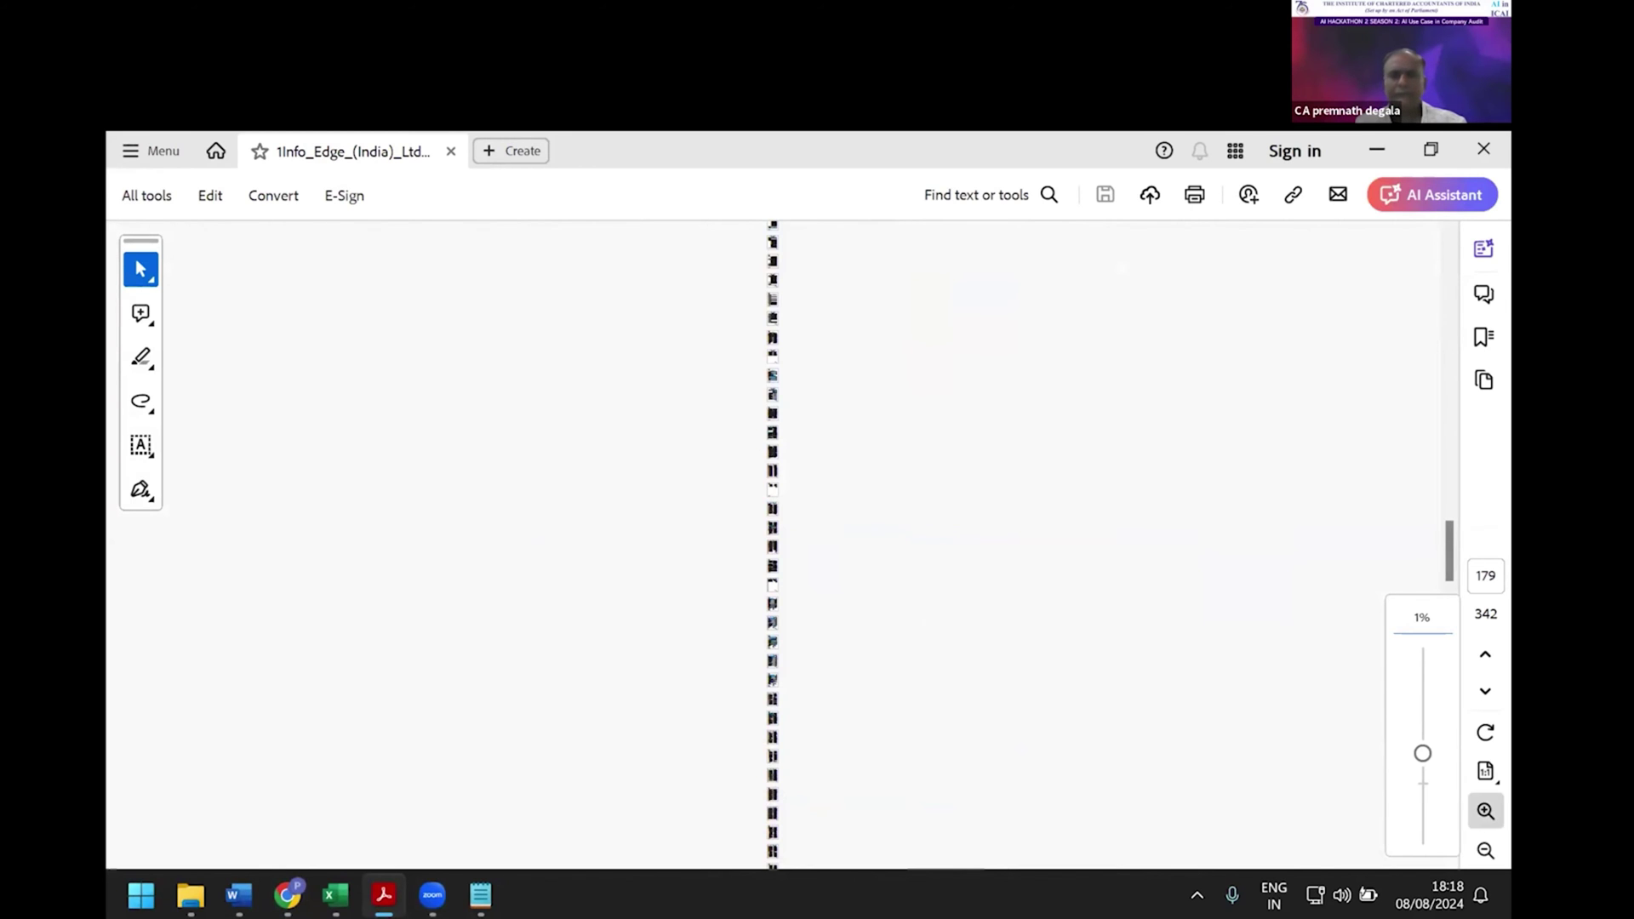
{"action": "scroll", "coordinate": [1035, 585], "scroll_direction": "up", "scroll_amount": 3, "text": "ctrl"}
{"action": "scroll", "coordinate": [1035, 595], "scroll_direction": "up", "scroll_amount": 5, "text": "ctrl"}
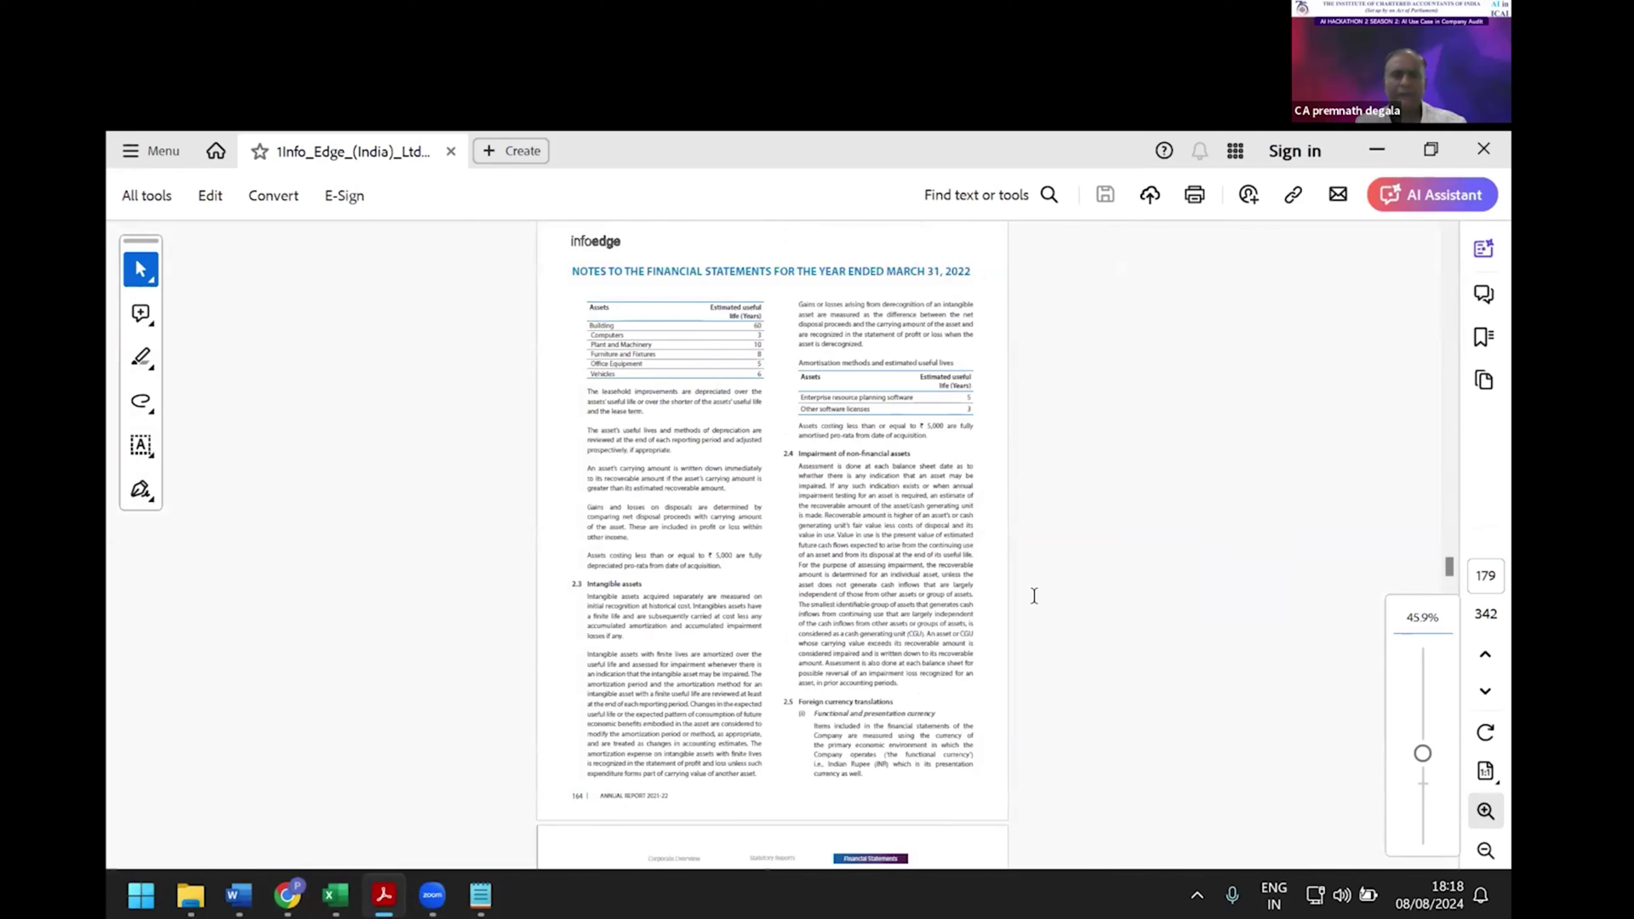
{"action": "scroll", "coordinate": [921, 594], "scroll_direction": "up", "scroll_amount": 2, "text": "ctrl"}
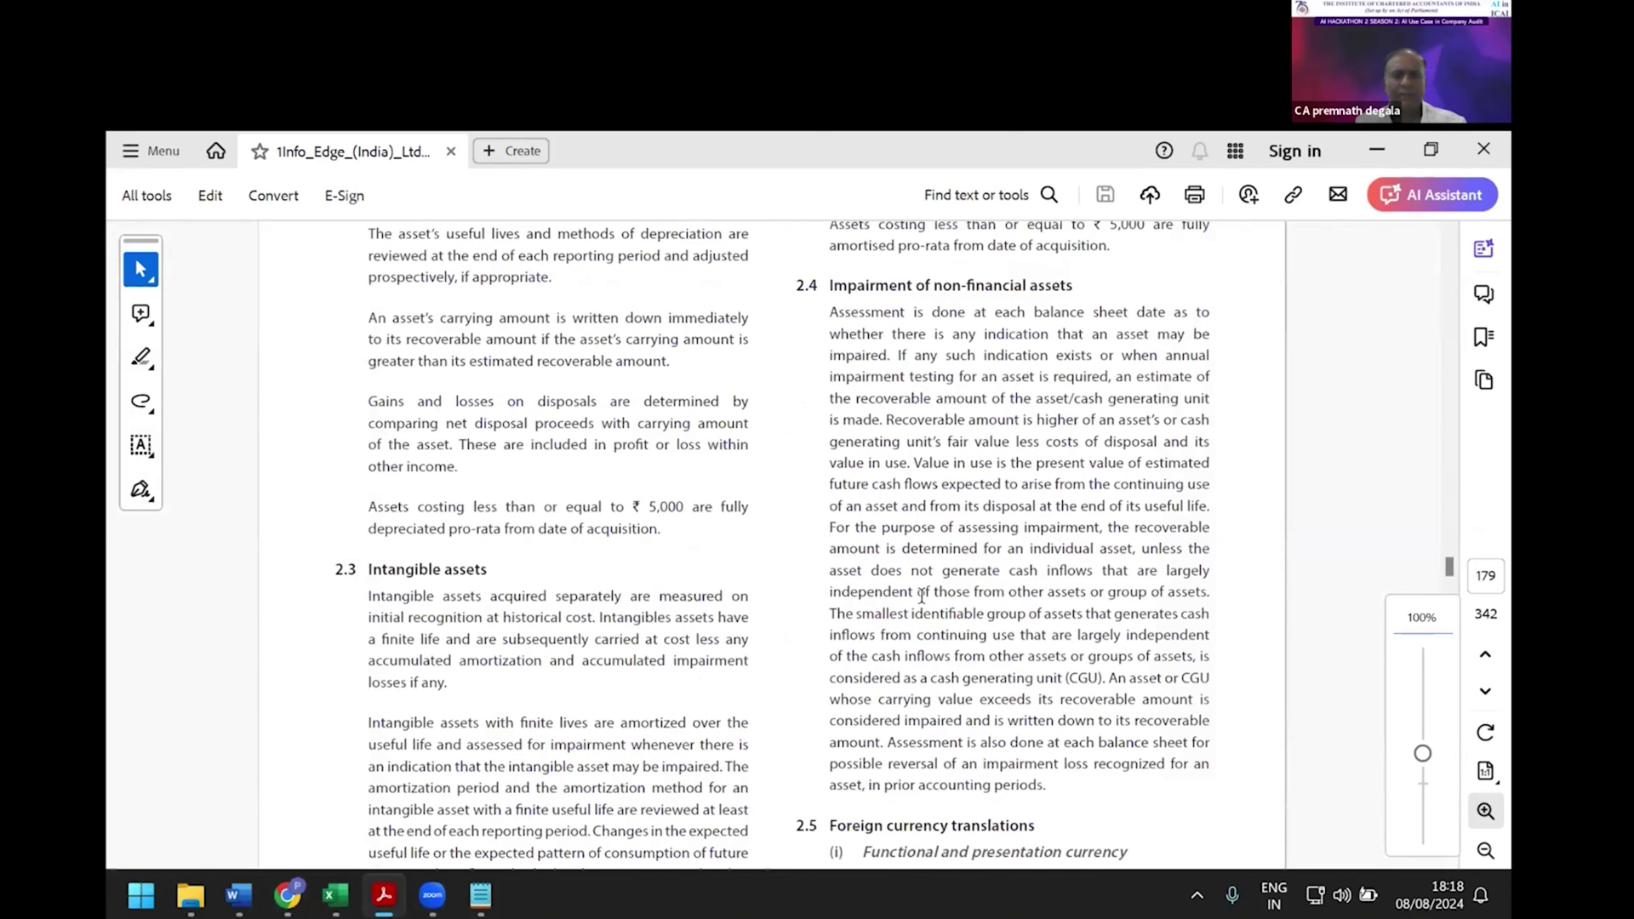
{"action": "key", "text": "Down"}
{"action": "key", "text": "Down"}
{"action": "key", "text": "Down"}
{"action": "key", "text": "Down"}
{"action": "key", "text": "Down"}
{"action": "key", "text": "Down"}
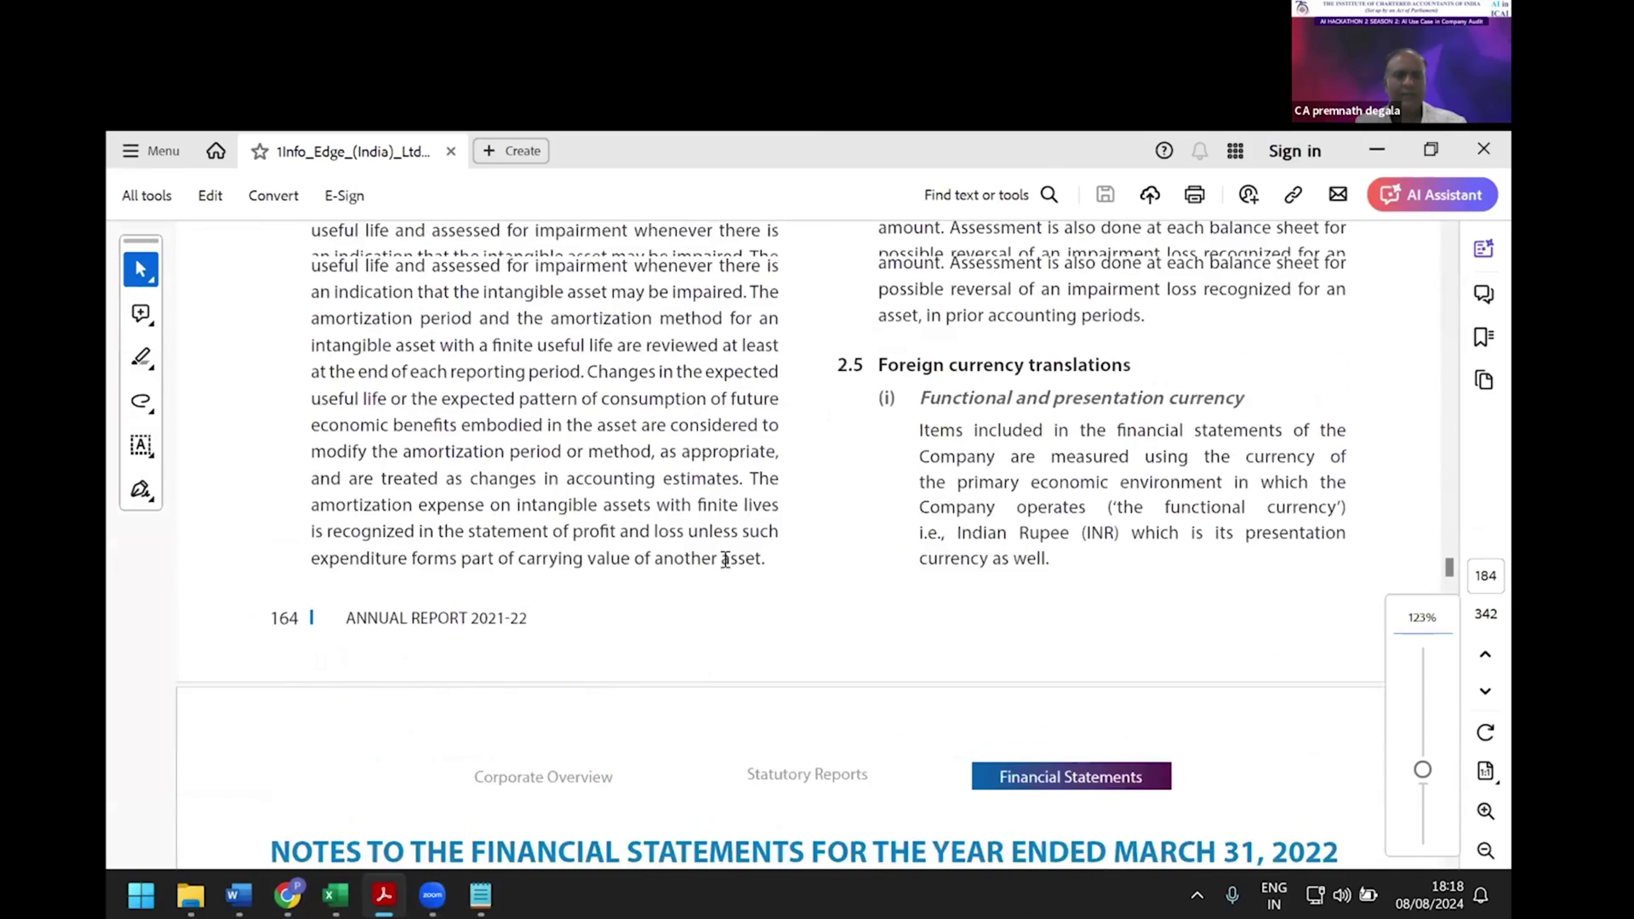
{"action": "left_click", "coordinate": [479, 899]}
{"action": "scroll", "coordinate": [725, 560], "scroll_direction": "up", "scroll_amount": 3}
Scroll the balance sheet text down to the IND AS mapping prompt and select all of it.
{"action": "scroll", "coordinate": [726, 560], "scroll_direction": "up", "scroll_amount": 10}
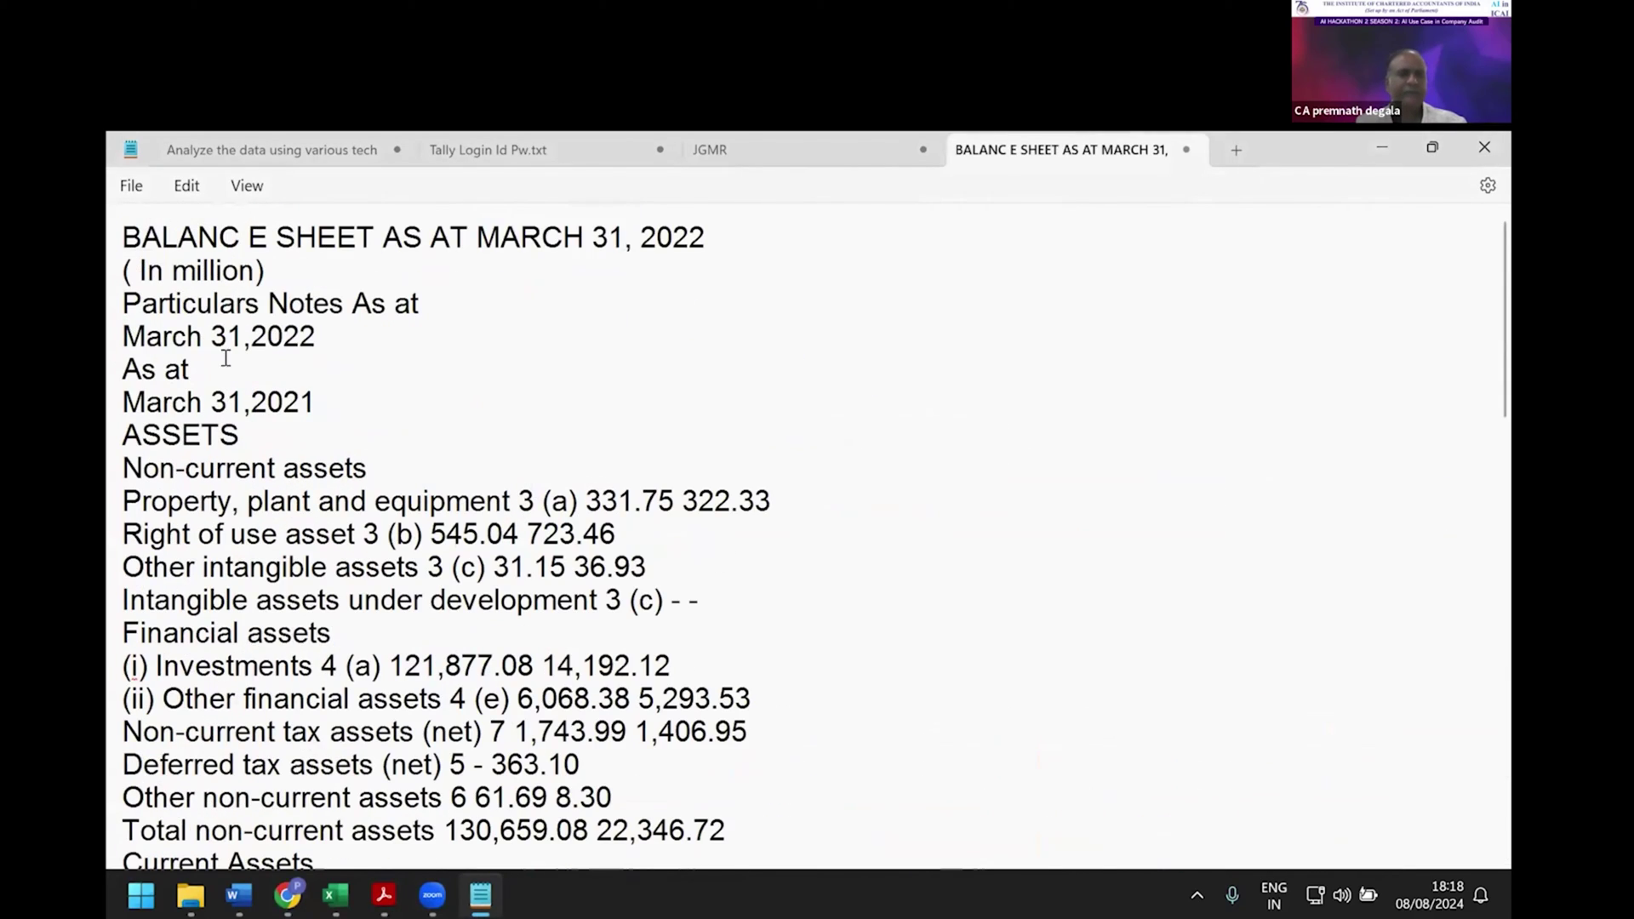
{"action": "scroll", "coordinate": [657, 542], "scroll_direction": "down", "scroll_amount": 10}
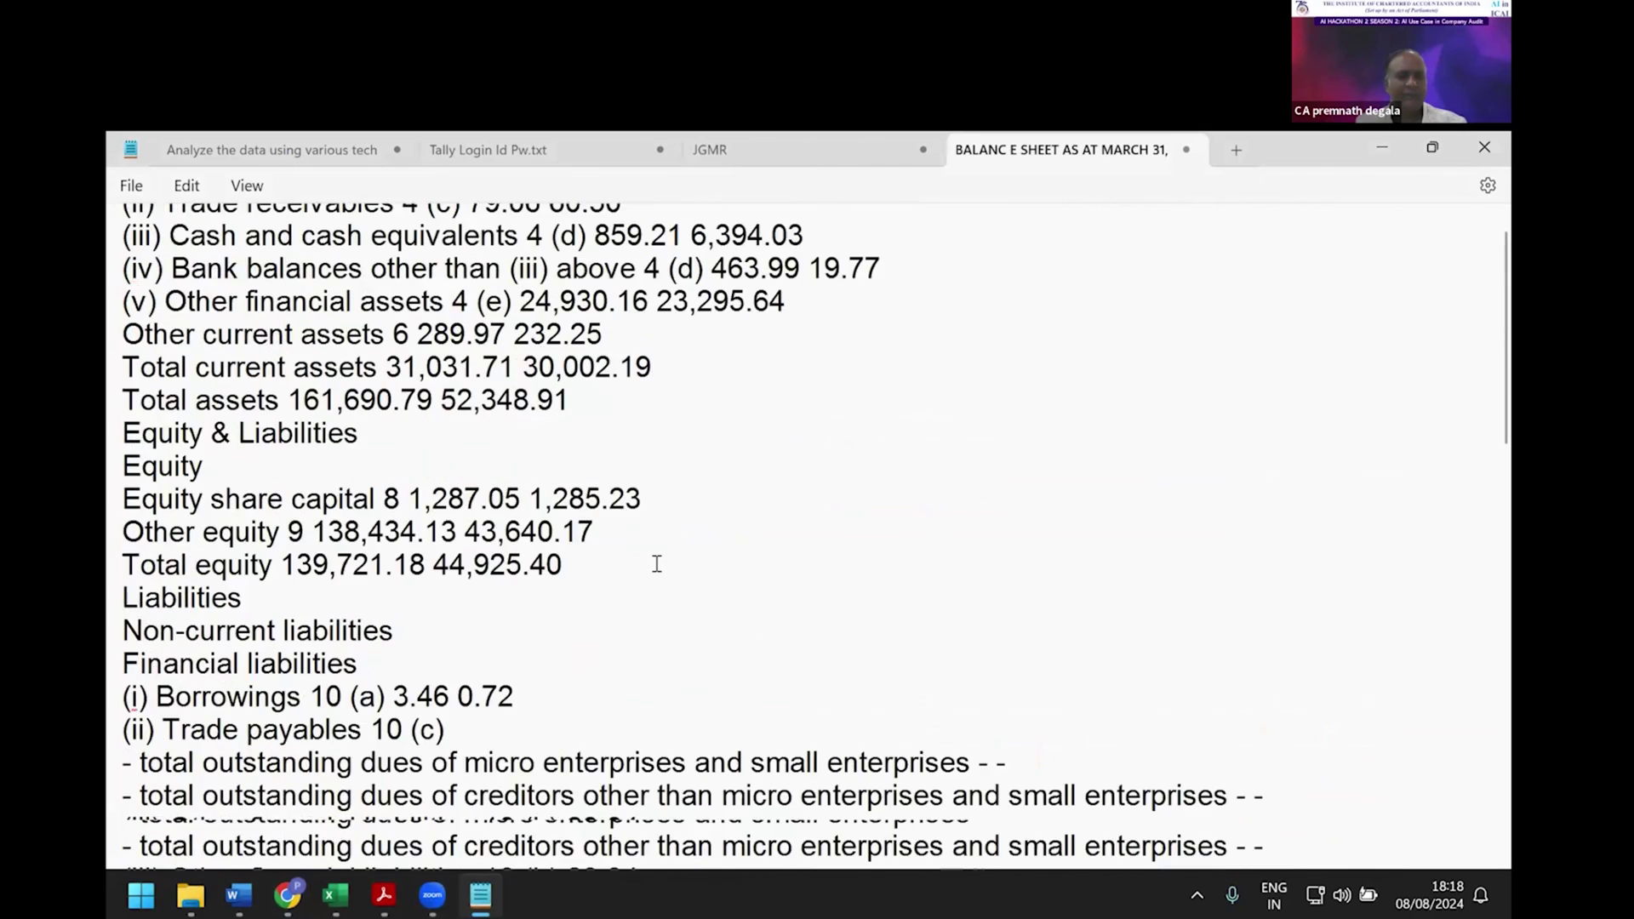
{"action": "scroll", "coordinate": [657, 564], "scroll_direction": "down", "scroll_amount": 5}
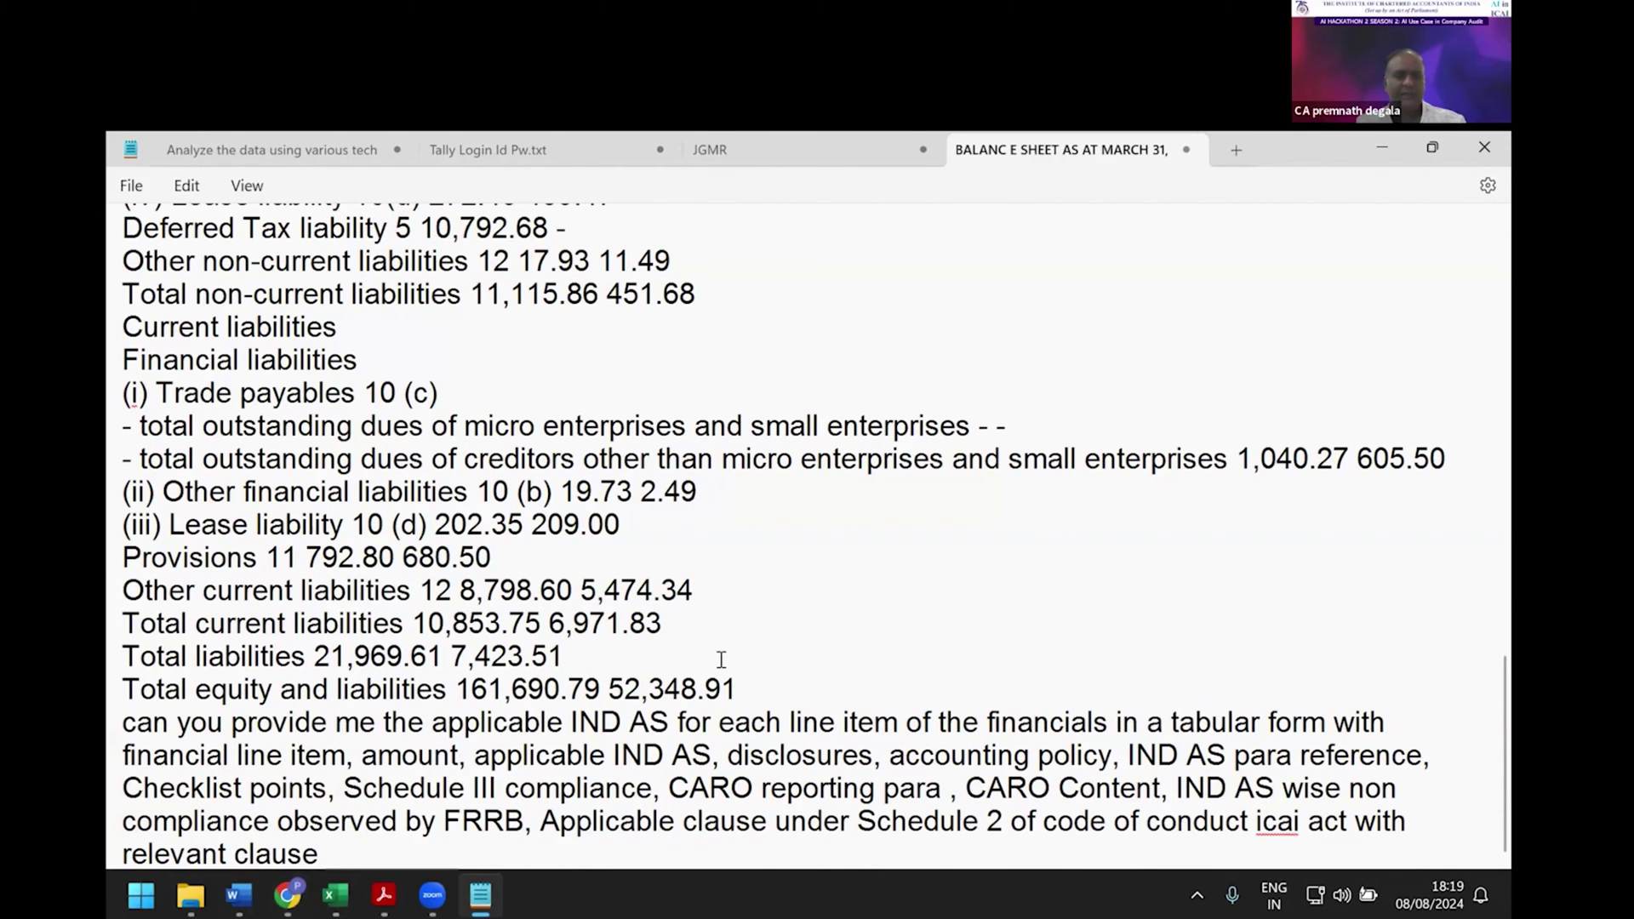
{"action": "key", "text": "ctrl+a"}
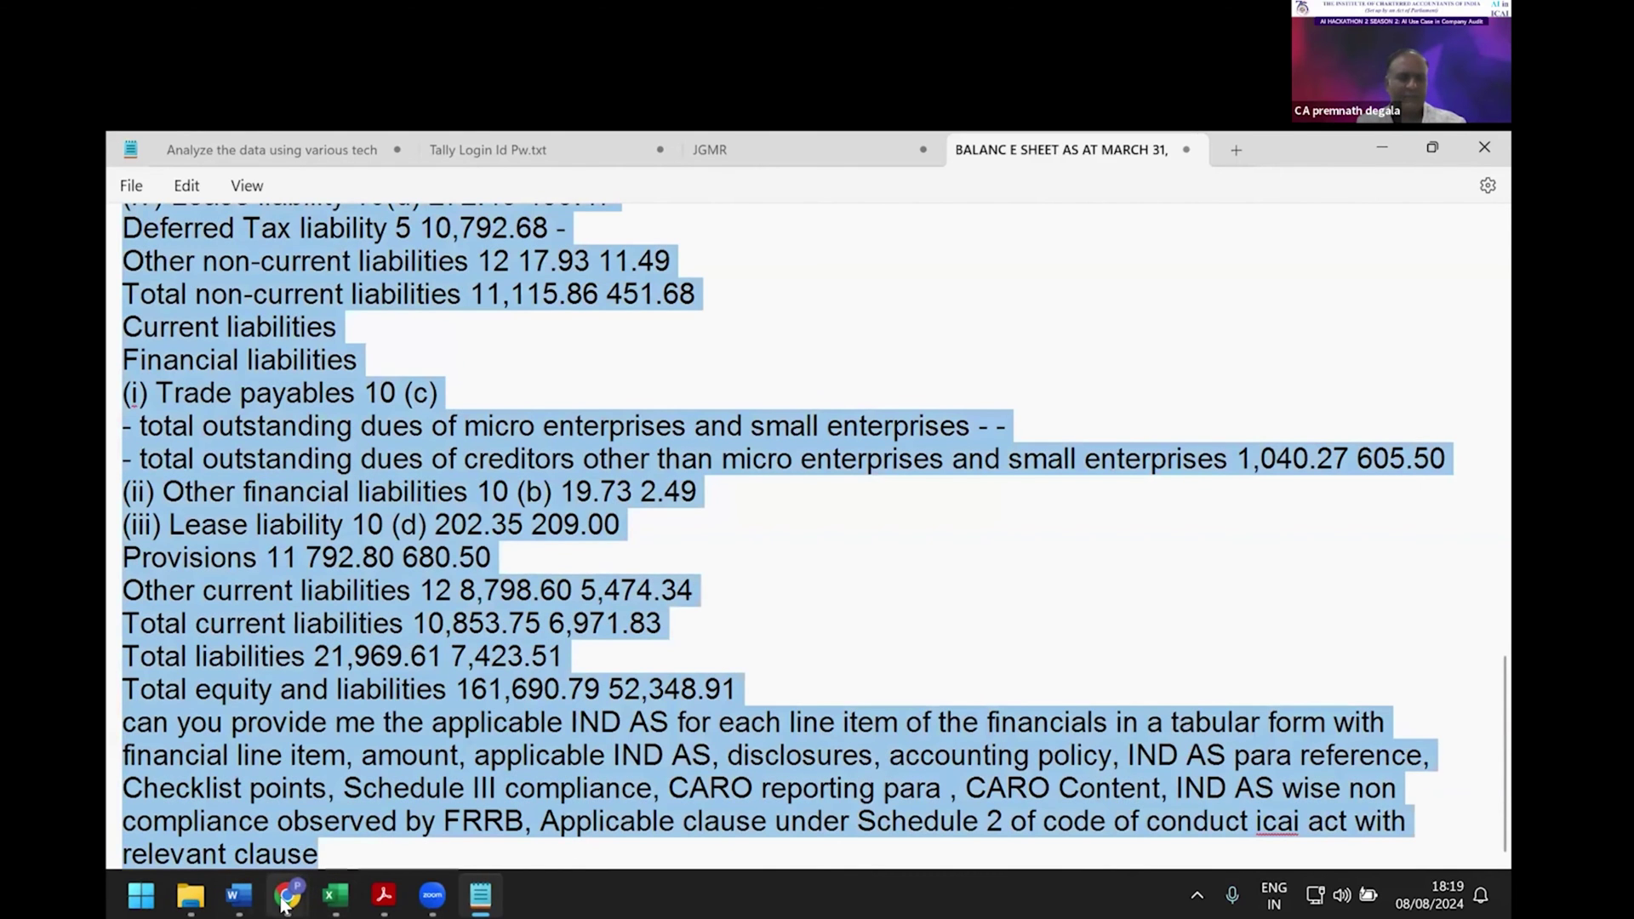
Paste the balance sheet with its IND AS table request into the ICAI FRRB GPT chat and send it.
{"action": "mouse_move", "coordinate": [284, 901]}
{"action": "left_click", "coordinate": [477, 788]}
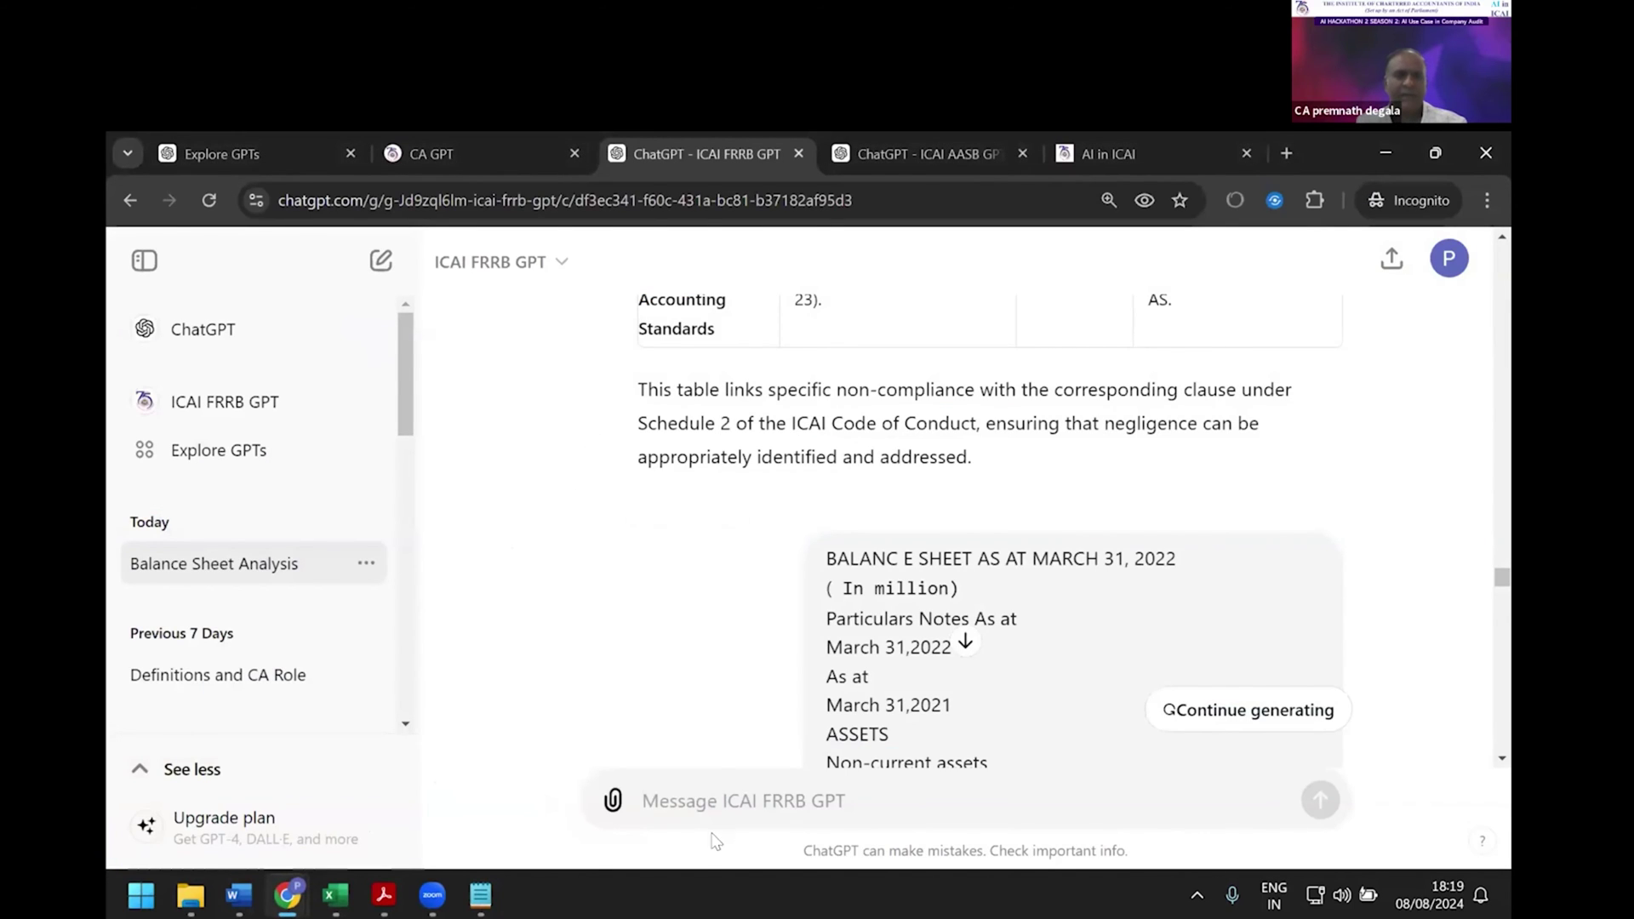
{"action": "left_click", "coordinate": [725, 790]}
{"action": "key", "text": "ctrl+v"}
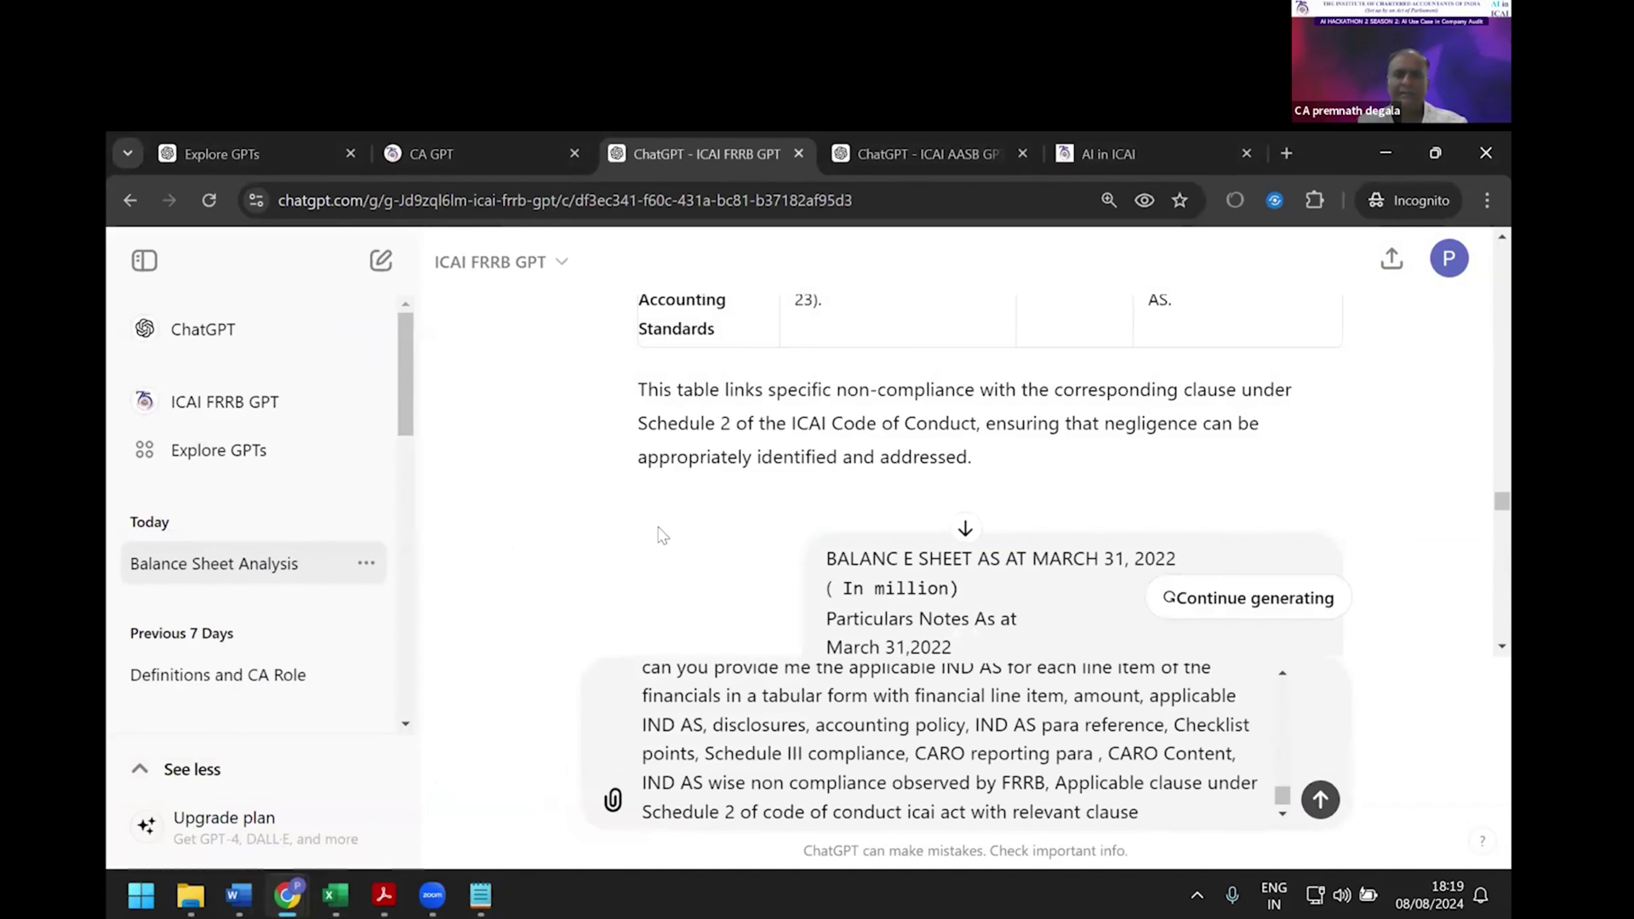
{"action": "left_click", "coordinate": [1319, 800]}
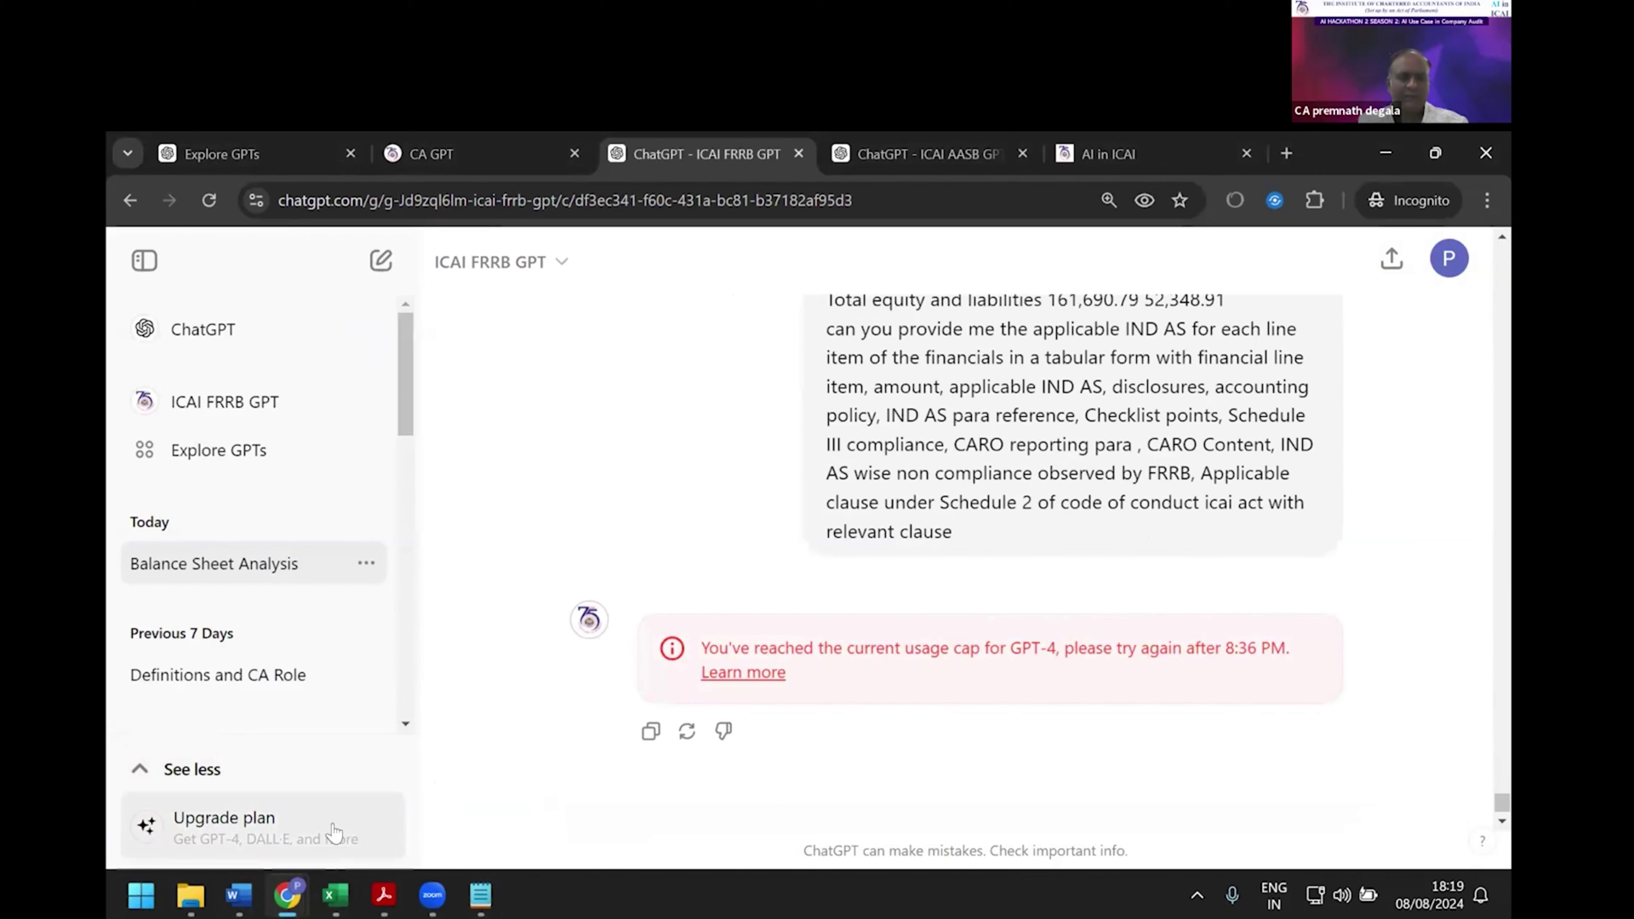
Open Sheet3 in Excel and inspect the PPE disclosure in E4 and accounting policy in F4.
{"action": "left_click", "coordinate": [340, 898]}
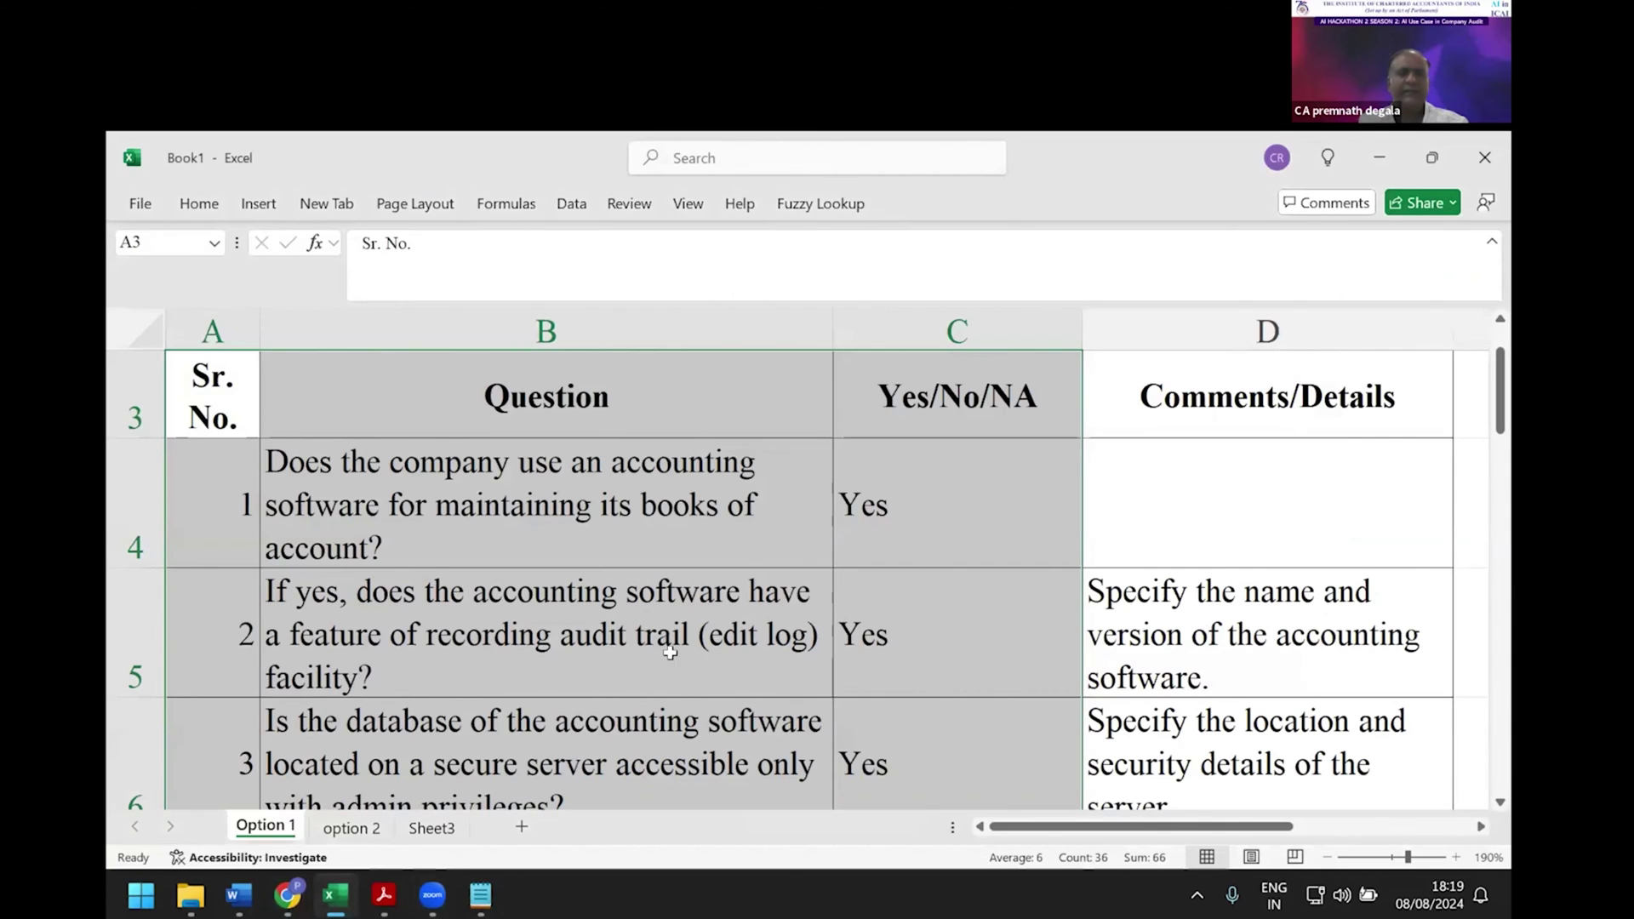
{"action": "left_click", "coordinate": [438, 832]}
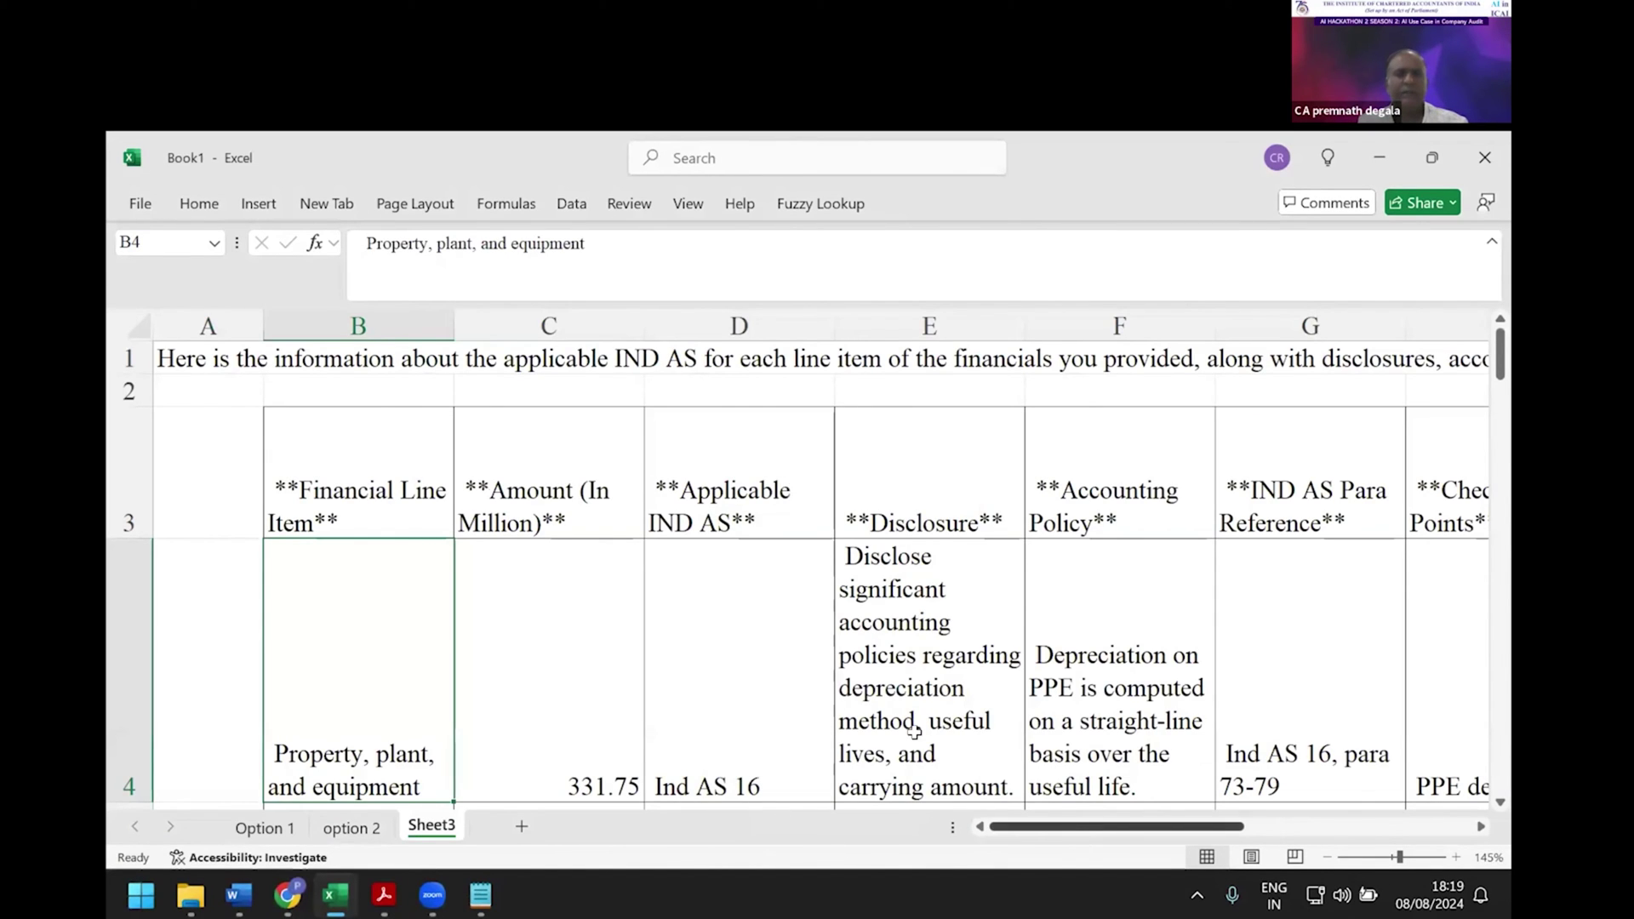
{"action": "scroll", "coordinate": [385, 543], "scroll_direction": "down", "scroll_amount": 1}
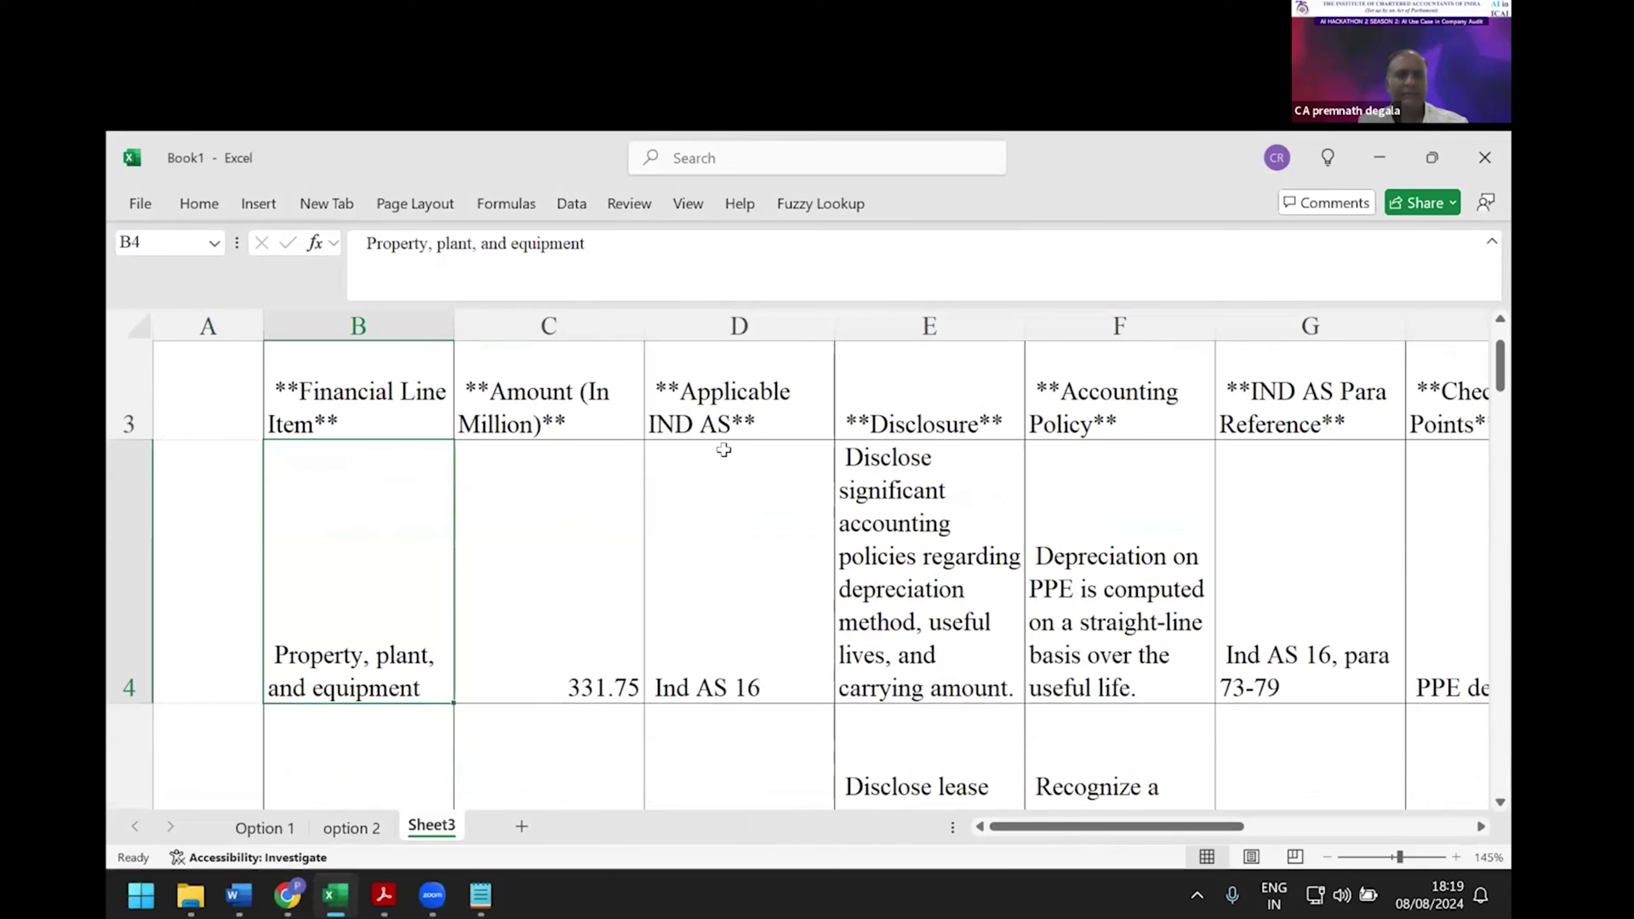
{"action": "left_click", "coordinate": [905, 669]}
{"action": "key", "text": "Right"}
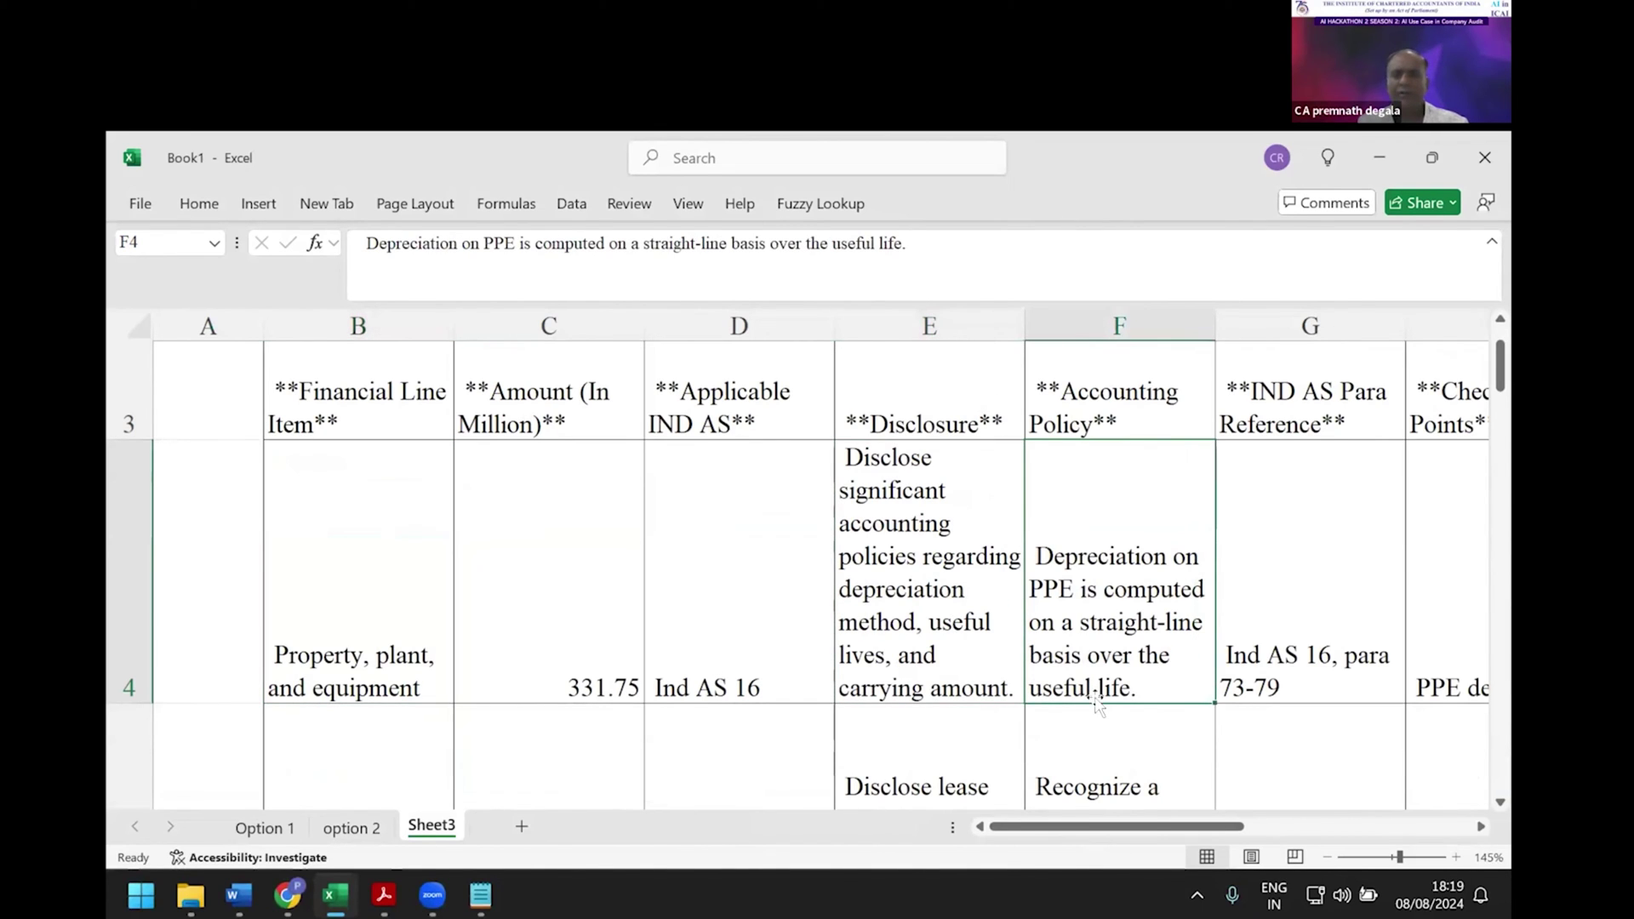
Widen columns and scroll right through columns G–N to the FRRB non-compliance column.
{"action": "left_click_drag", "start_coordinate": [1162, 830], "coordinate": [1277, 830]}
{"action": "left_click_drag", "start_coordinate": [1135, 830], "coordinate": [1224, 830]}
{"action": "scroll", "coordinate": [575, 423], "scroll_direction": "right", "scroll_amount": 2}
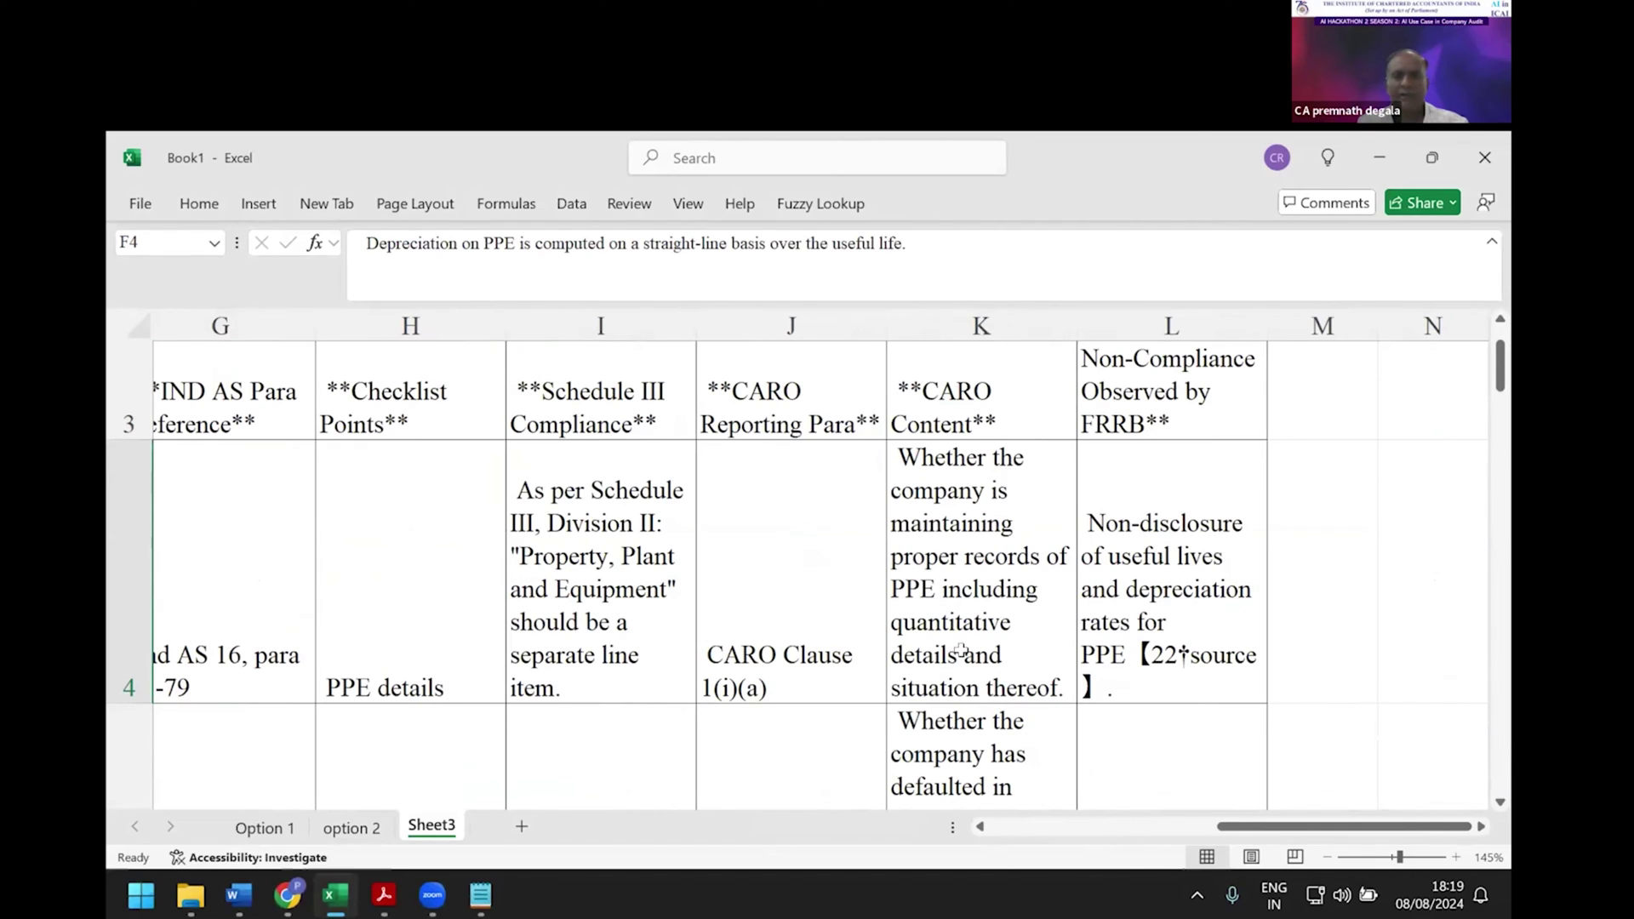
{"action": "left_click", "coordinate": [1299, 828]}
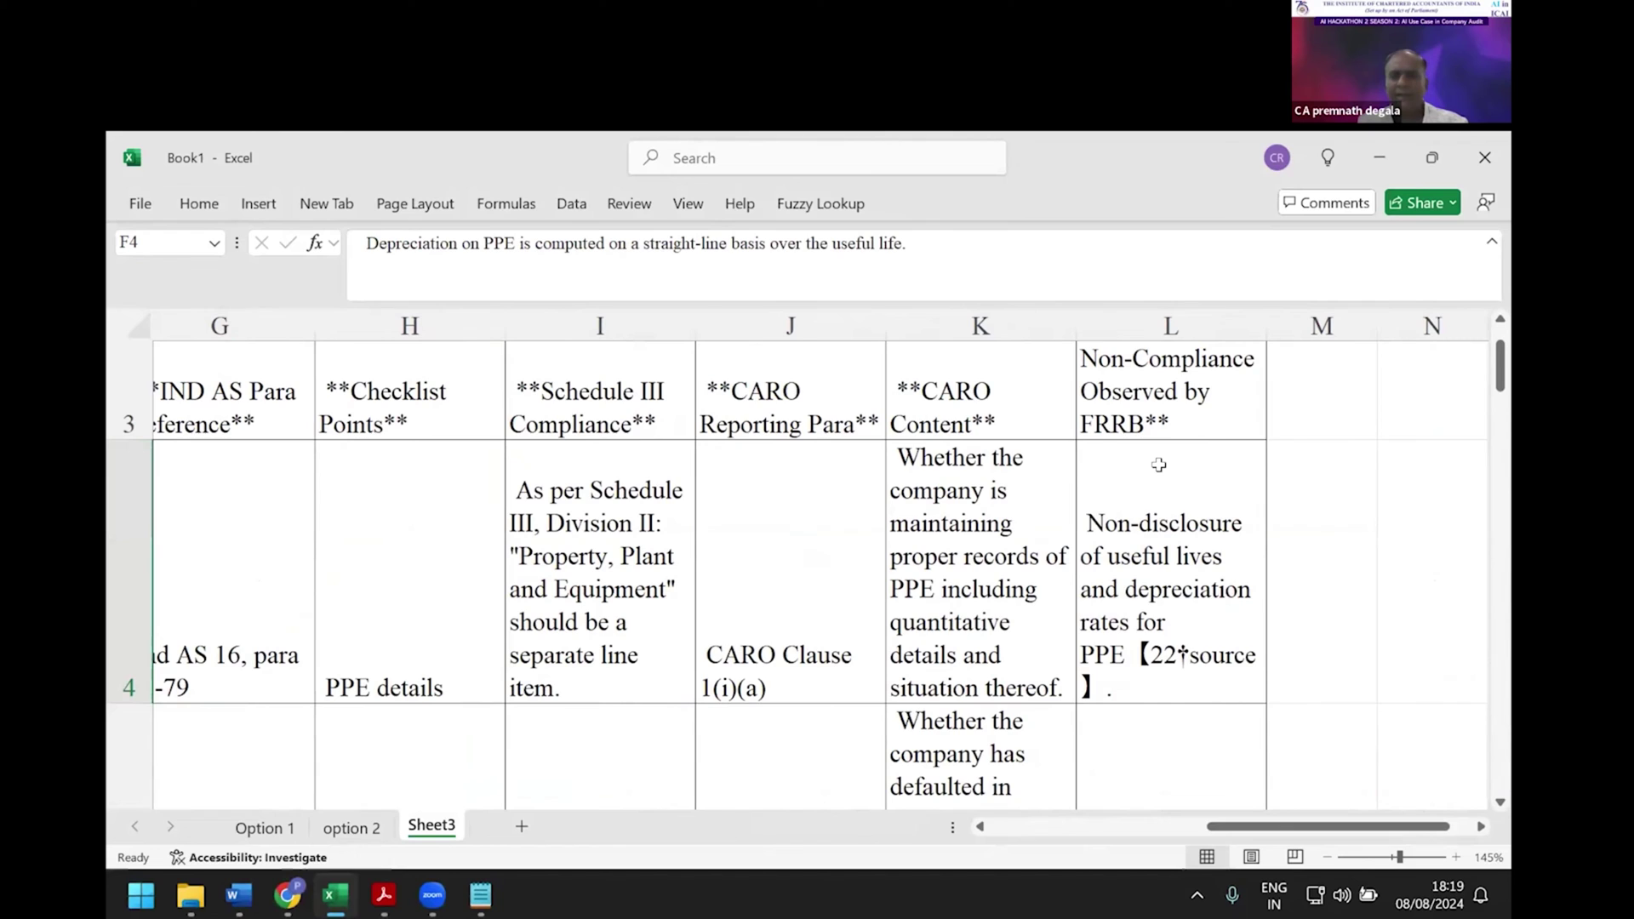
{"action": "scroll", "coordinate": [1159, 465], "scroll_direction": "down", "scroll_amount": 2}
{"action": "scroll", "coordinate": [1162, 457], "scroll_direction": "up", "scroll_amount": 3}
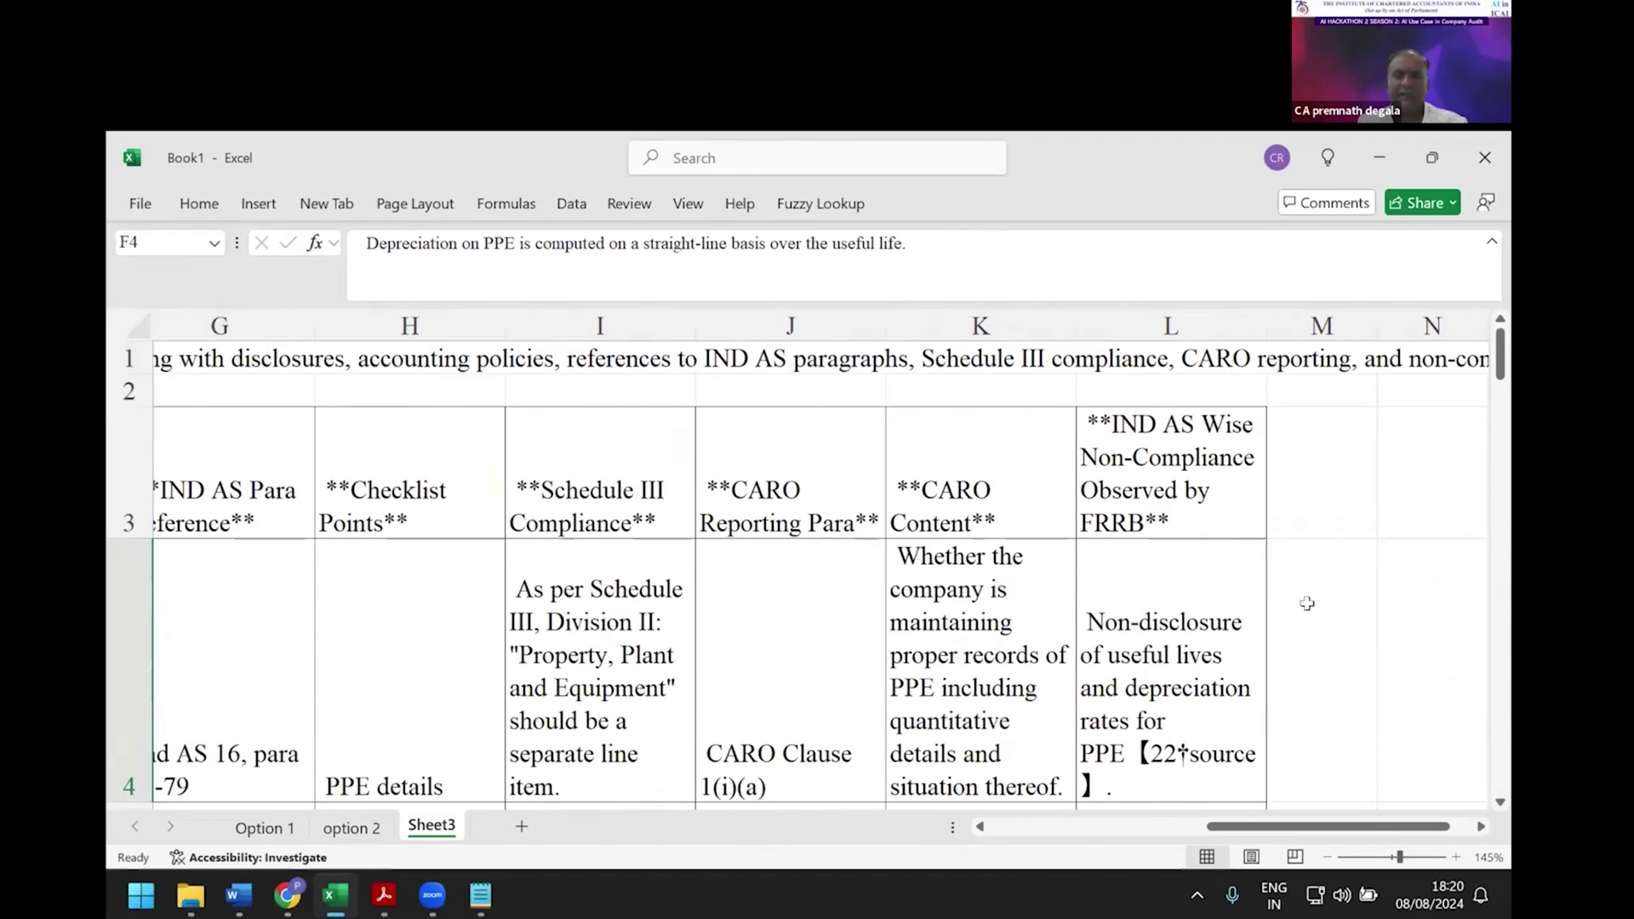
Return to the ICAI FRRB GPT chat showing the earlier IND AS response table.
{"action": "left_click", "coordinate": [287, 896]}
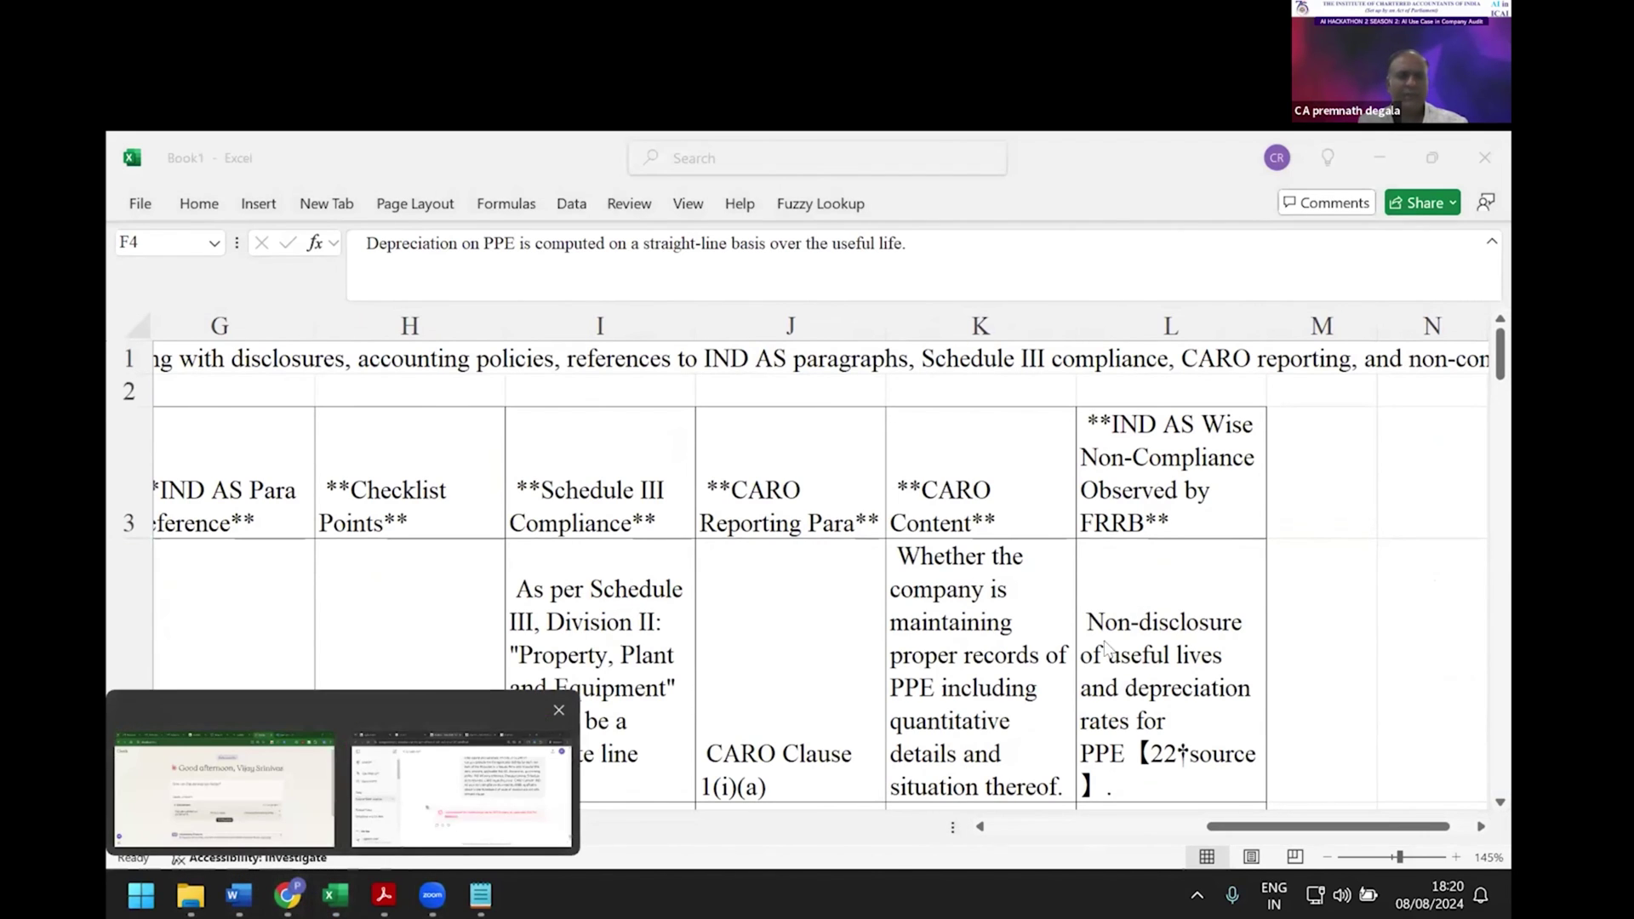
{"action": "left_click", "coordinate": [459, 779]}
{"action": "scroll", "coordinate": [1143, 594], "scroll_direction": "up", "scroll_amount": 5}
{"action": "scroll", "coordinate": [1143, 594], "scroll_direction": "up", "scroll_amount": 15}
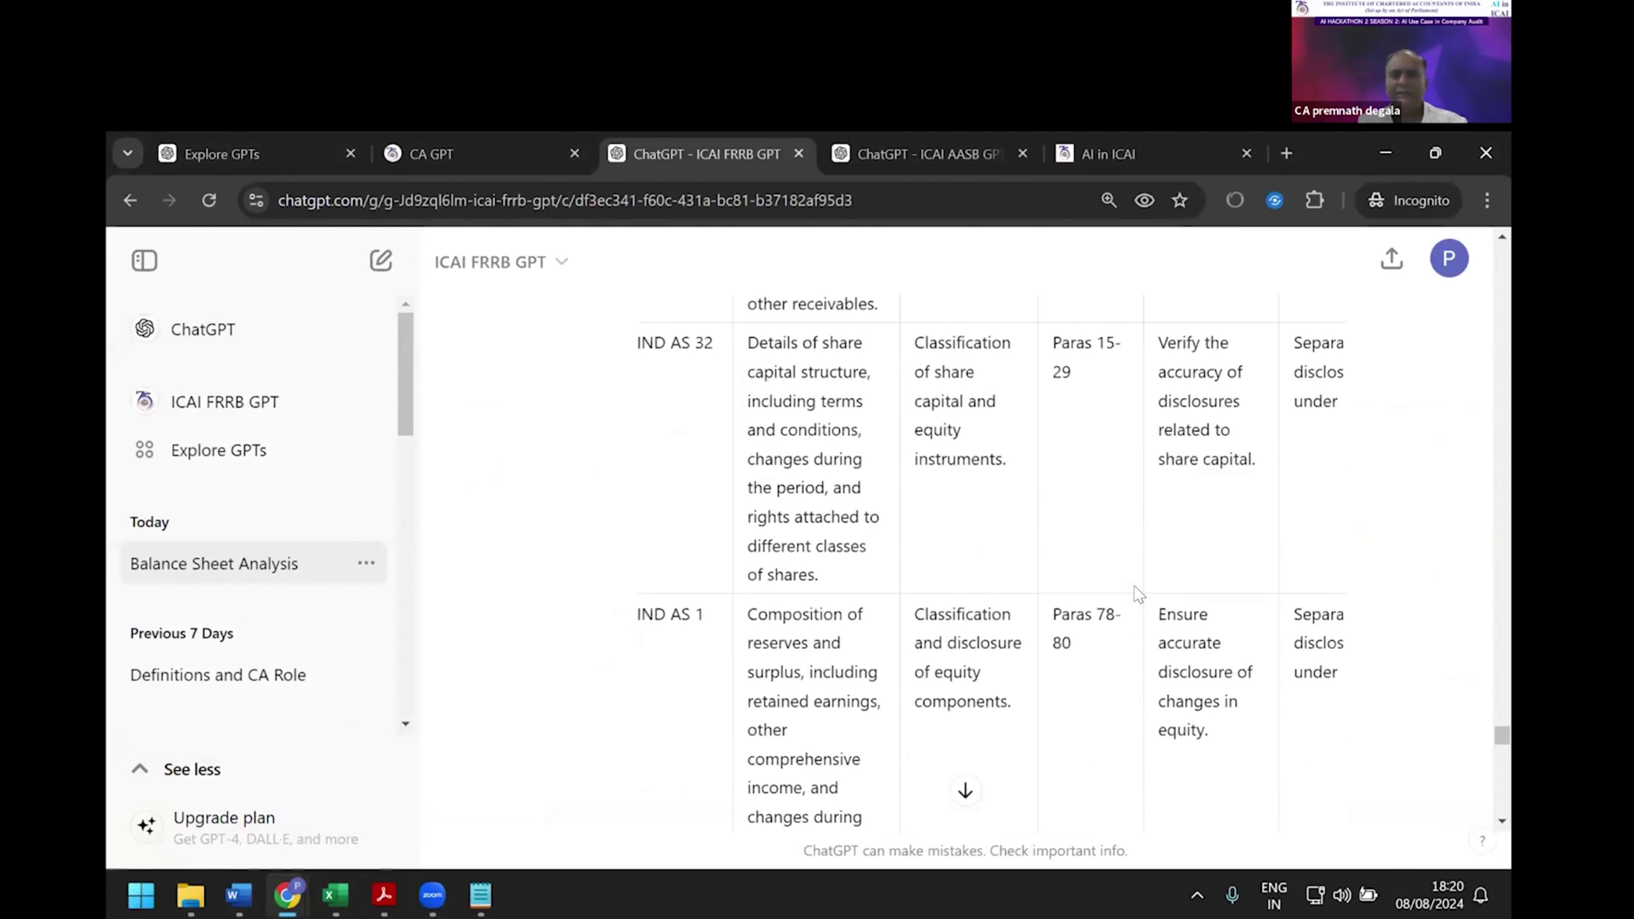
{"action": "scroll", "coordinate": [1040, 793], "scroll_direction": "down", "scroll_amount": 5}
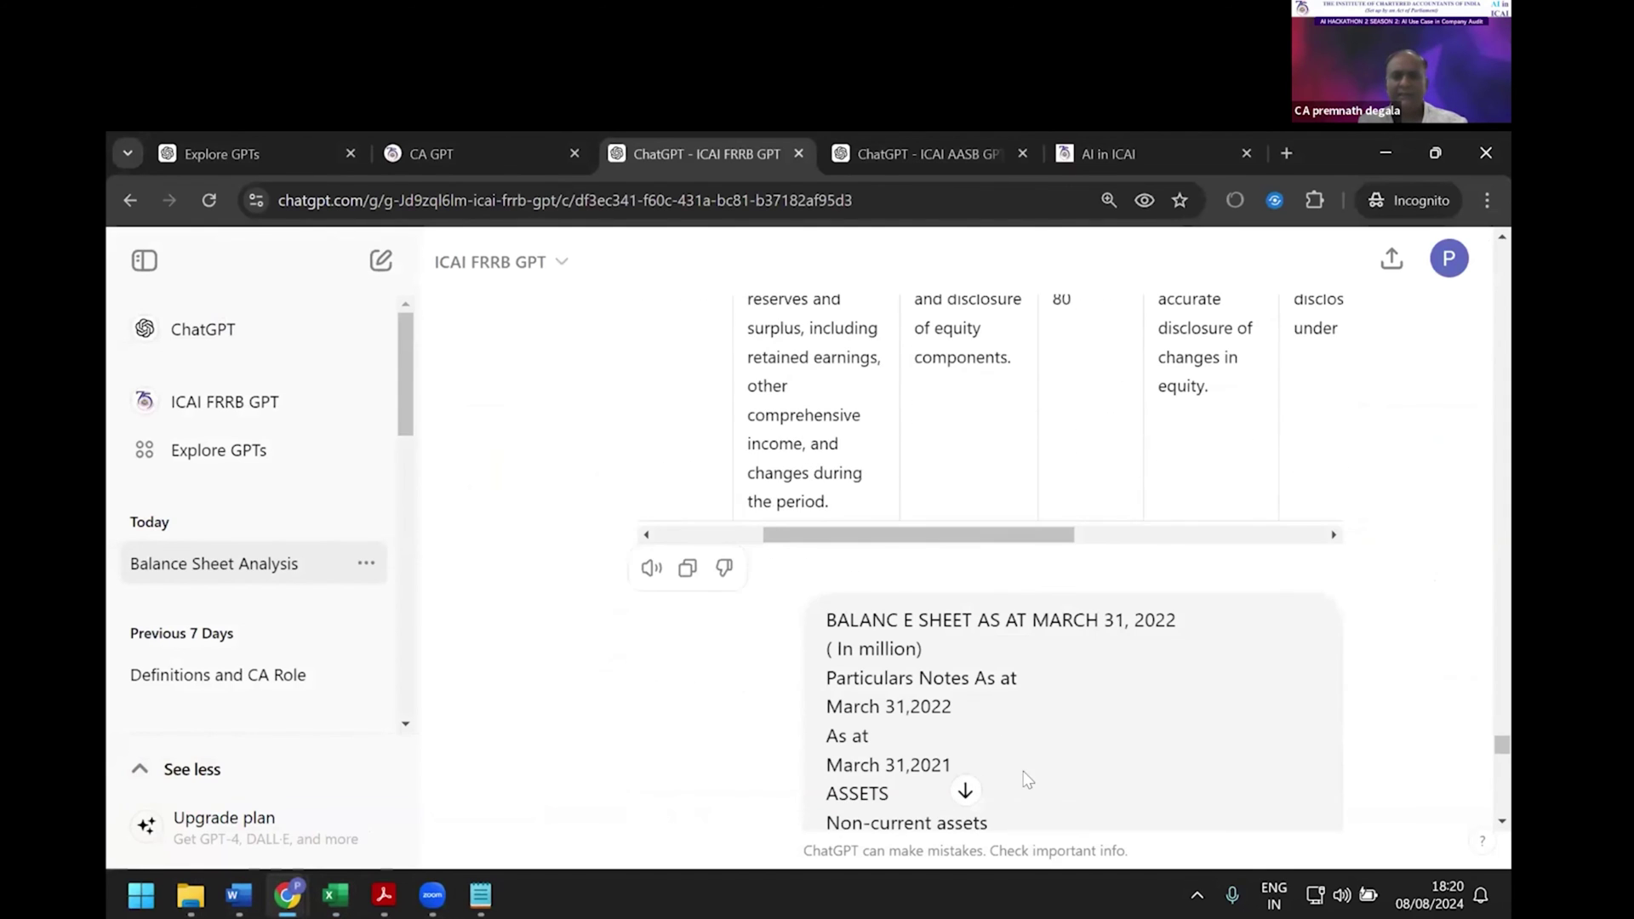
Scroll across the table to review its CARO and ICAI Act clause columns.
{"action": "scroll", "coordinate": [1180, 511], "scroll_direction": "right", "scroll_amount": 5}
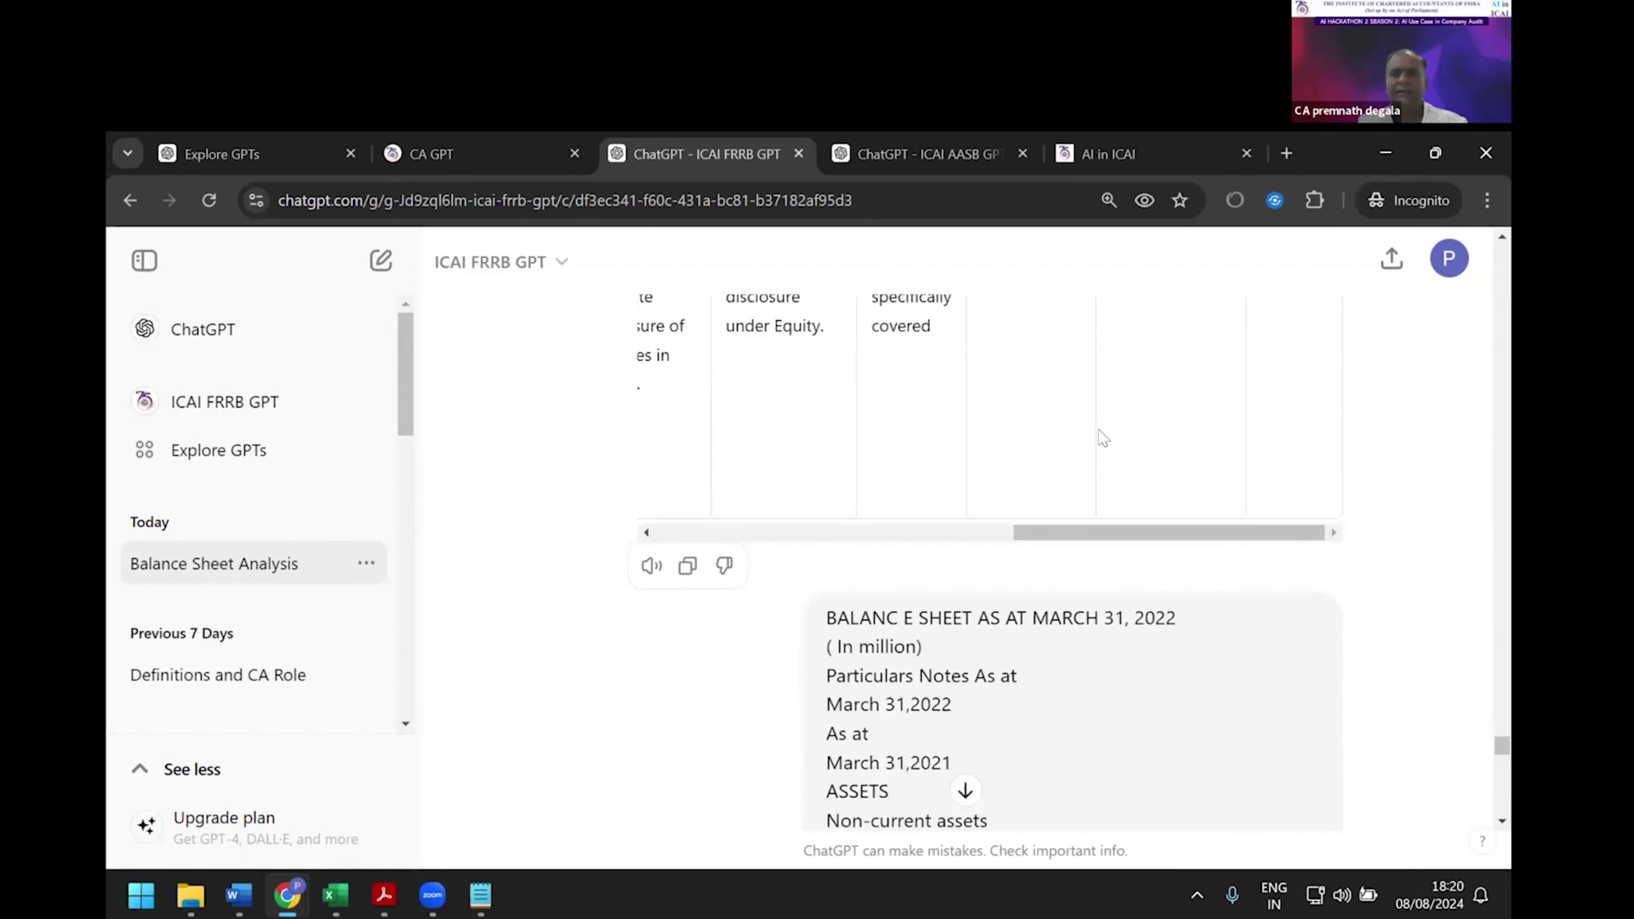
{"action": "scroll", "coordinate": [1103, 438], "scroll_direction": "up", "scroll_amount": 10}
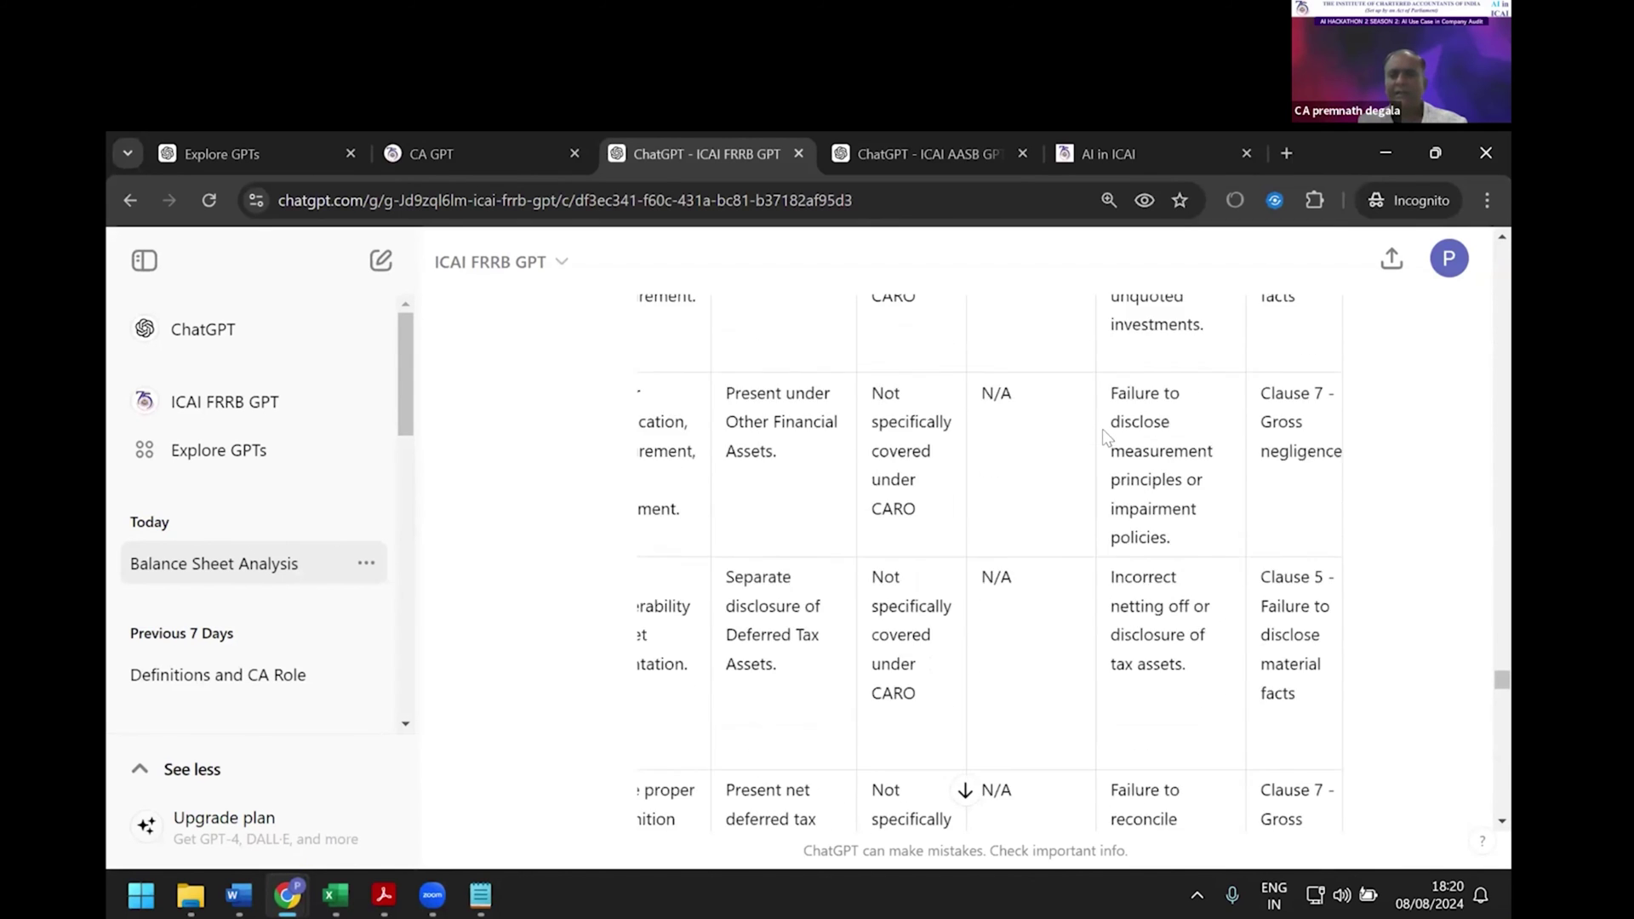
{"action": "scroll", "coordinate": [1103, 439], "scroll_direction": "up", "scroll_amount": 5}
{"action": "scroll", "coordinate": [1103, 438], "scroll_direction": "down", "scroll_amount": 3}
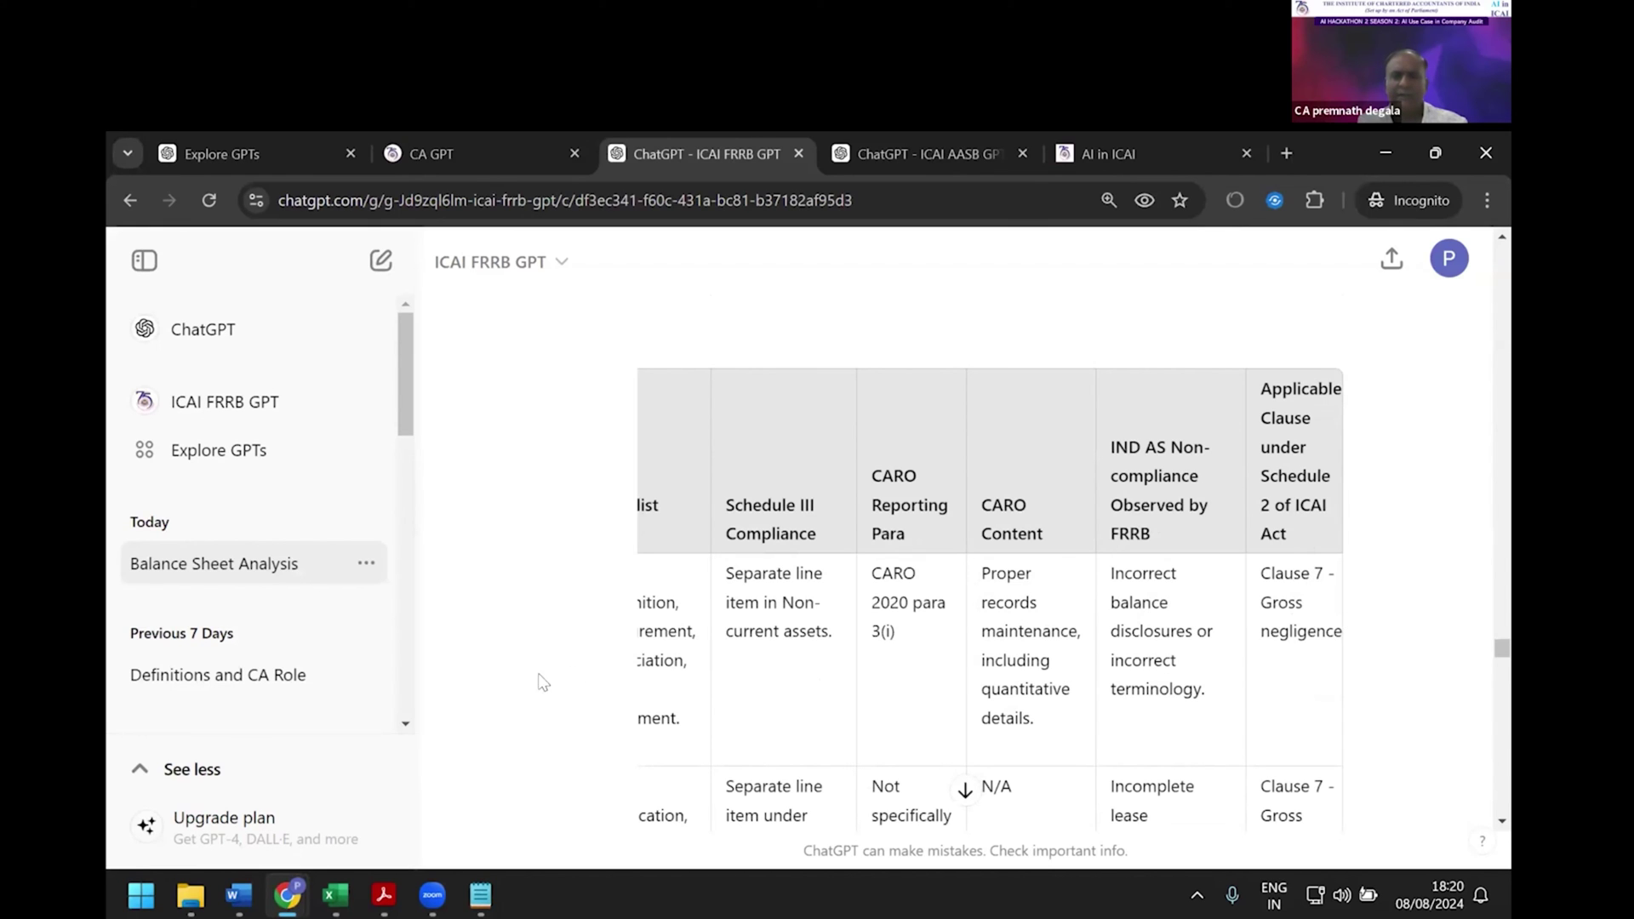
{"action": "scroll", "coordinate": [1331, 601], "scroll_direction": "down", "scroll_amount": 2}
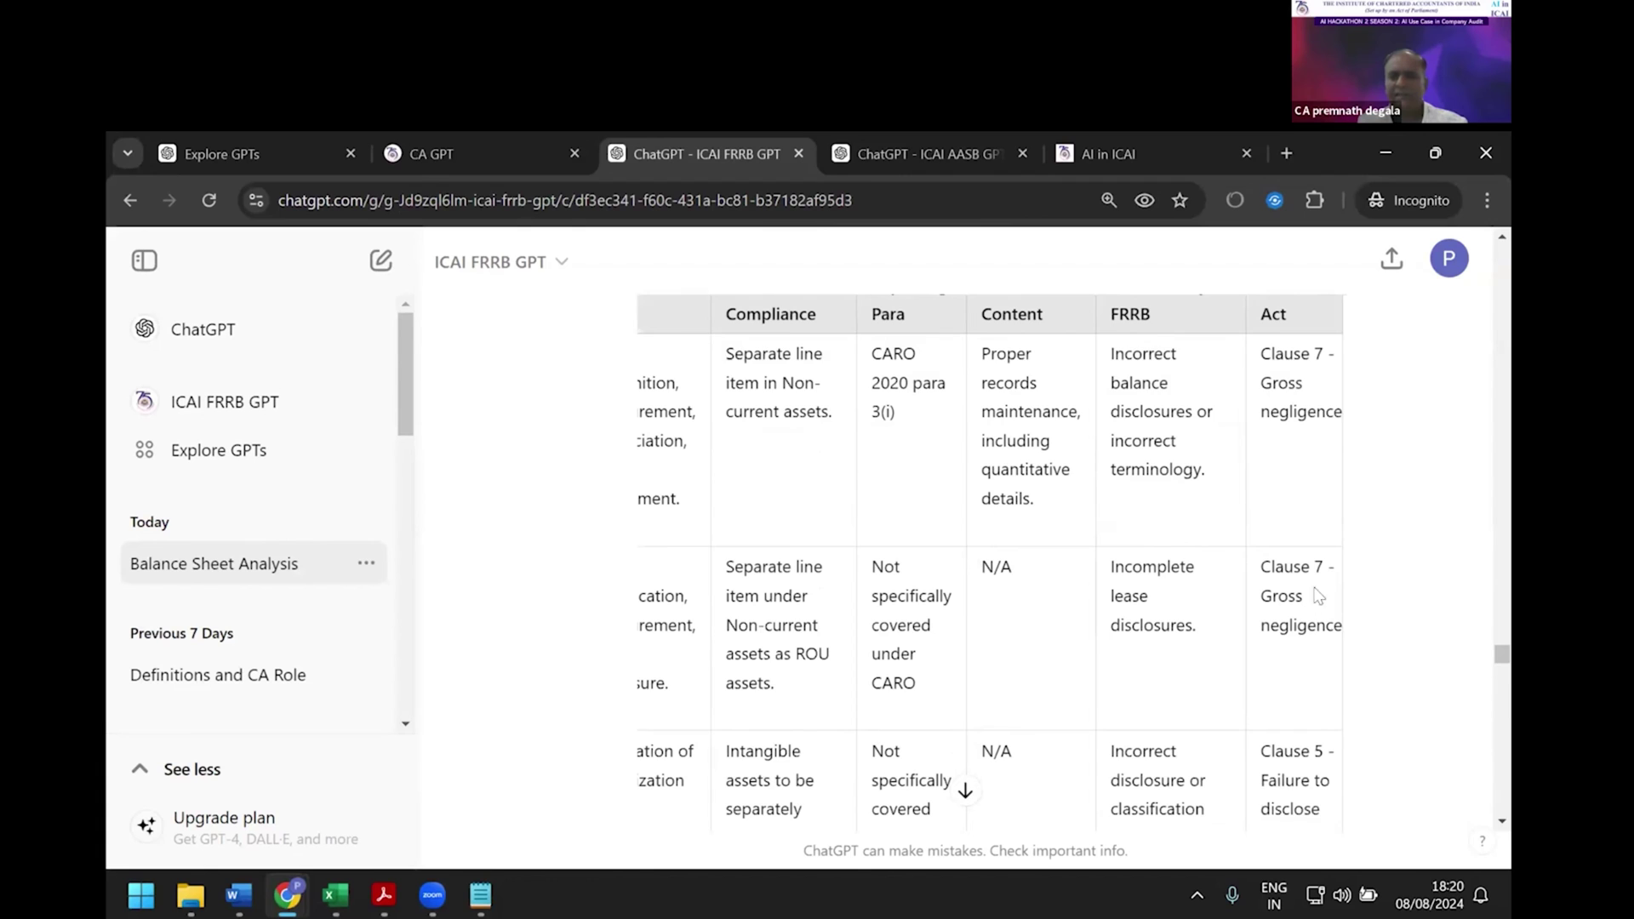
{"action": "scroll", "coordinate": [1317, 615], "scroll_direction": "down", "scroll_amount": 2}
{"action": "scroll", "coordinate": [1306, 589], "scroll_direction": "down", "scroll_amount": 2}
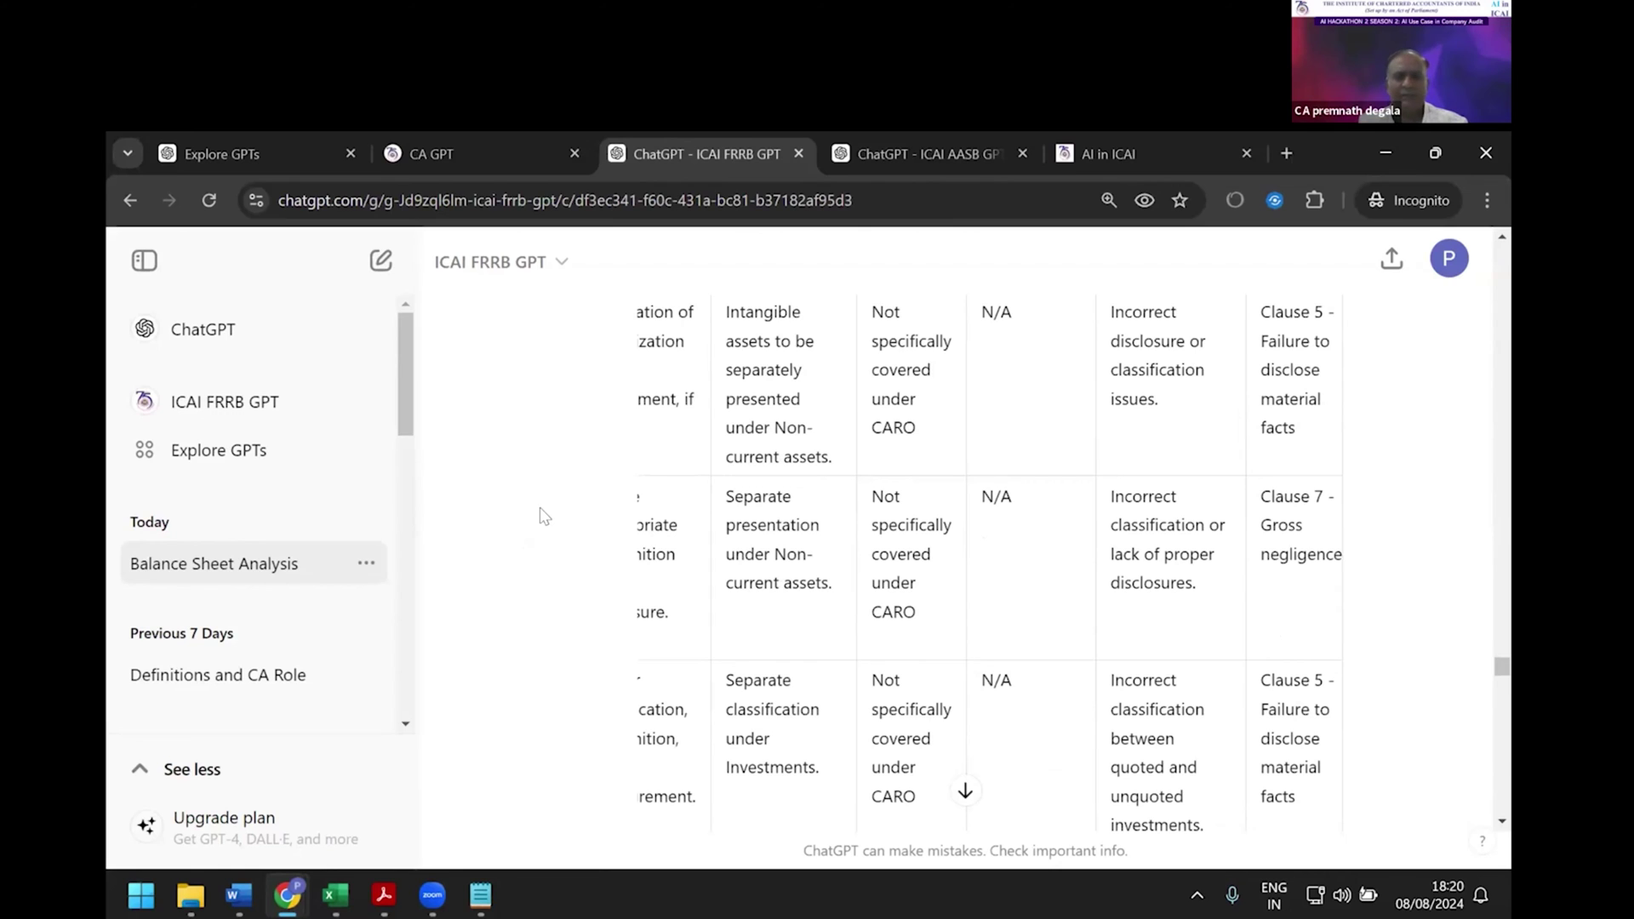
{"action": "left_click", "coordinate": [229, 892]}
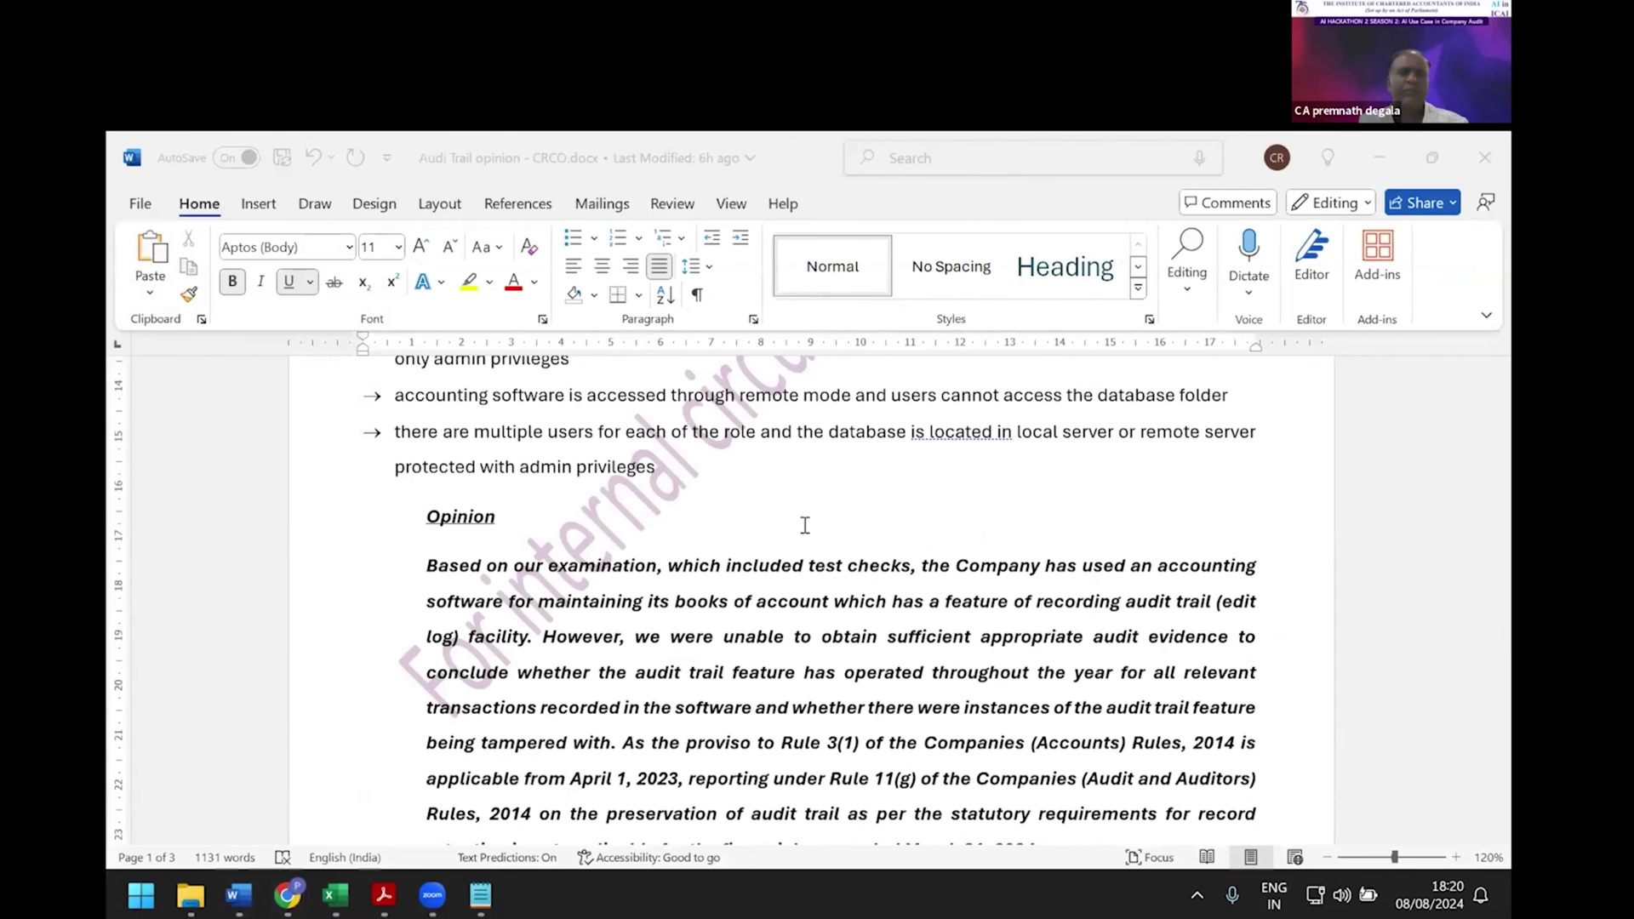
Select the entire Rule 11(g) audit trail opinion document in Word for copying.
{"action": "left_click", "coordinate": [209, 807]}
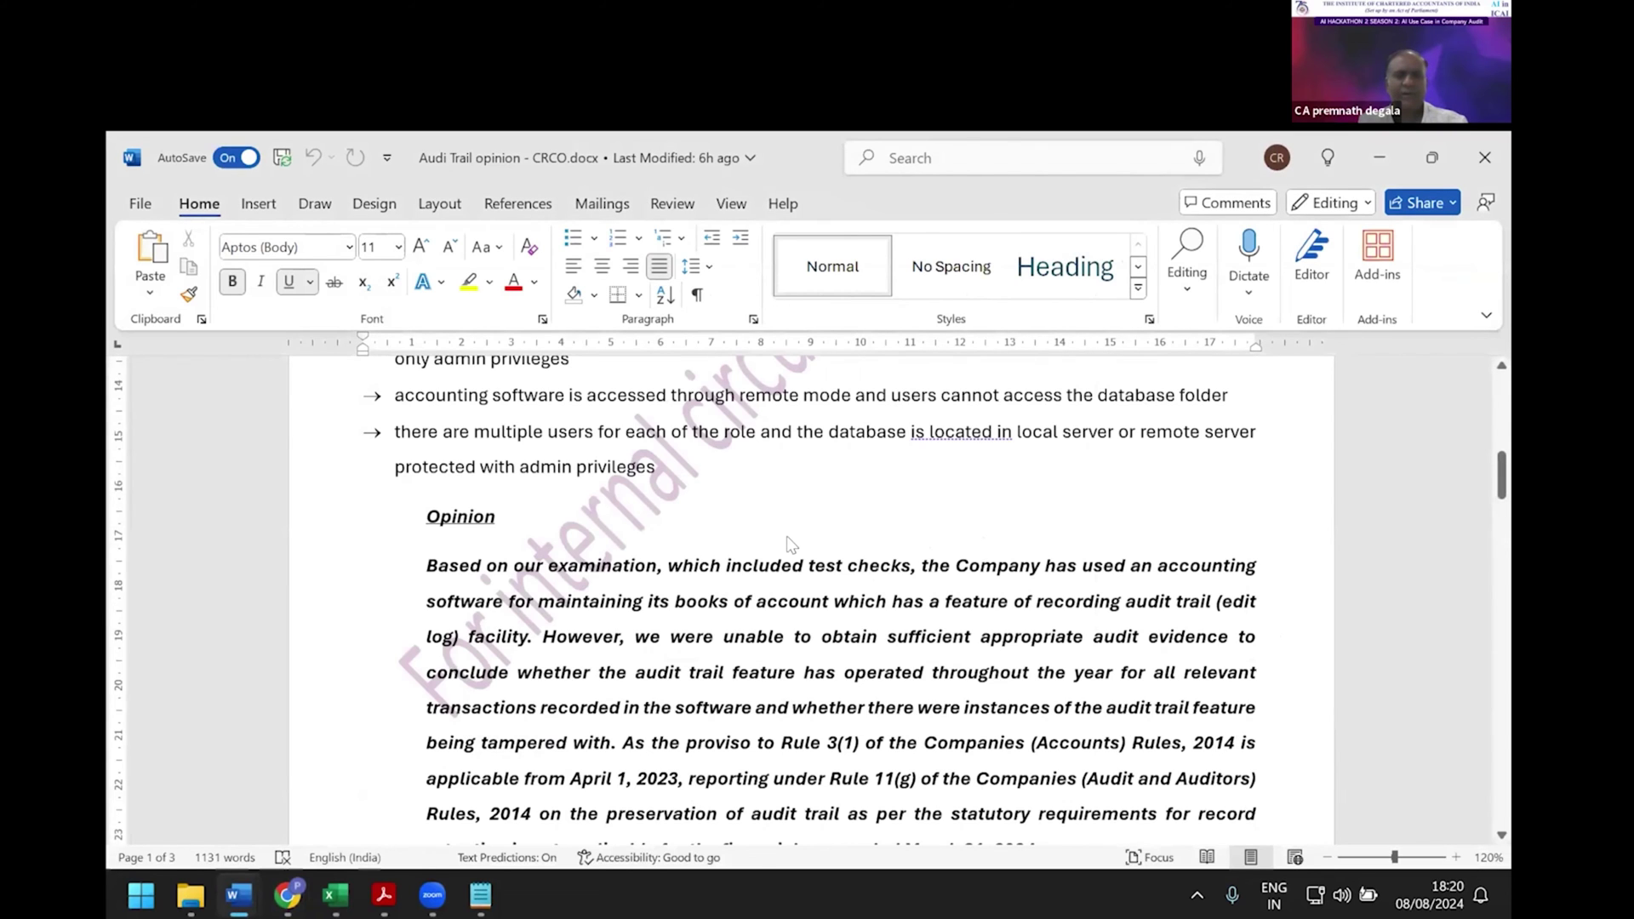
{"action": "key", "text": "ctrl+a"}
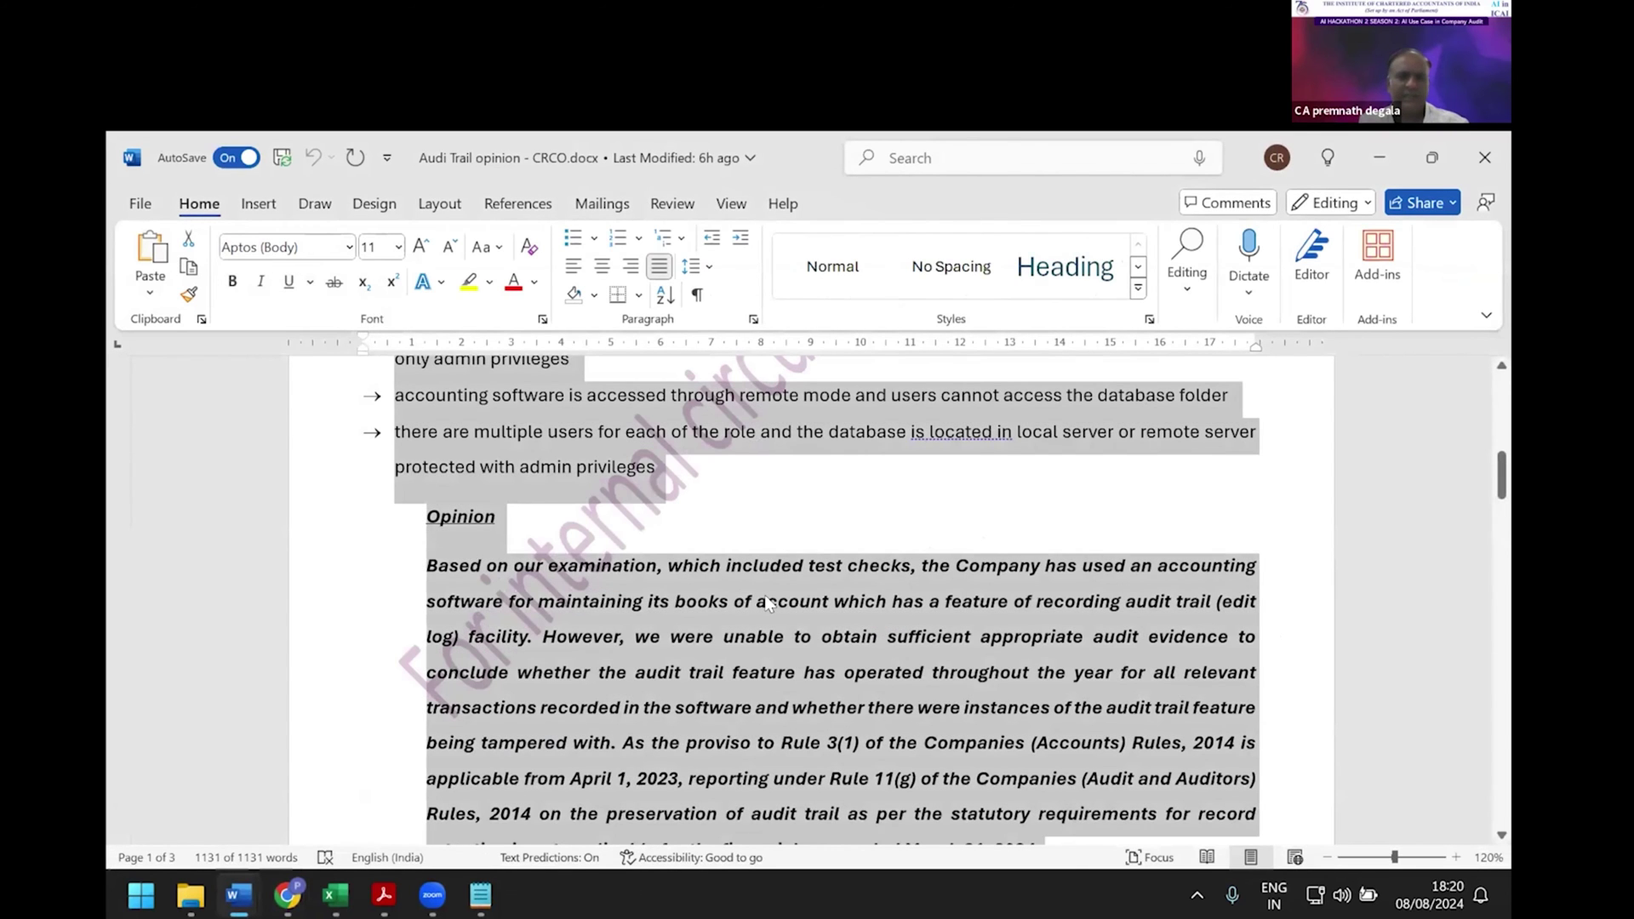
{"action": "scroll", "coordinate": [774, 570], "scroll_direction": "up", "scroll_amount": 8}
{"action": "scroll", "coordinate": [769, 596], "scroll_direction": "up", "scroll_amount": 1}
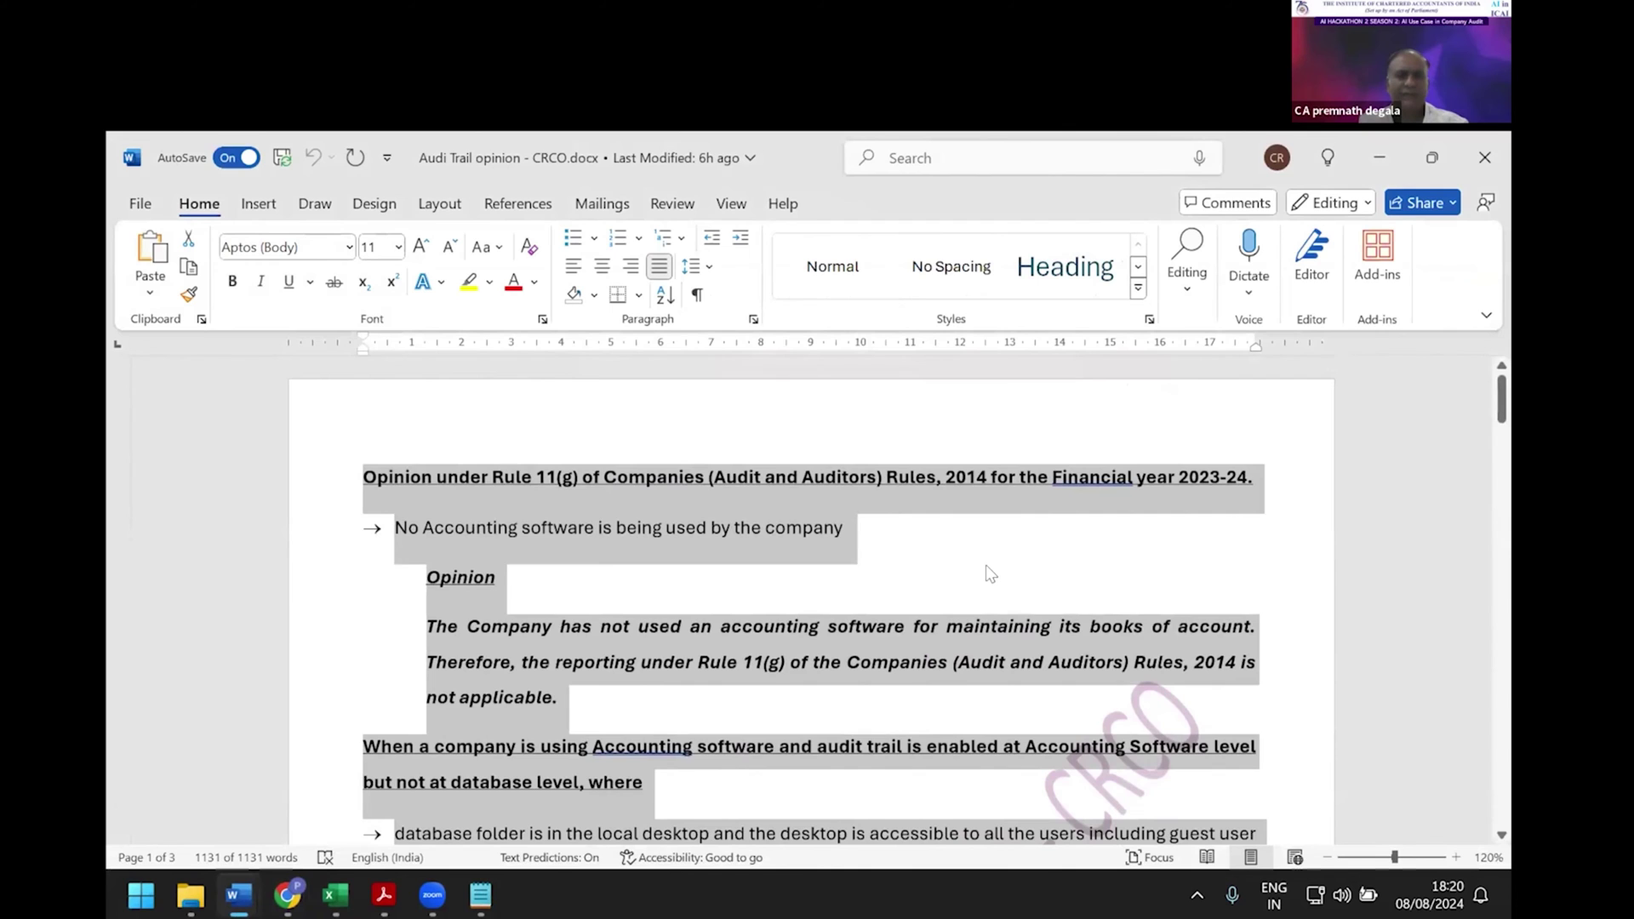
{"action": "scroll", "coordinate": [729, 594], "scroll_direction": "up", "scroll_amount": 5, "text": "ctrl"}
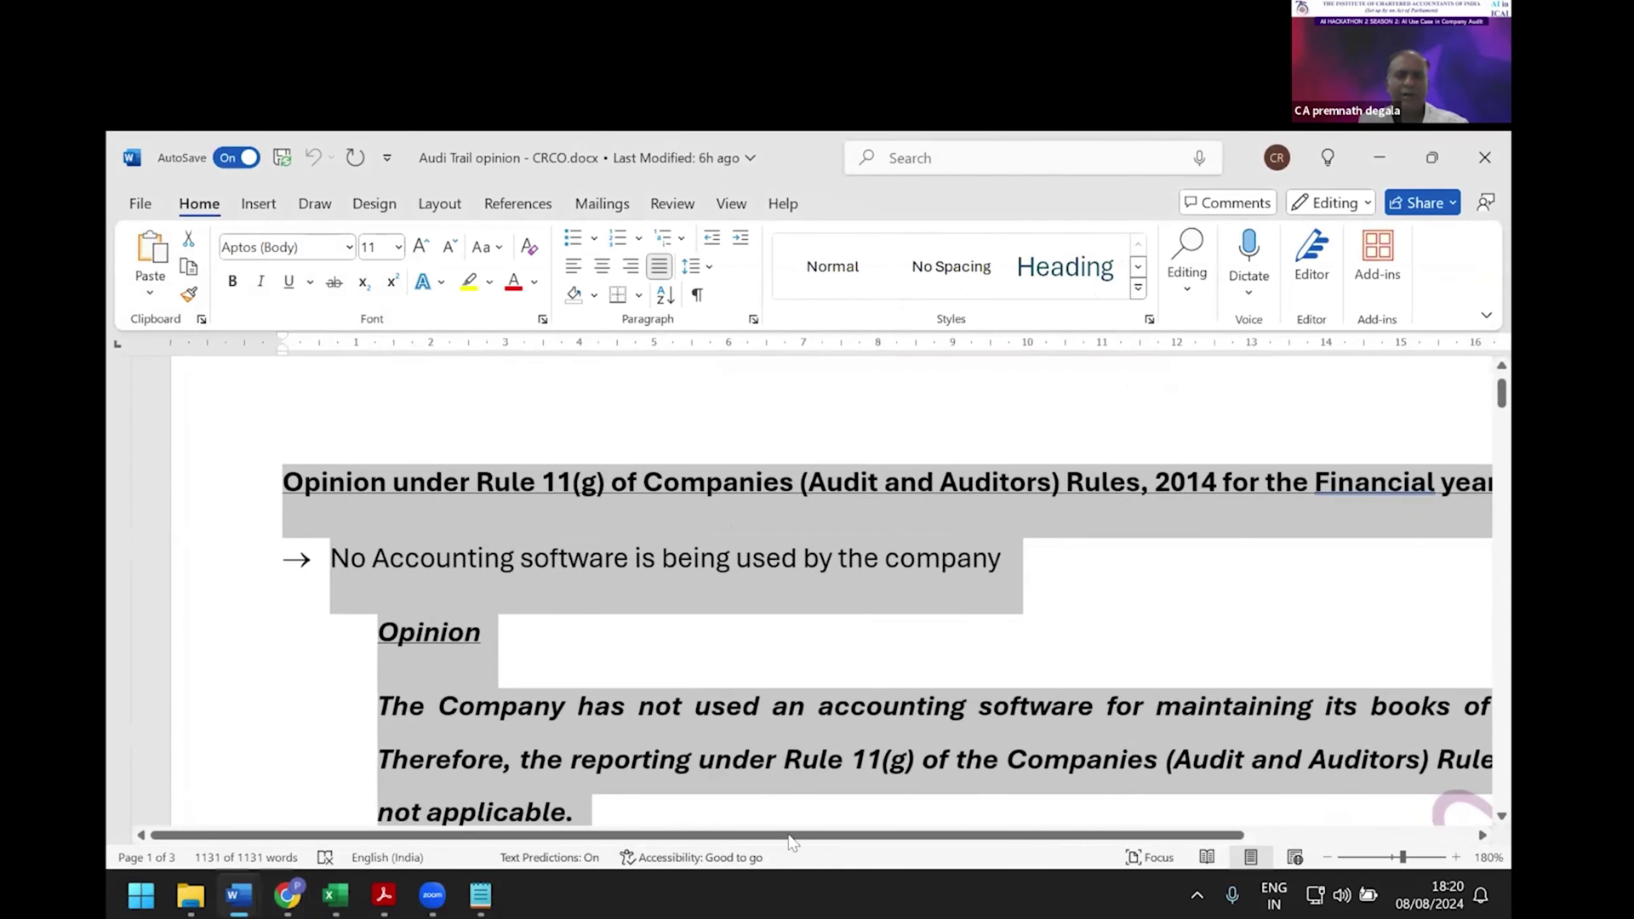
Scroll through the opinion's sections, from the top down to the Rule 11(g) paragraph.
{"action": "scroll", "coordinate": [789, 839], "scroll_direction": "right", "scroll_amount": 5}
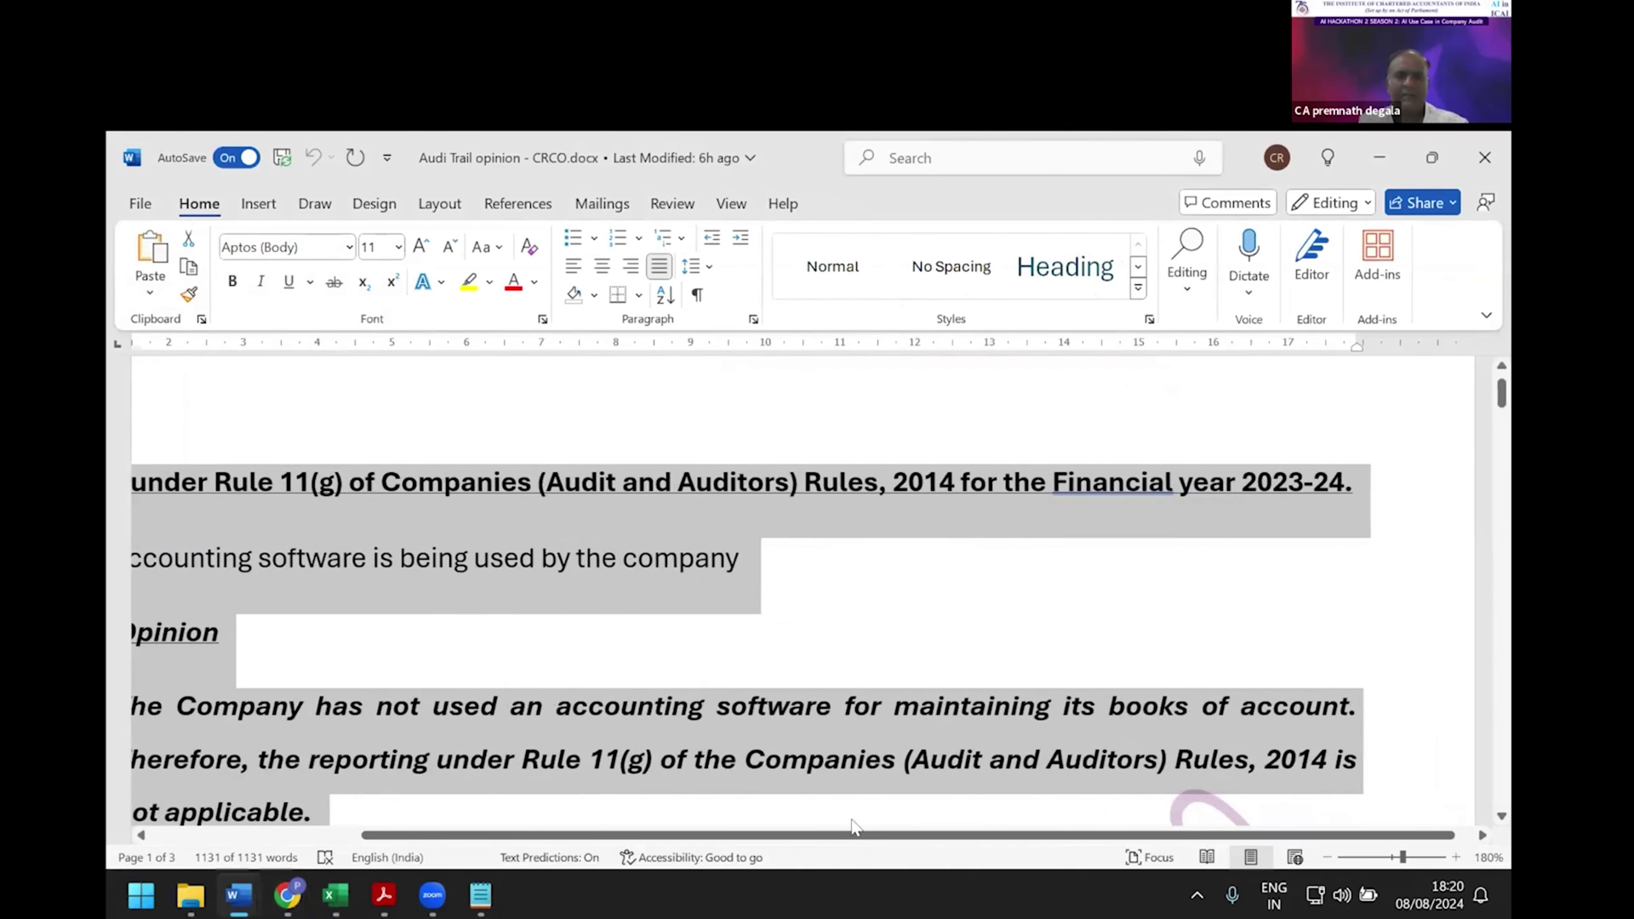
{"action": "scroll", "coordinate": [853, 830], "scroll_direction": "left", "scroll_amount": 2}
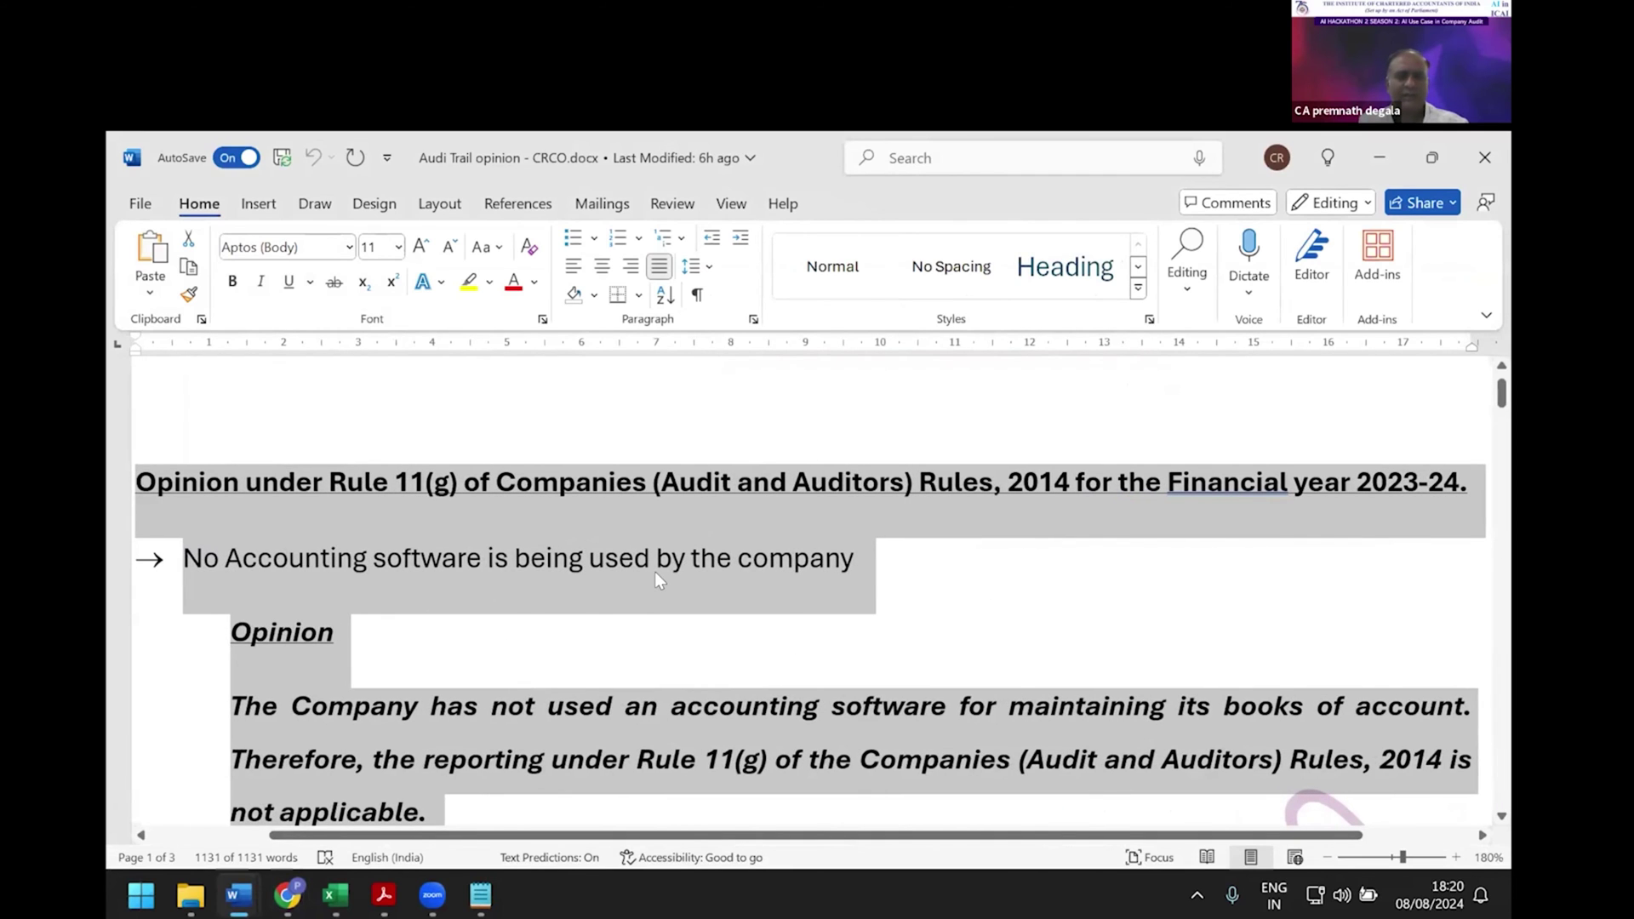
{"action": "scroll", "coordinate": [656, 574], "scroll_direction": "down", "scroll_amount": 5}
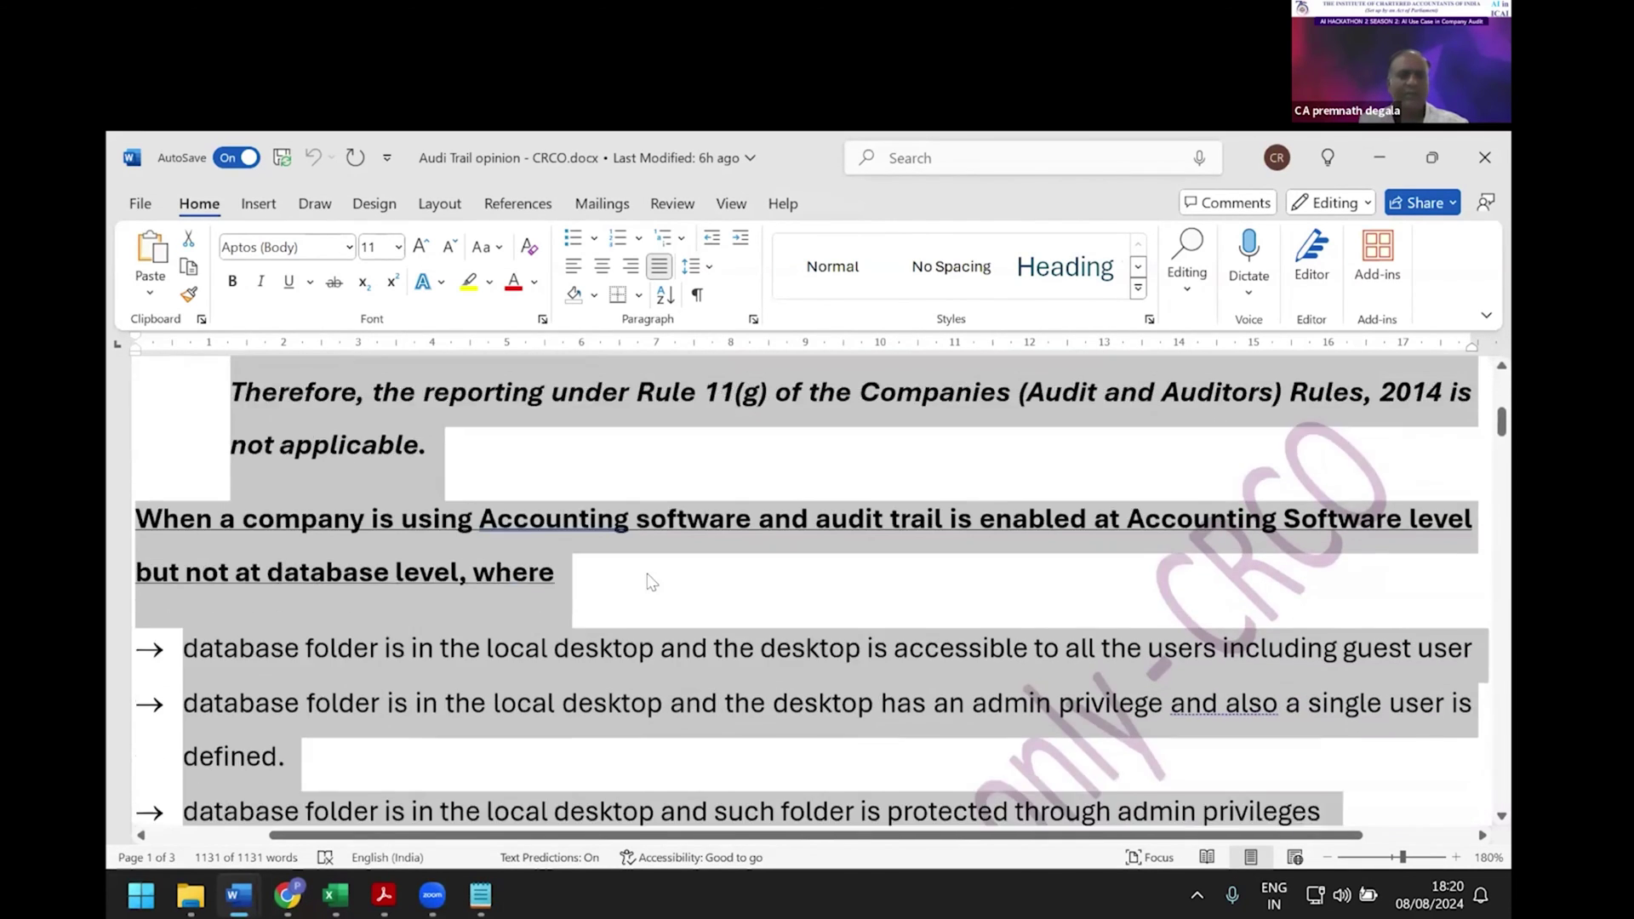
{"action": "scroll", "coordinate": [651, 582], "scroll_direction": "down", "scroll_amount": 2}
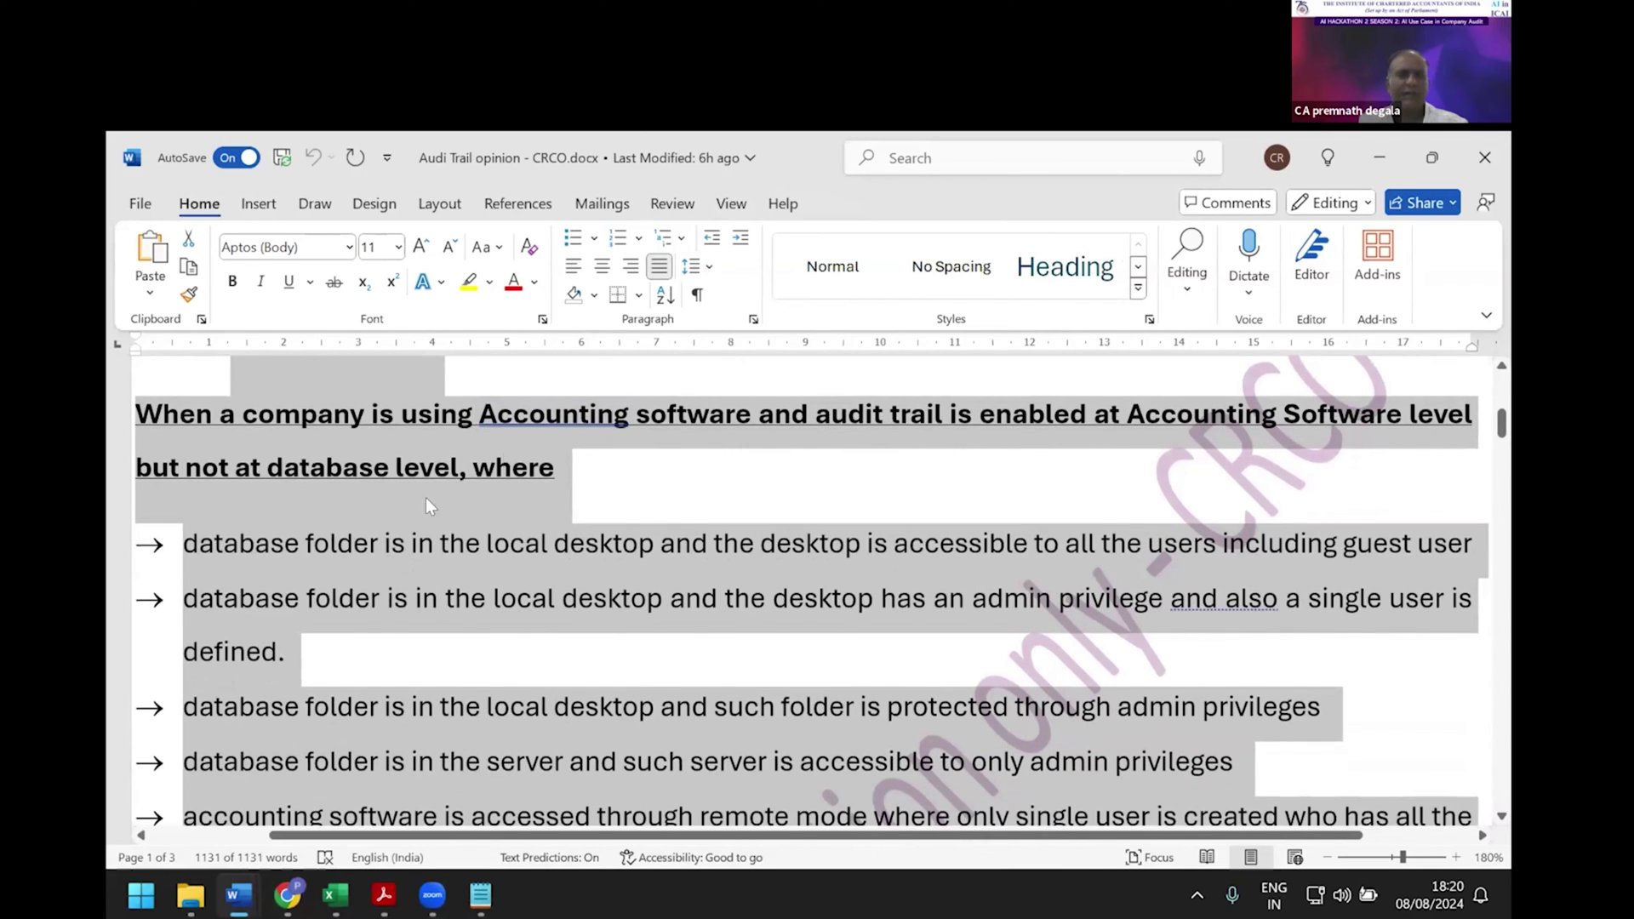
{"action": "scroll", "coordinate": [683, 514], "scroll_direction": "down", "scroll_amount": 6}
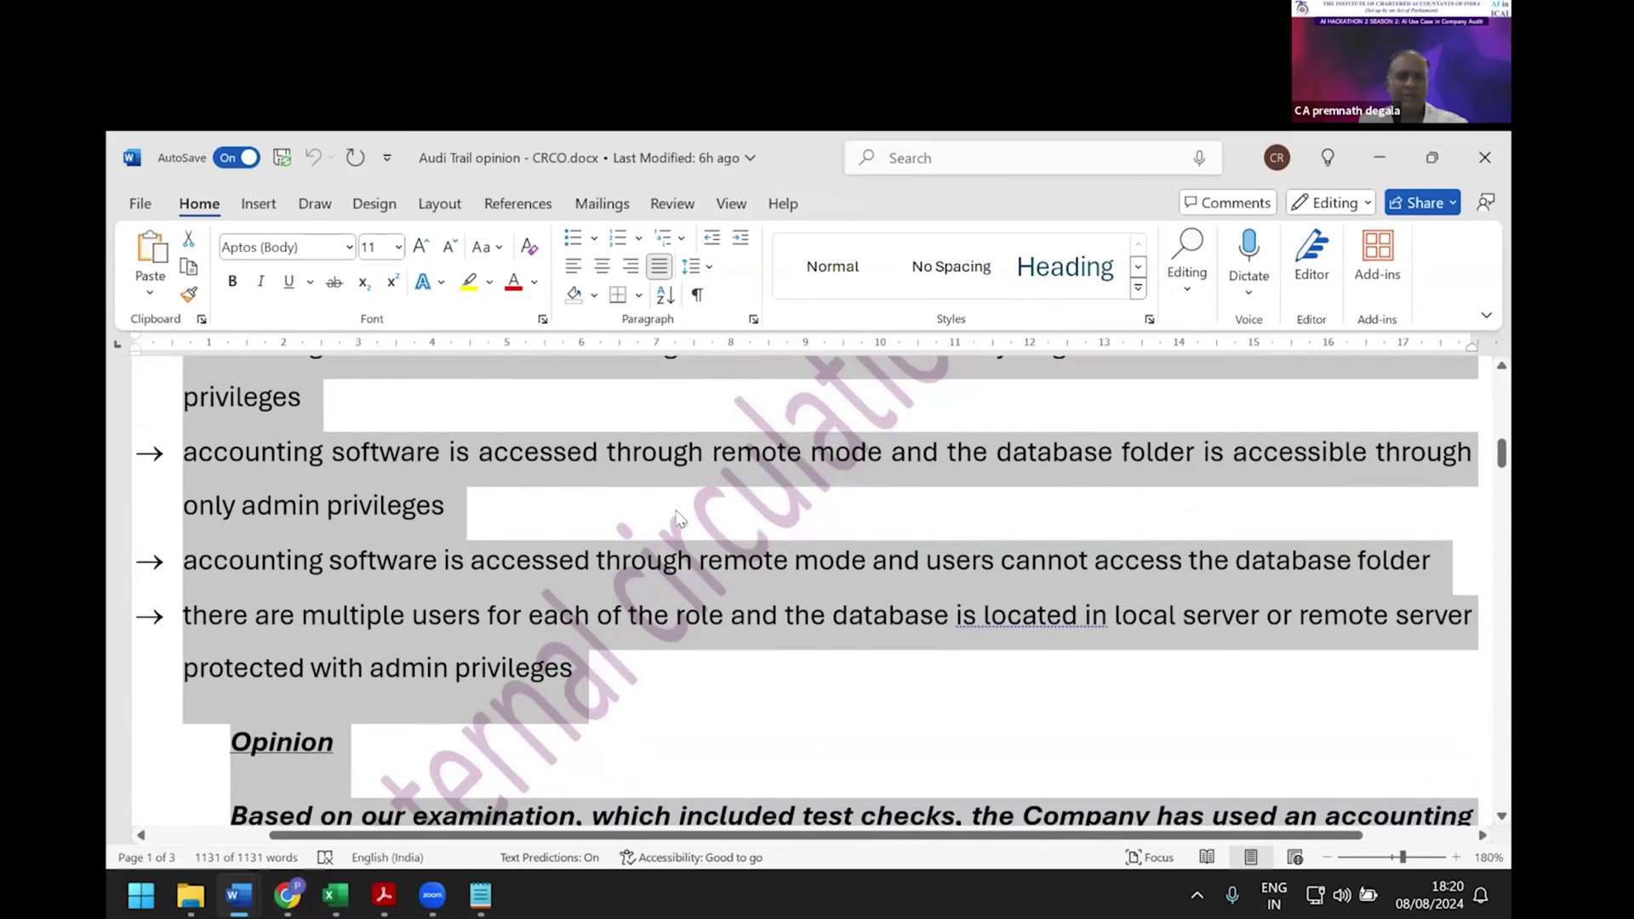
{"action": "scroll", "coordinate": [983, 586], "scroll_direction": "down", "scroll_amount": 5}
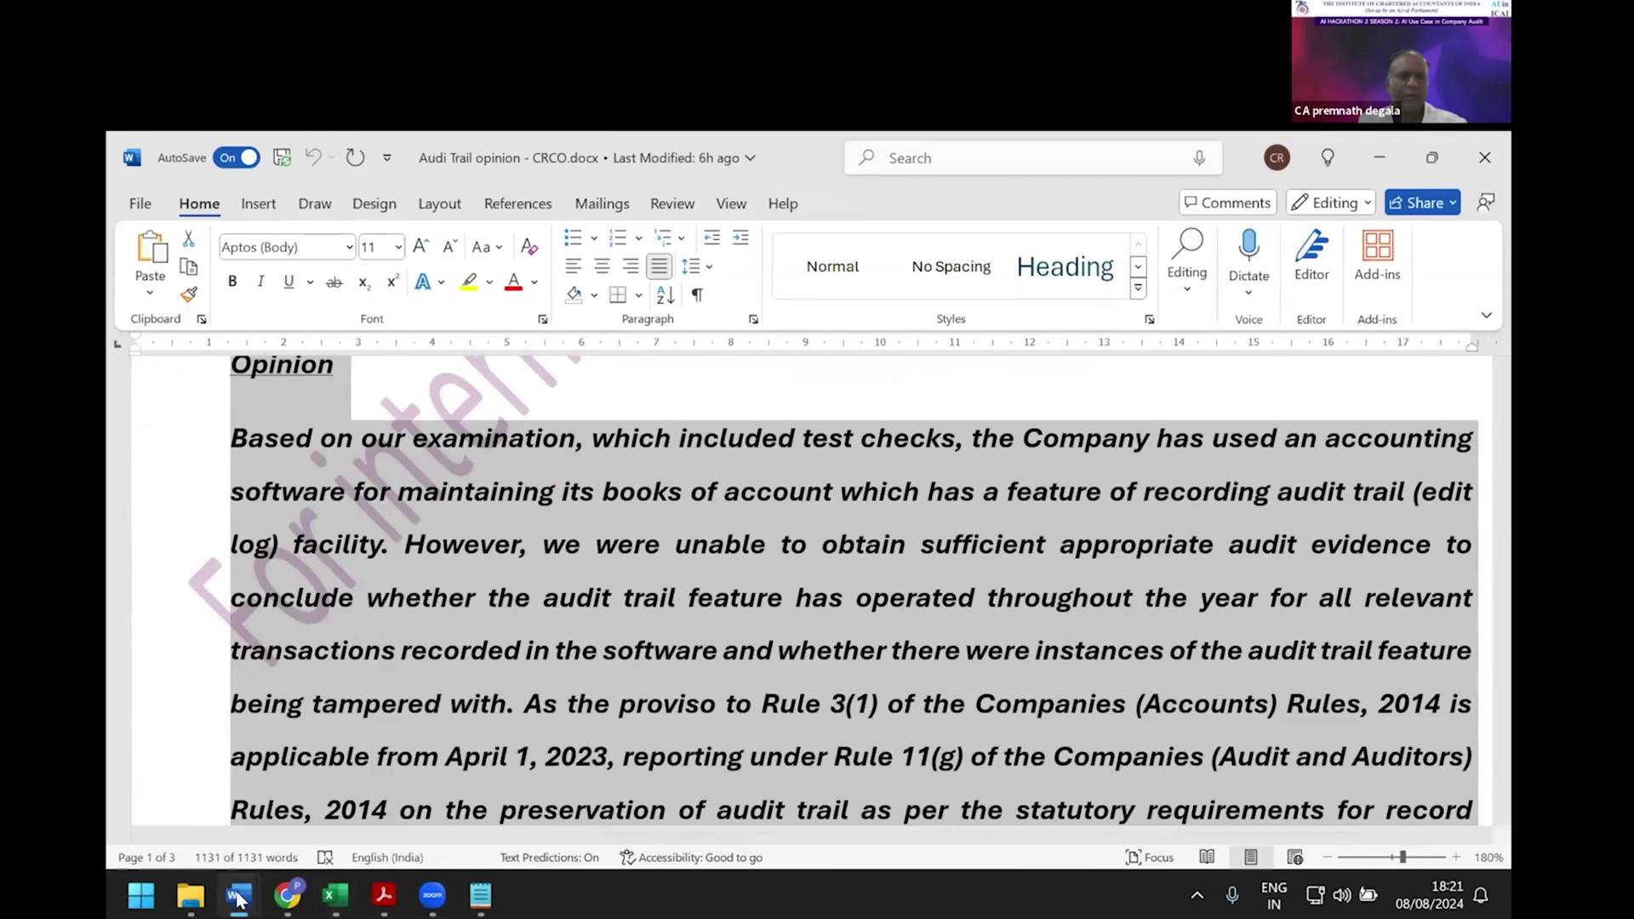
{"action": "left_click", "coordinate": [288, 895]}
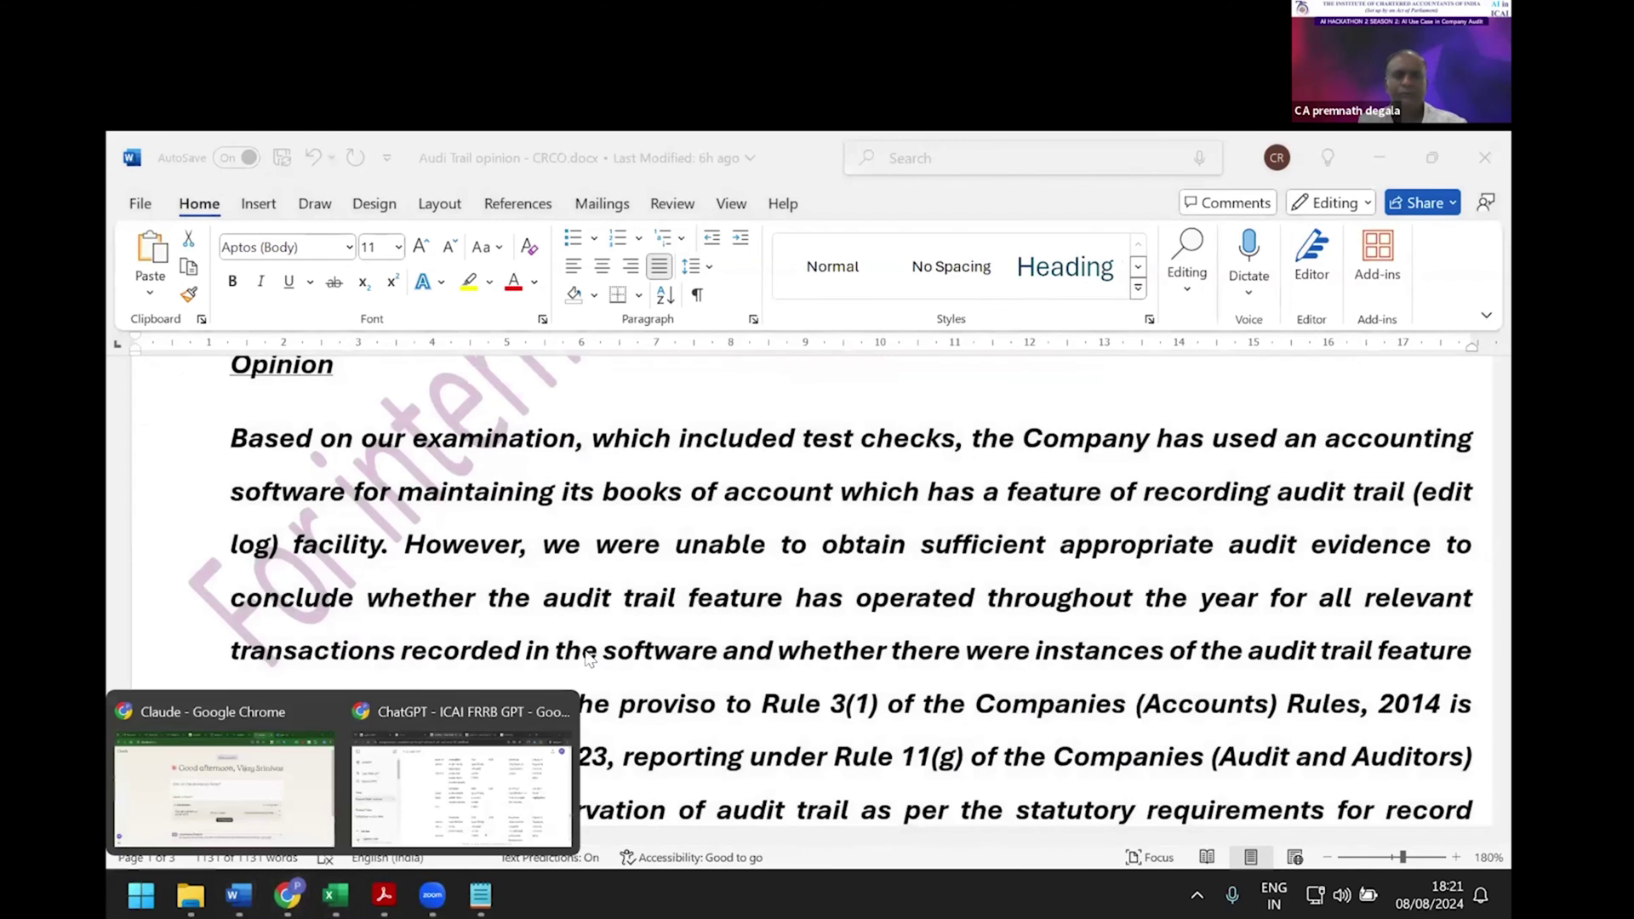
Paste the copied Rule 11(g) opinion text into a new Claude chat.
{"action": "left_click", "coordinate": [461, 783]}
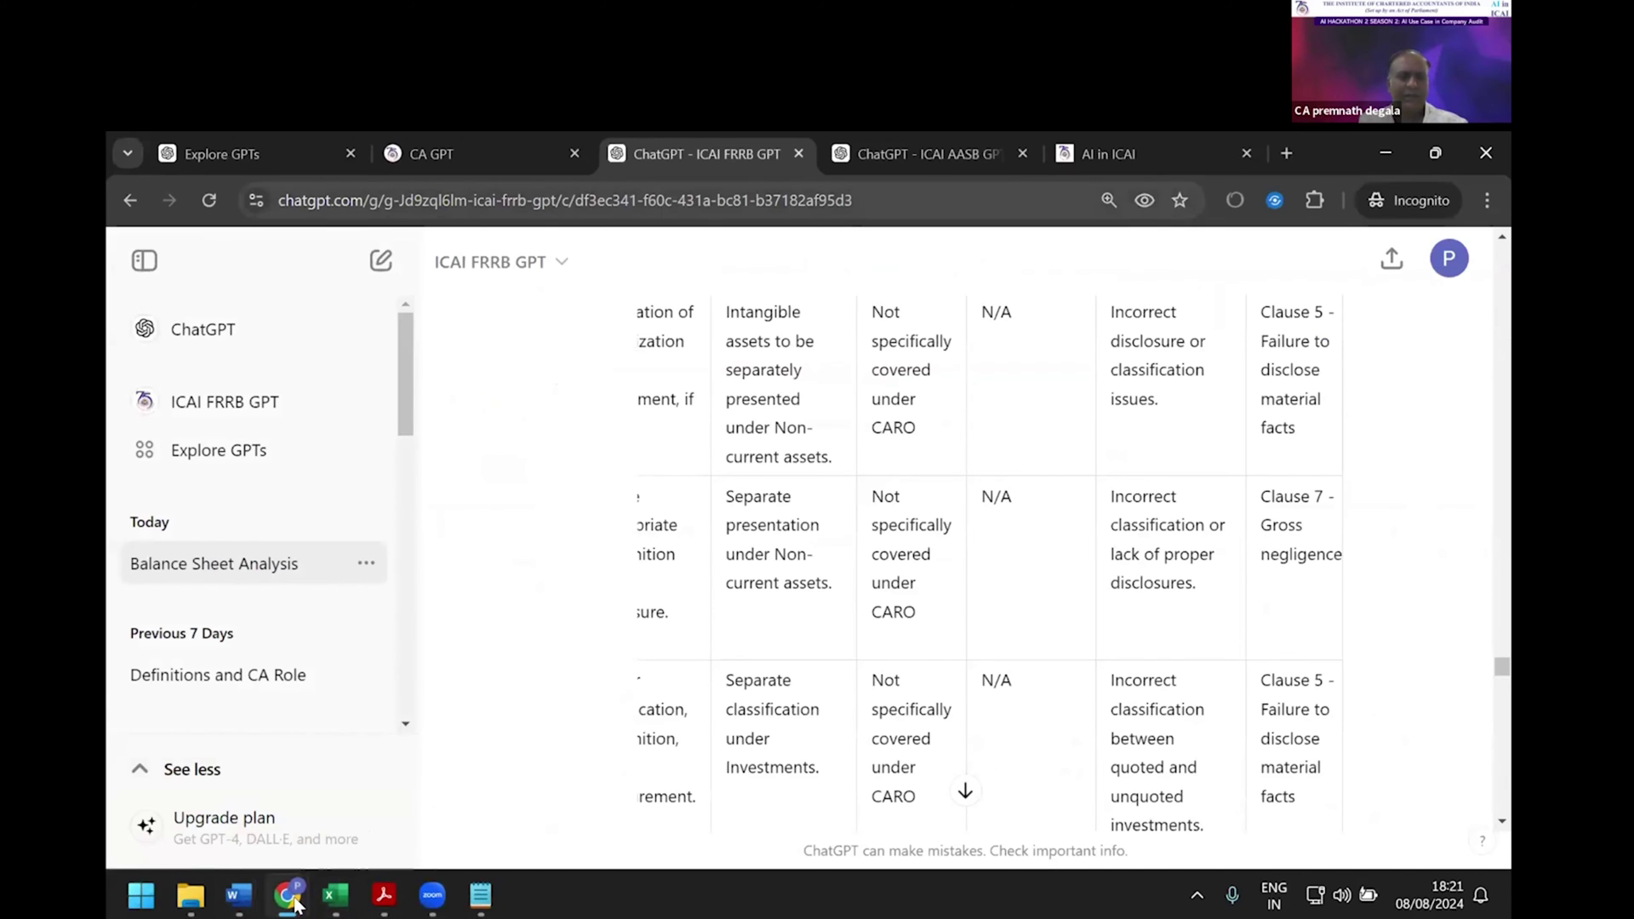
{"action": "mouse_move", "coordinate": [287, 894]}
{"action": "left_click", "coordinate": [264, 812]}
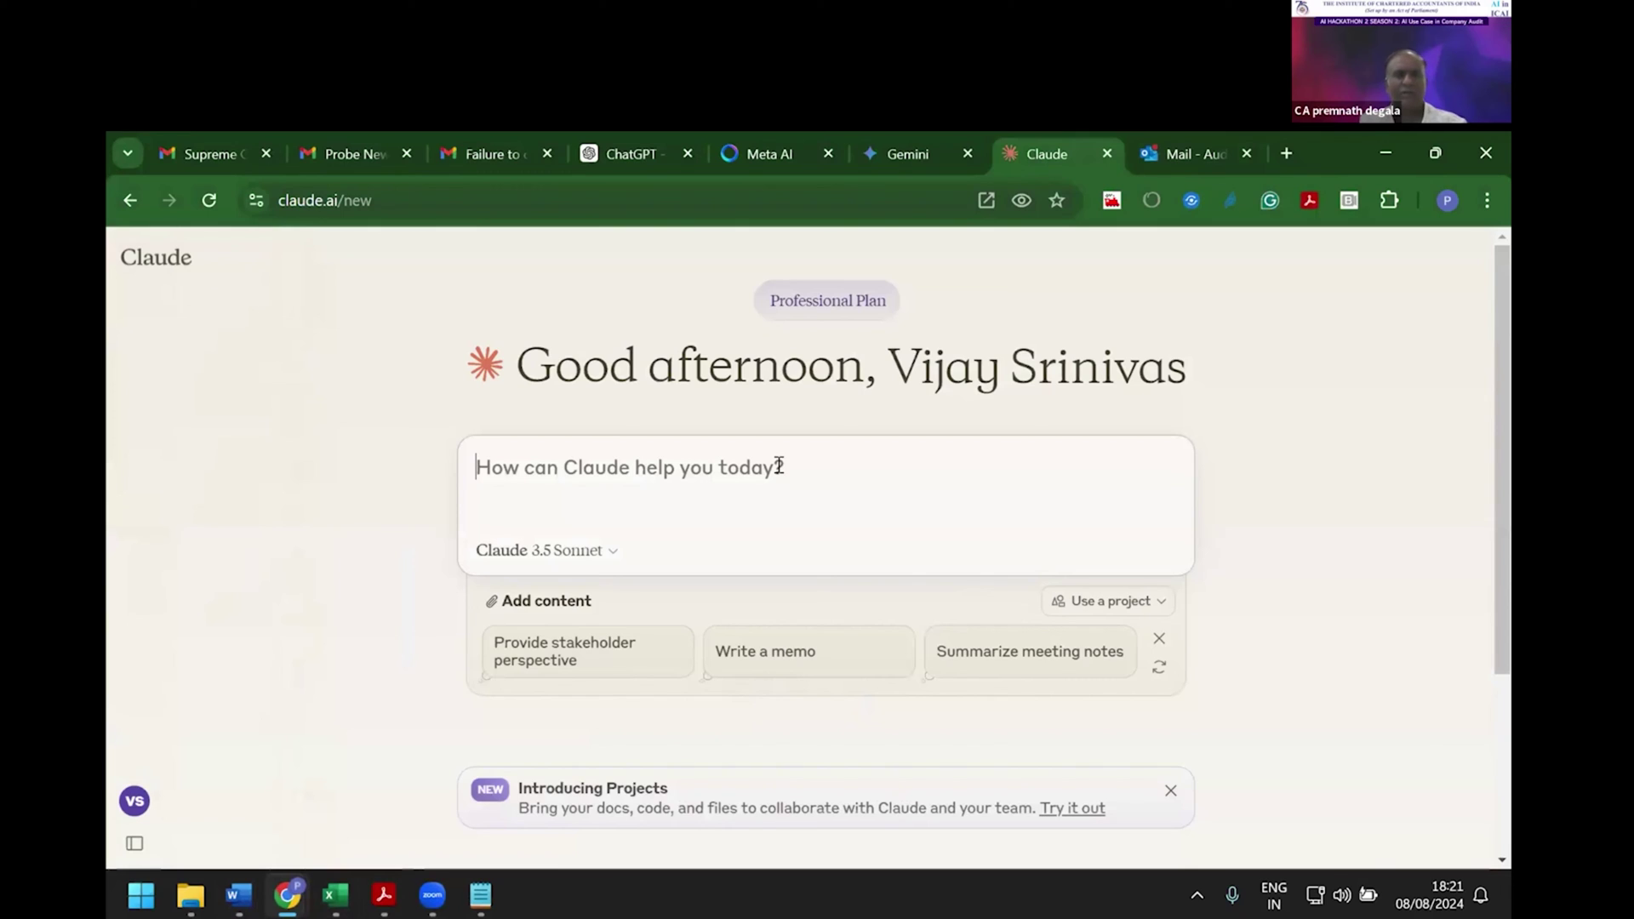
{"action": "key", "text": "ctrl+v"}
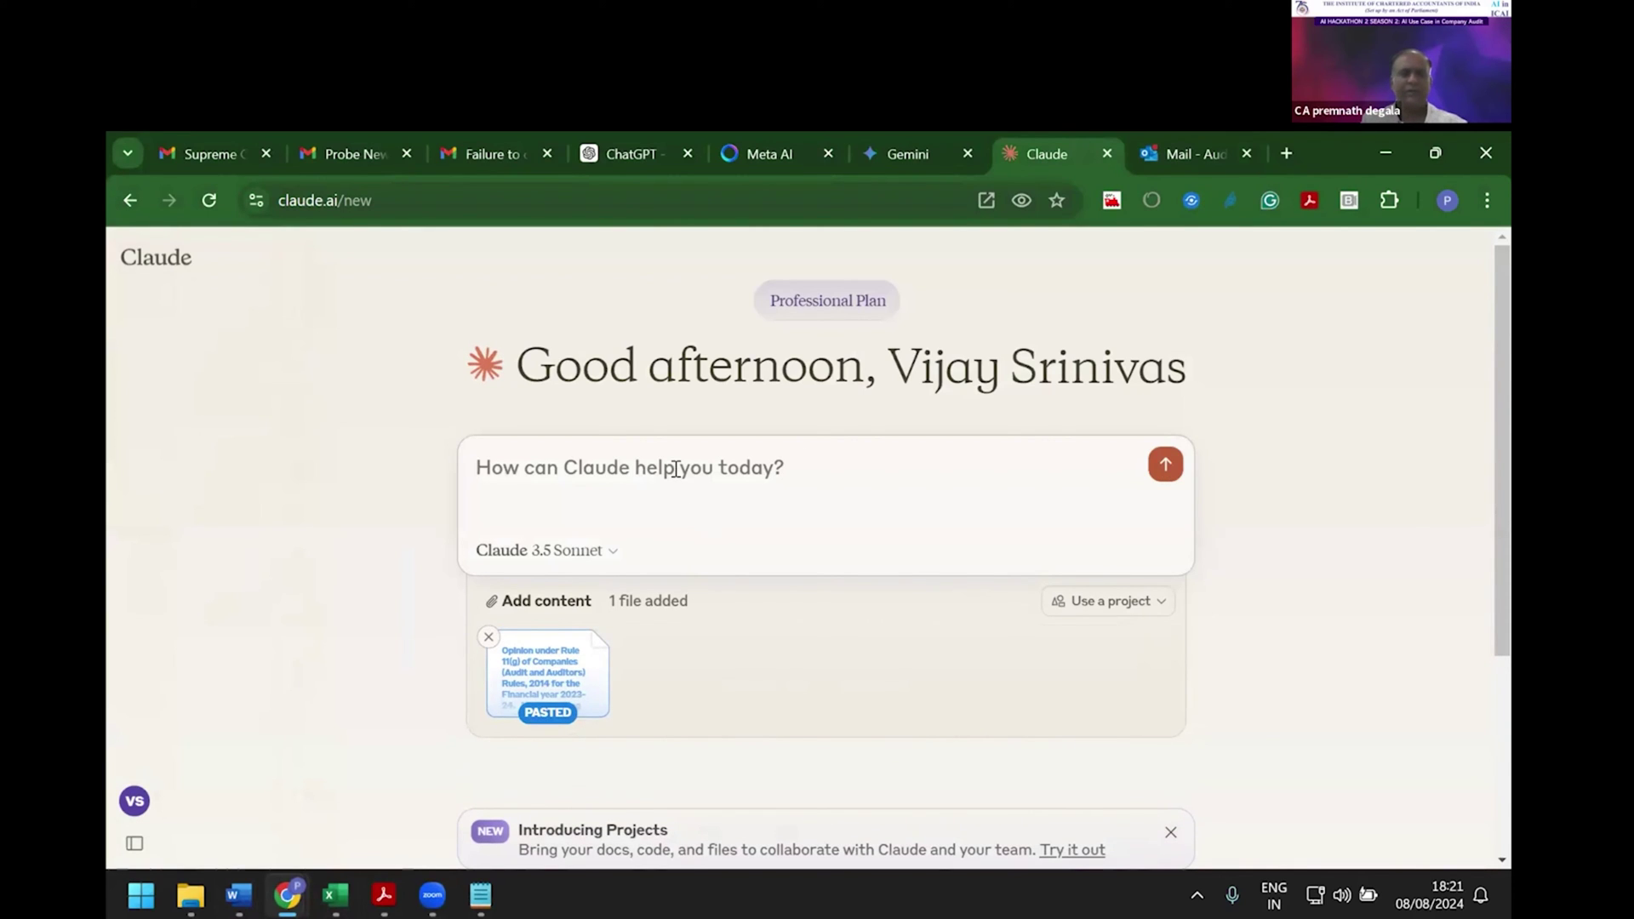
Ask Claude for an audit trail checklist that yields an audit trail reporting paragraph, with the opinion pasted, and send.
{"action": "type", "text": "kindly pr"}
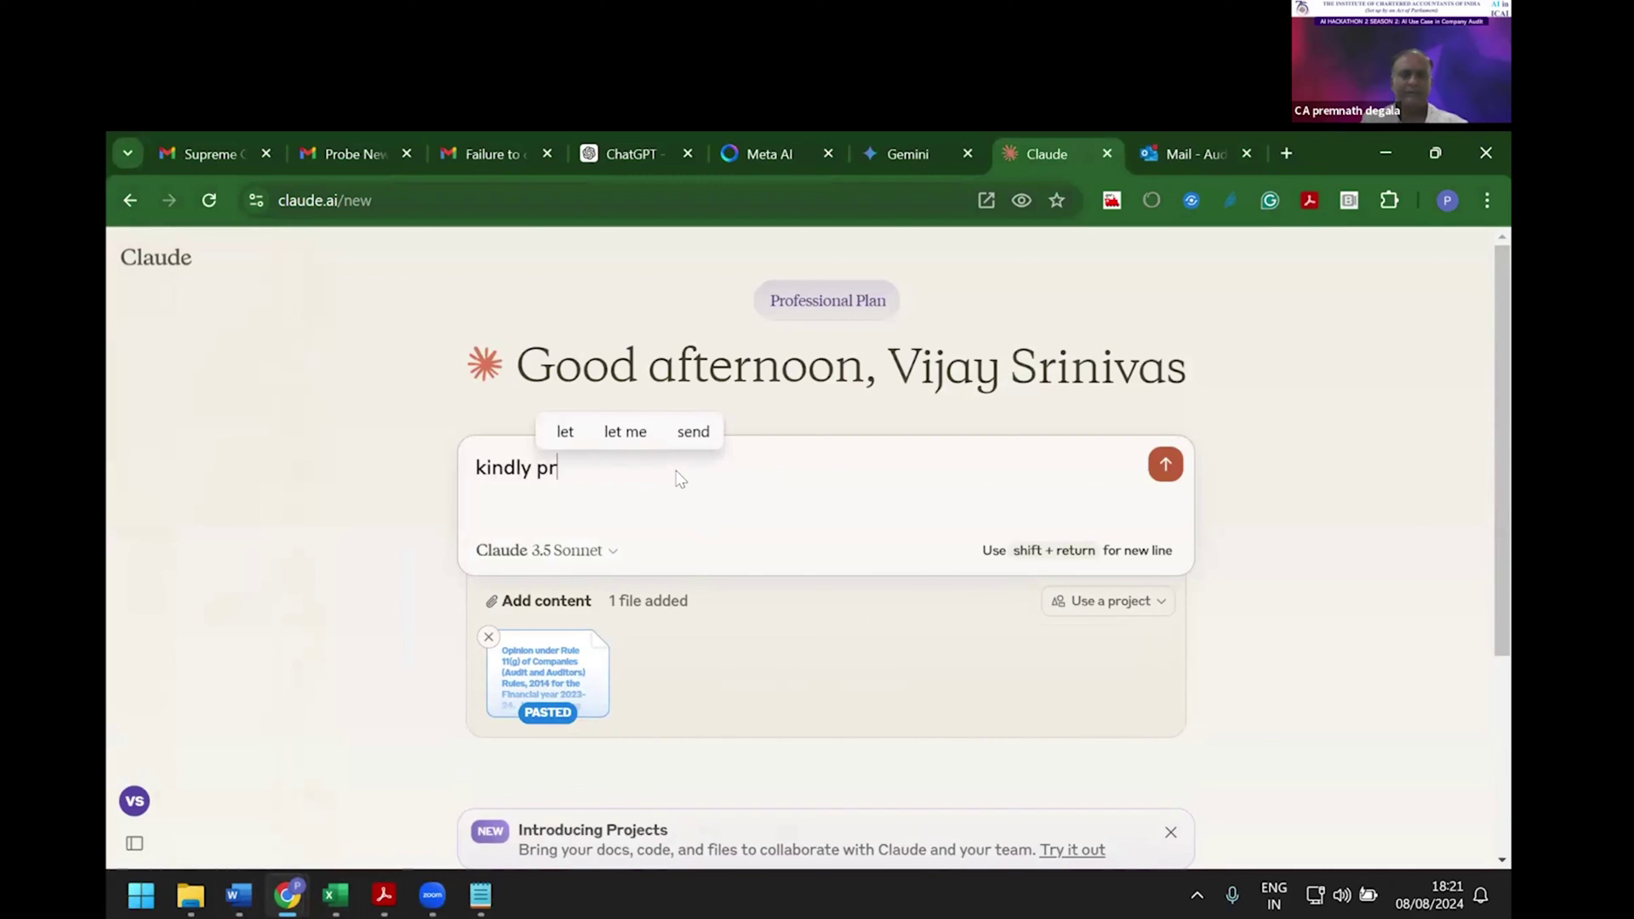
{"action": "type", "text": "ovide "}
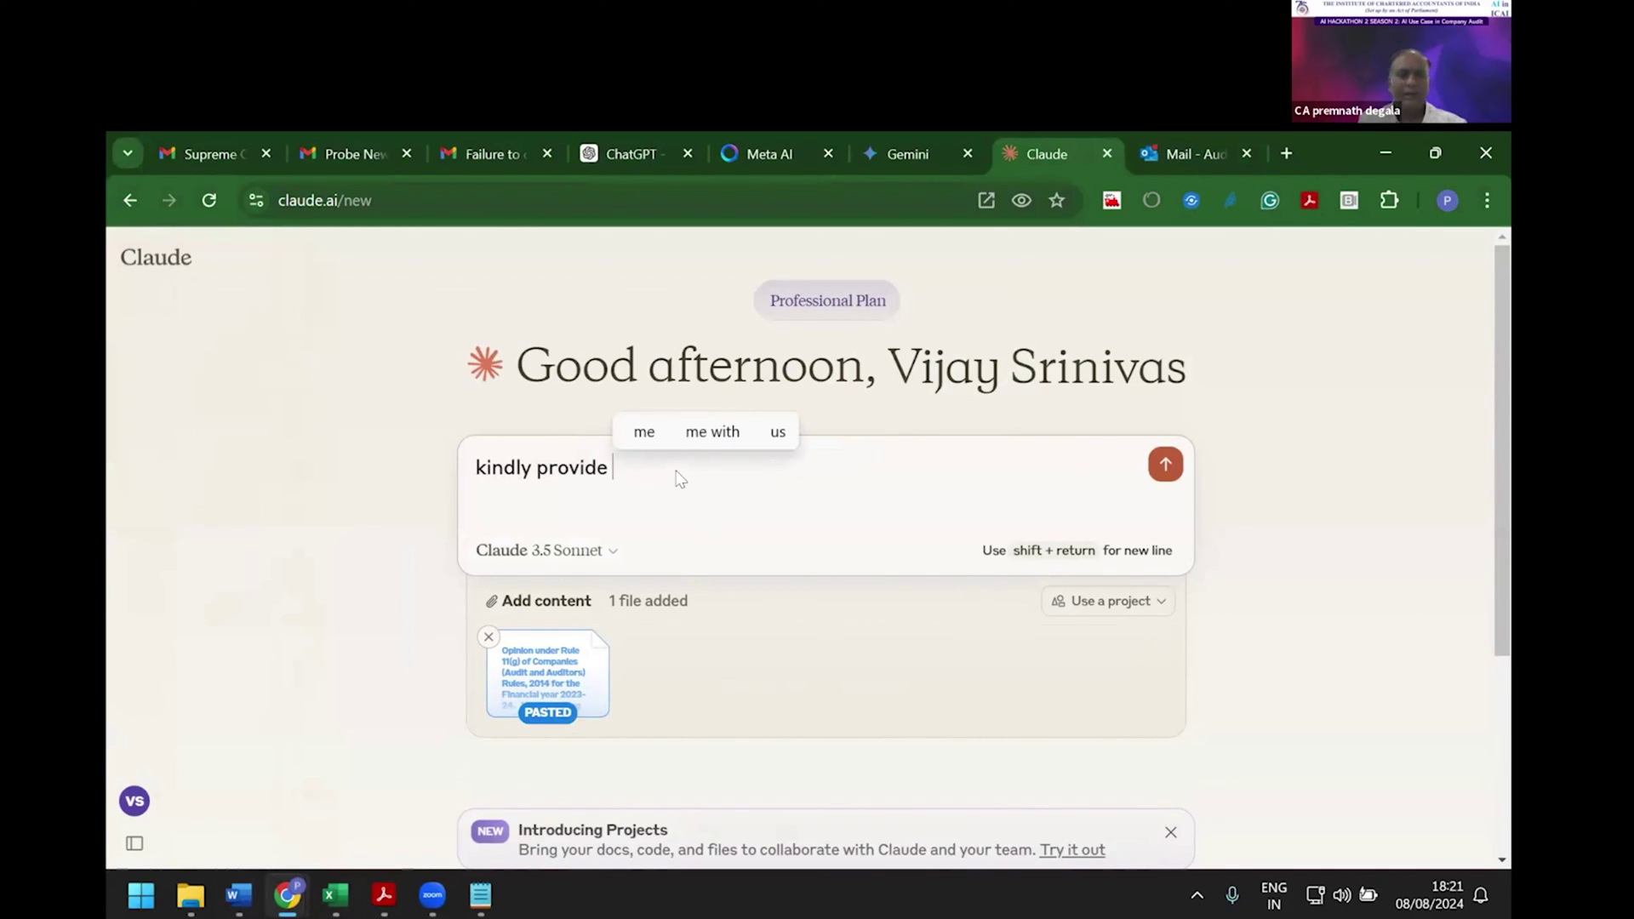
{"action": "type", "text": "checkl"}
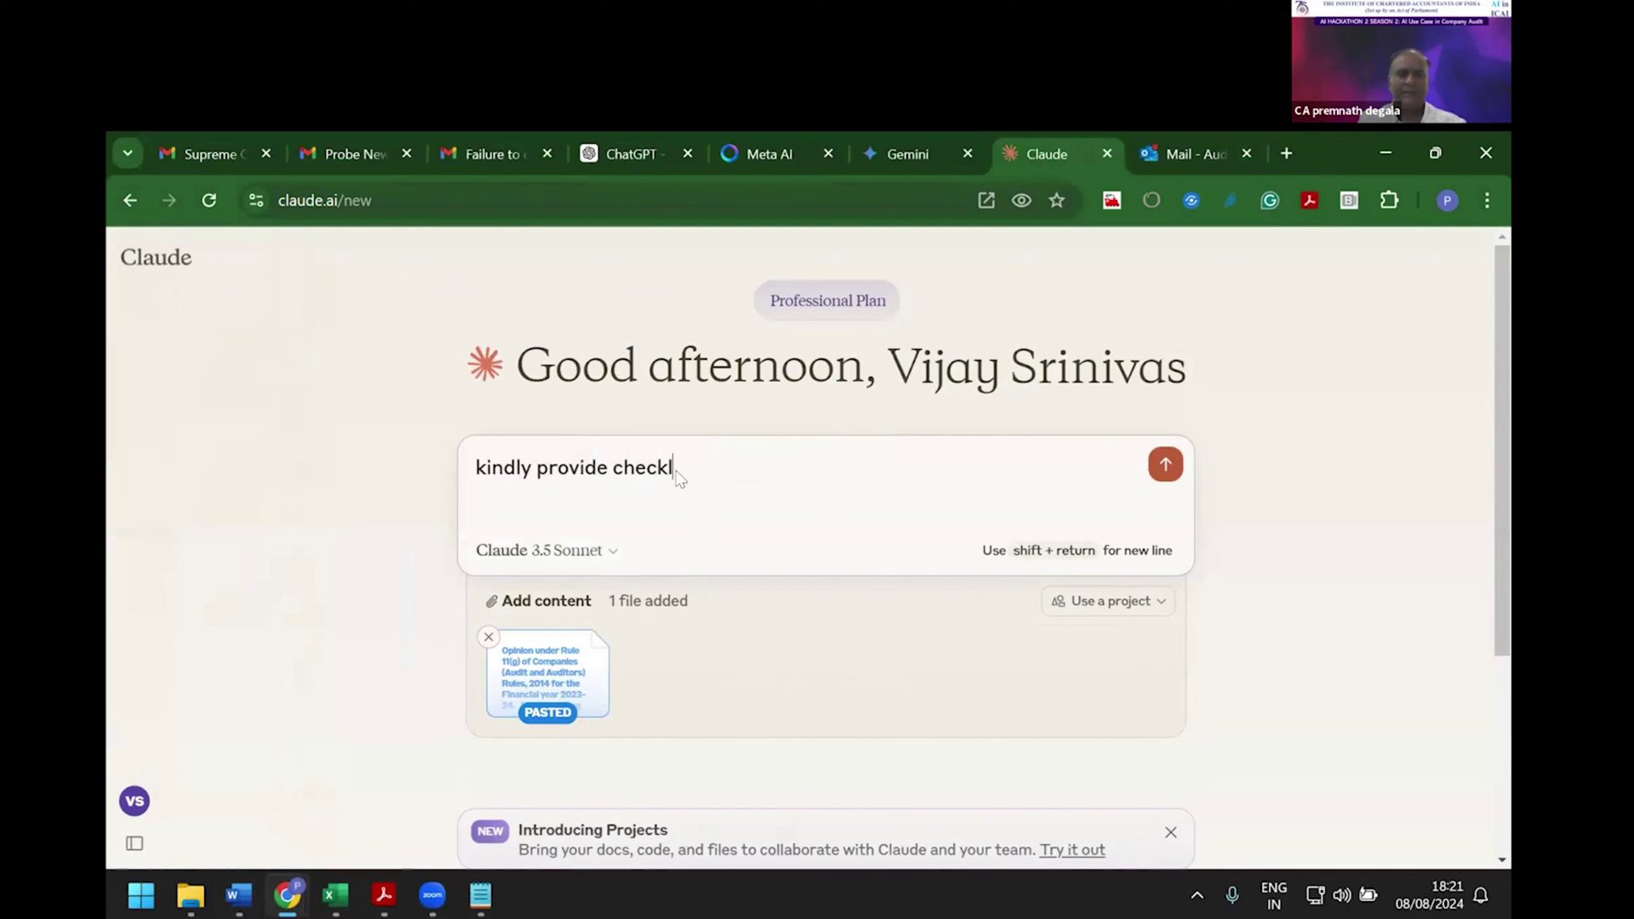
{"action": "type", "text": "ist for aud"}
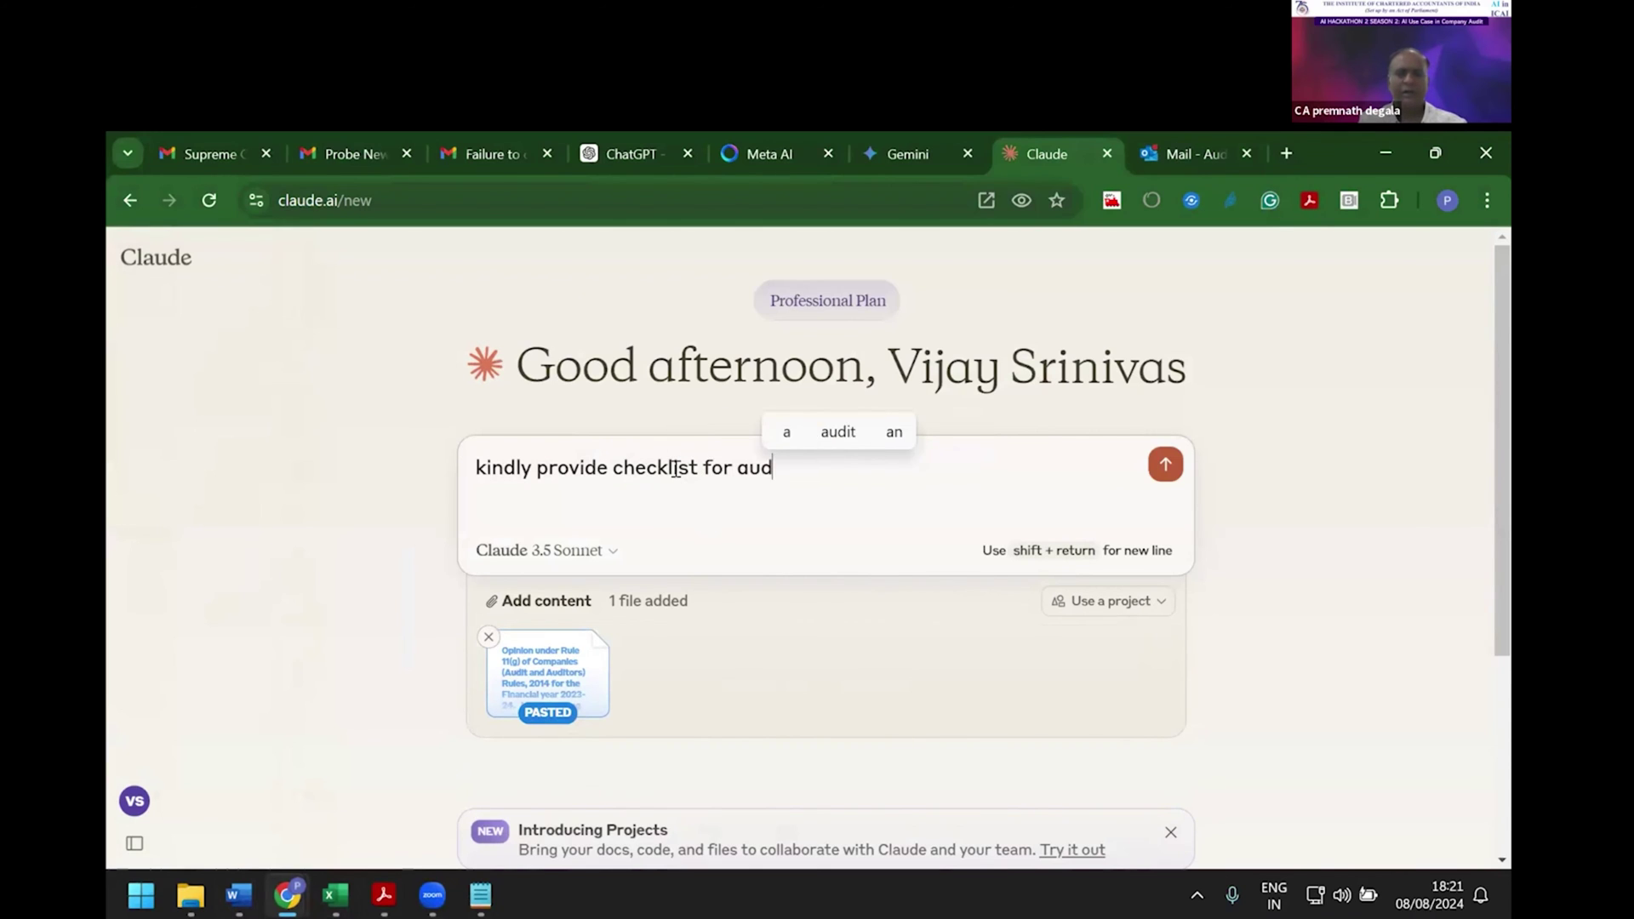
{"action": "type", "text": "it trail"}
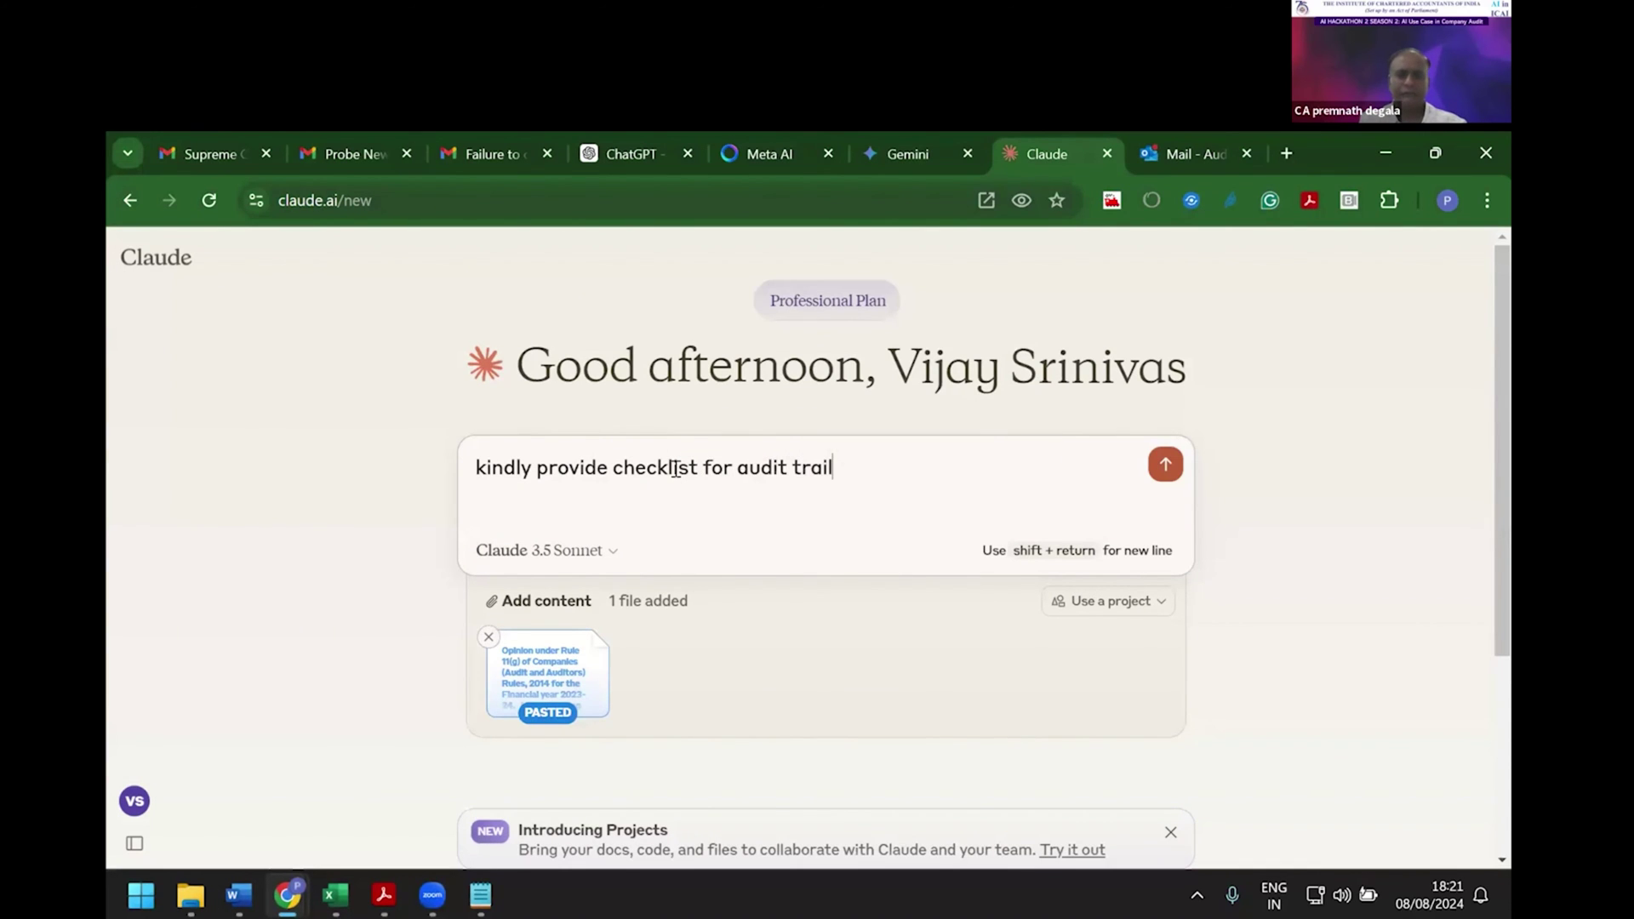
{"action": "type", "text": ", wherein i"}
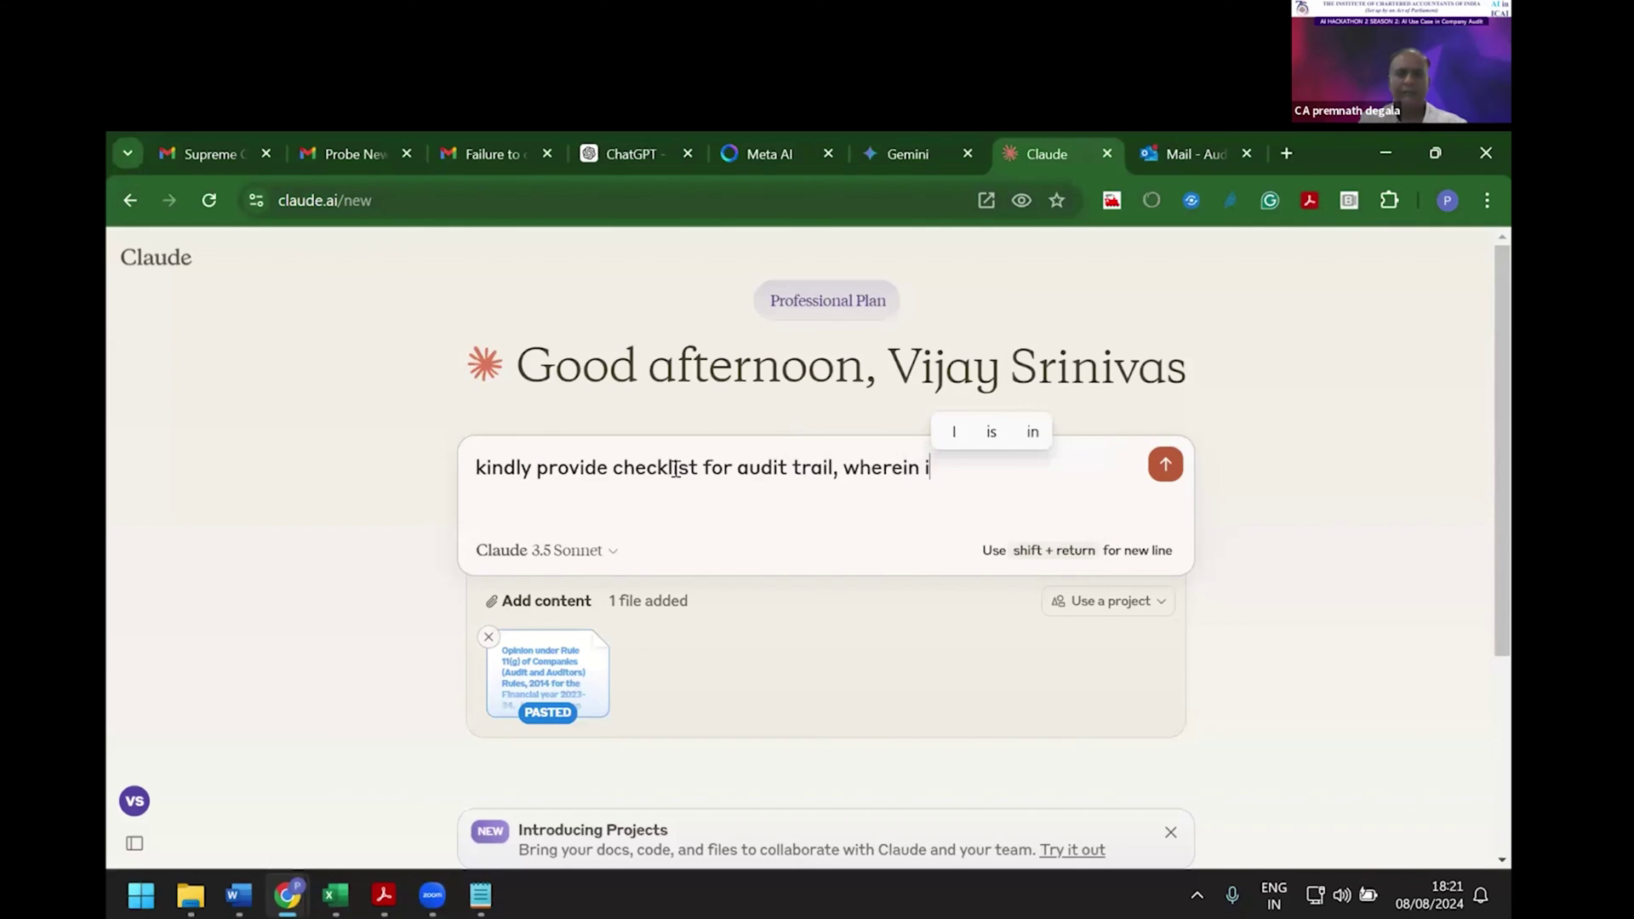
{"action": "type", "text": " will and s"}
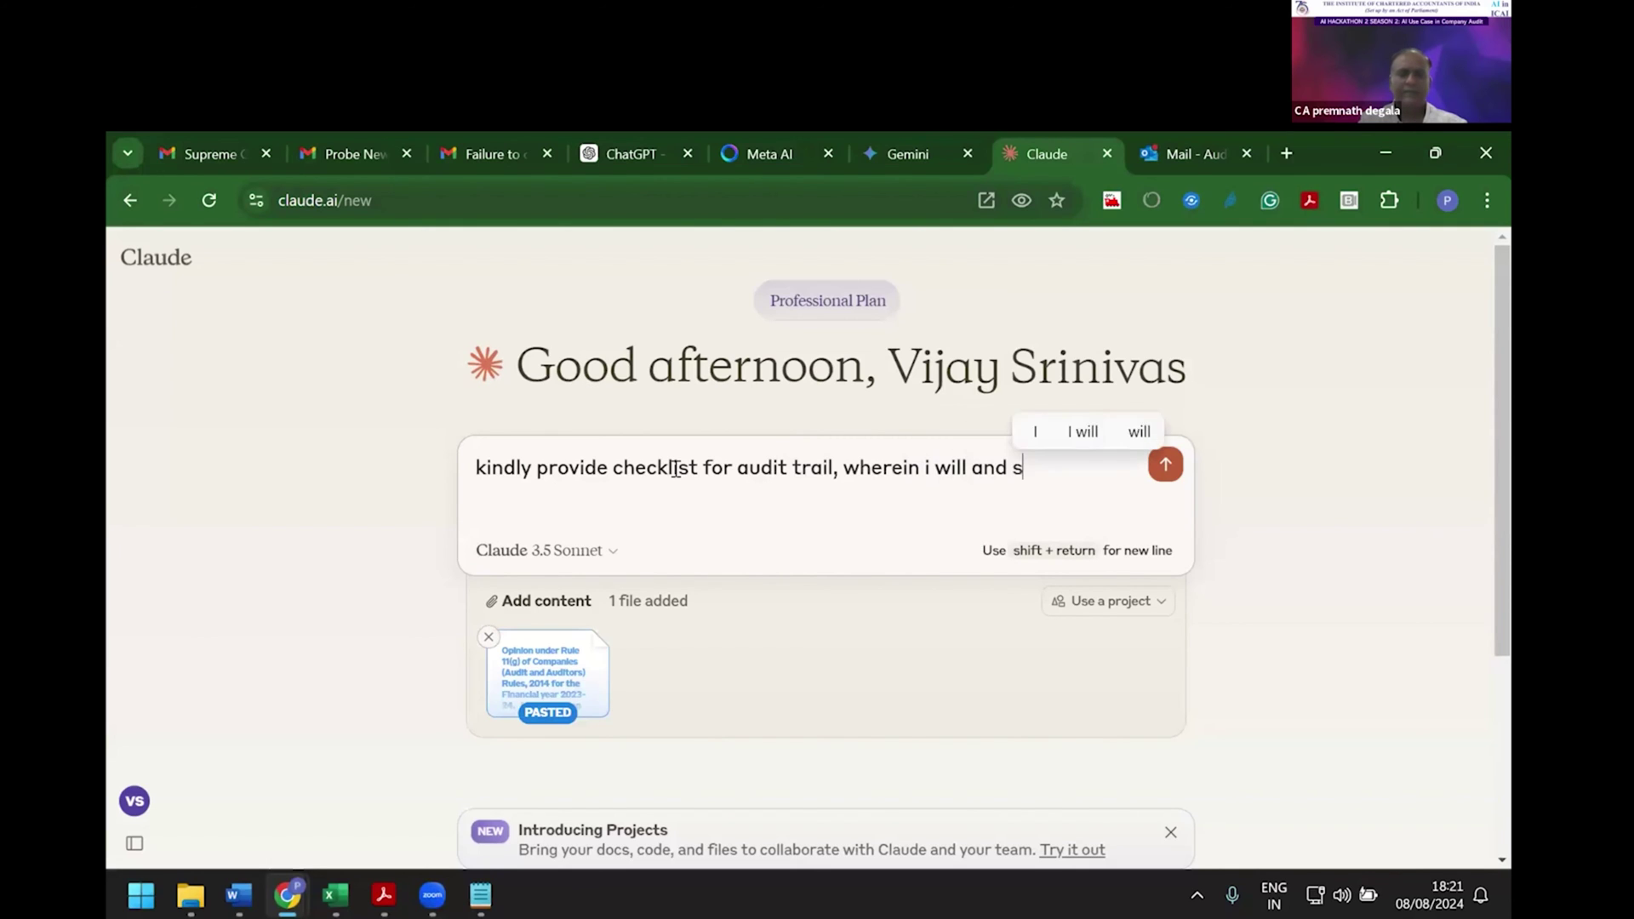
{"action": "type", "text": "ub"}
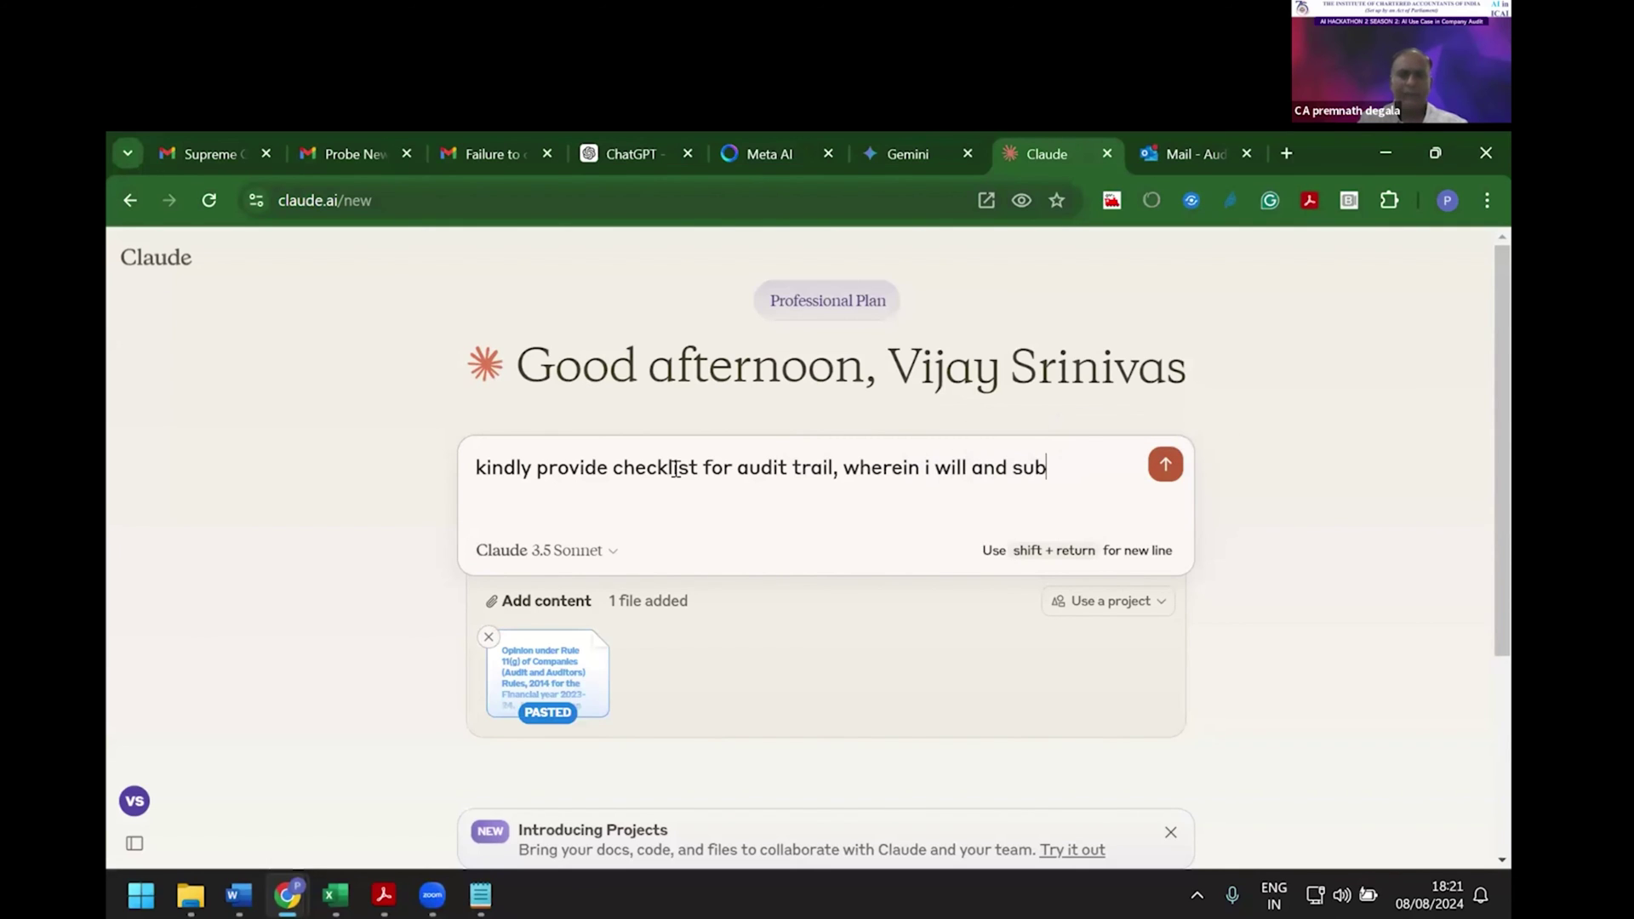
{"action": "type", "text": "kimit, you g"}
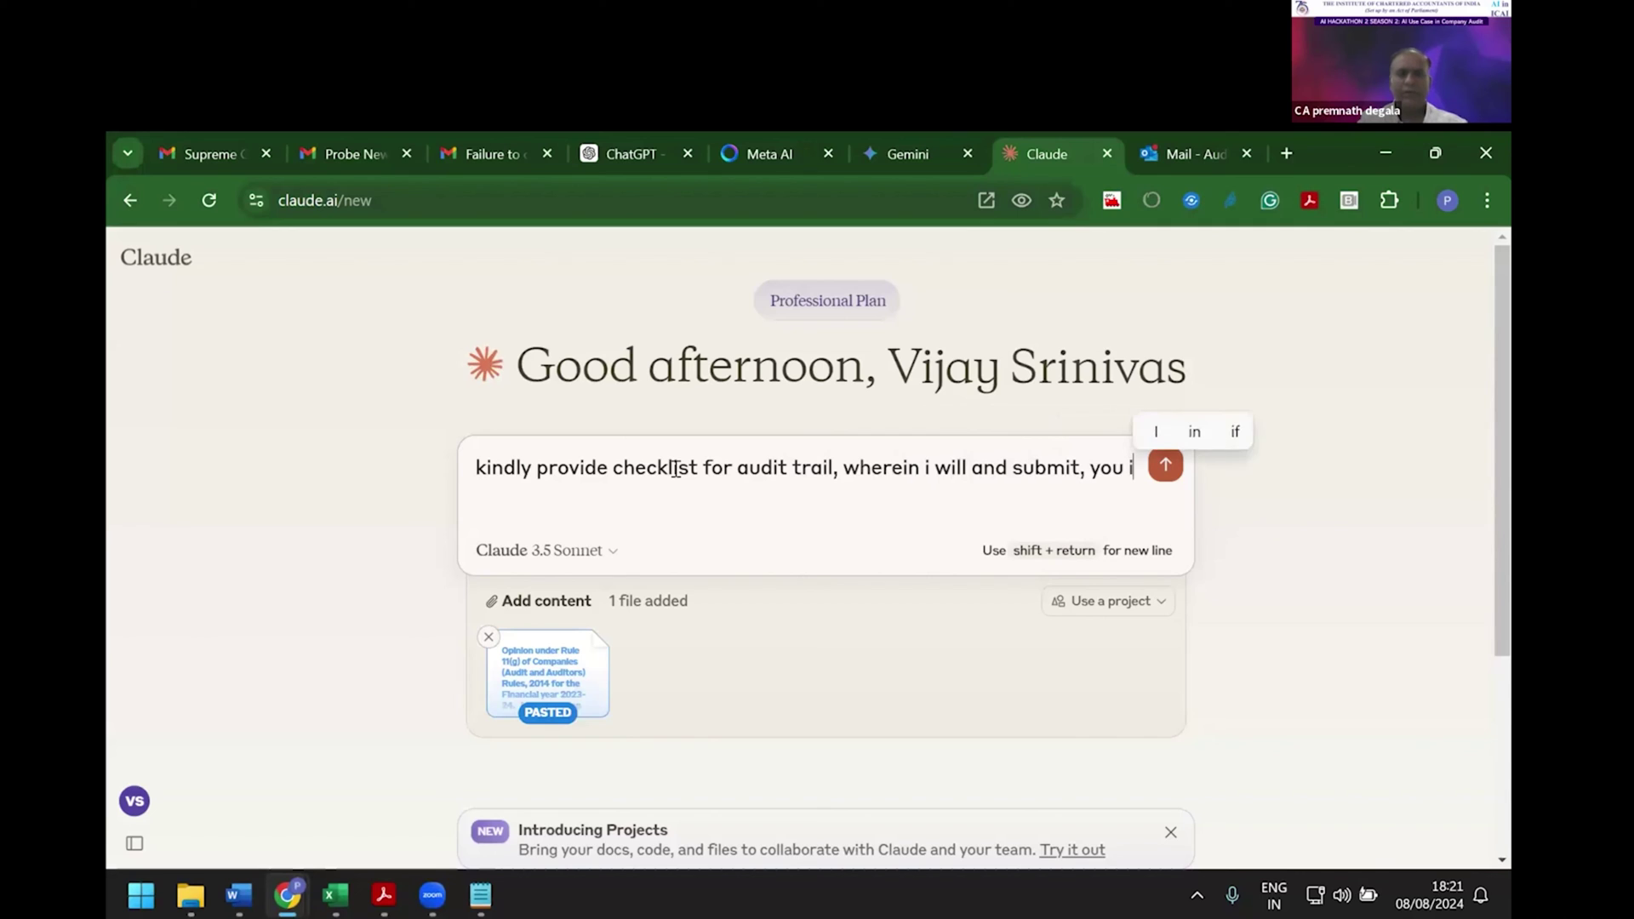
{"action": "type", "text": "ive me a audit re"}
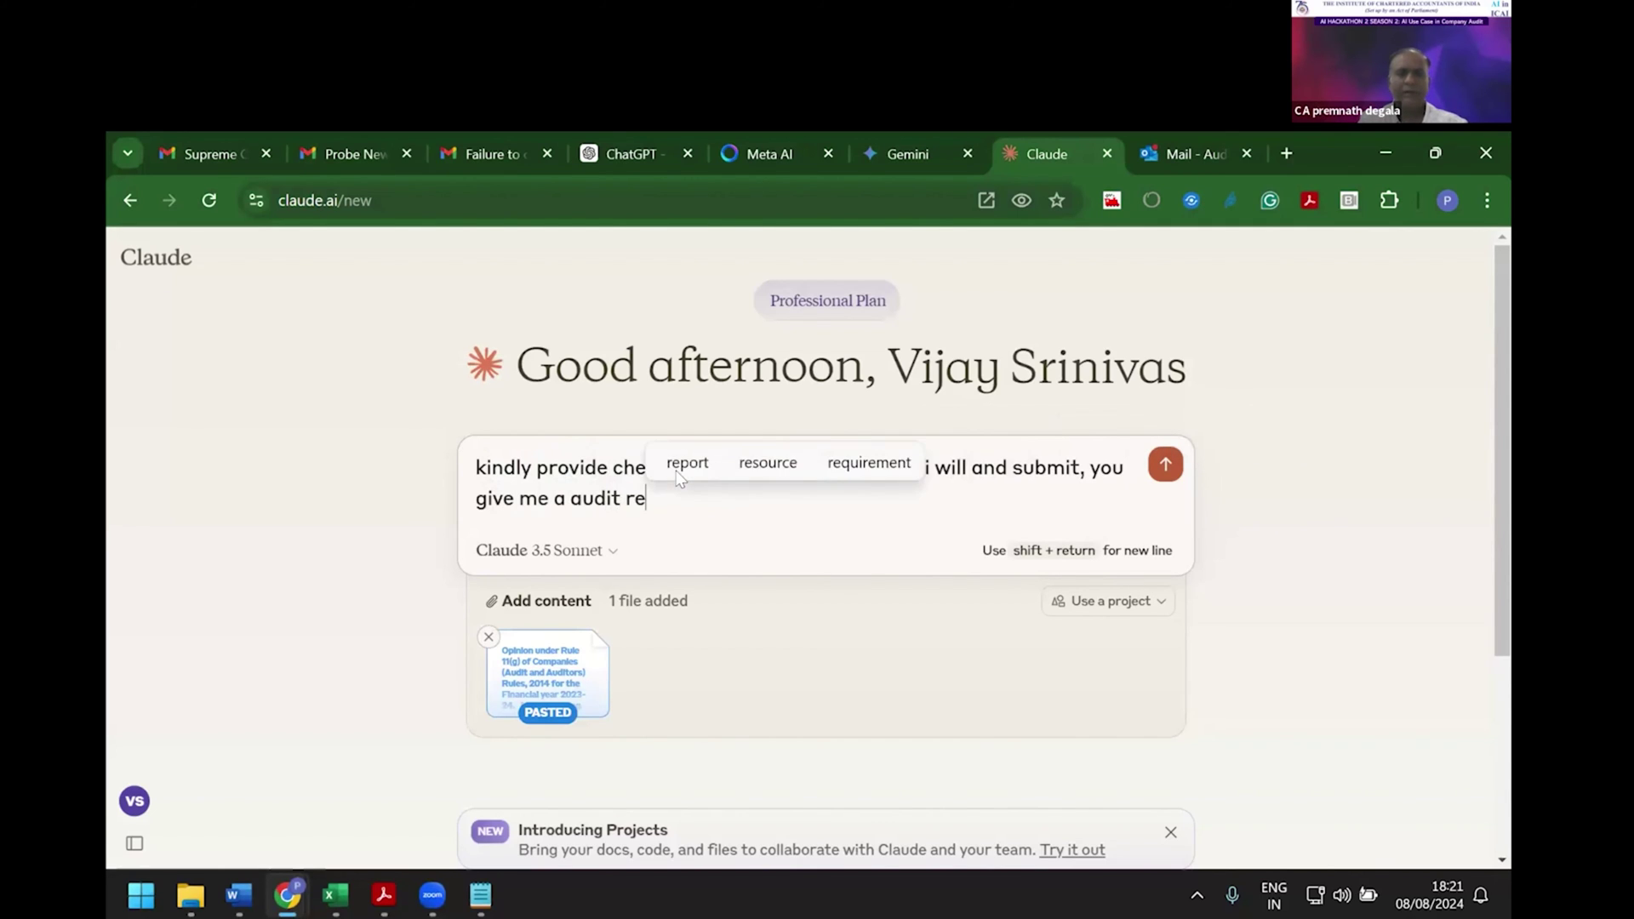
{"action": "key", "text": "BackSpace"}
{"action": "key", "text": "BackSpace"}
{"action": "type", "text": "trail "}
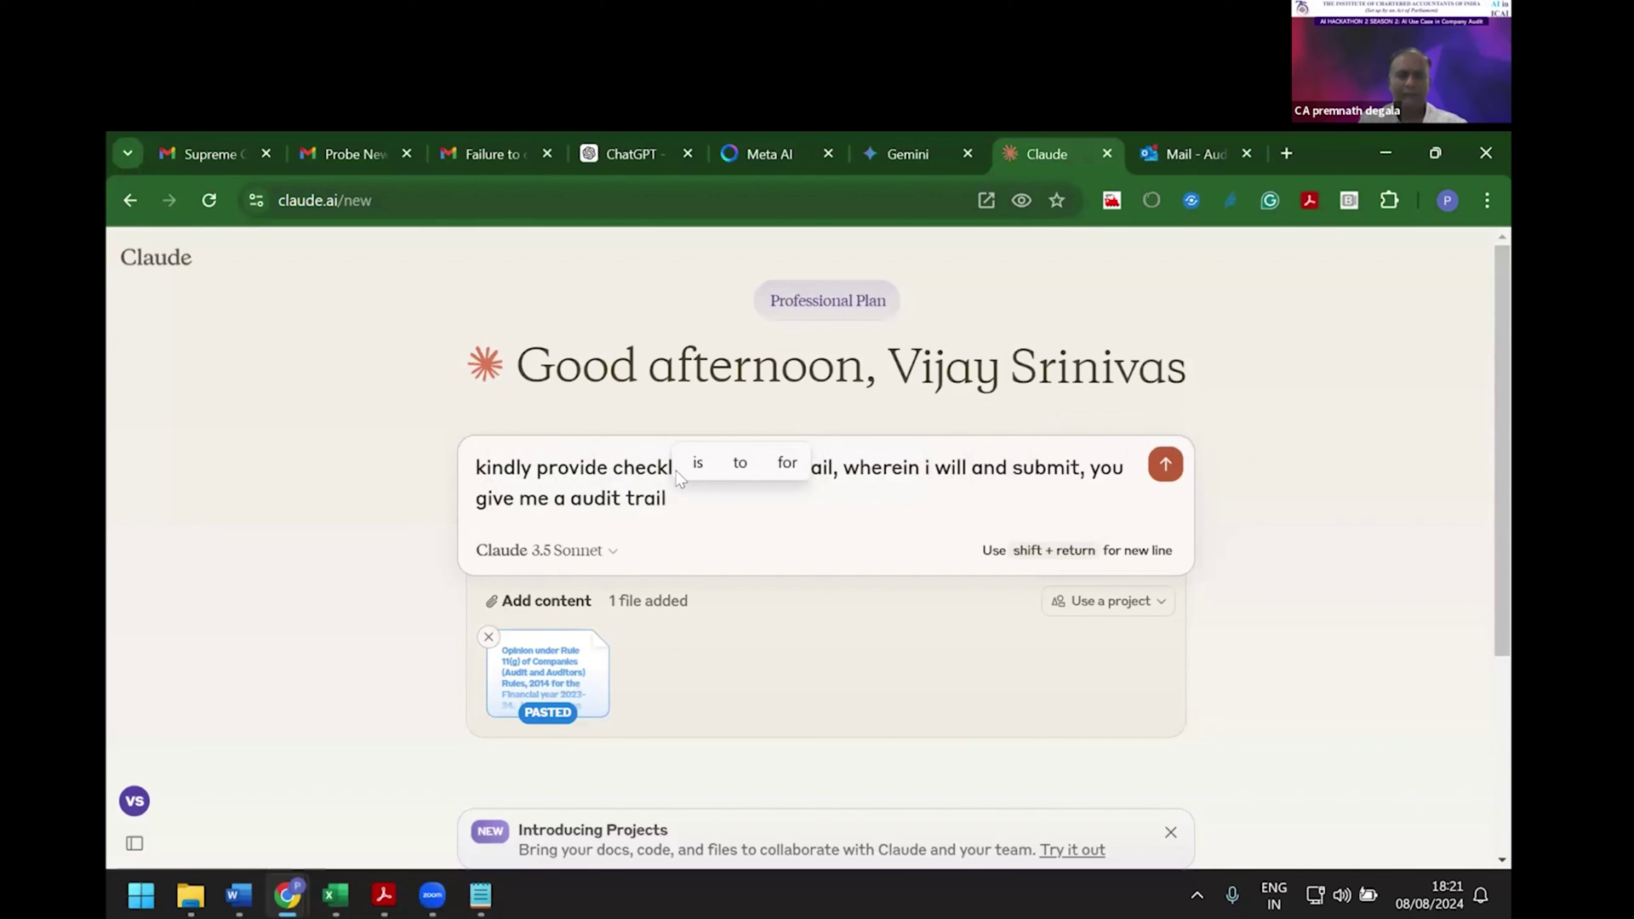
{"action": "type", "text": "reportin gpara"}
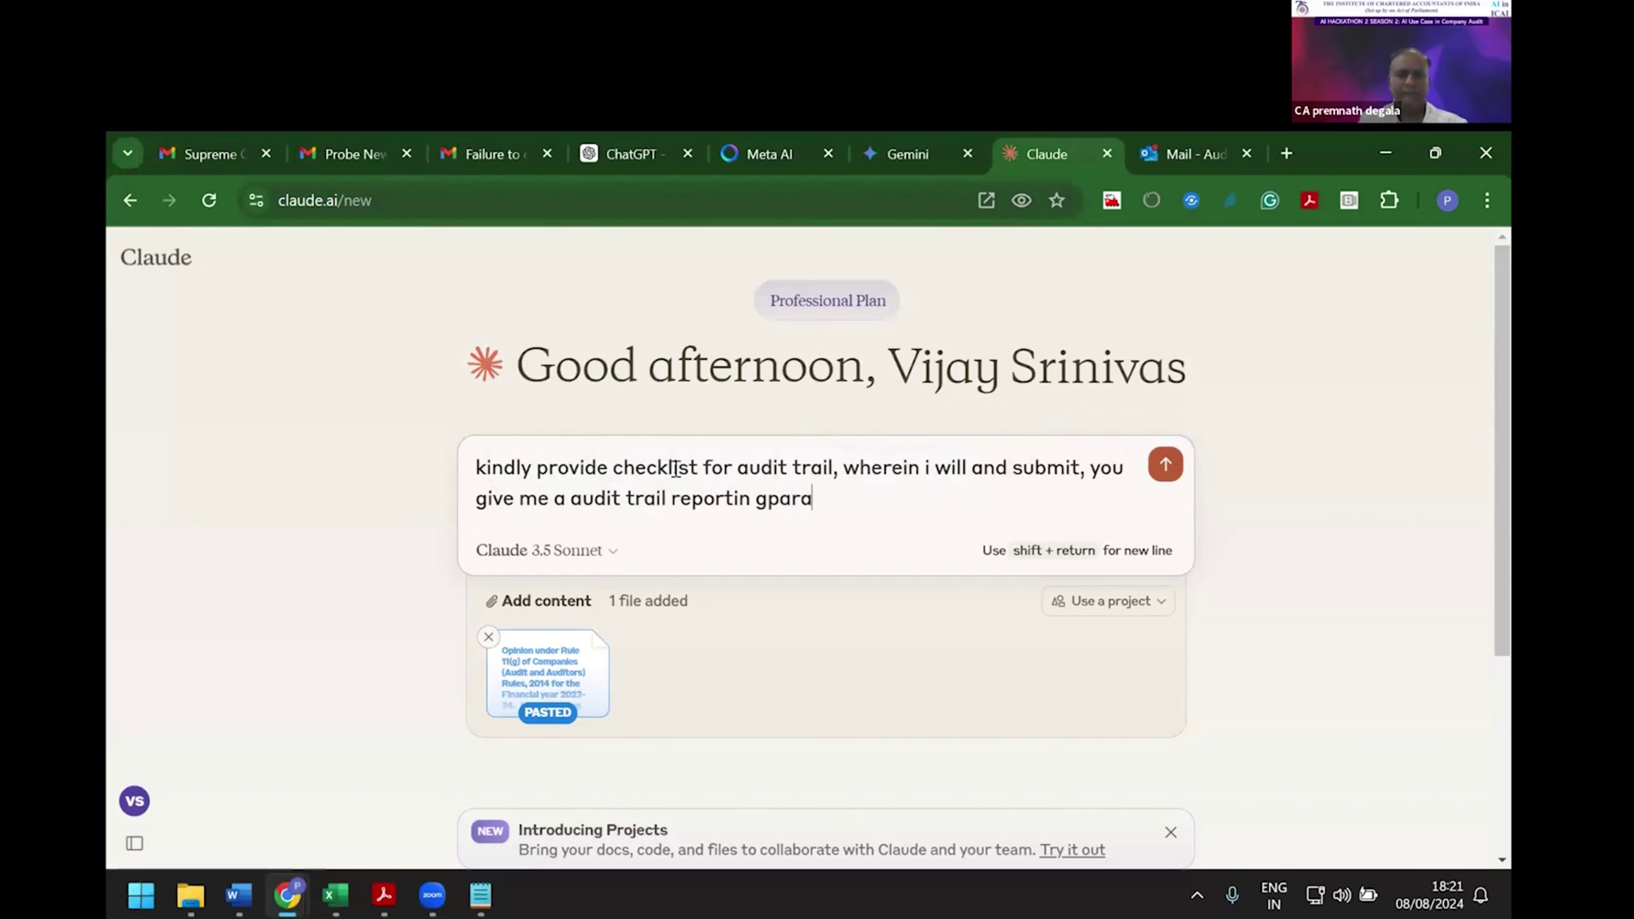
{"action": "key", "text": "BackSpace"}
{"action": "key", "text": "BackSpace"}
{"action": "key", "text": "BackSpace"}
{"action": "key", "text": "BackSpace"}
{"action": "type", "text": "pars"}
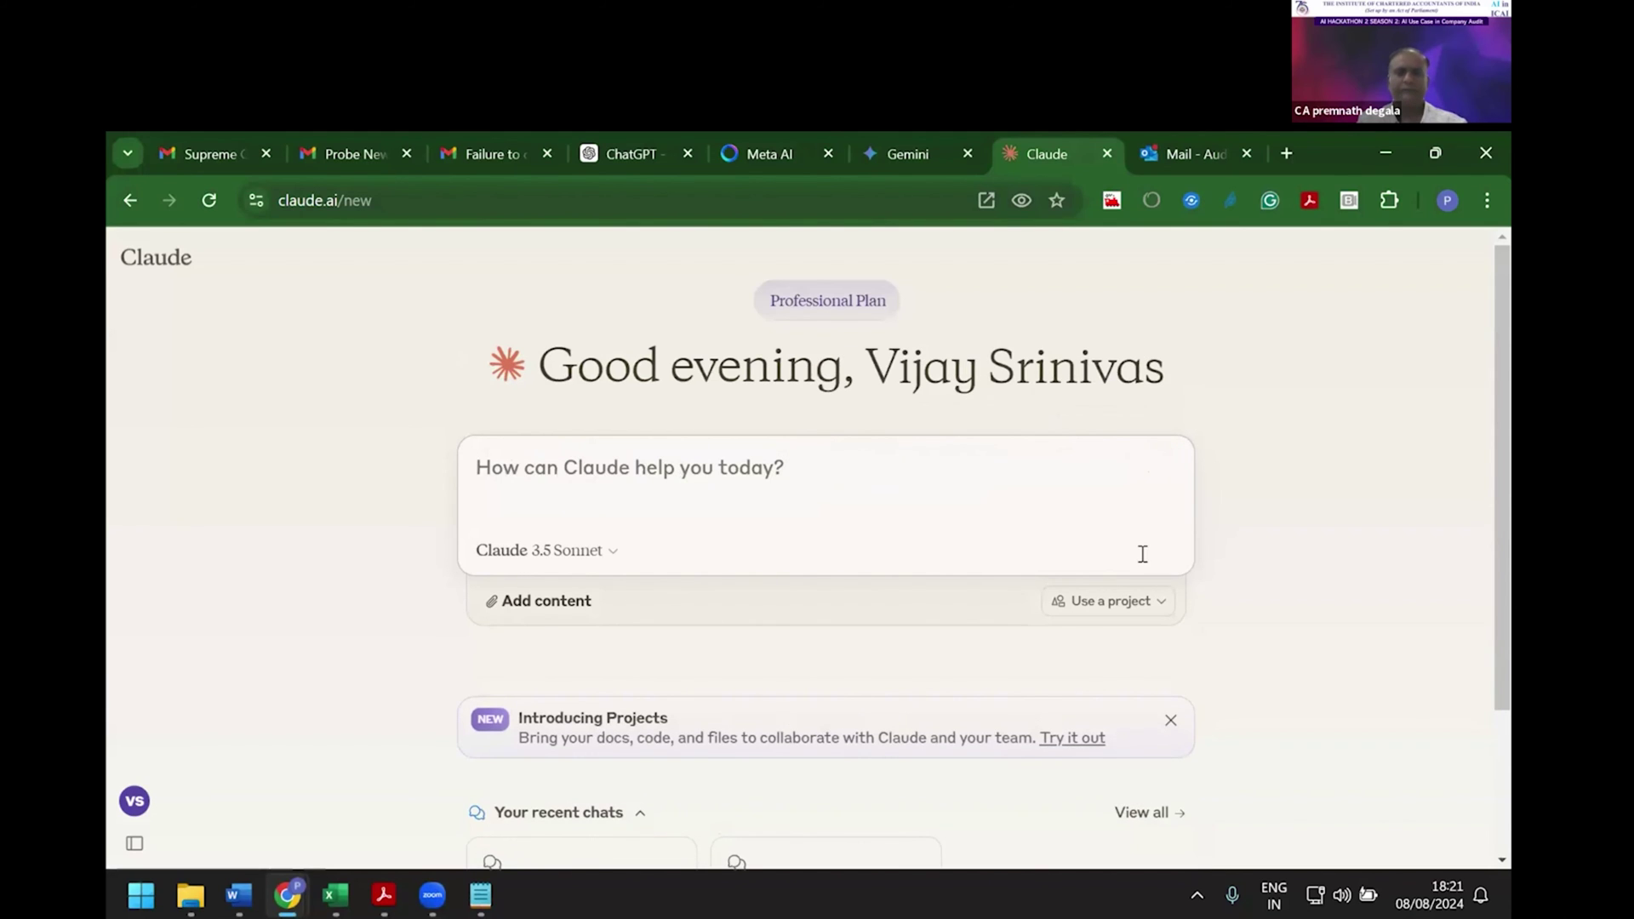
{"action": "key", "text": "ctrl+v"}
{"action": "key", "text": "Return"}
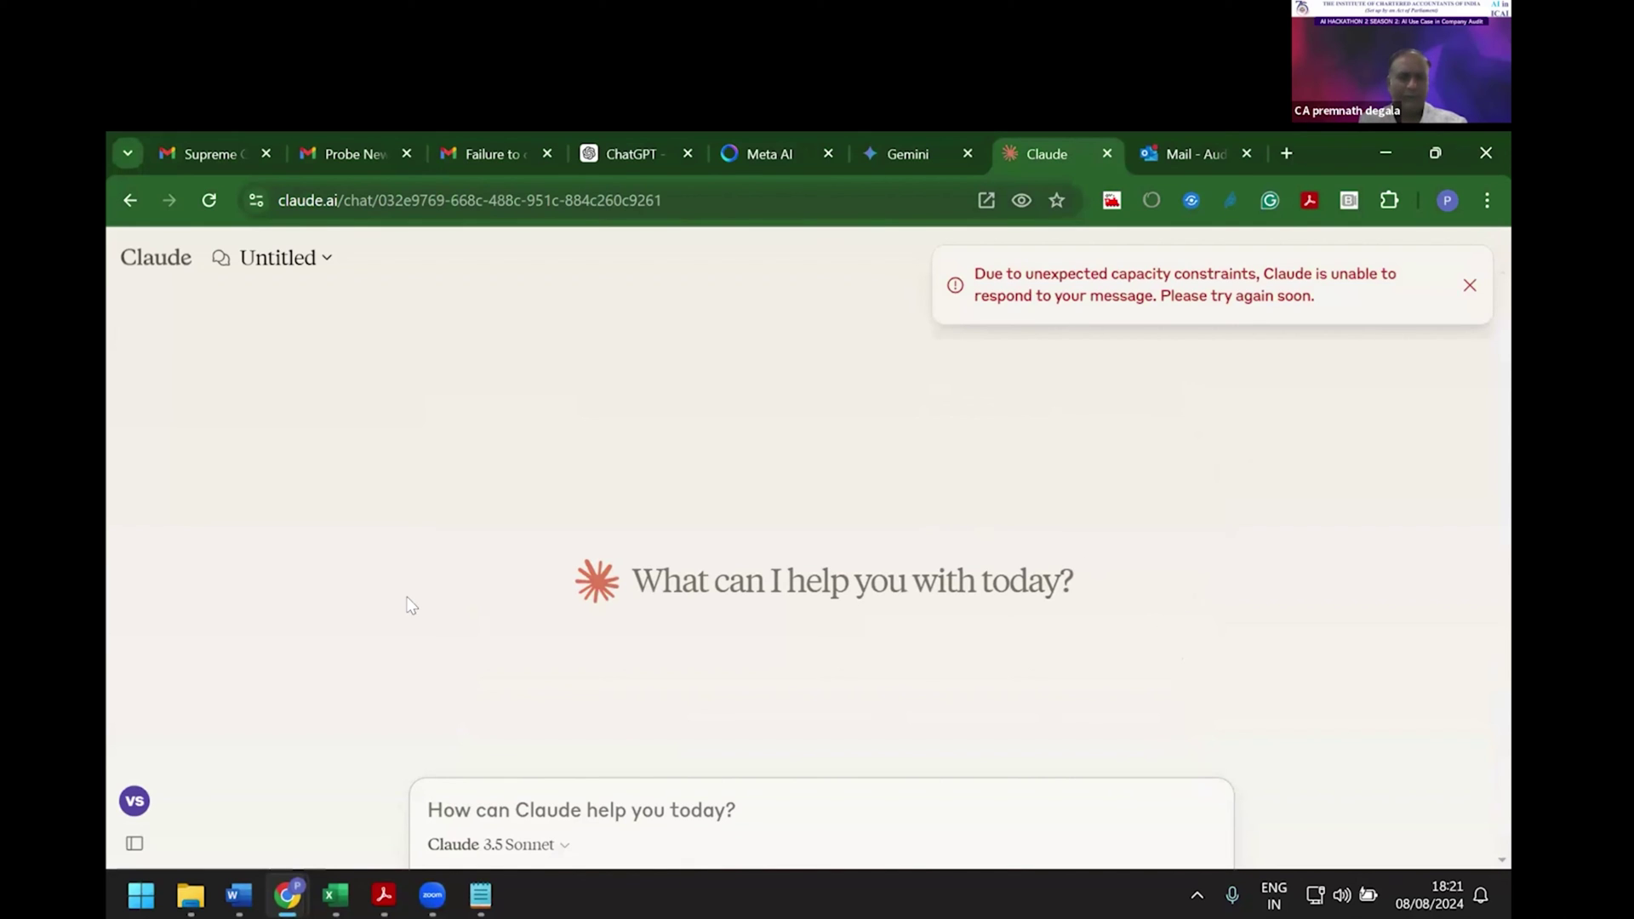
Open the Option 1 checklist sheet in the Excel workbook Book1.
{"action": "left_click", "coordinate": [338, 898]}
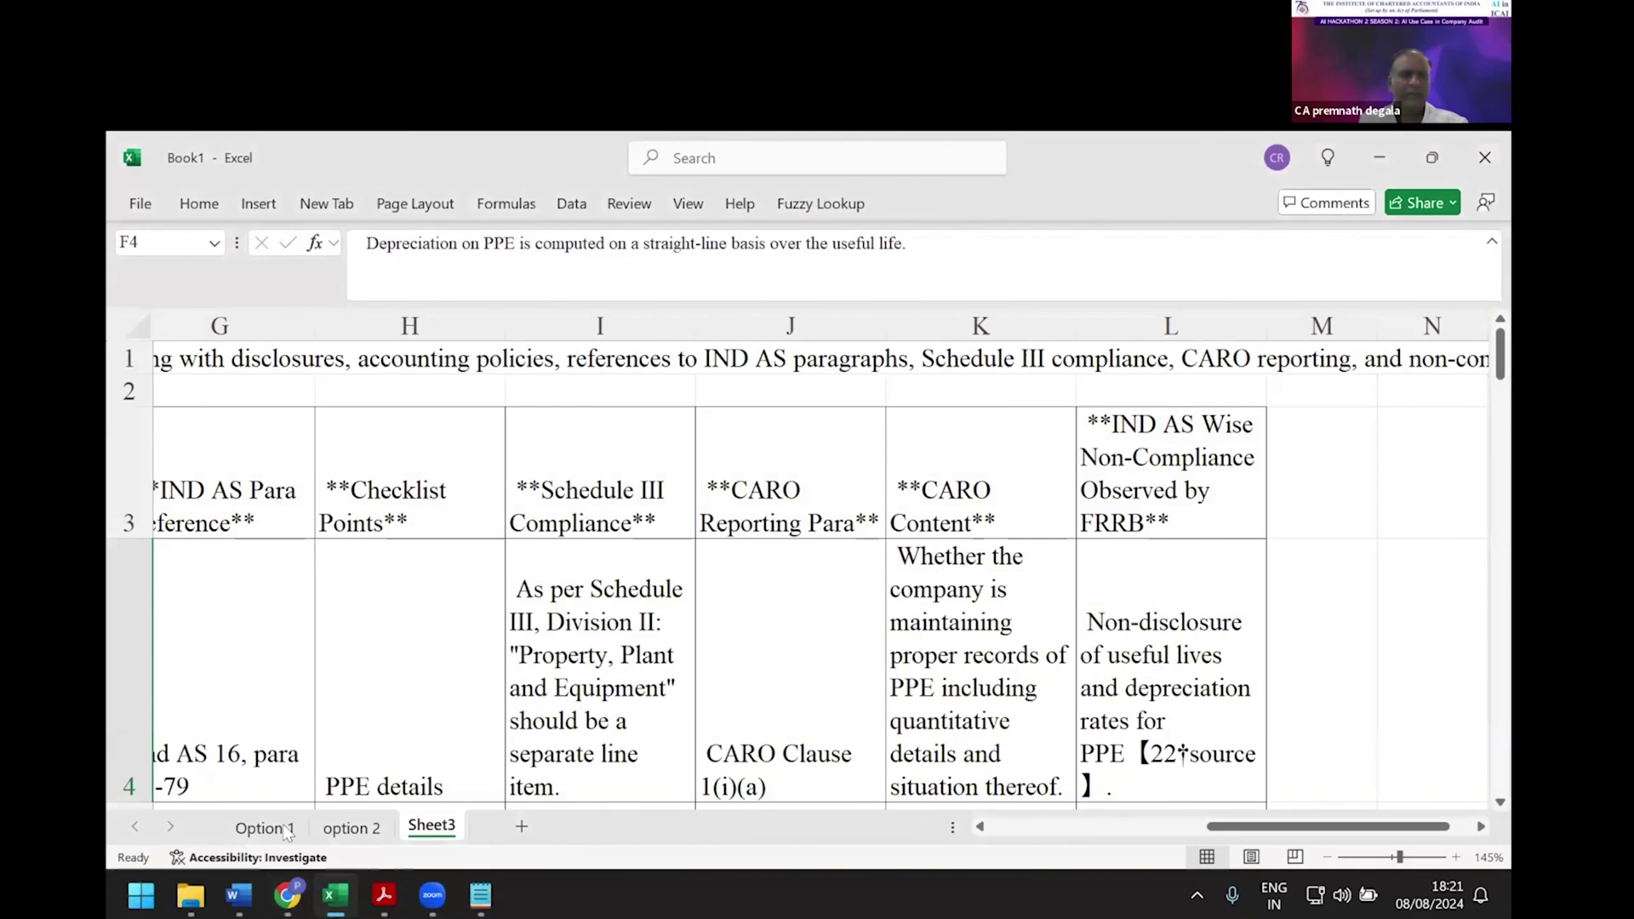
{"action": "key", "text": "ctrl+Page_Up"}
{"action": "key", "text": "ctrl+Page_Up"}
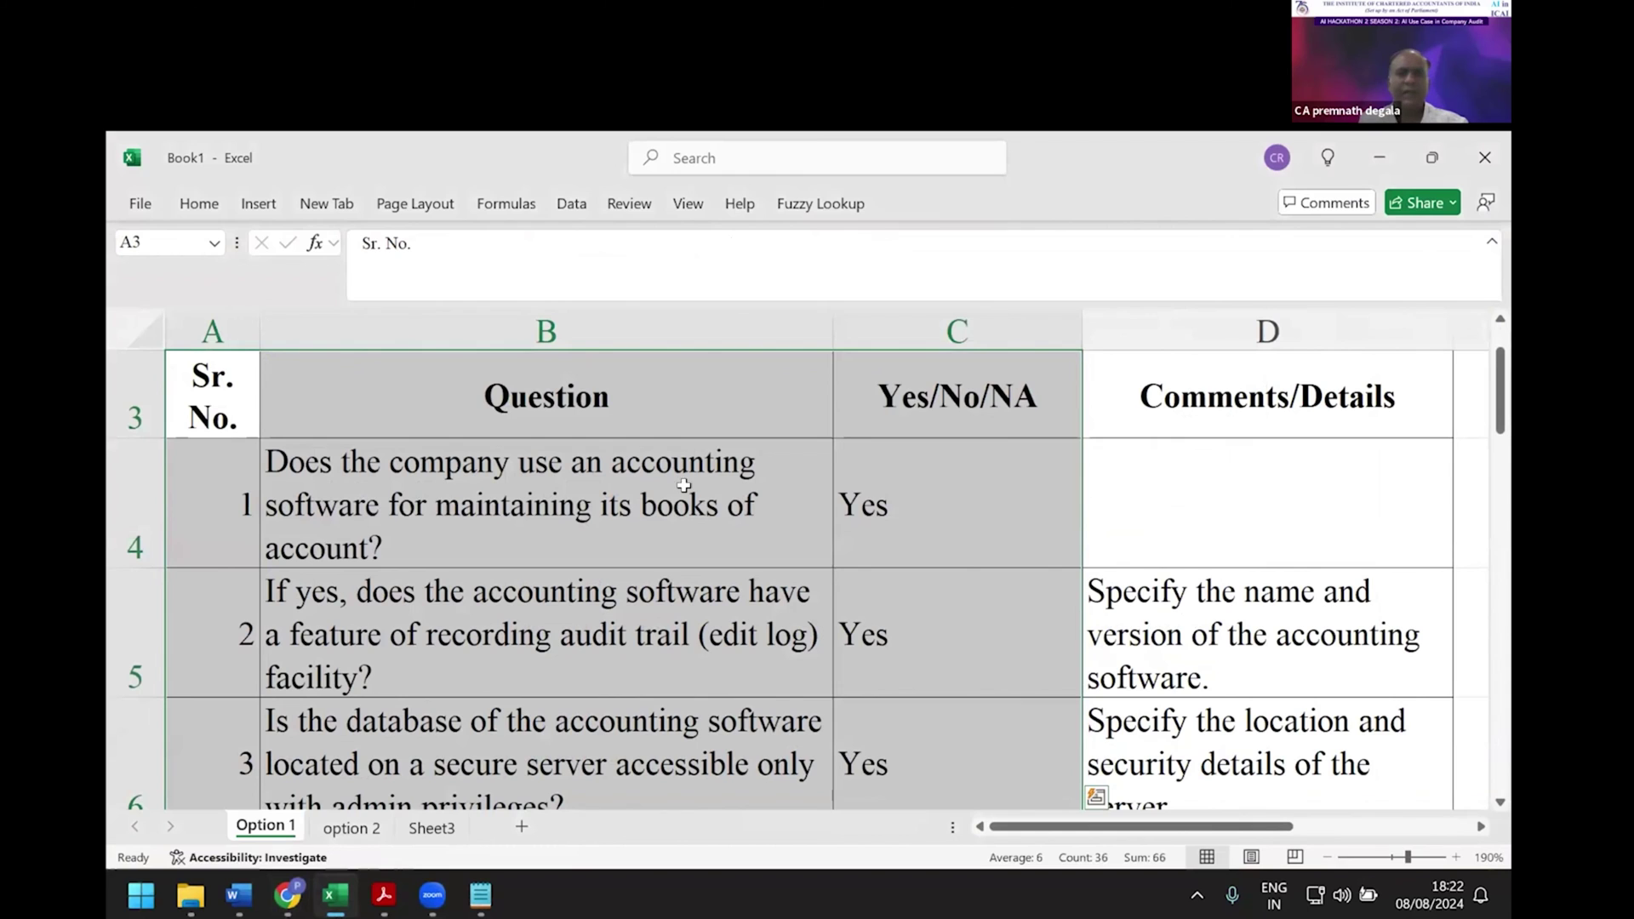
{"action": "scroll", "coordinate": [441, 491], "scroll_direction": "down", "scroll_amount": 1}
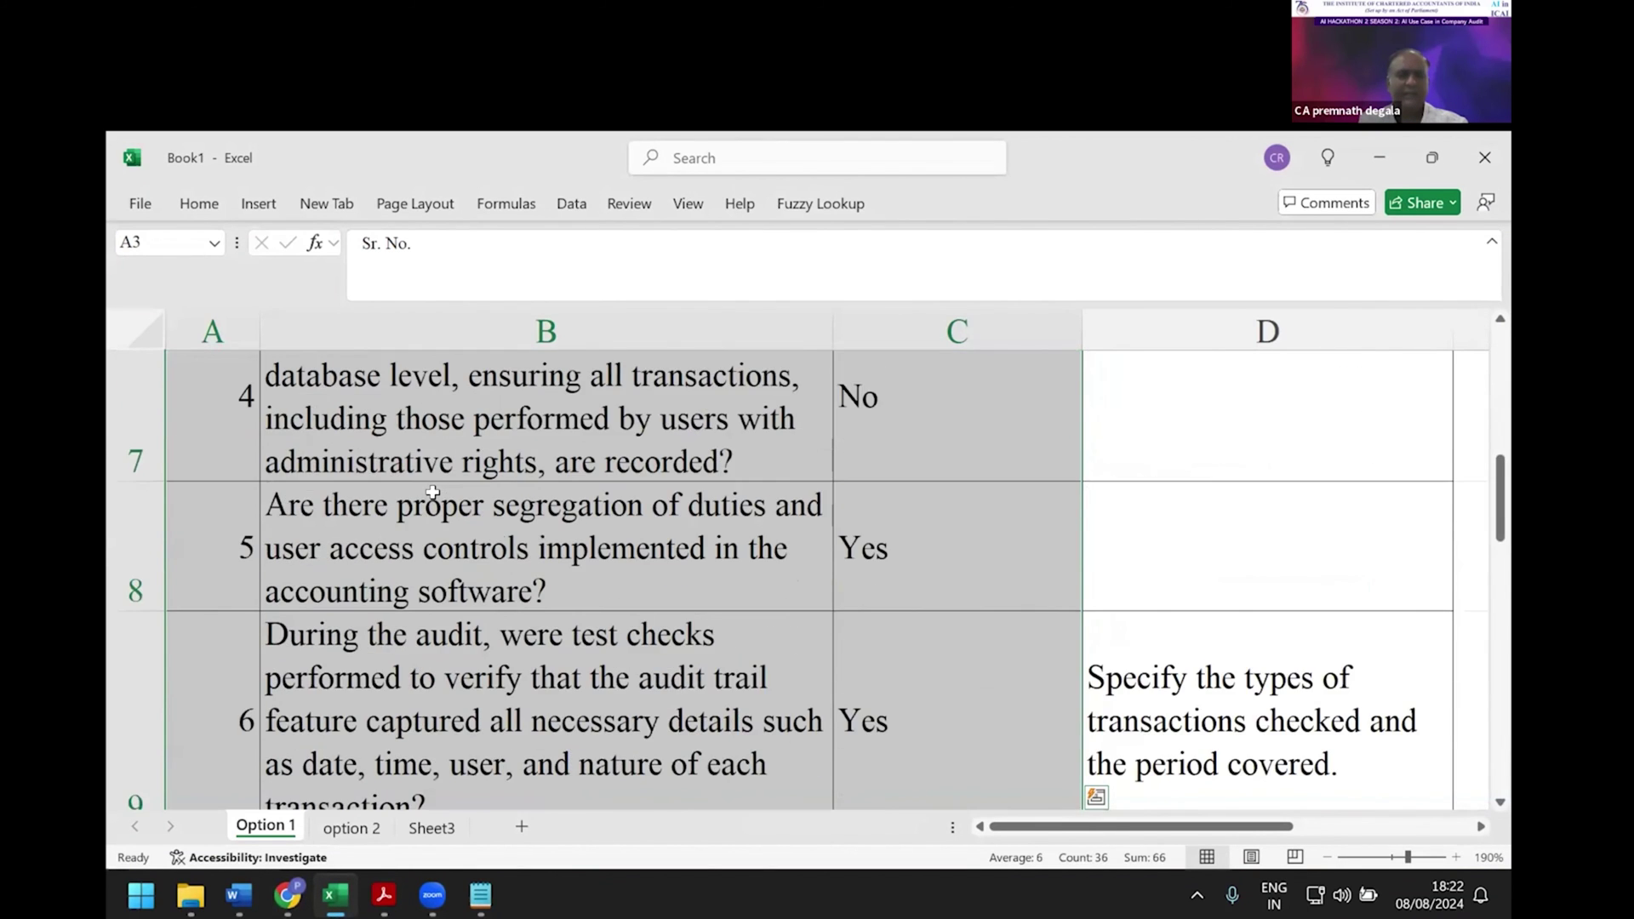
{"action": "scroll", "coordinate": [447, 465], "scroll_direction": "up", "scroll_amount": 2}
Copy the Rule 11(g) questions and their Yes/No/NA answers (B3:C14).
{"action": "left_click", "coordinate": [442, 465]}
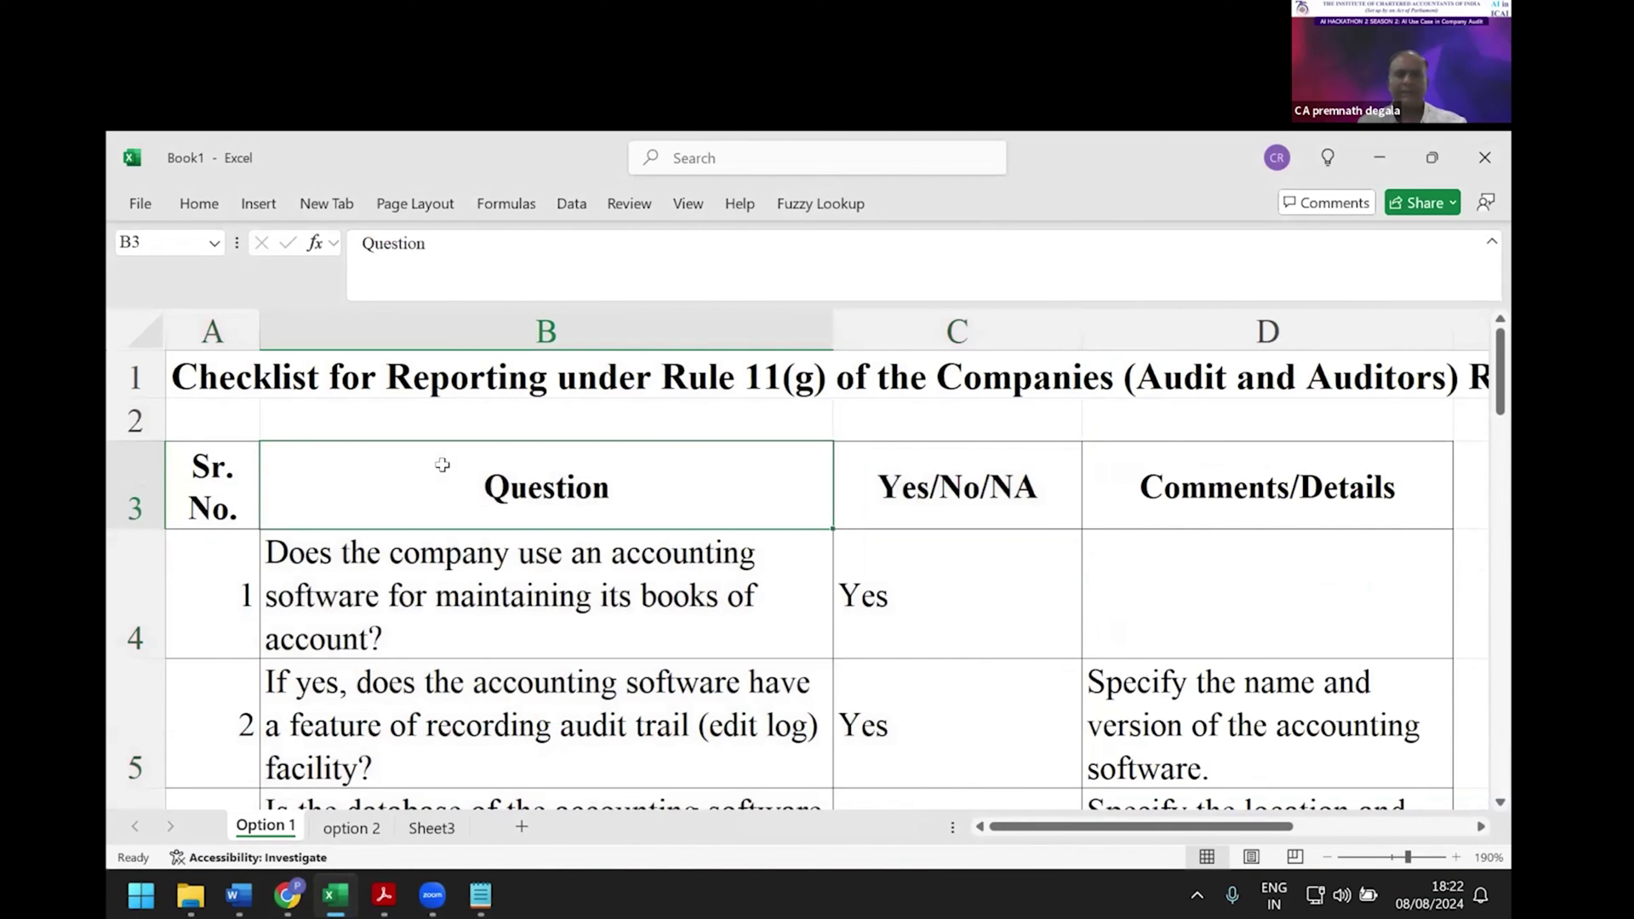
{"action": "key", "text": "shift+Right"}
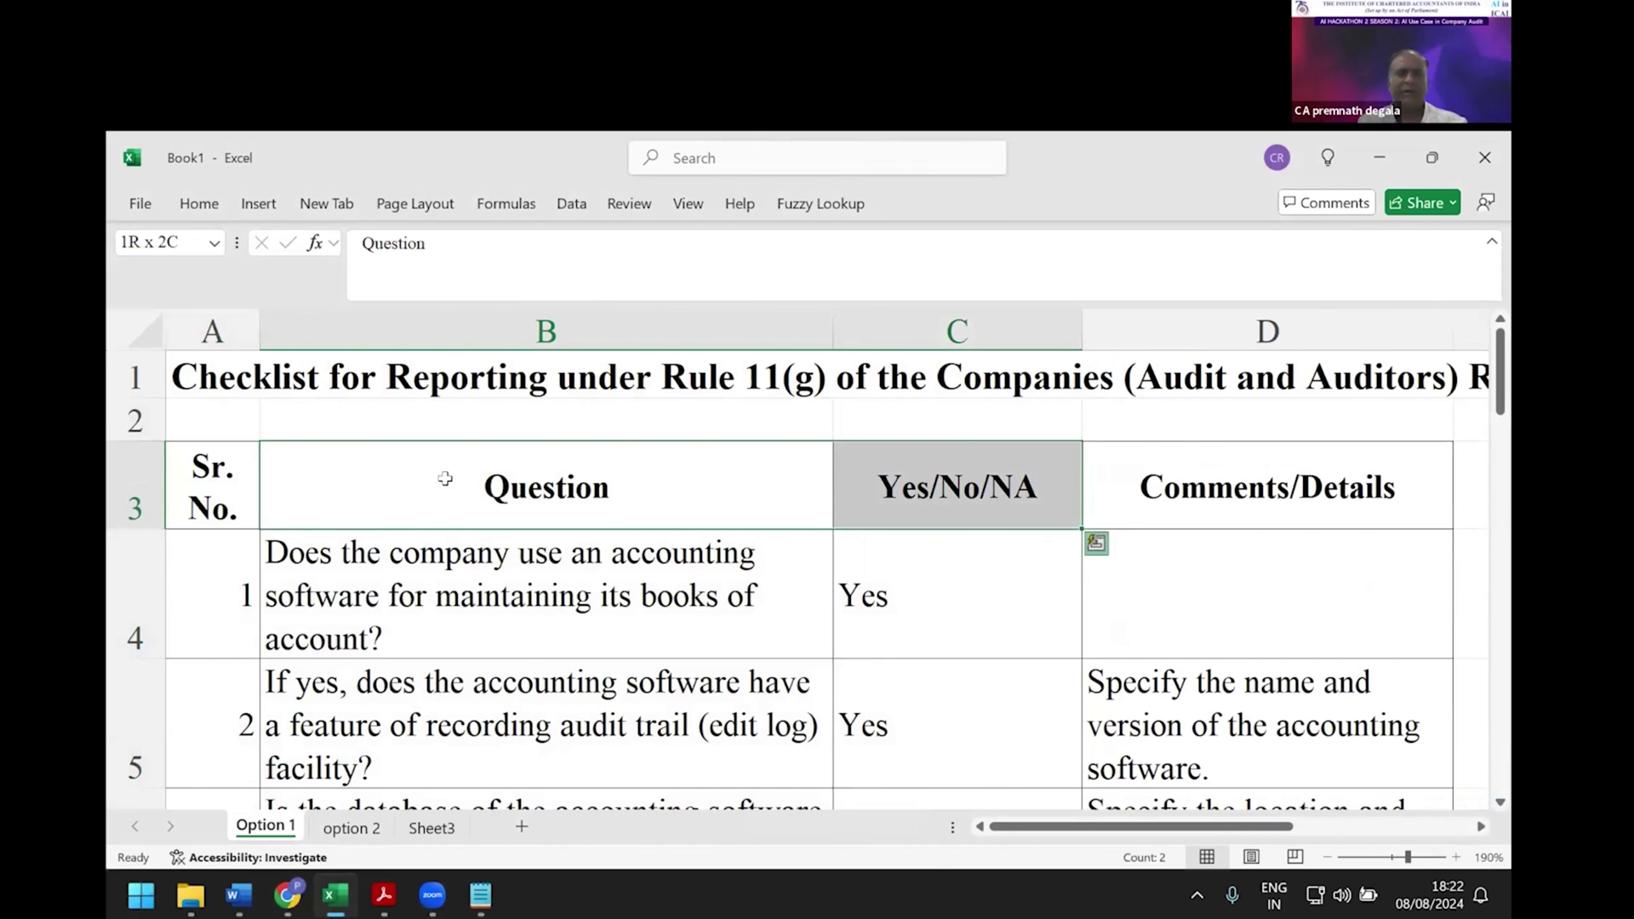
{"action": "scroll", "coordinate": [400, 557], "scroll_direction": "down", "scroll_amount": 4}
{"action": "scroll", "coordinate": [432, 584], "scroll_direction": "down", "scroll_amount": 2}
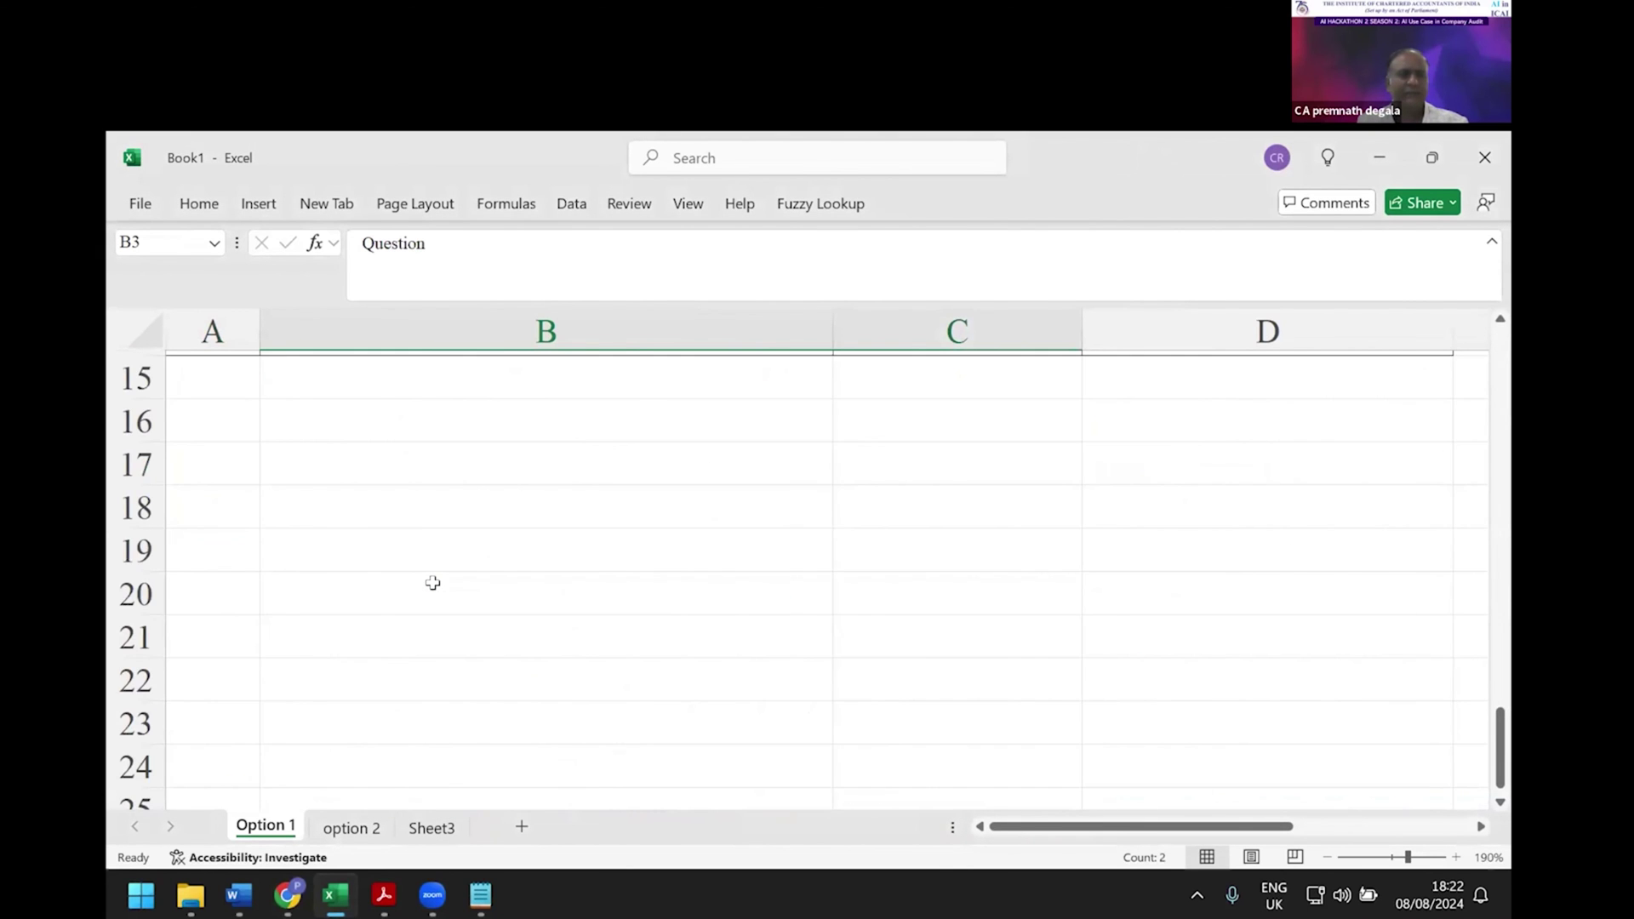
{"action": "scroll", "coordinate": [433, 583], "scroll_direction": "up", "scroll_amount": 5}
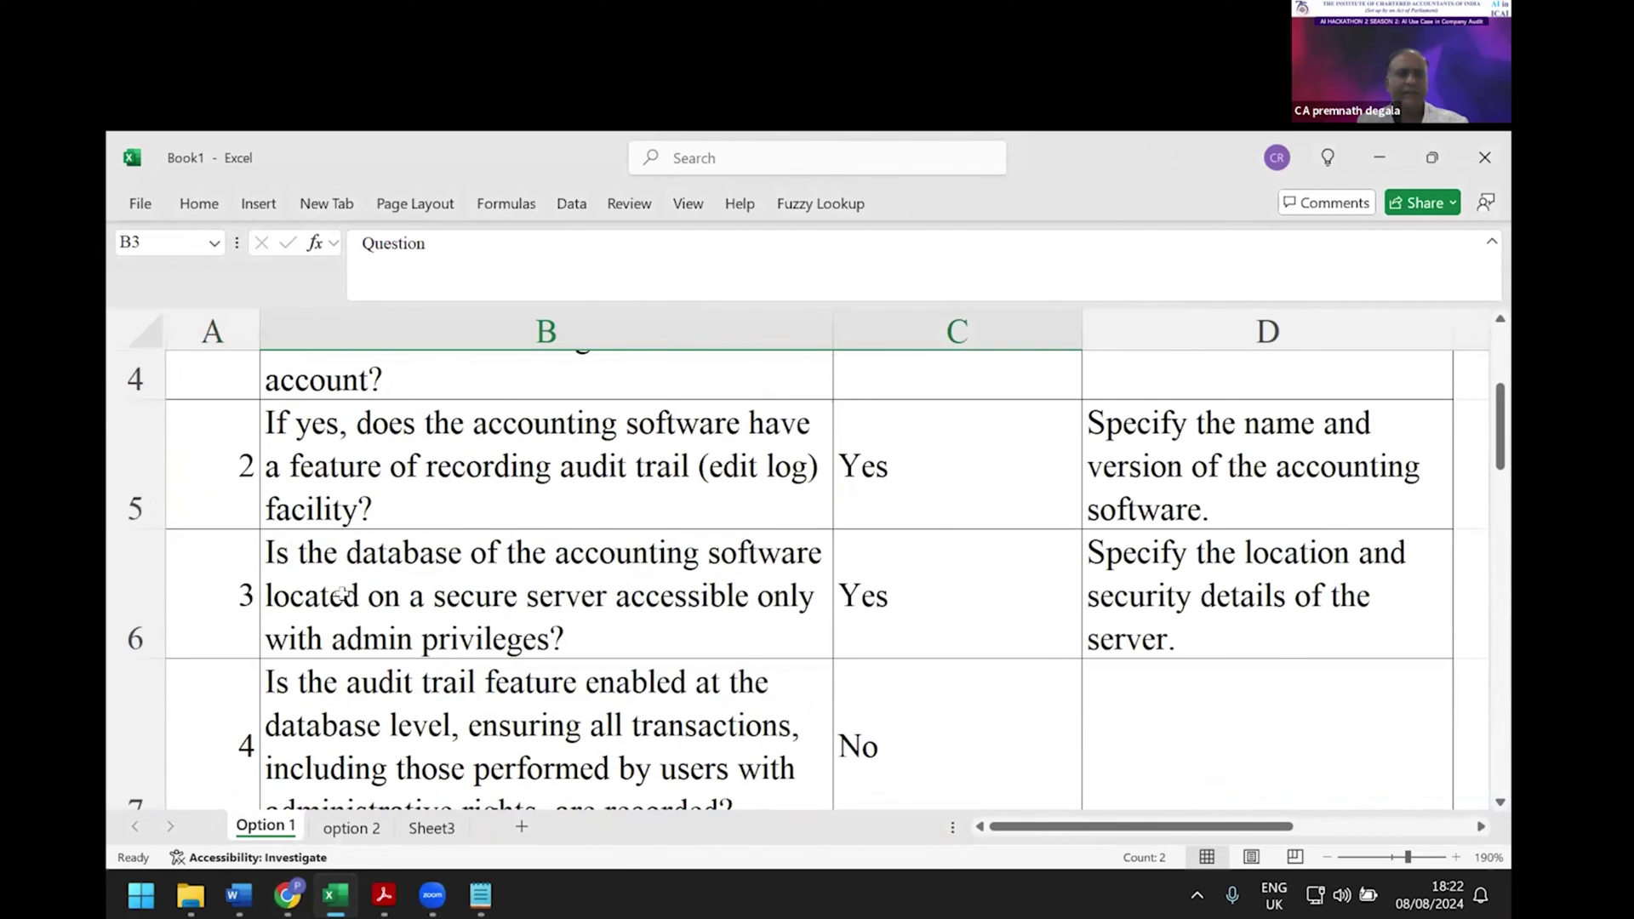
{"action": "scroll", "coordinate": [343, 593], "scroll_direction": "up", "scroll_amount": 2}
{"action": "left_click", "coordinate": [378, 490]}
{"action": "key", "text": "shift+Right"}
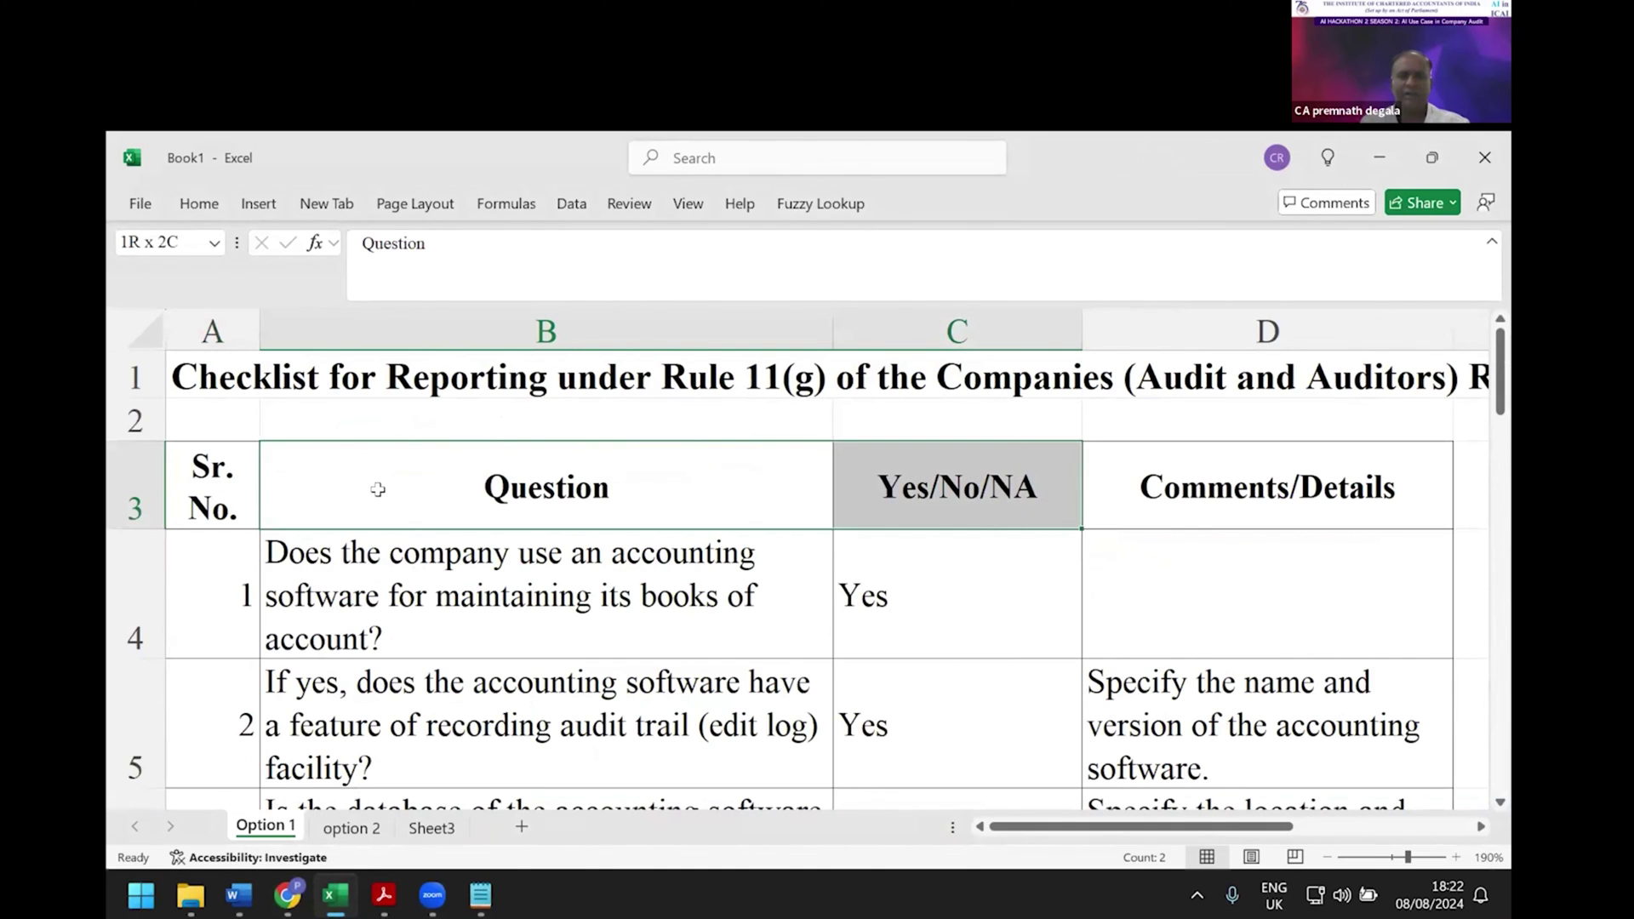
{"action": "key", "text": "ctrl+shift+Down"}
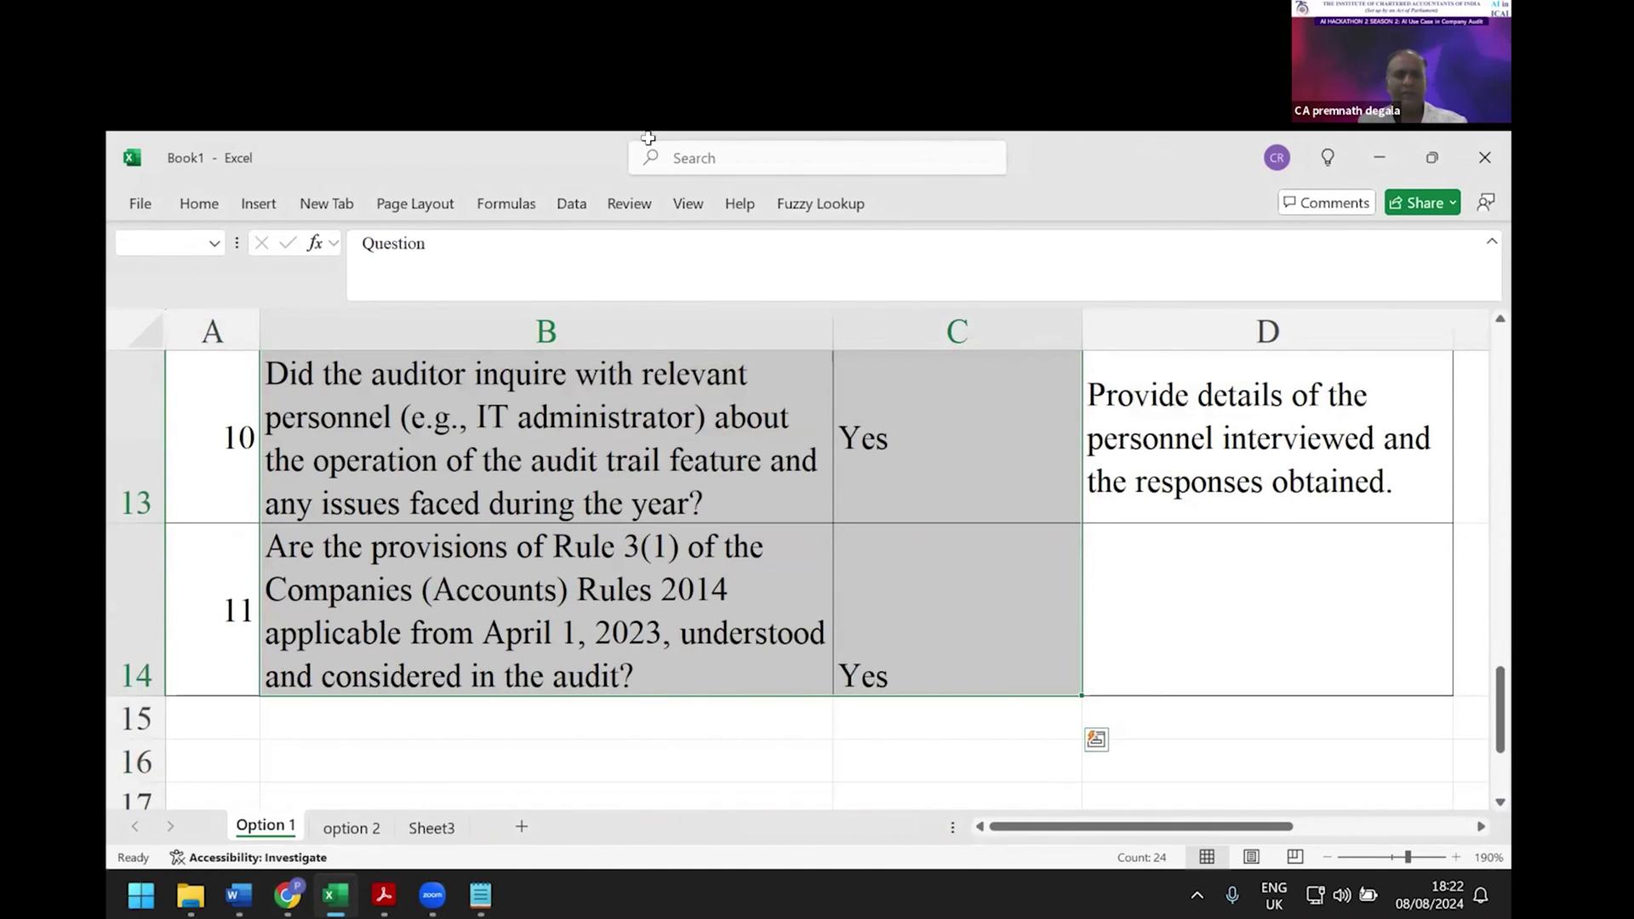
{"action": "key", "text": "ctrl+c"}
{"action": "left_click", "coordinate": [297, 875]}
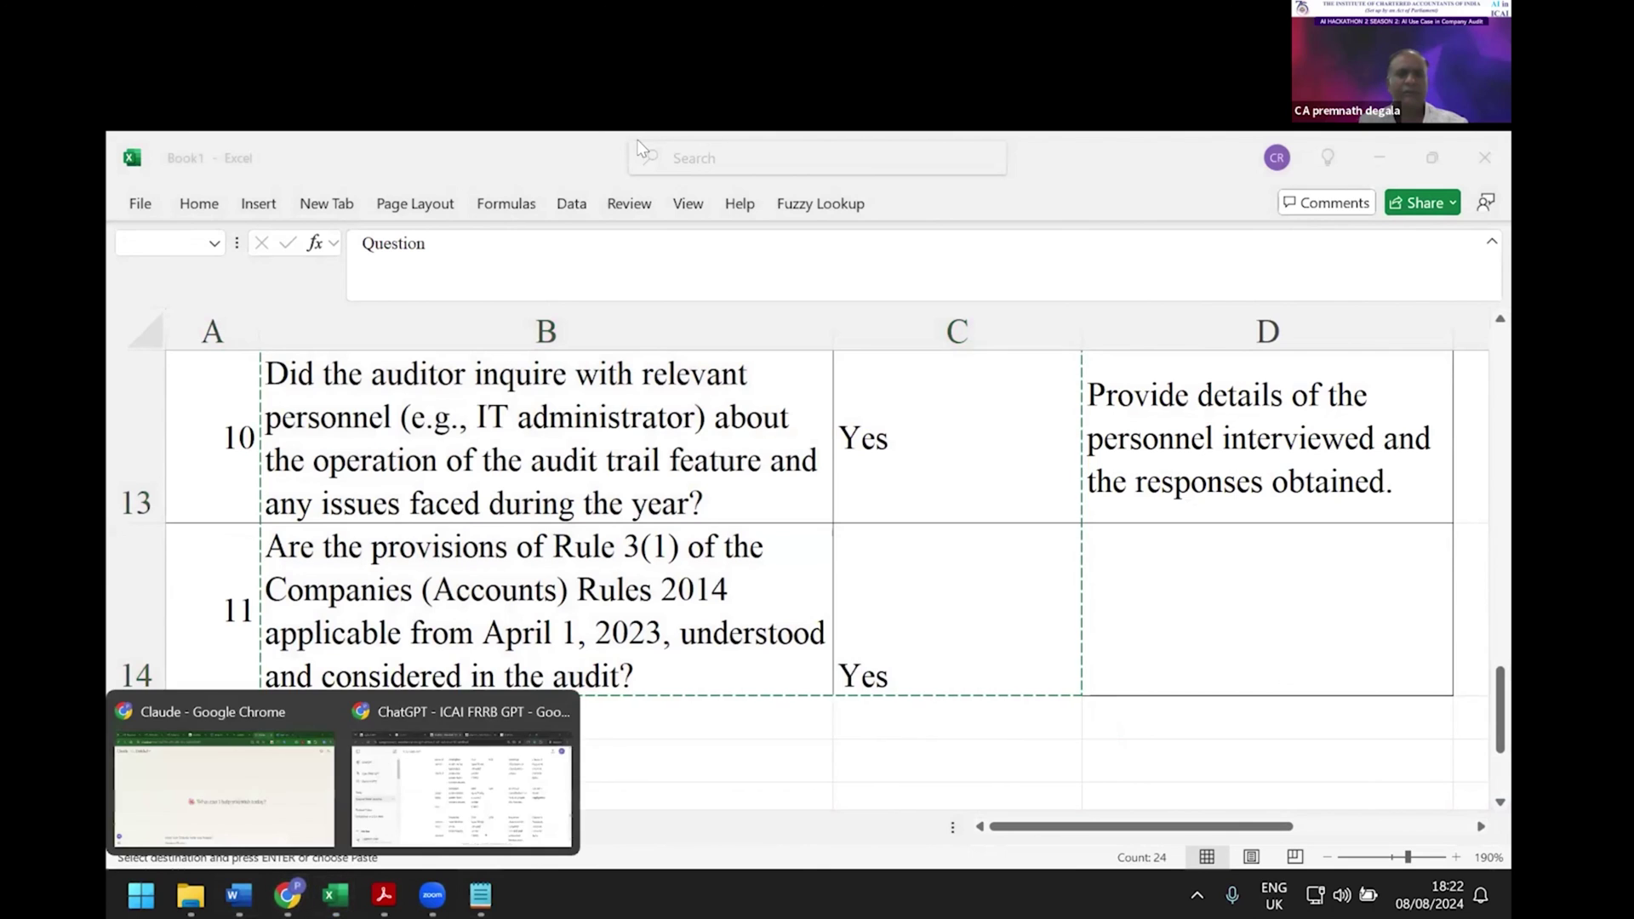
Paste the copied audit trail checklist into Claude and send it.
{"action": "left_click", "coordinate": [226, 766]}
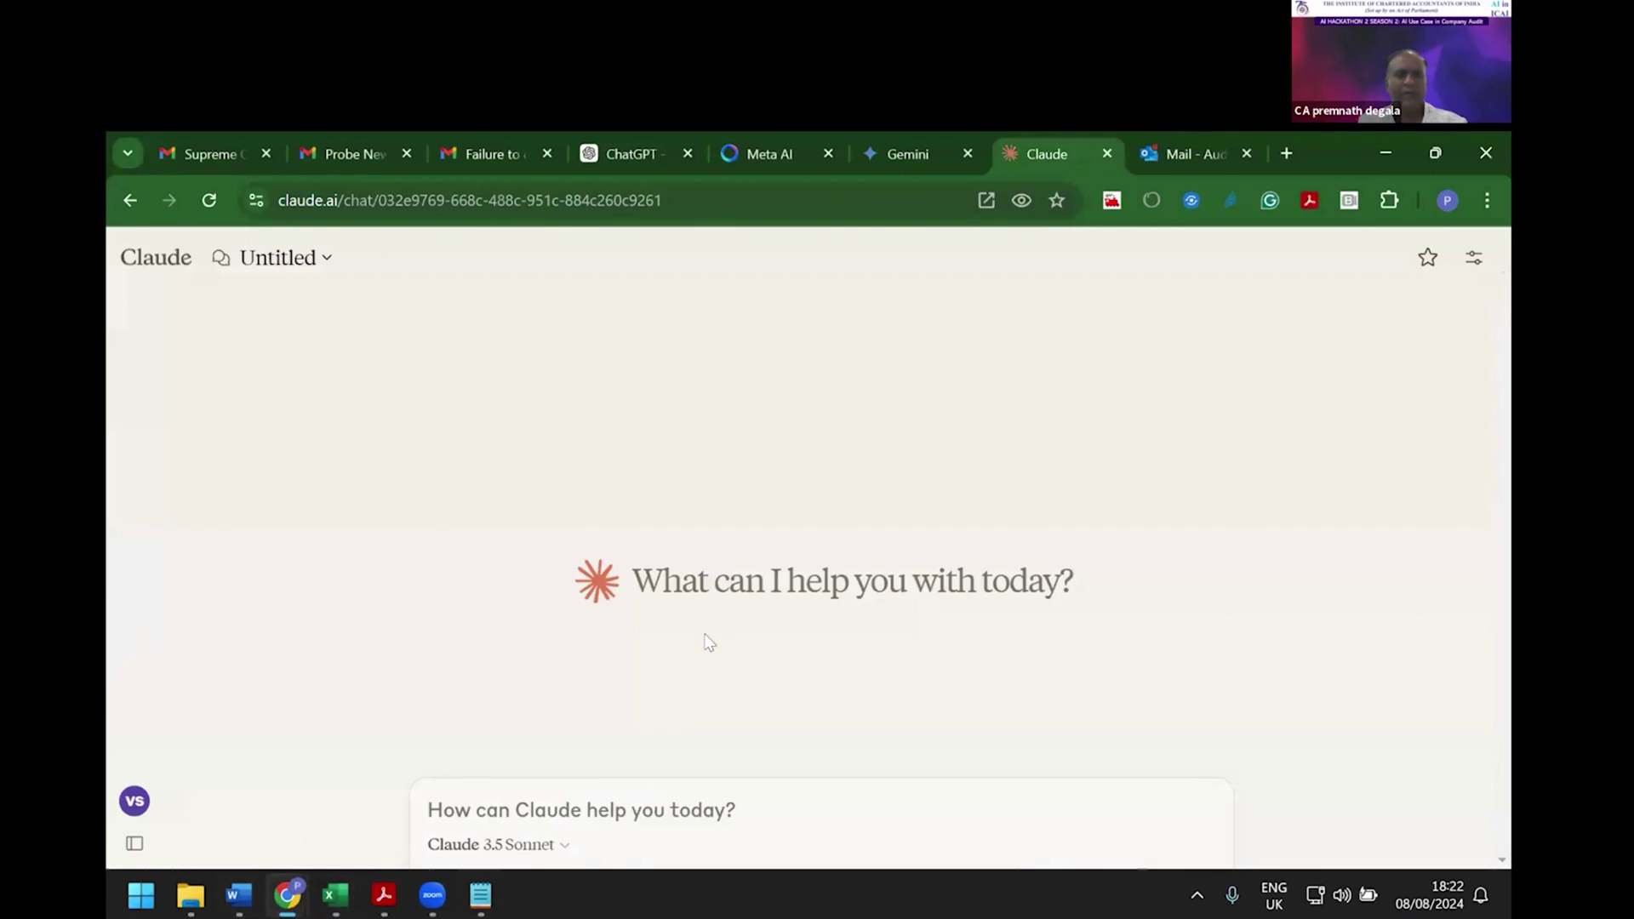
{"action": "left_click", "coordinate": [556, 816]}
{"action": "key", "text": "ctrl+v"}
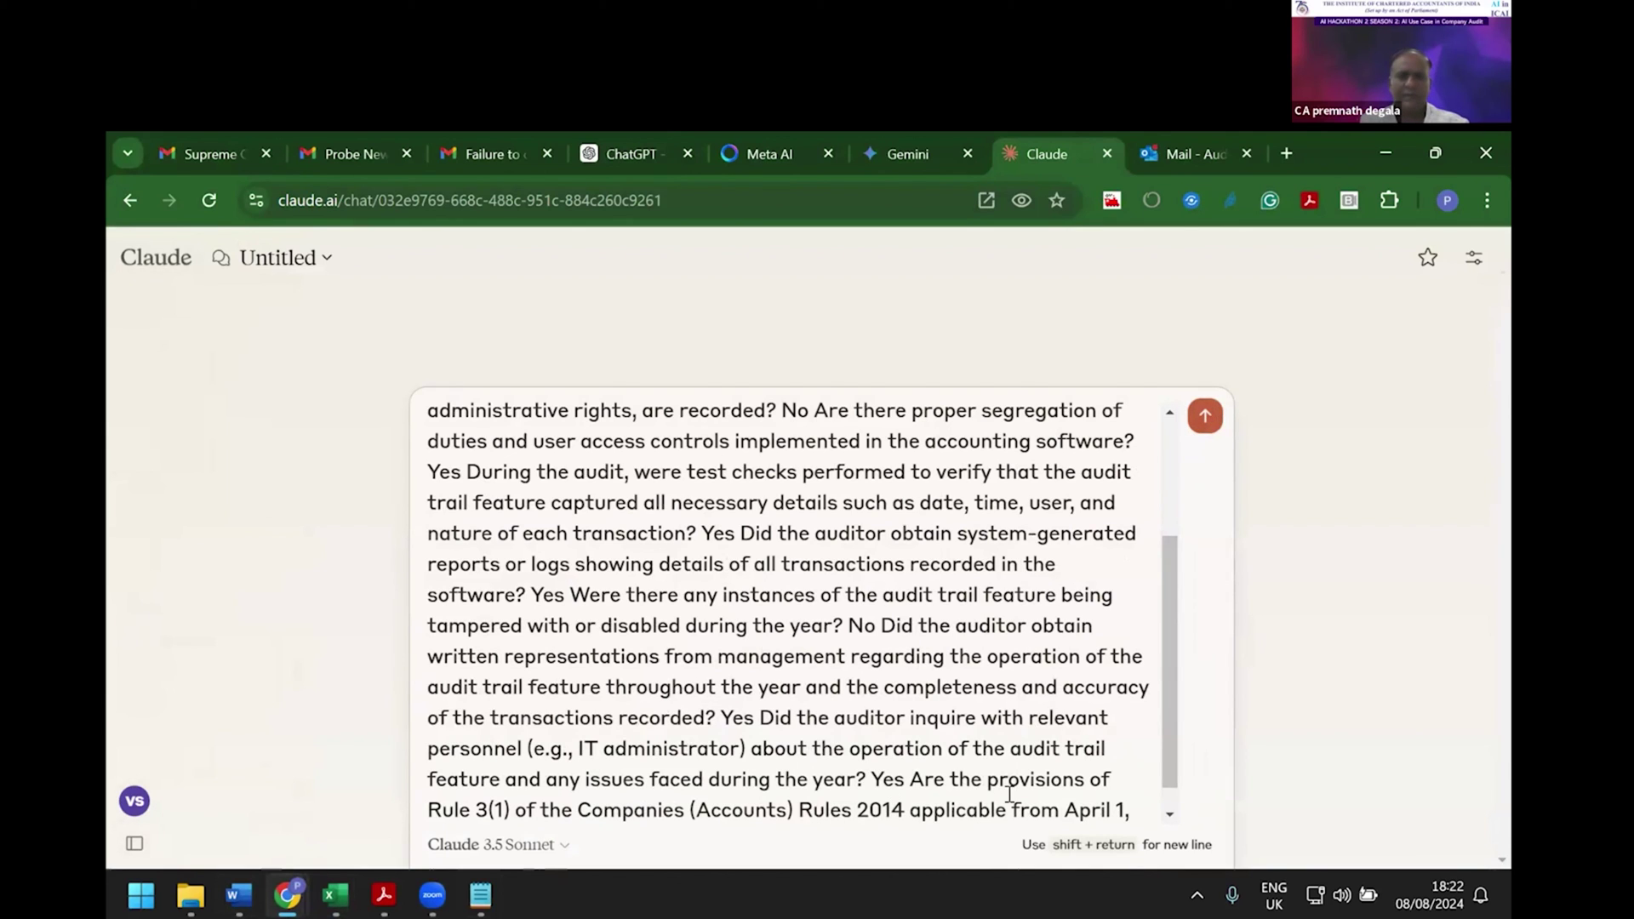
{"action": "scroll", "coordinate": [1009, 794], "scroll_direction": "down", "scroll_amount": 1}
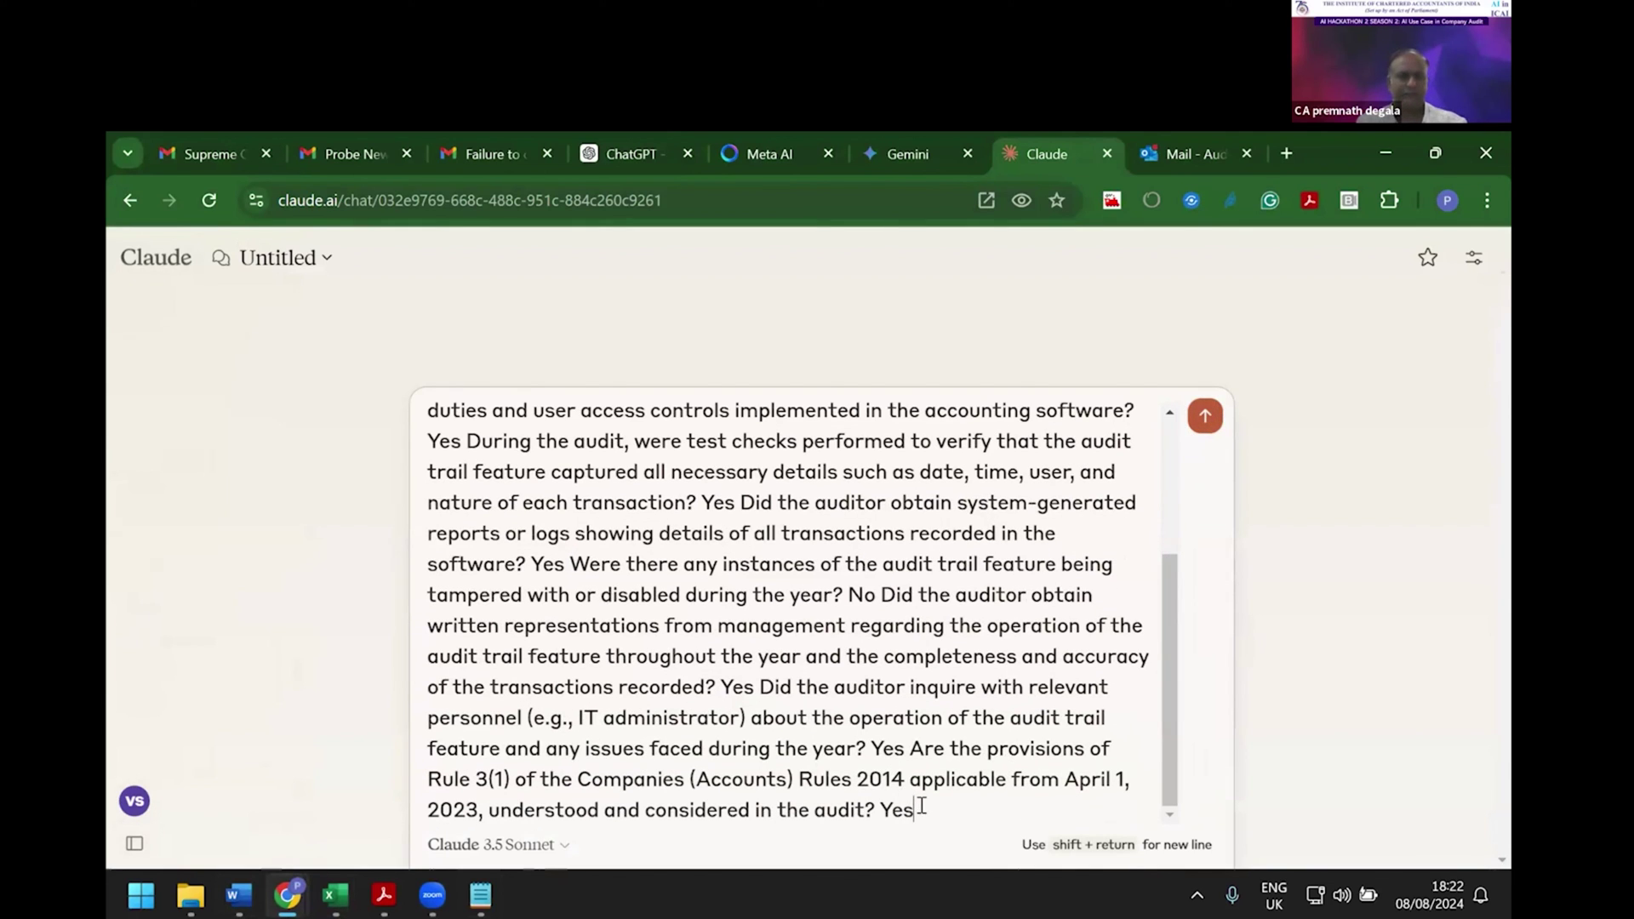
{"action": "key", "text": "shift+Return"}
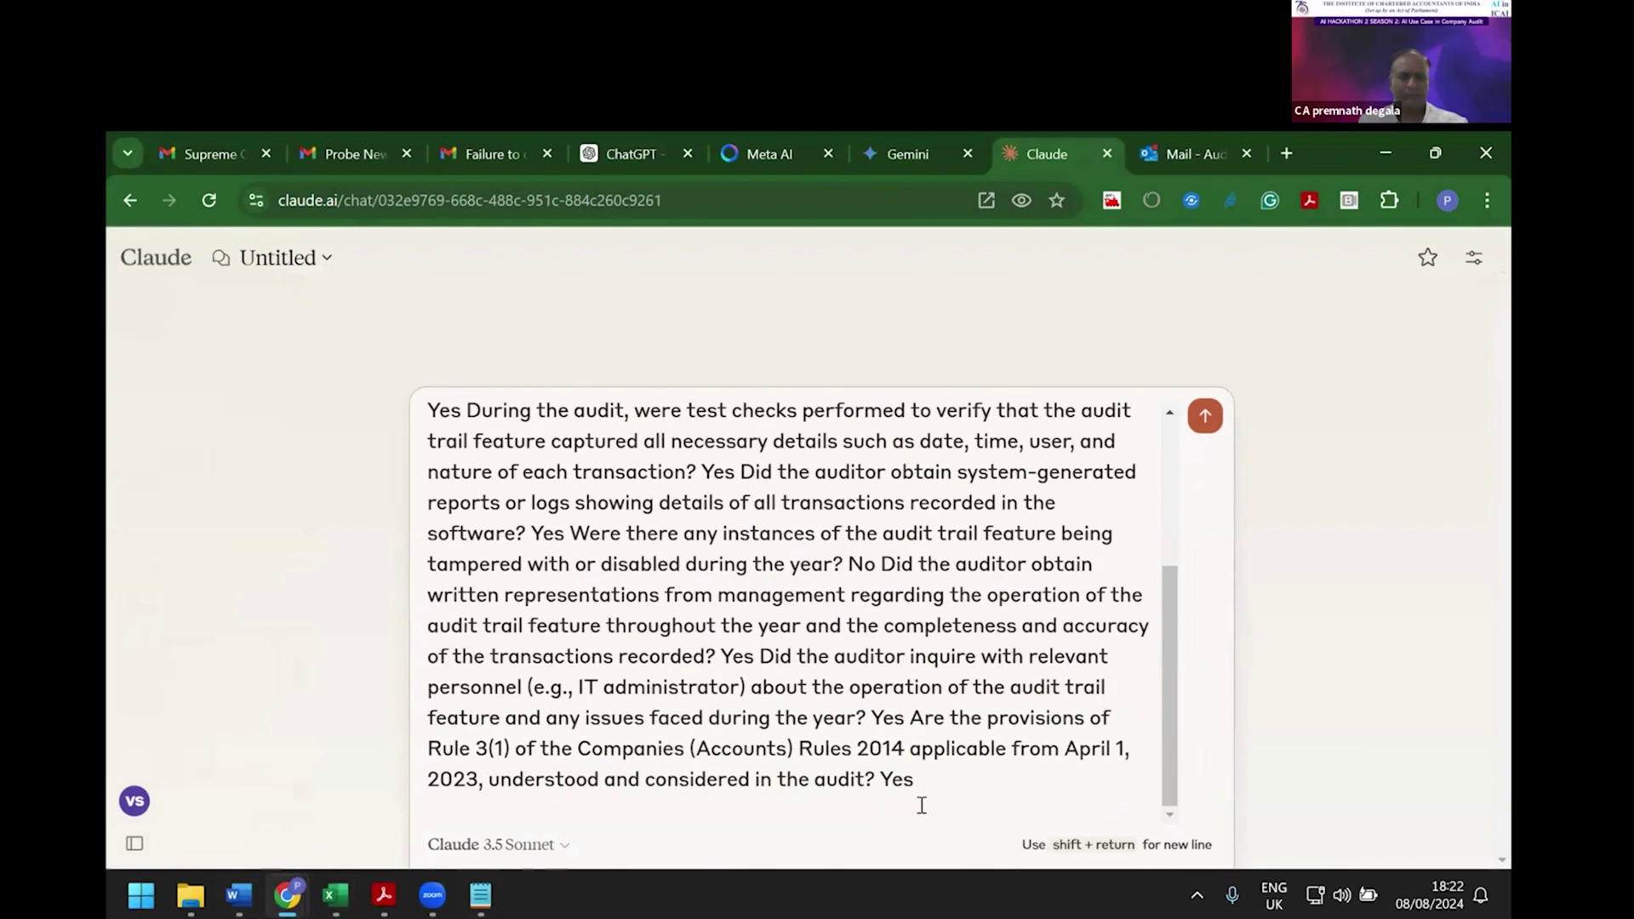
{"action": "key", "text": "Return"}
Discard the unsent 'generate audit trail para' follow-up and return to Excel.
{"action": "type", "text": "generate aud"}
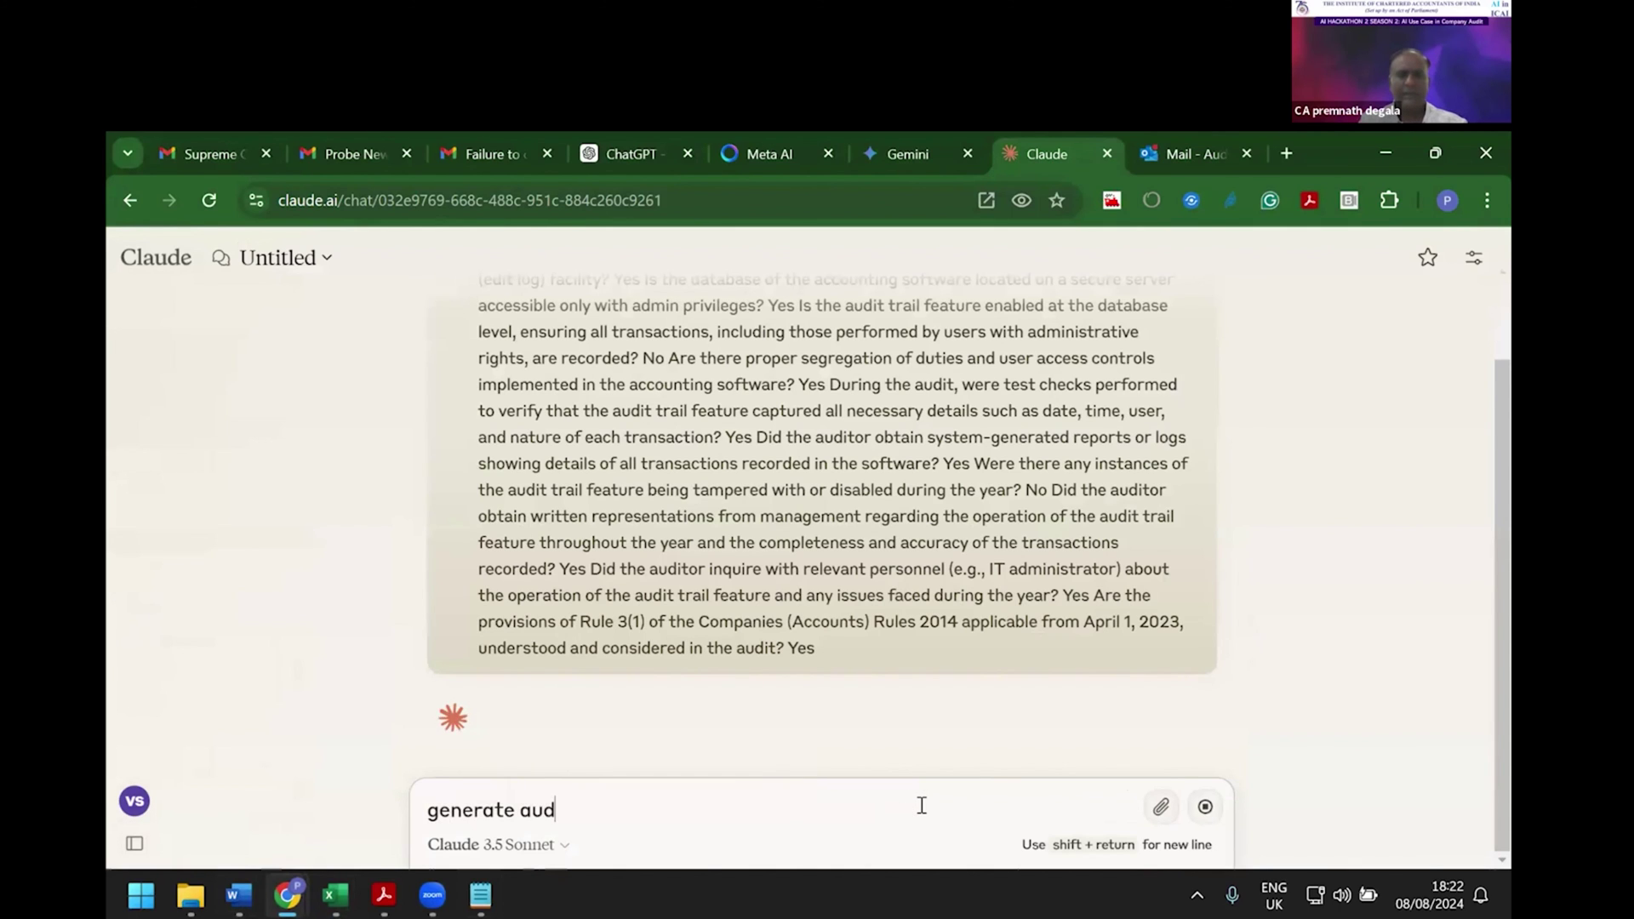
{"action": "type", "text": "it trail "}
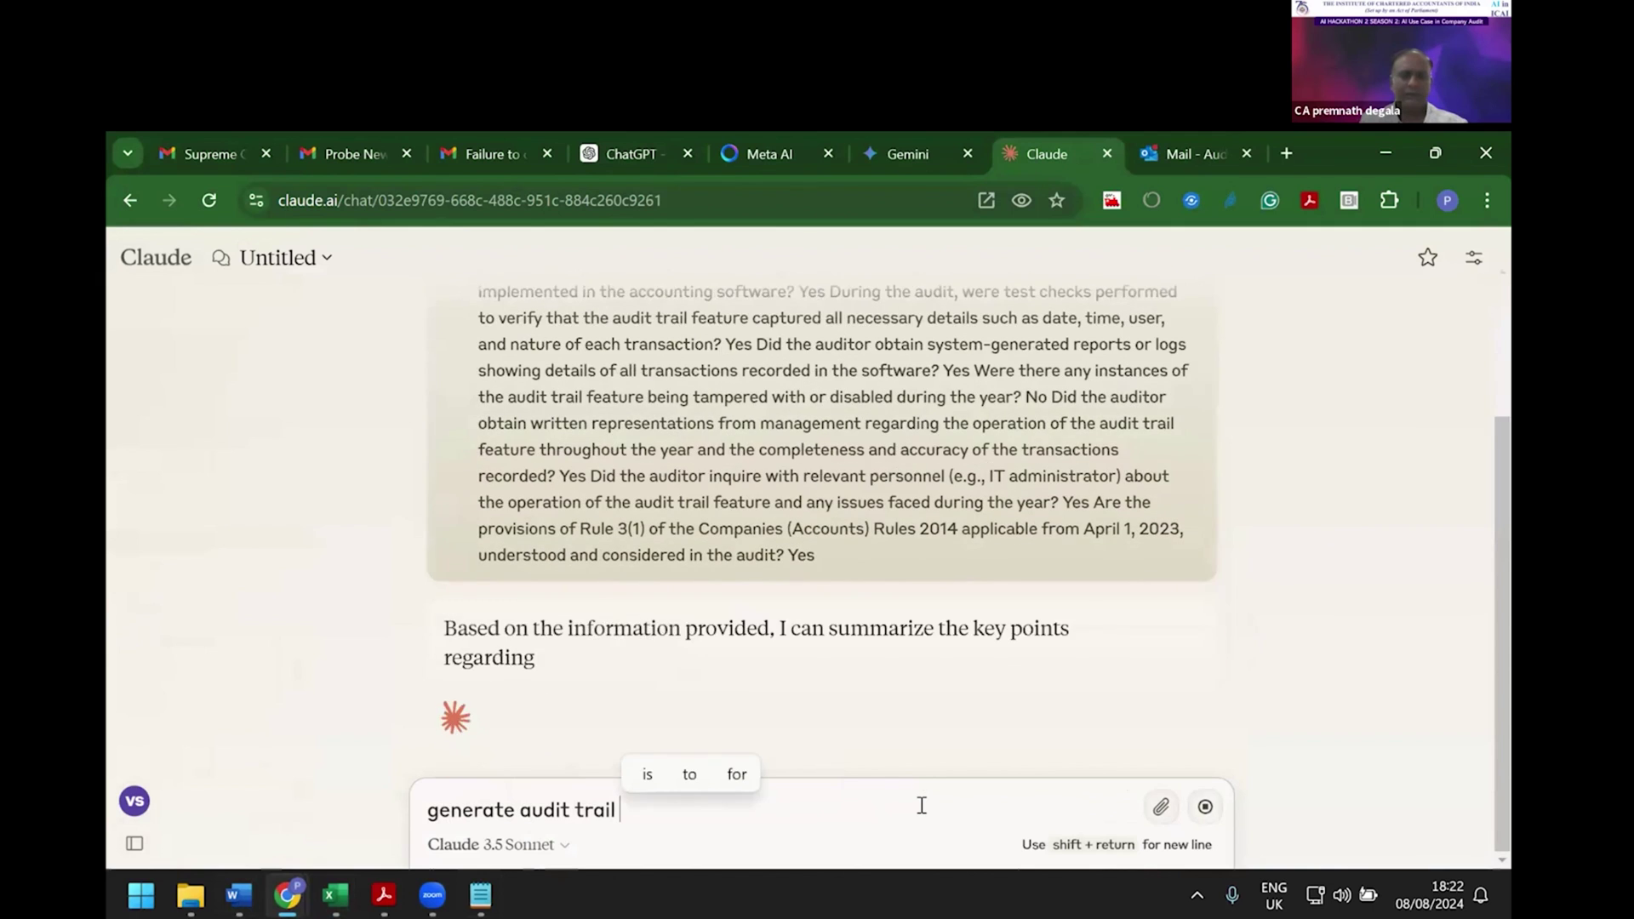
{"action": "type", "text": "para"}
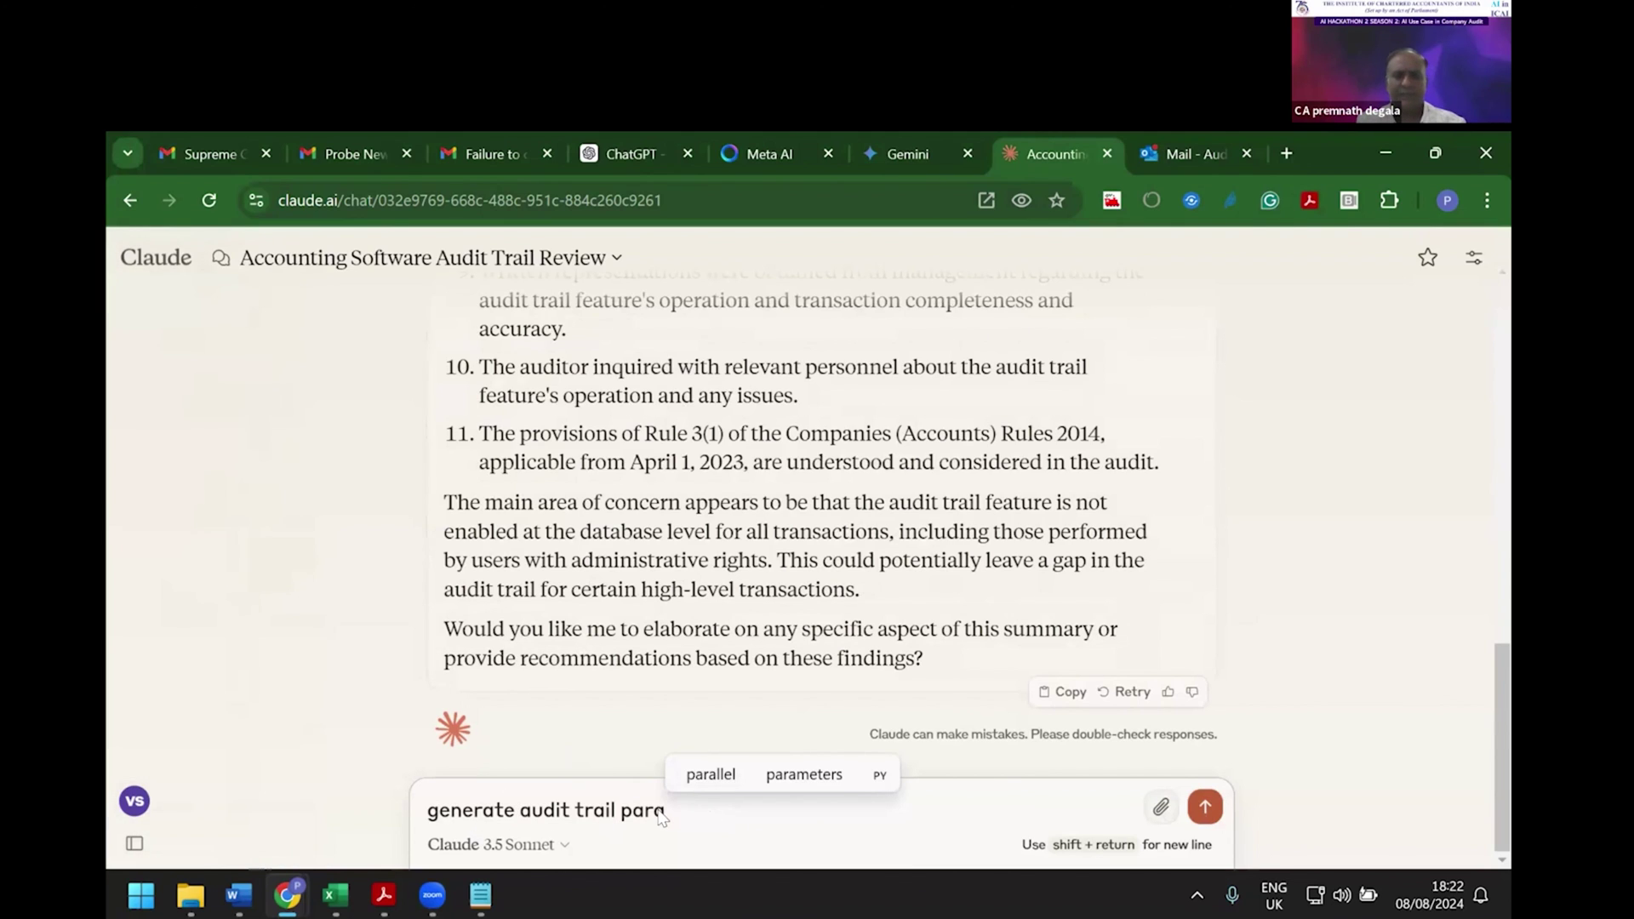
{"action": "key", "text": "BackSpace"}
{"action": "key", "text": "BackSpace"}
{"action": "key", "text": "BackSpace"}
{"action": "key", "text": "BackSpace"}
{"action": "key", "text": "BackSpace"}
{"action": "key", "text": "BackSpace"}
{"action": "key", "text": "BackSpace"}
{"action": "key", "text": "BackSpace"}
{"action": "key", "text": "BackSpace"}
{"action": "key", "text": "BackSpace"}
{"action": "key", "text": "BackSpace"}
{"action": "key", "text": "BackSpace"}
{"action": "key", "text": "BackSpace"}
{"action": "key", "text": "BackSpace"}
{"action": "key", "text": "BackSpace"}
{"action": "key", "text": "BackSpace"}
{"action": "key", "text": "BackSpace"}
{"action": "key", "text": "BackSpace"}
{"action": "key", "text": "BackSpace"}
{"action": "key", "text": "BackSpace"}
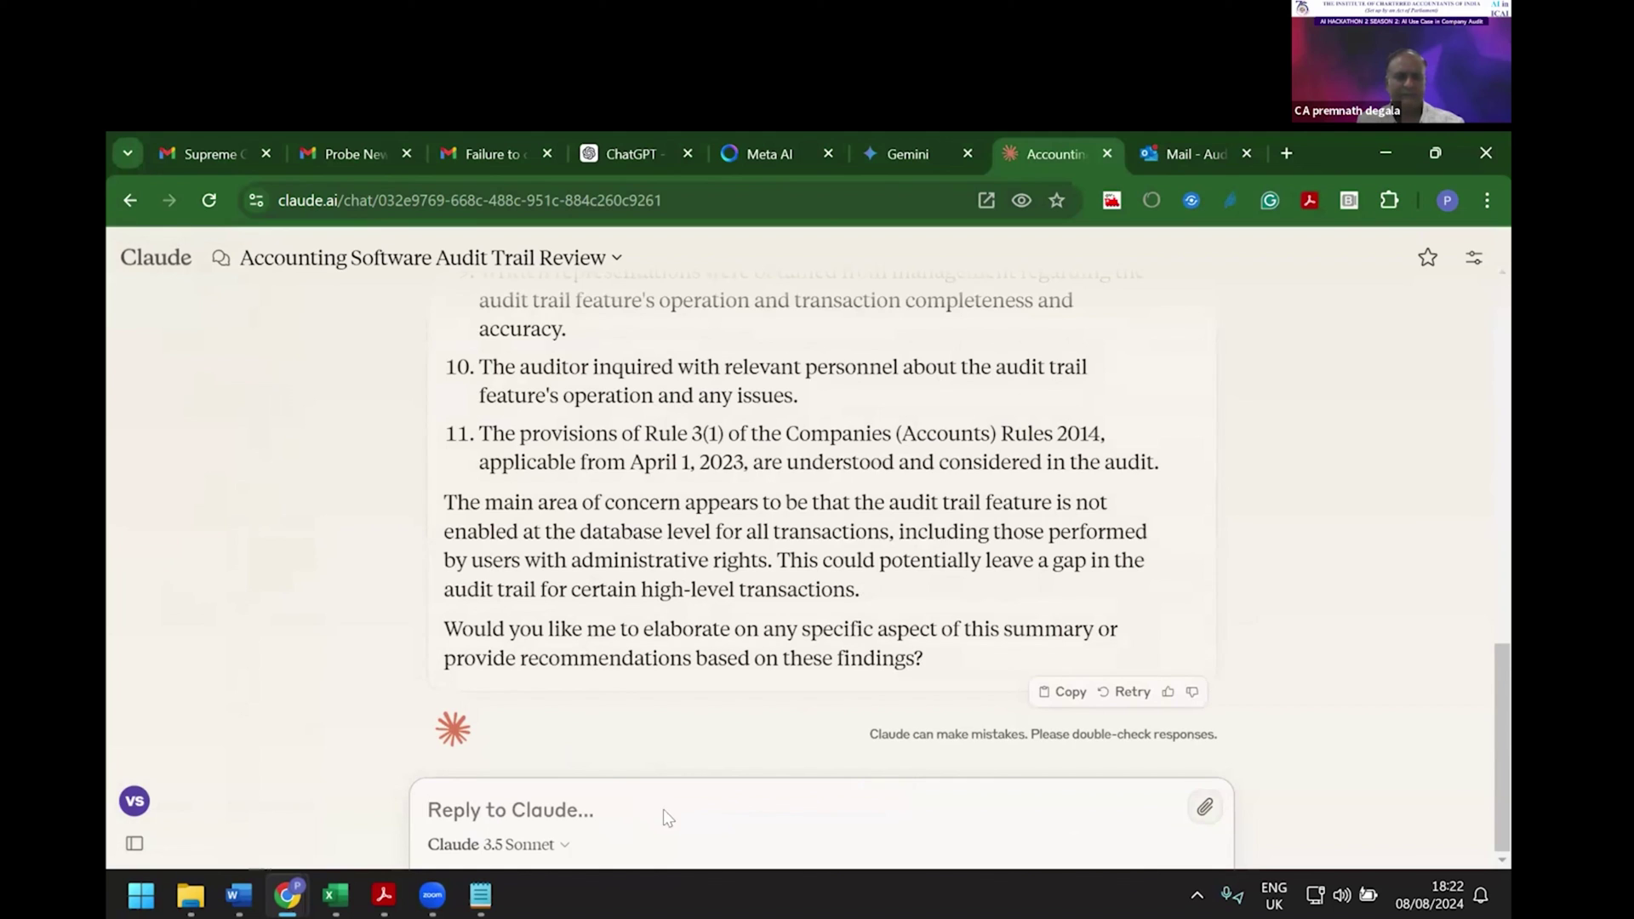
{"action": "key", "text": "alt+Tab"}
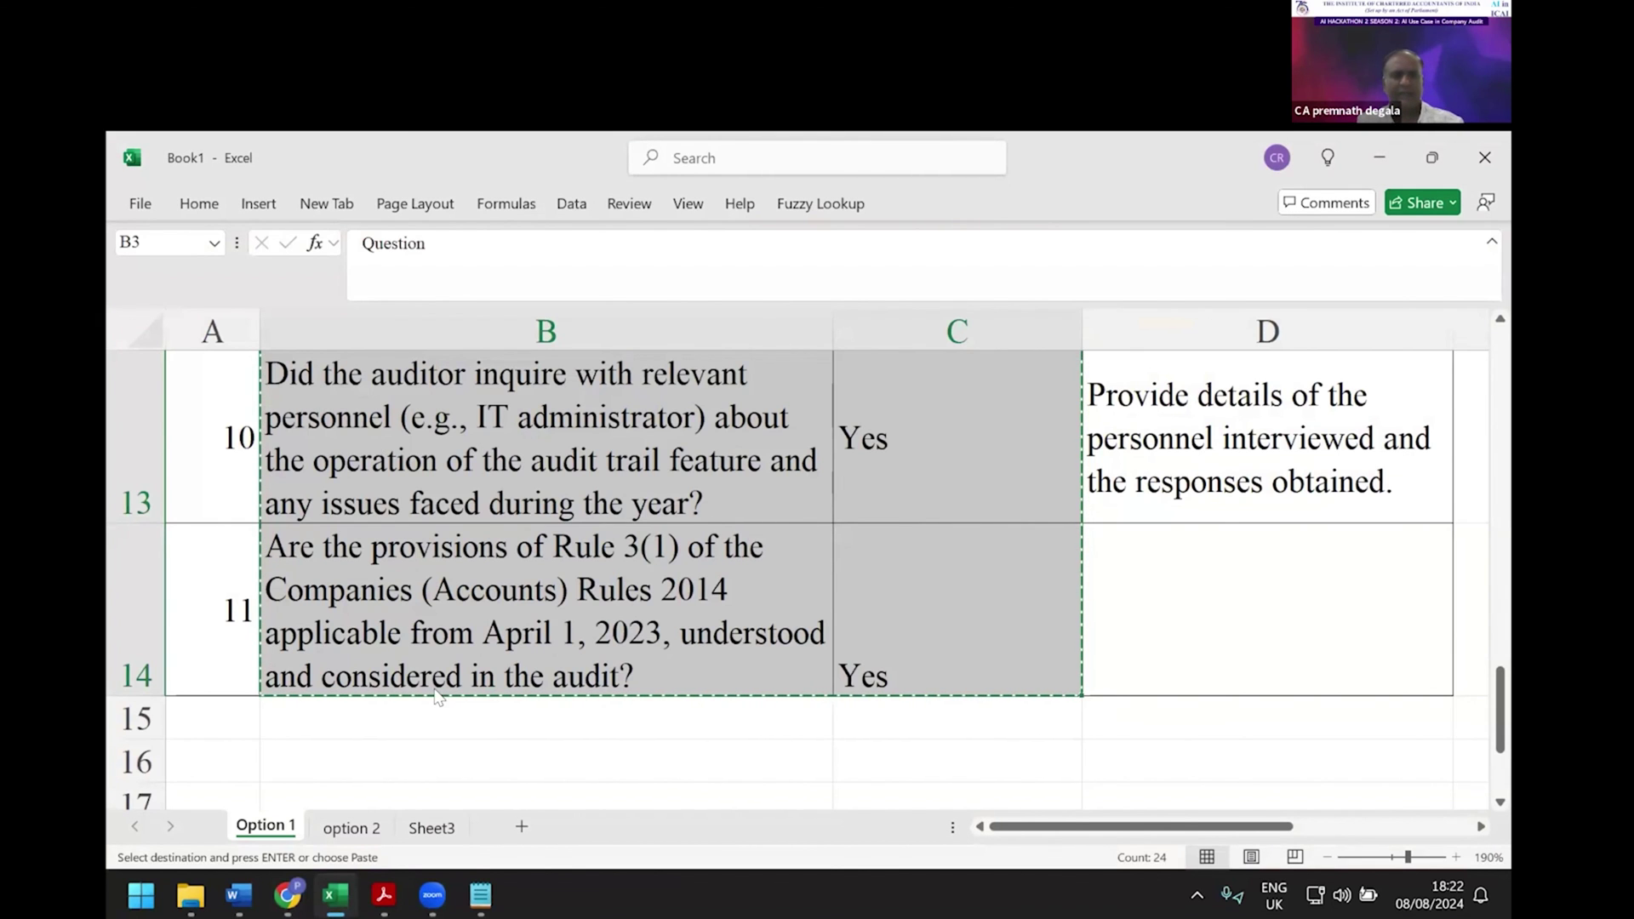
Send Claude the checklist again with 'generate audit trail para based on this checklist'.
{"action": "key", "text": "alt+Tab"}
{"action": "key", "text": "ctrl+v"}
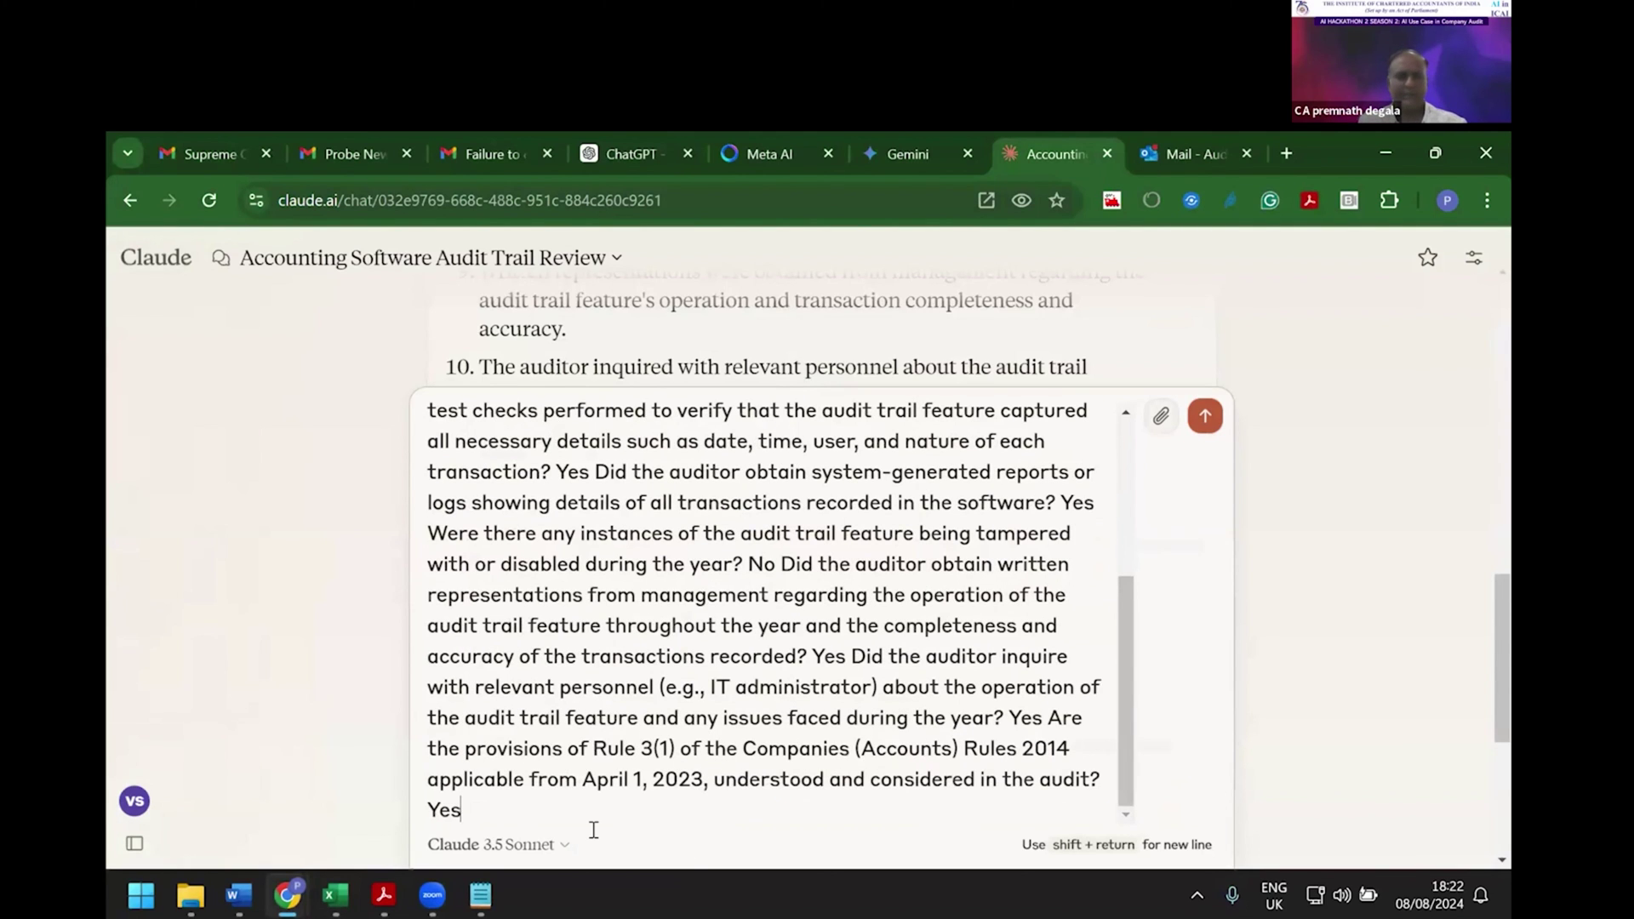
{"action": "key", "text": "shift+Return"}
{"action": "type", "text": "generate "}
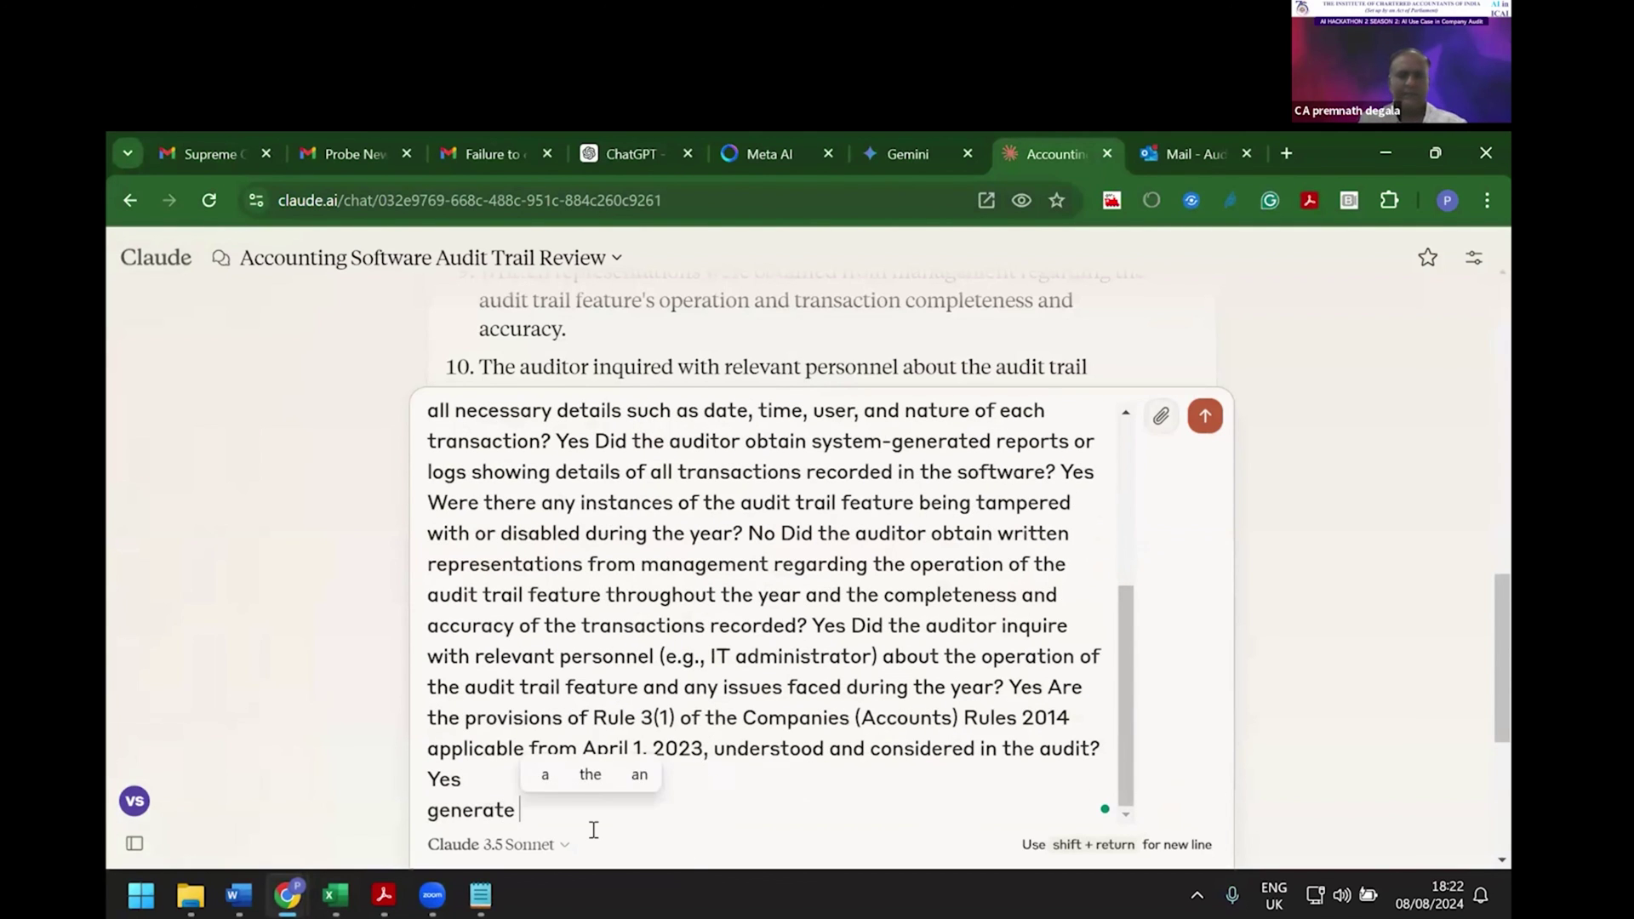
{"action": "type", "text": "audit r"}
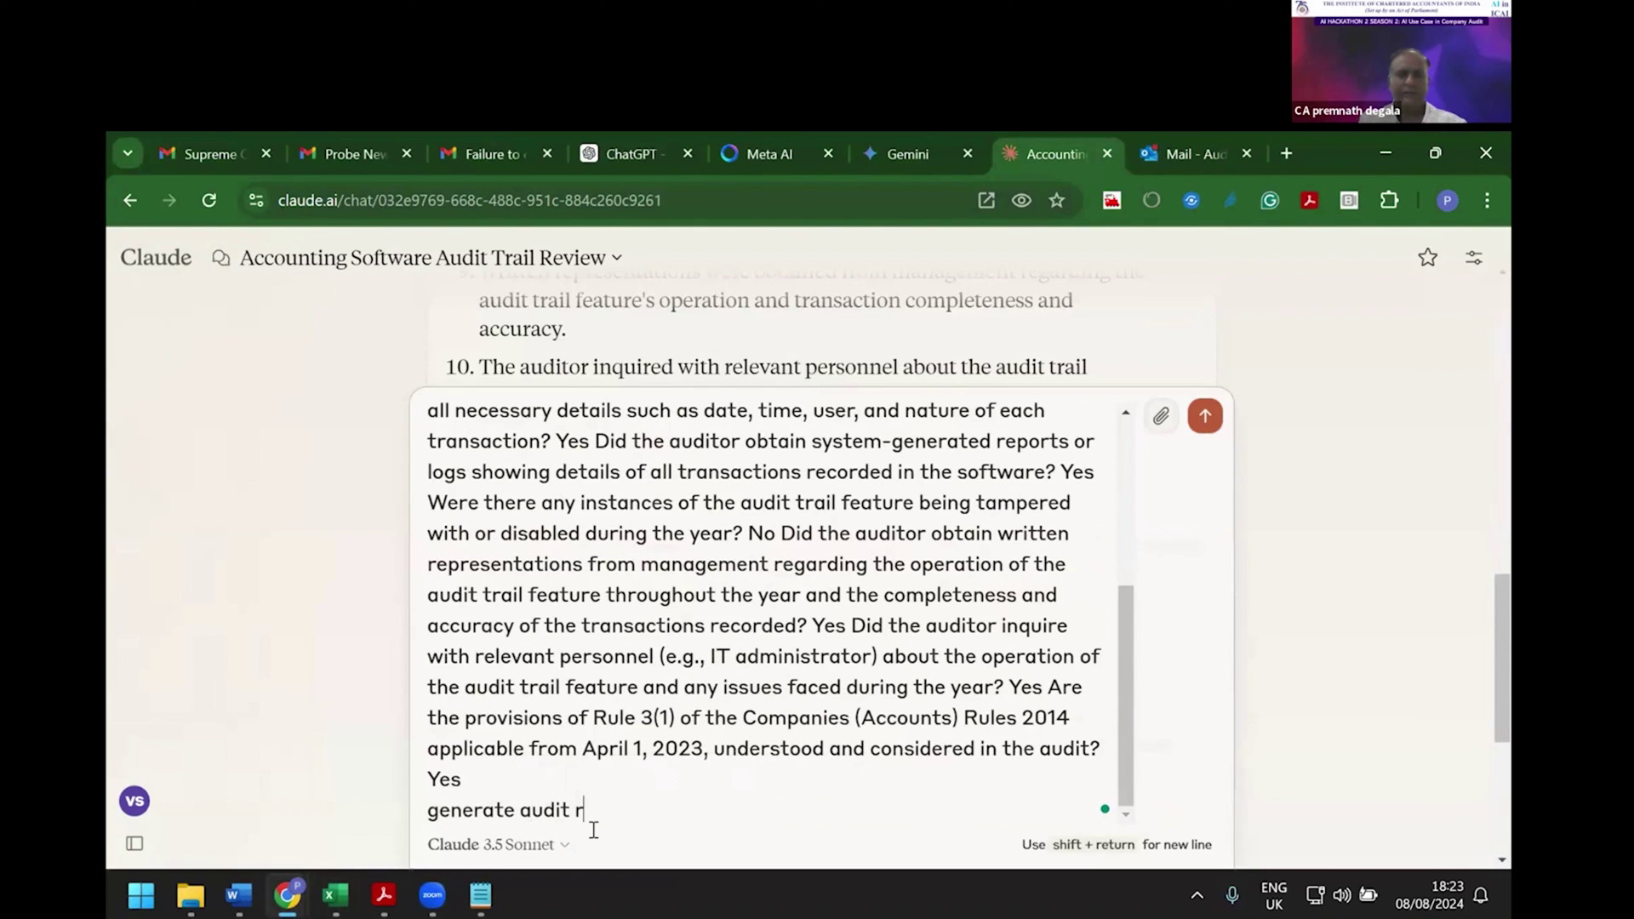
{"action": "key", "text": "BackSpace"}
{"action": "type", "text": "trail para"}
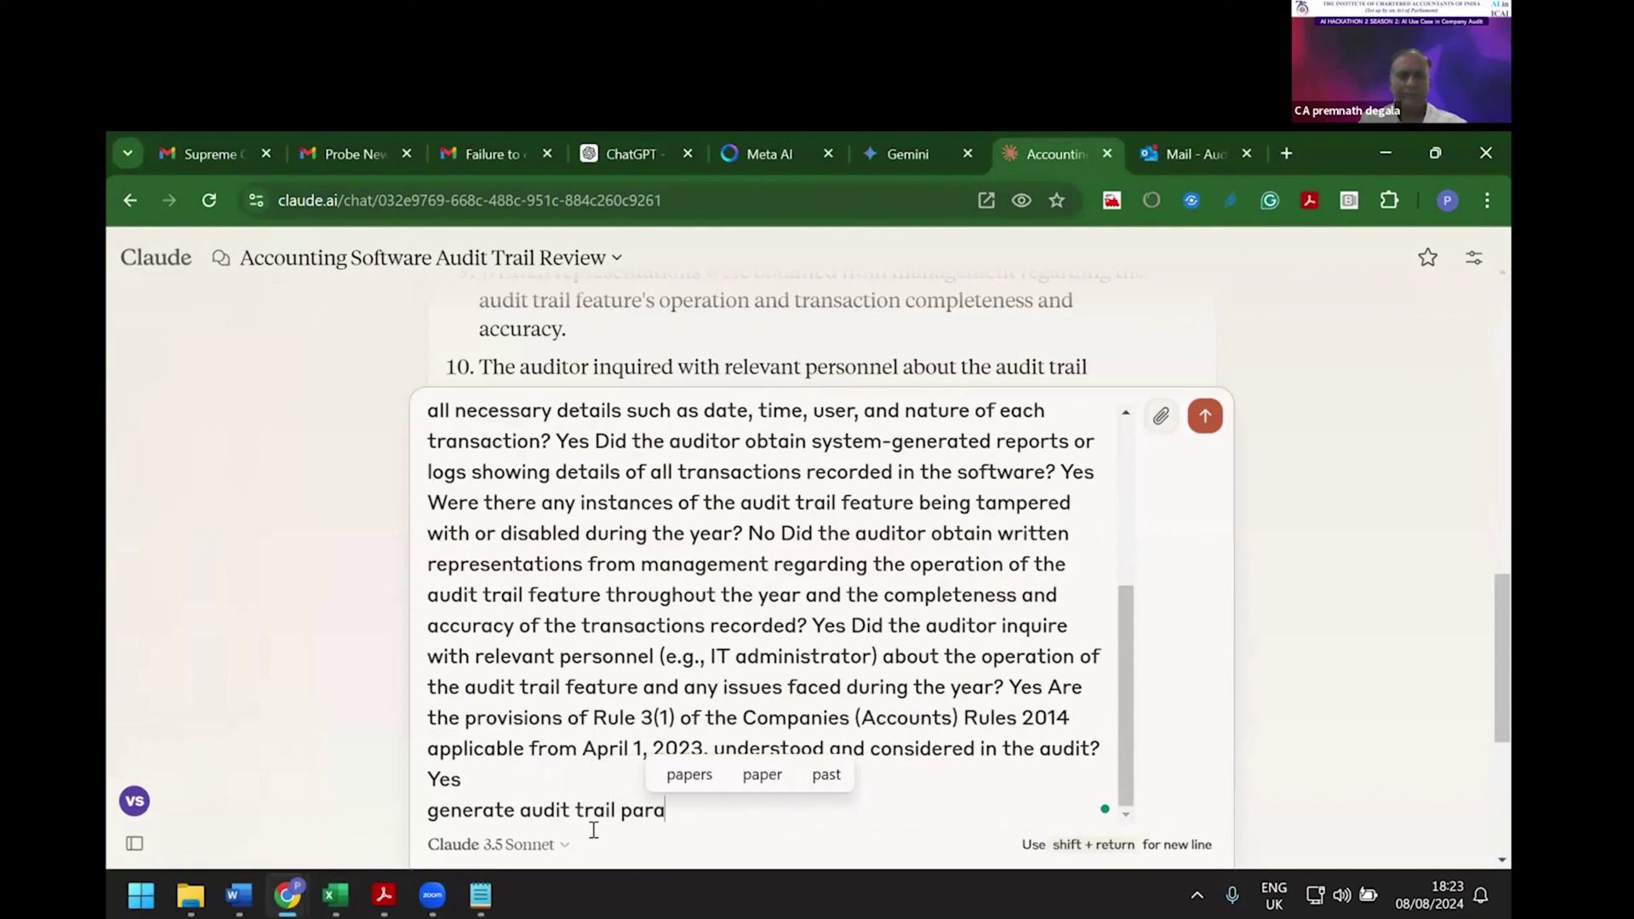
{"action": "type", "text": " based onthis "}
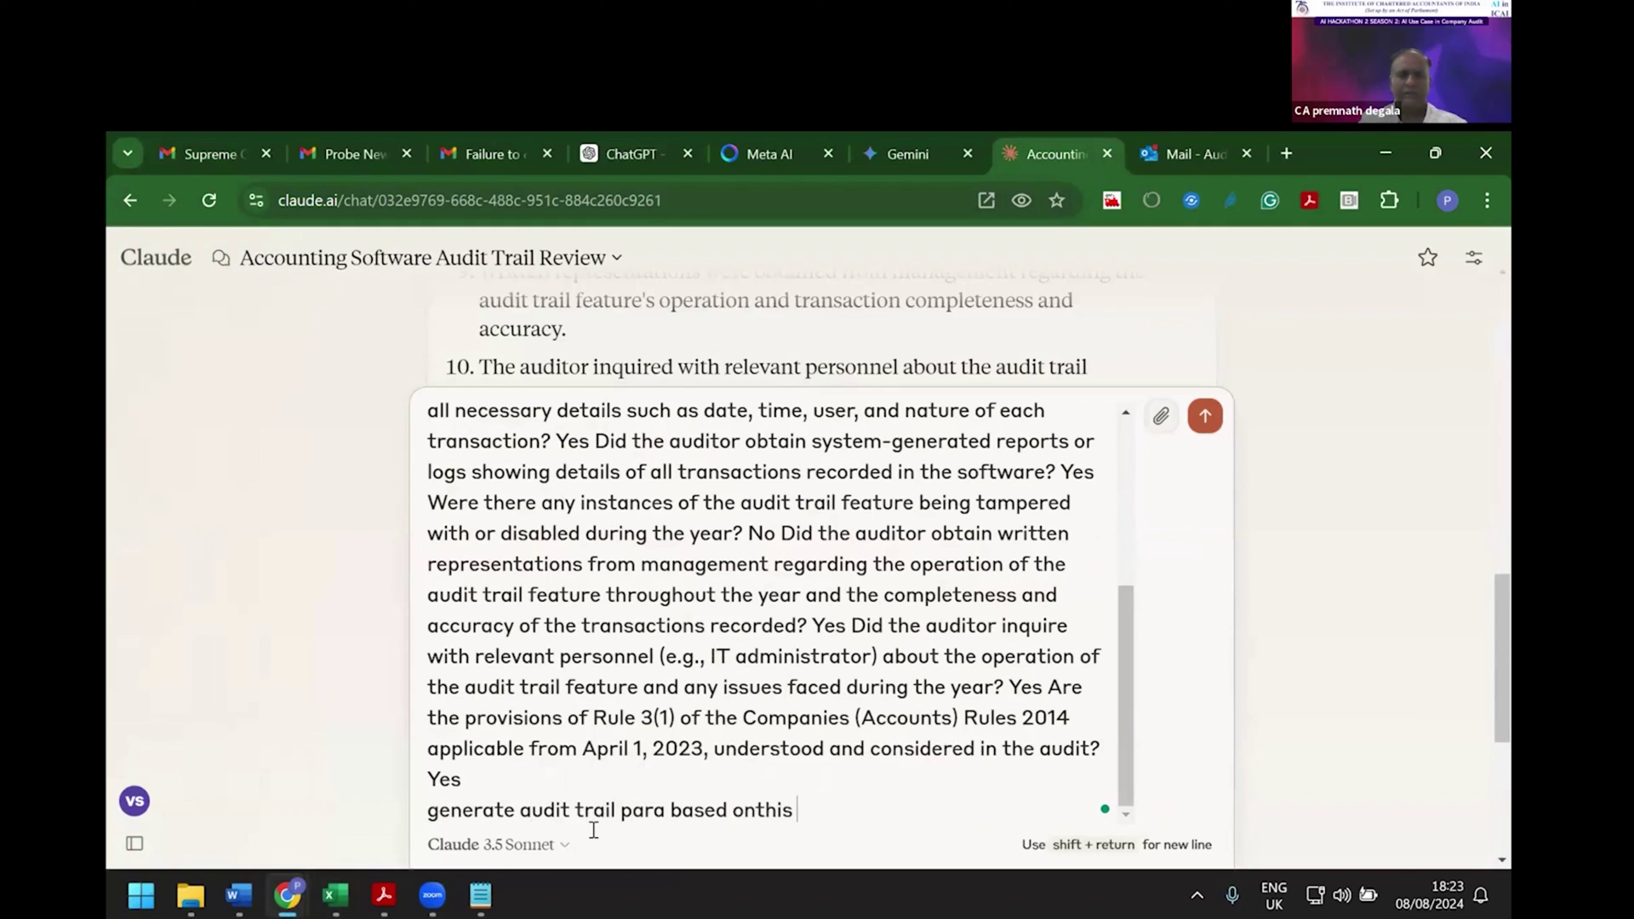
{"action": "type", "text": "checklist"}
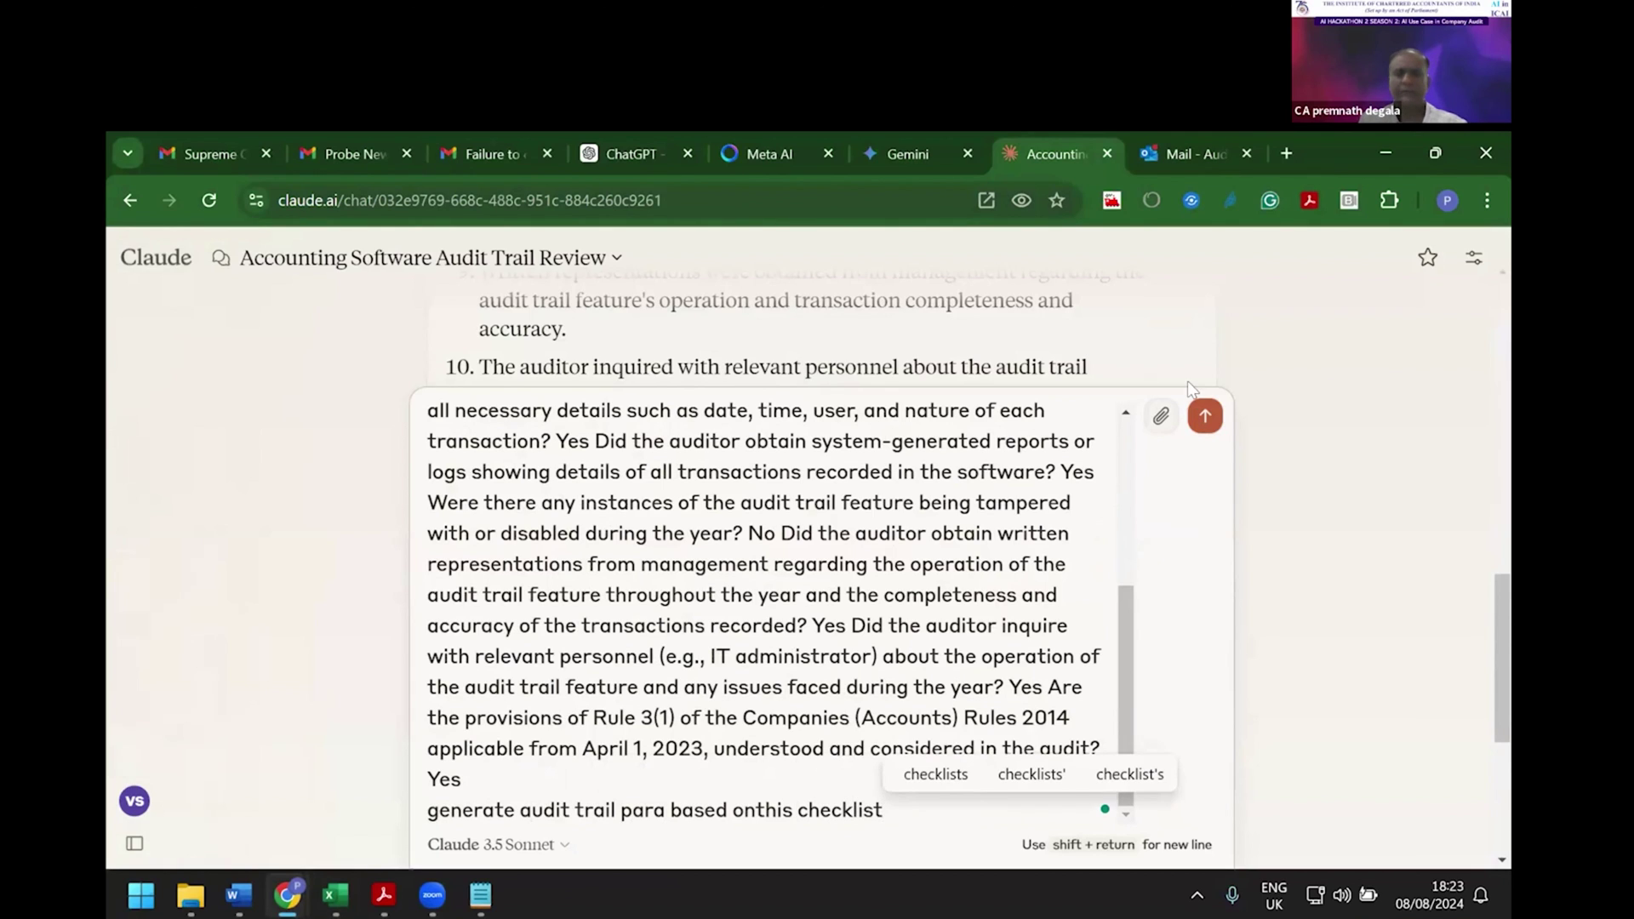
{"action": "left_click", "coordinate": [1203, 417]}
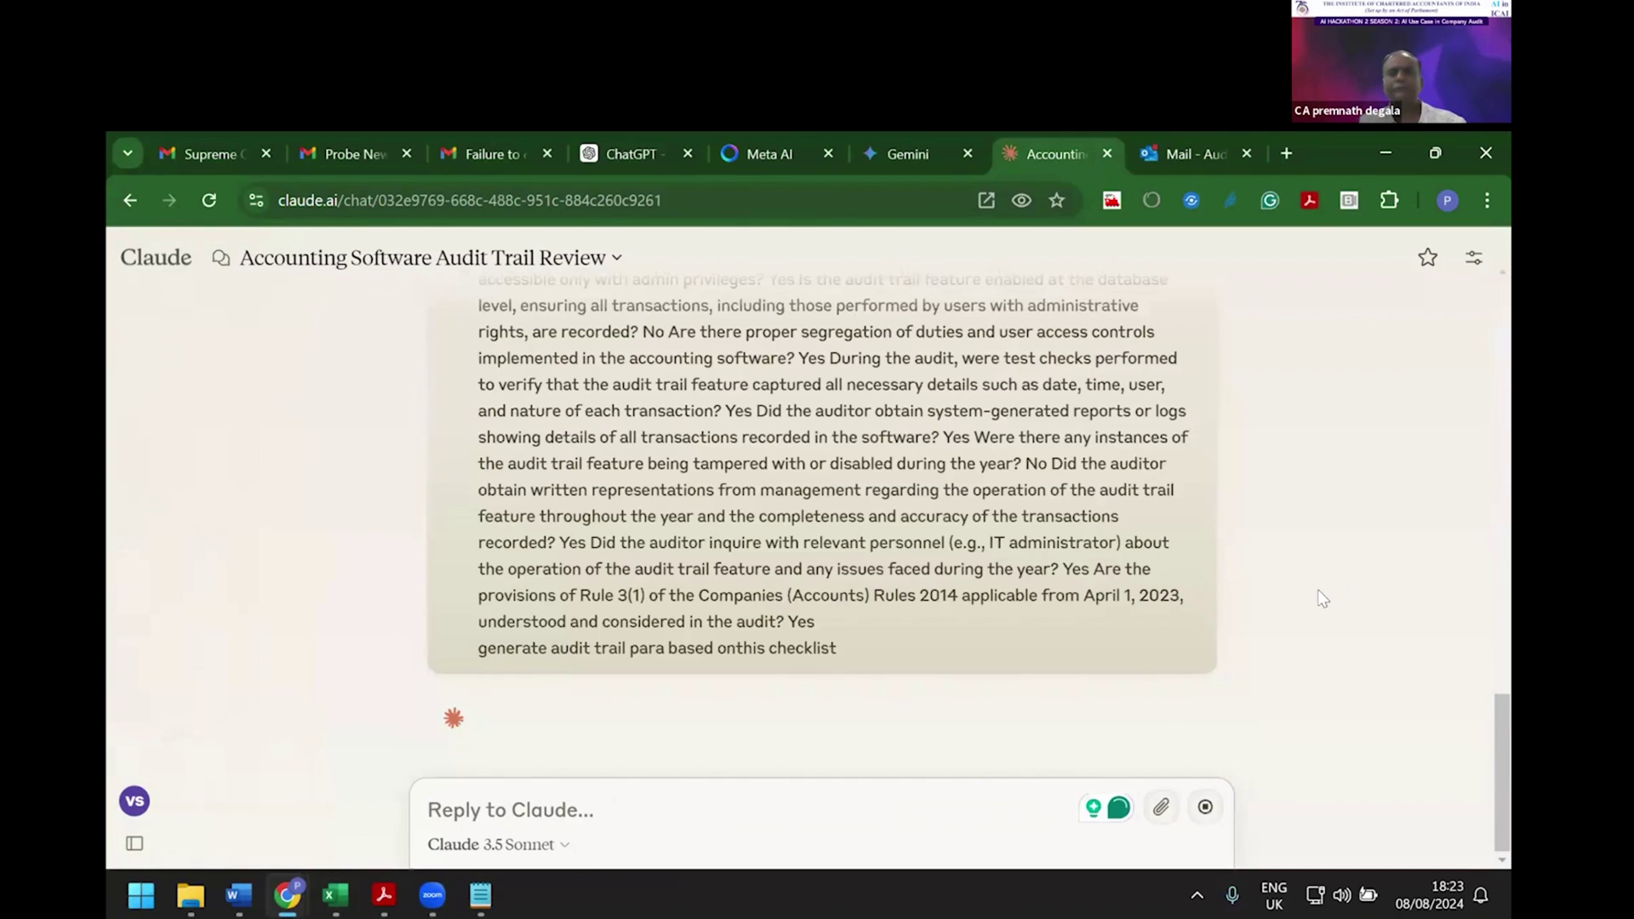